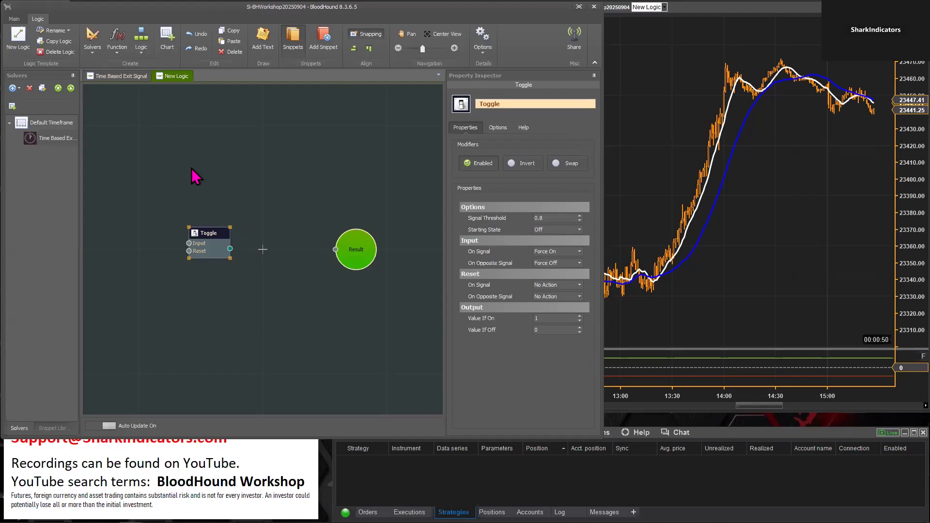
right_click(129, 166)
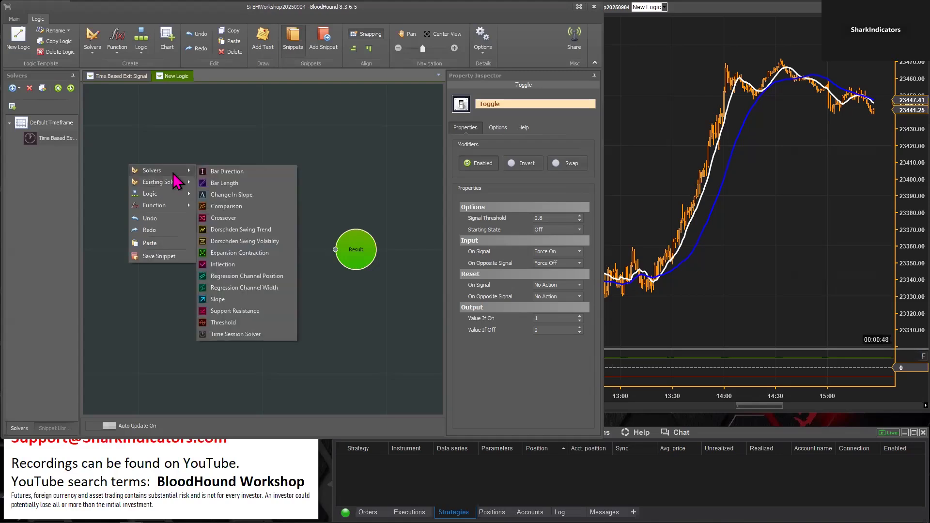
mouse_move(167, 174)
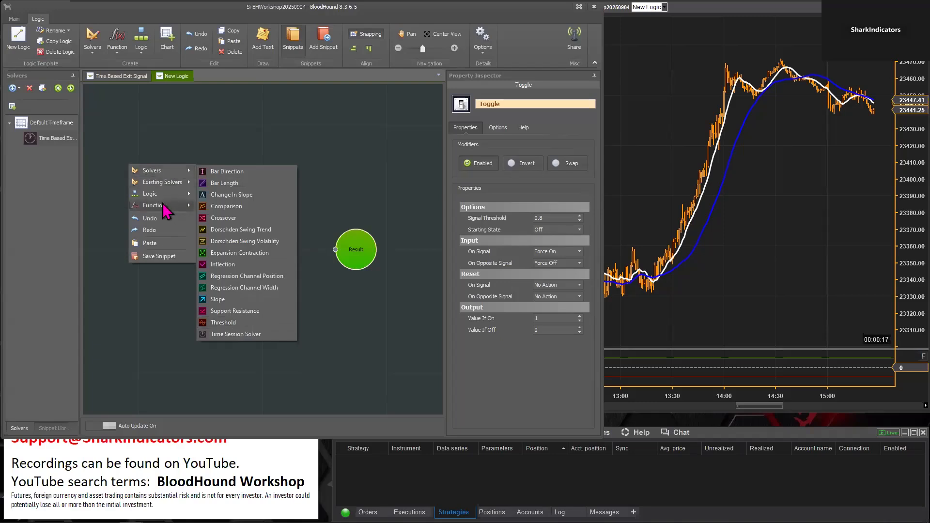
mouse_move(163, 205)
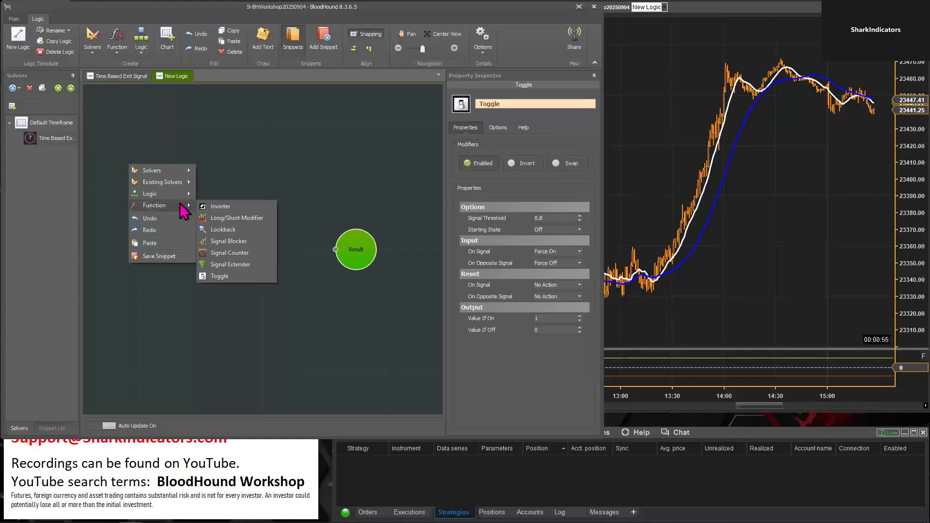
click(231, 264)
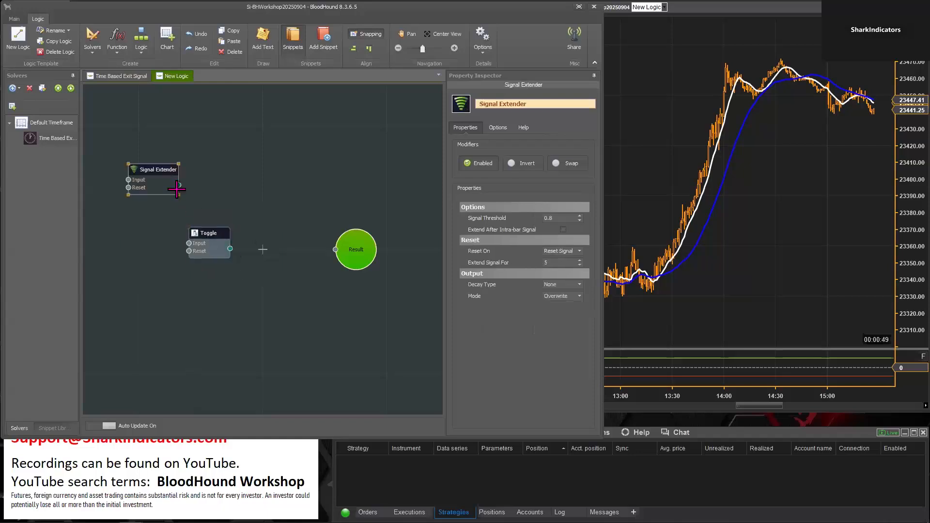
drag(154, 167, 201, 189)
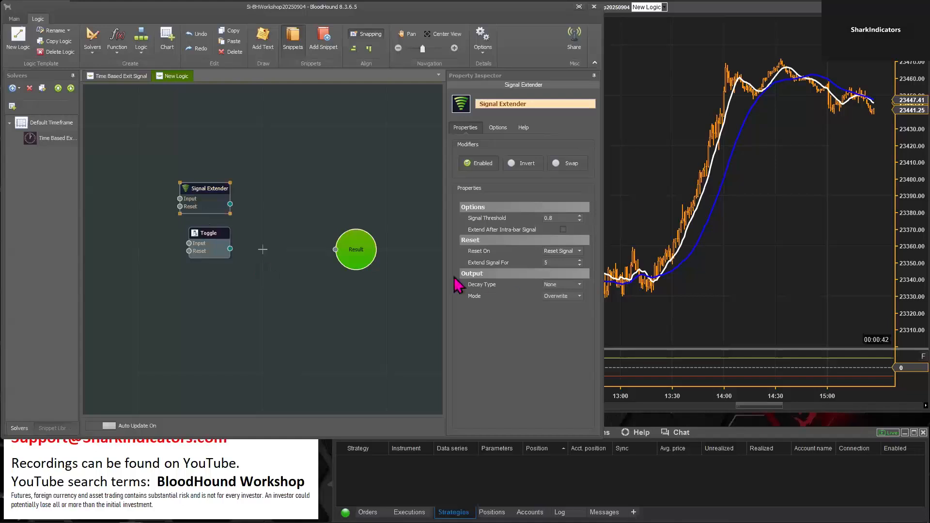
click(551, 262)
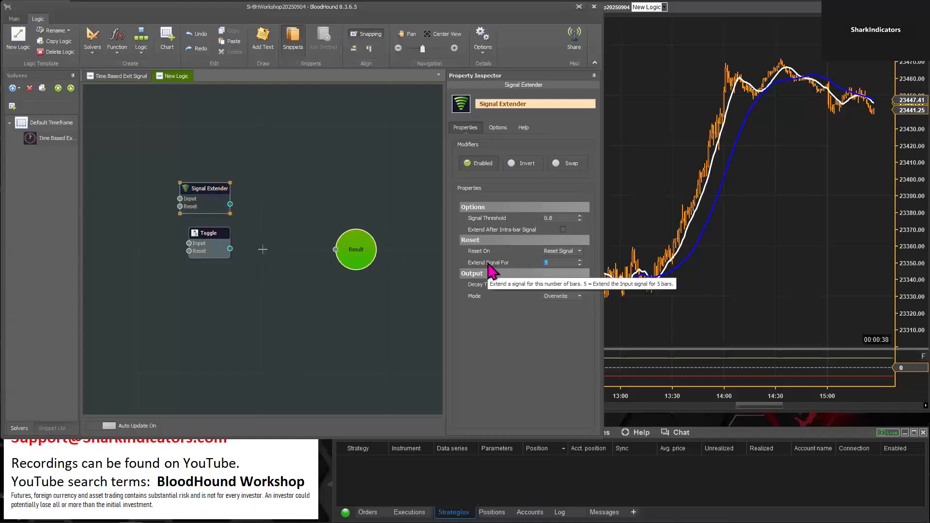
click(551, 262)
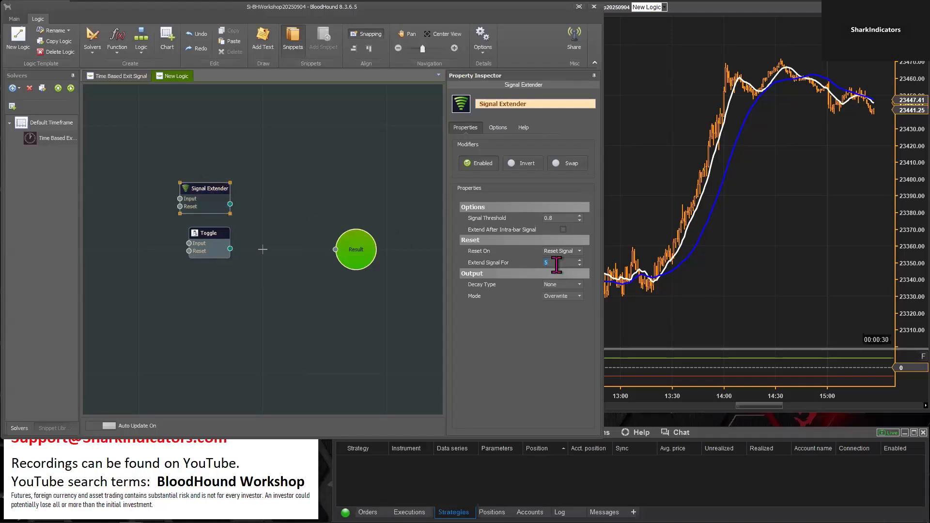
mouse_move(224, 191)
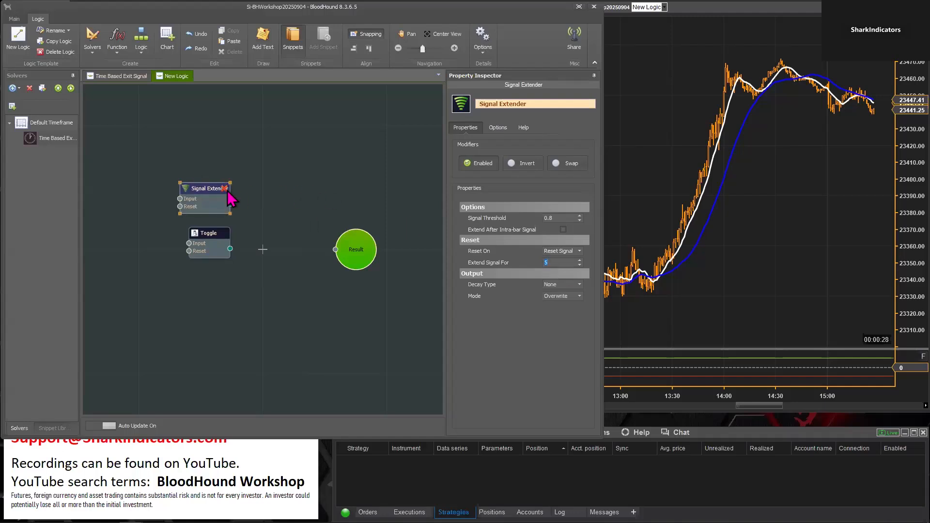
click(224, 188)
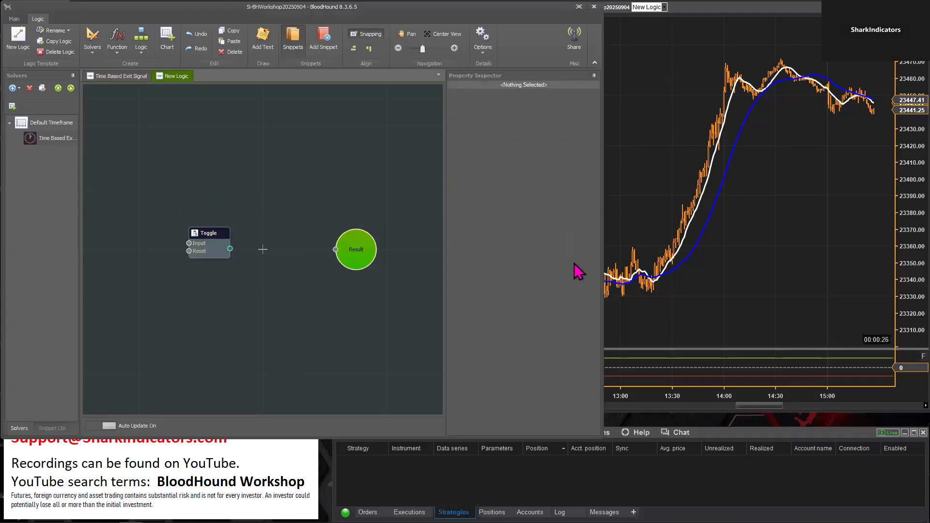
Move the Toggle node closer to the Result node in the logic canvas
click(200, 233)
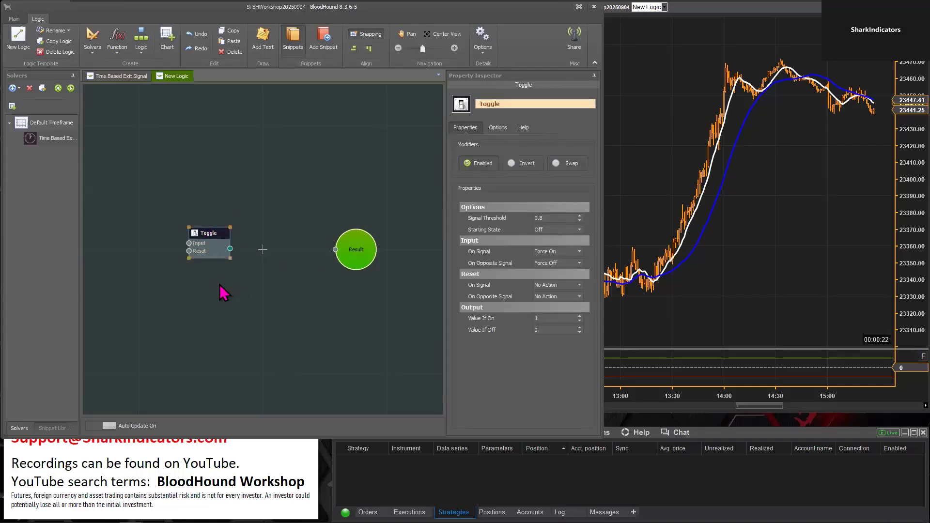
scroll(193, 297, up, 3)
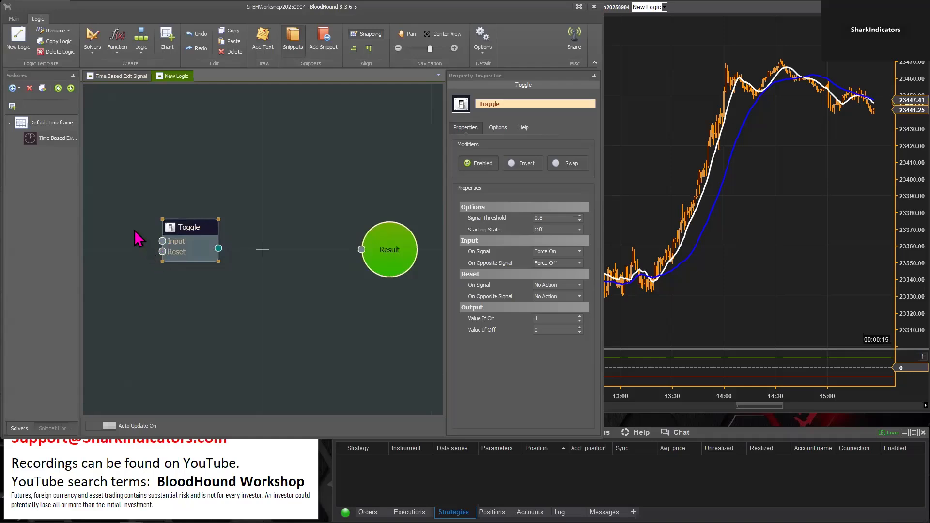
mouse_move(190, 227)
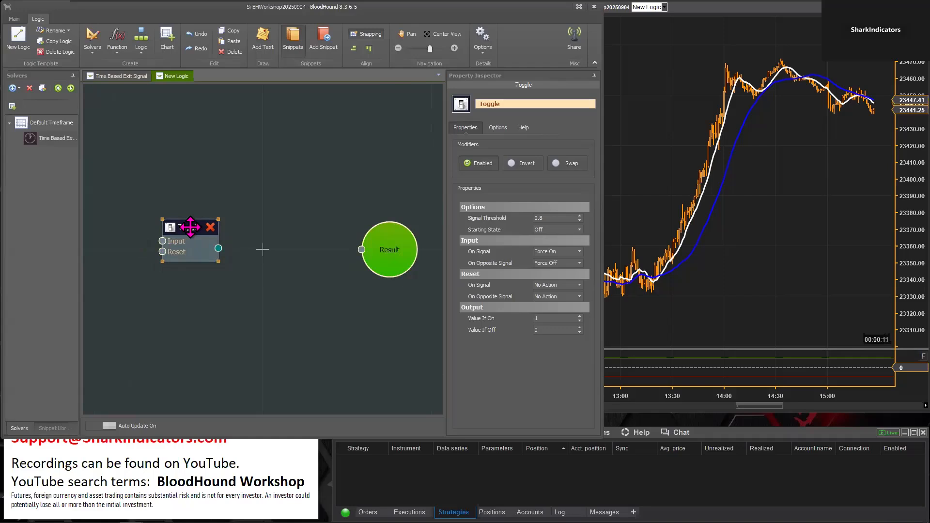
drag(190, 227, 206, 227)
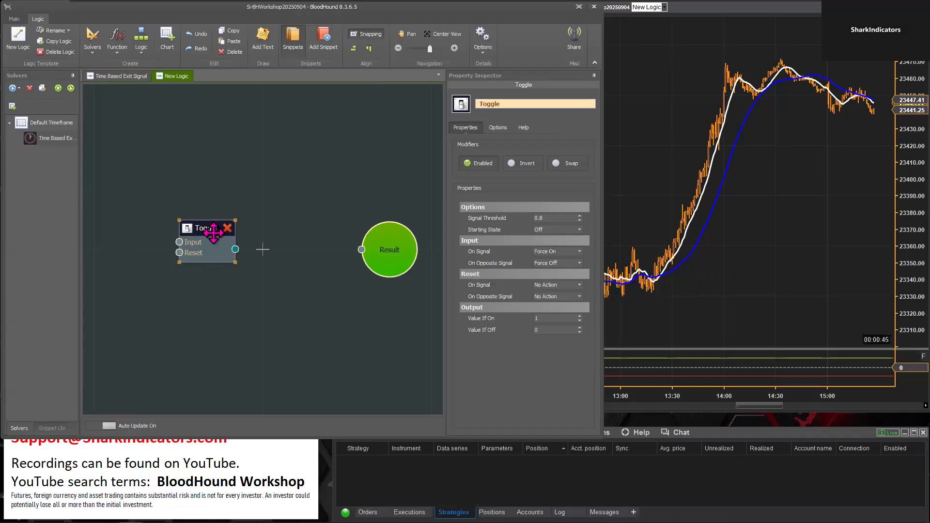
mouse_move(226, 219)
mouse_down()
mouse_move(225, 229)
mouse_move(238, 220)
mouse_up()
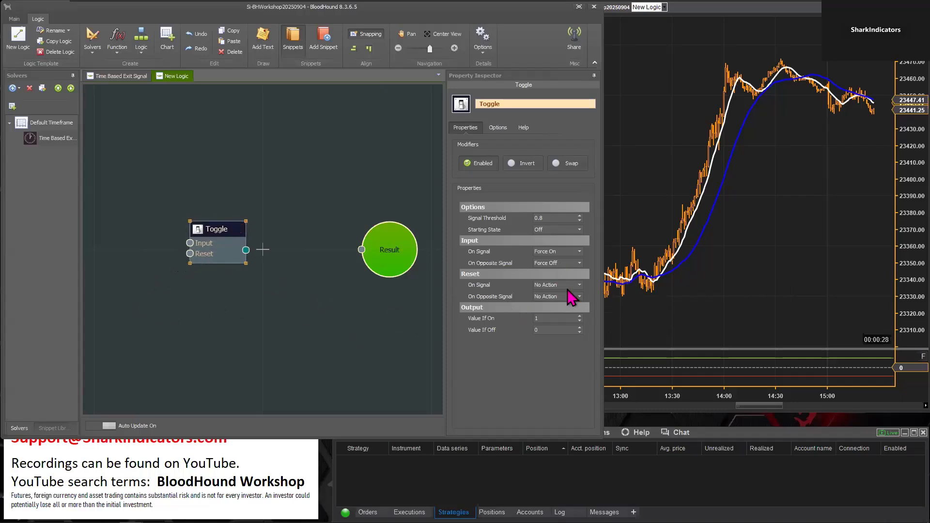
Examine the actions available for the Toggle's Reset On Signal property
click(580, 285)
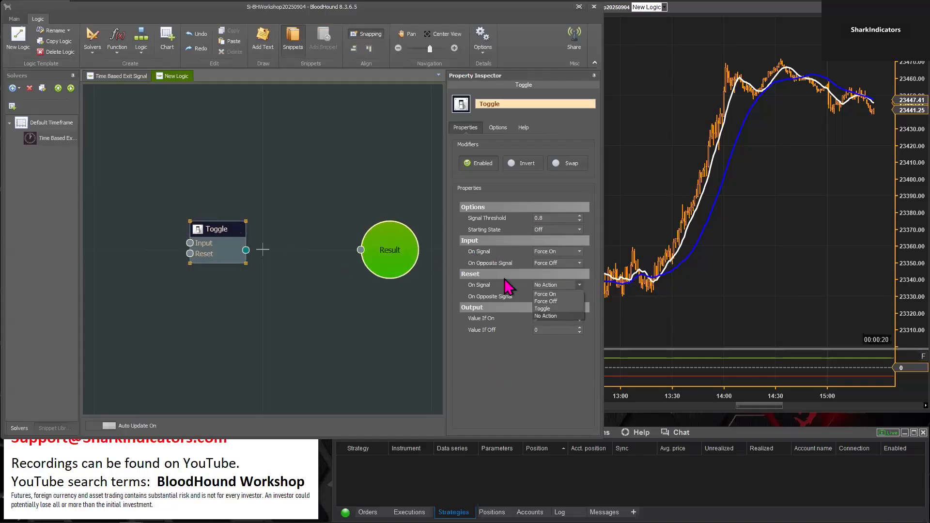
click(502, 379)
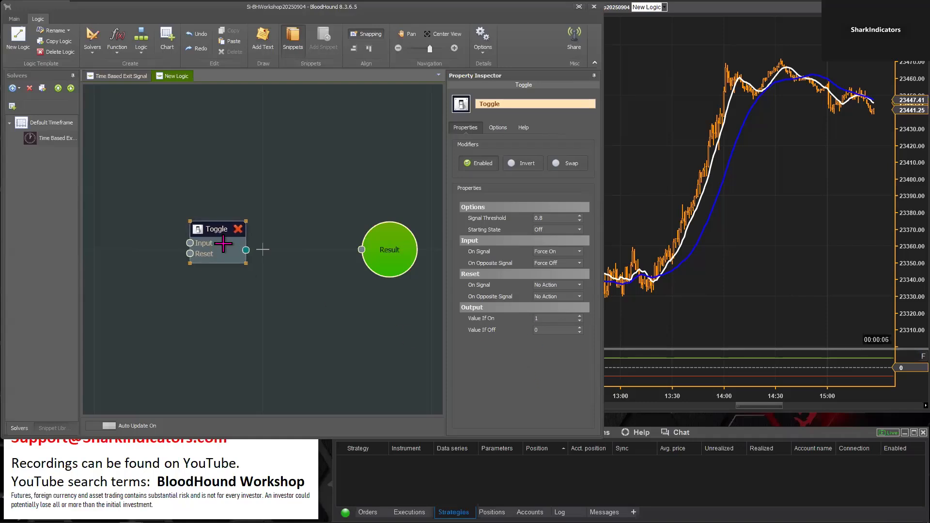
click(202, 229)
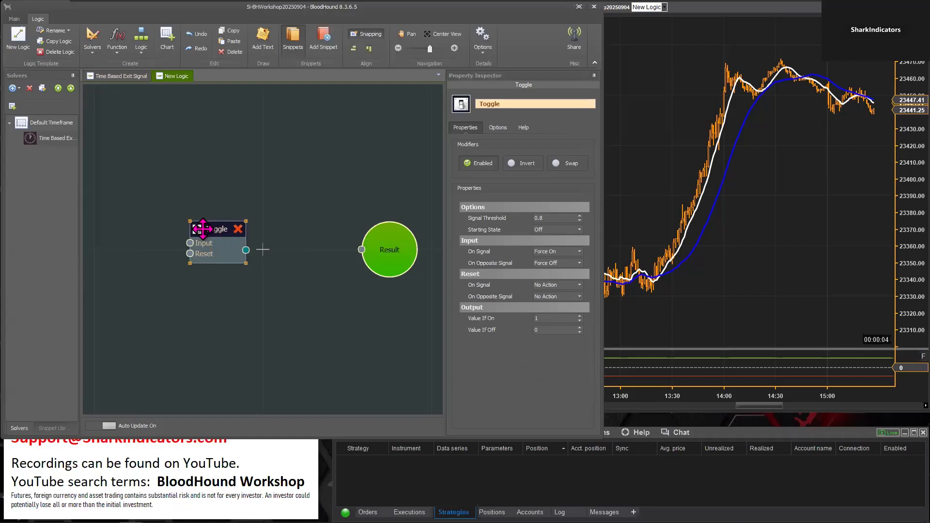
drag(202, 228, 203, 227)
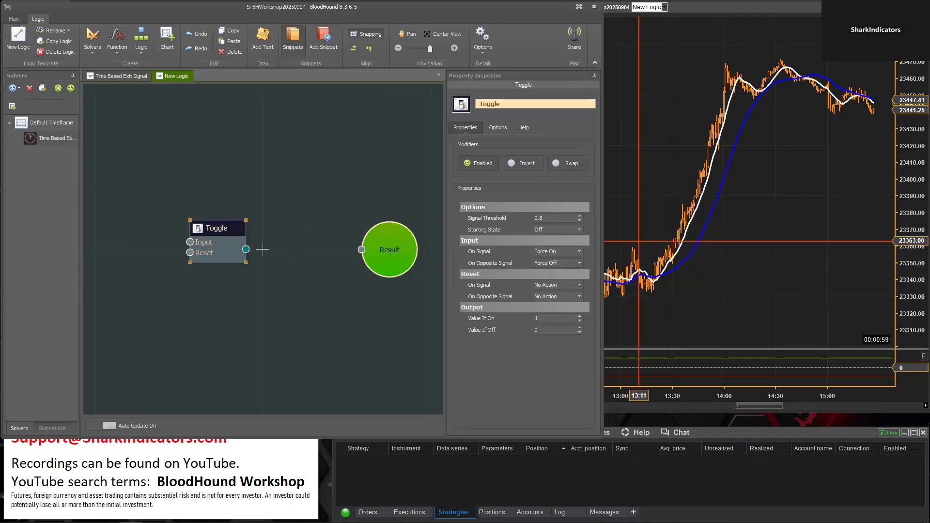
Switch to the NinjaTrader chart and examine the SMA(9) and SMA(30) lines
click(683, 212)
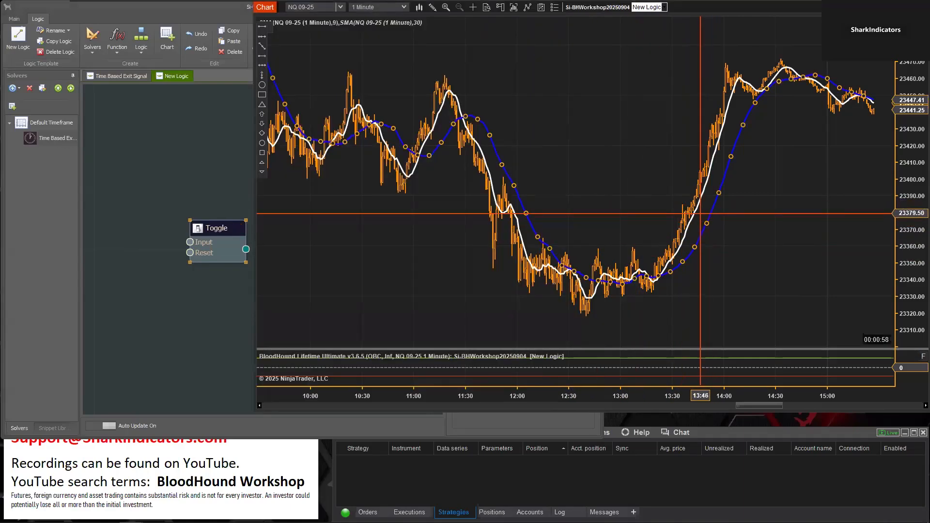
click(700, 207)
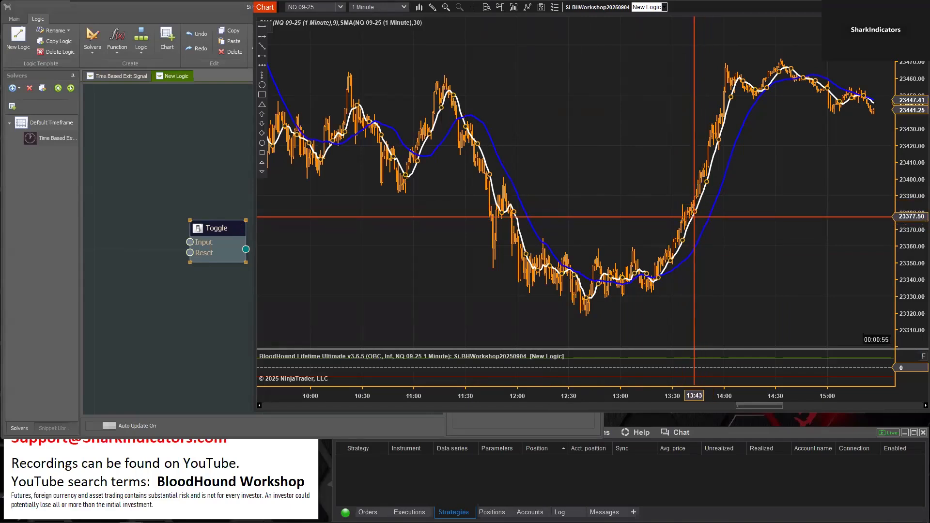
click(703, 224)
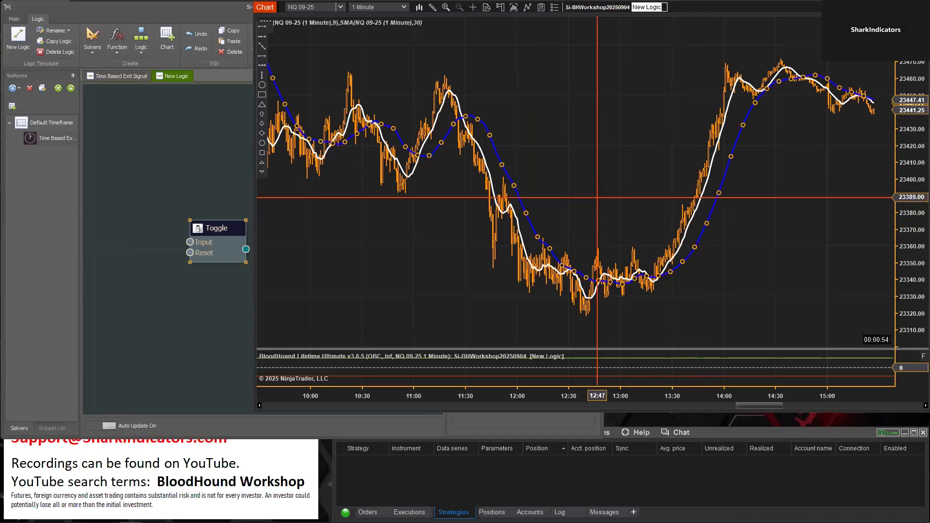
Switch back to BloodHound, add a Crossover solver above the Toggle node and connect its output to Result
click(132, 150)
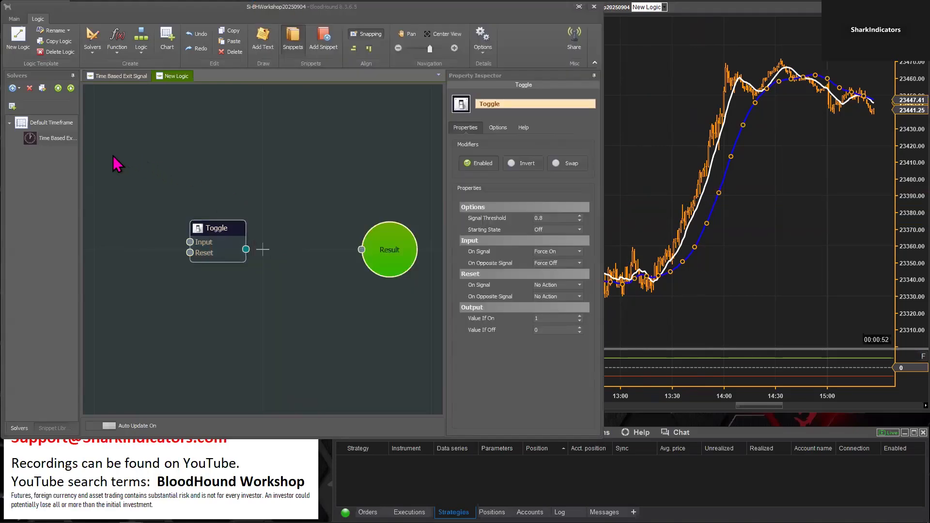
right_click(112, 156)
mouse_move(142, 163)
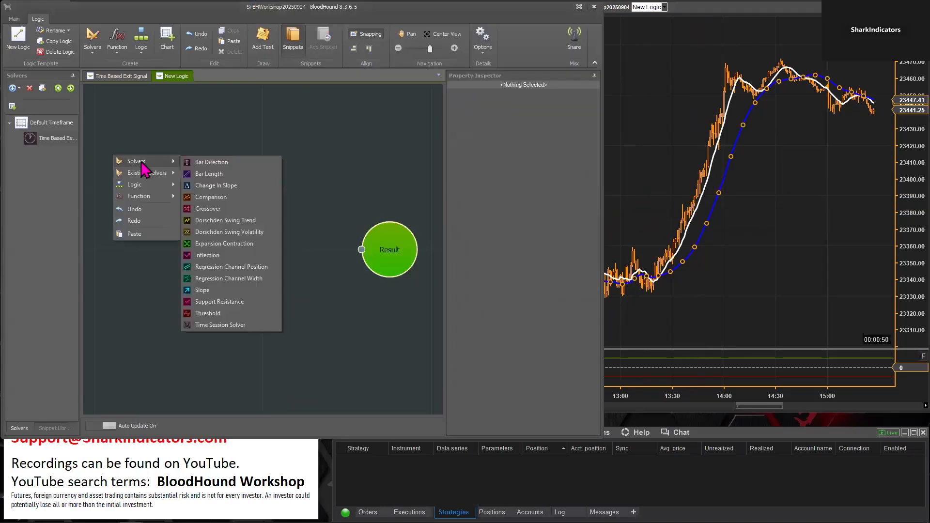
click(219, 209)
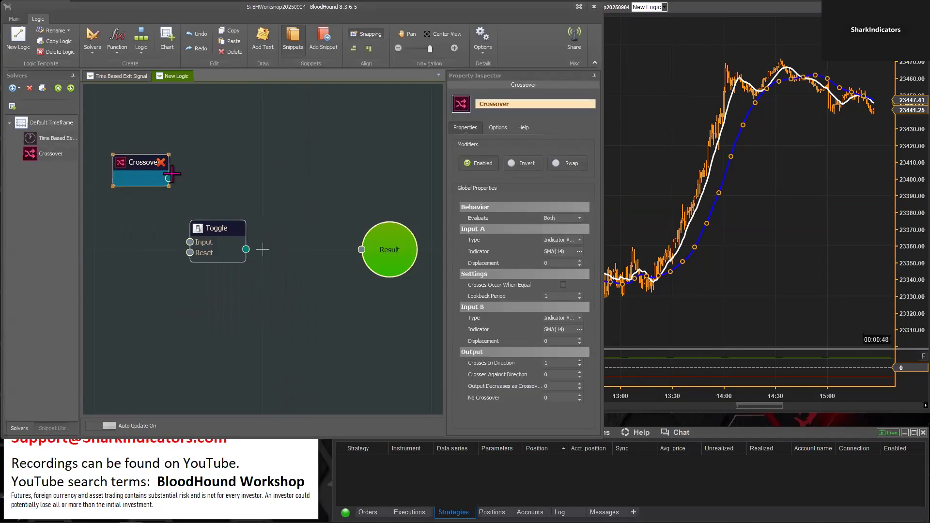
drag(169, 179, 362, 249)
Rename the Crossover solver to "9 xo 30"
click(518, 103)
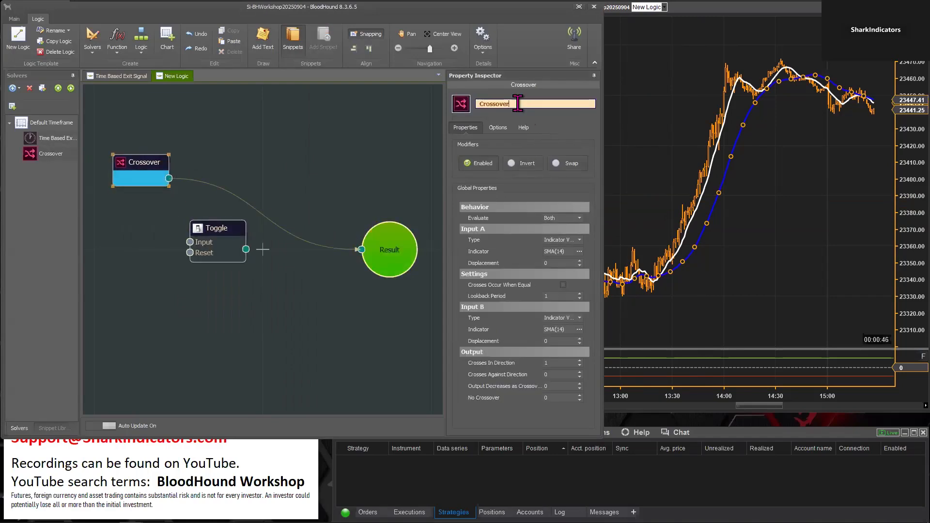
double_click(512, 104)
text(9 xo 30)
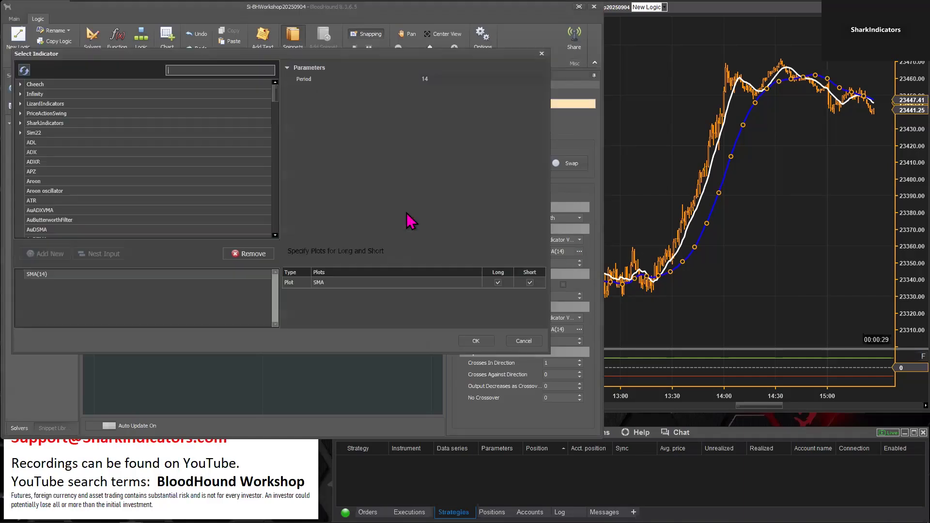
Set the crossover's Input A indicator to an SMA with period 9 and Input B to an SMA with period 30
double_click(438, 80)
text(9)
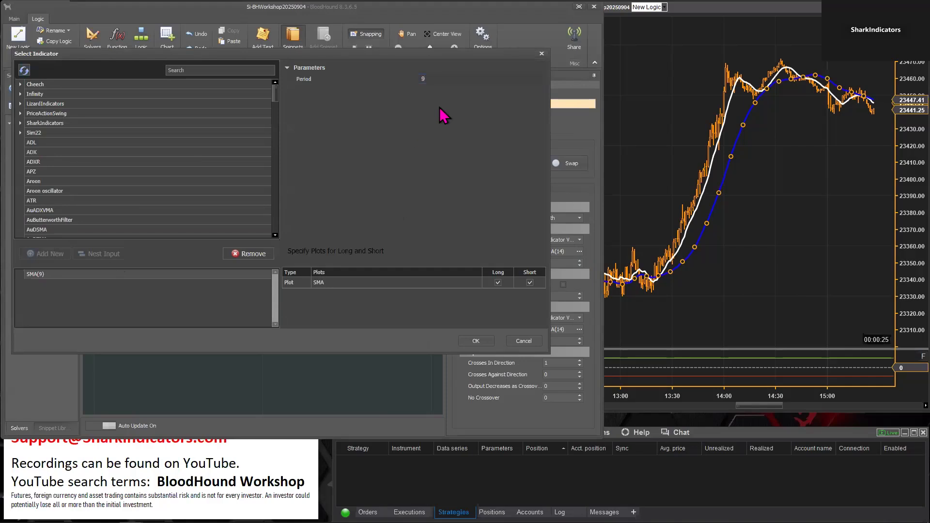
click(475, 341)
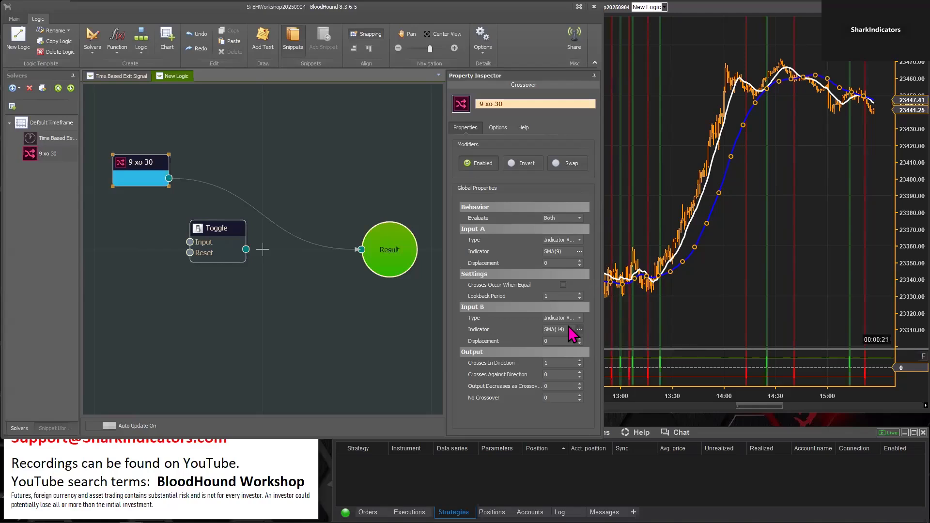
click(578, 329)
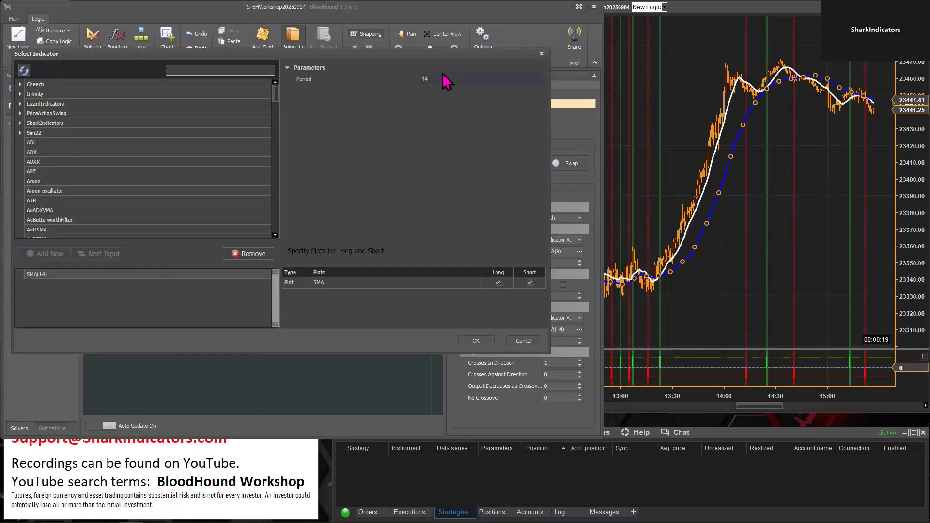
click(432, 78)
click(474, 341)
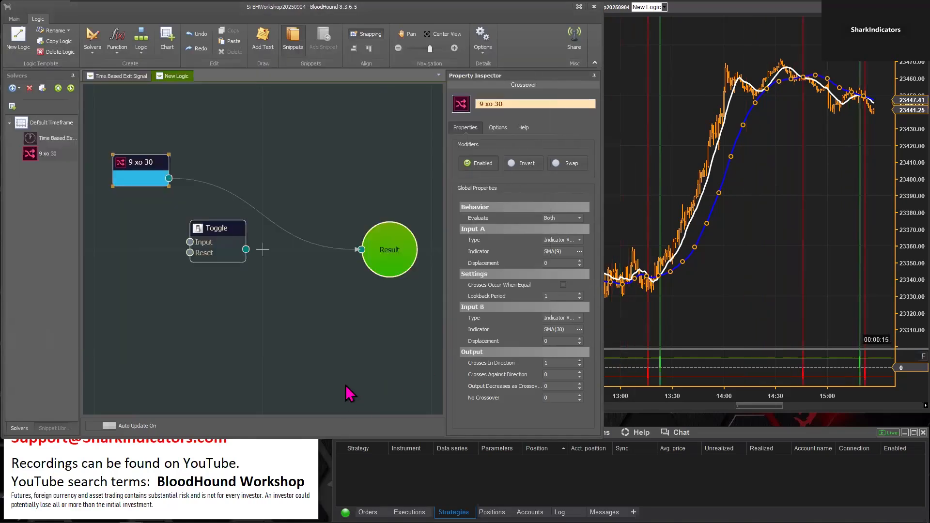
Switch to the NinjaTrader chart and check the crossover signals against the two moving averages
click(777, 270)
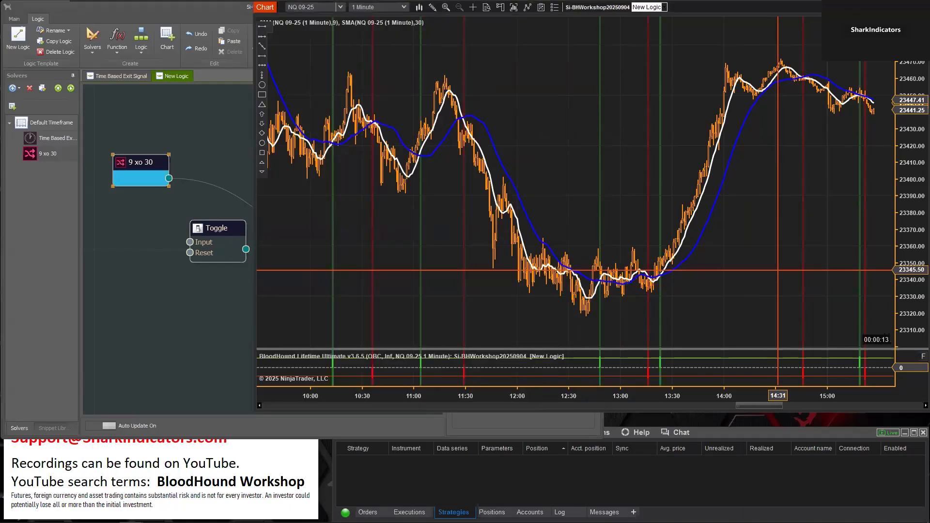
click(495, 188)
click(561, 139)
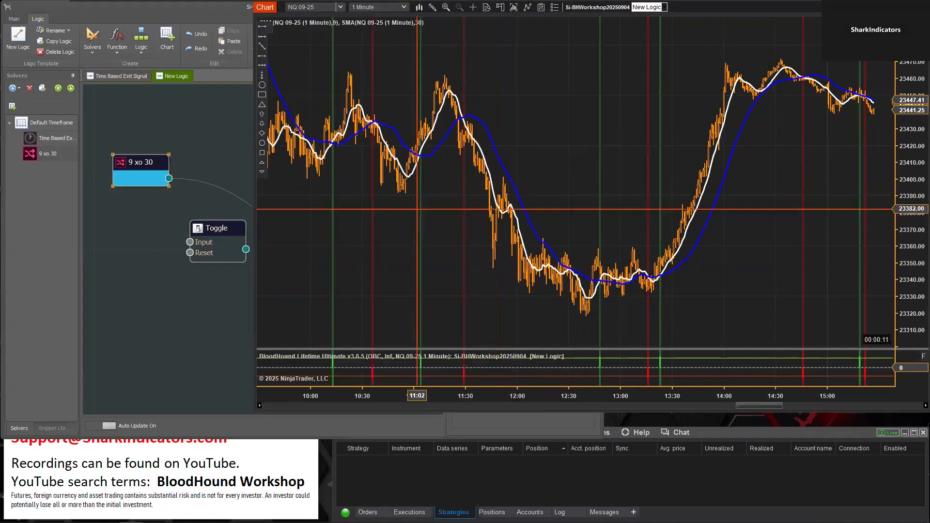
Connect the 9 xo 30 solver to the Toggle's Input and route the Toggle's output to Result
drag(169, 178, 189, 241)
click(208, 228)
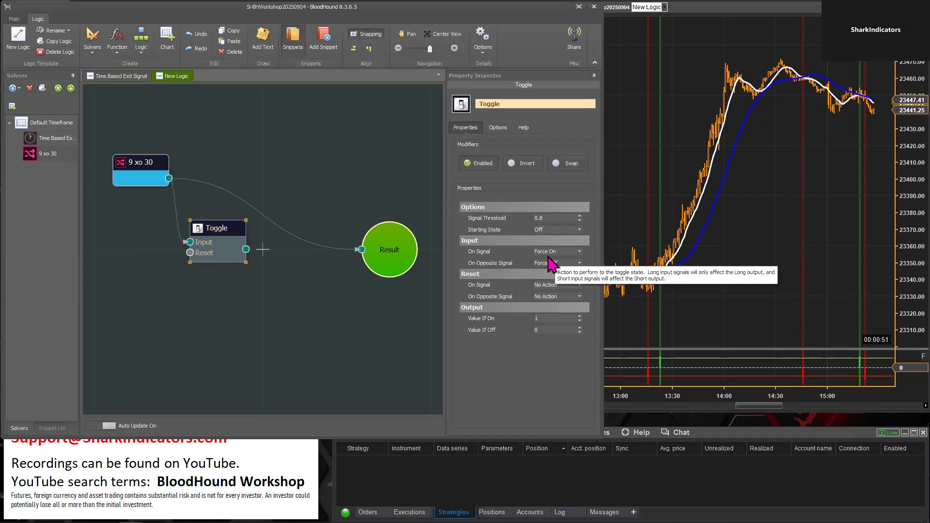
drag(246, 249, 372, 248)
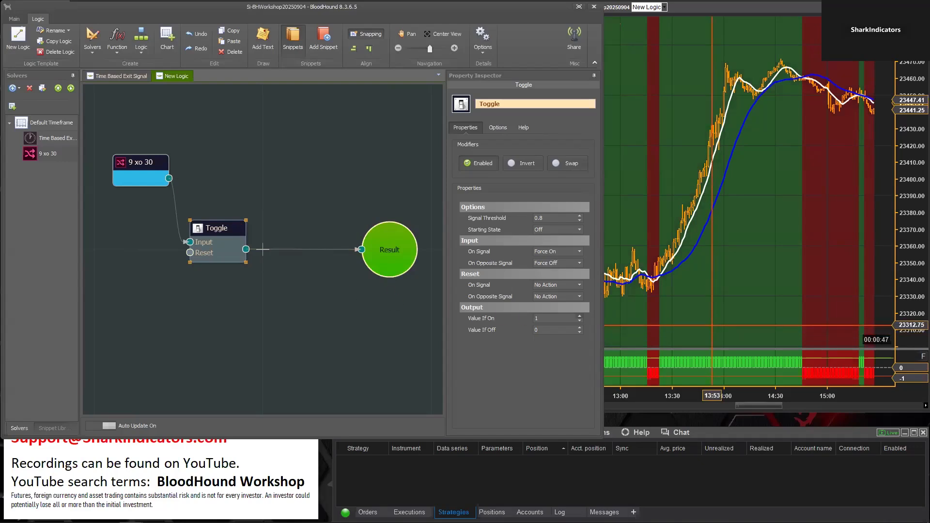
Examine the toggled long and short signals on the NinjaTrader chart with its time axis stretched
click(712, 394)
drag(730, 392, 522, 374)
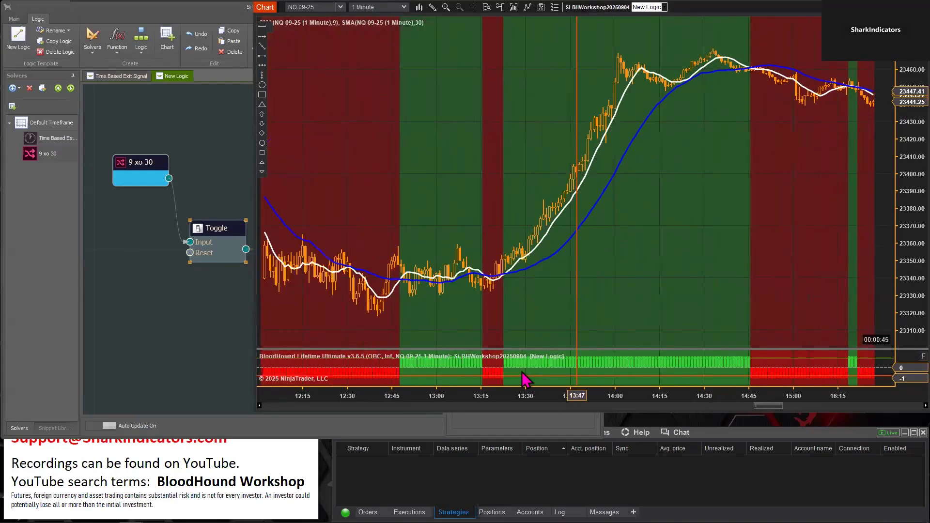
Connect the 9 xo 30 solver directly to Result, bypassing the Toggle, and check the raw crossover signals on the chart
drag(547, 310, 727, 309)
mouse_move(655, 310)
mouse_down()
mouse_move(635, 309)
mouse_move(649, 309)
mouse_up()
click(122, 297)
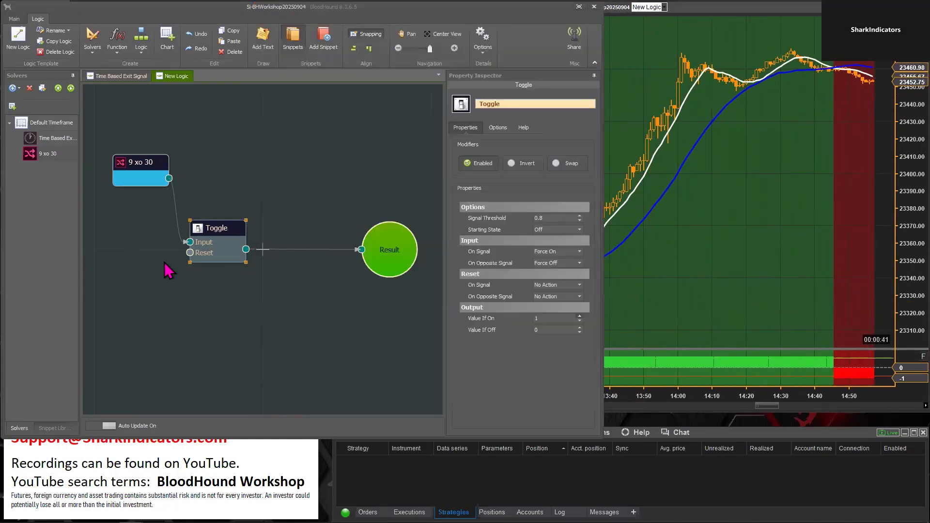
drag(204, 223, 193, 254)
drag(168, 180, 369, 248)
drag(135, 165, 132, 172)
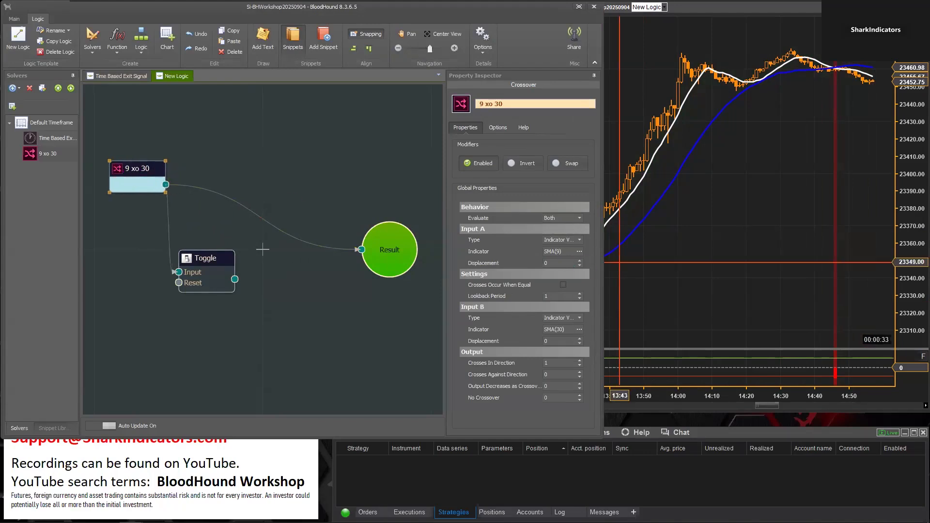
click(617, 312)
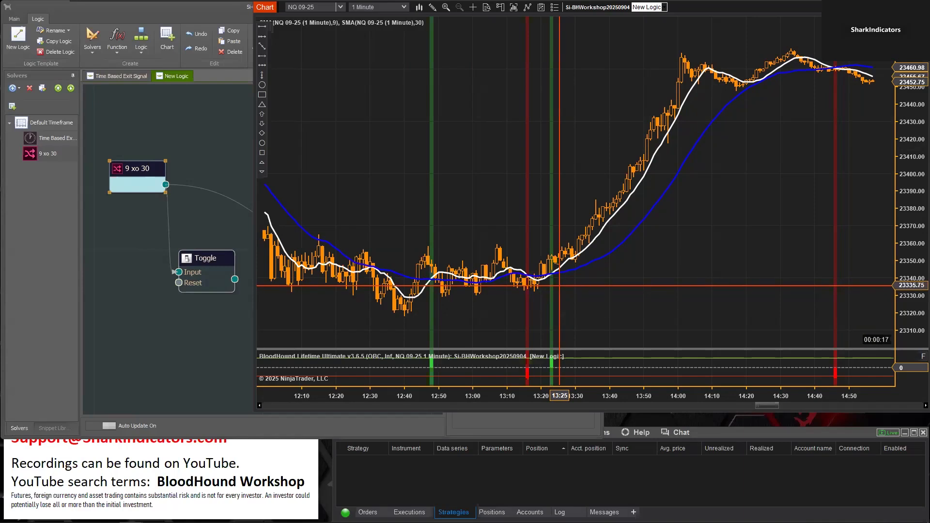
Reposition the 9 xo 30 solver and the Toggle node on the logic board and compare with the crossover signals on the chart
drag(132, 171, 115, 174)
drag(188, 261, 207, 262)
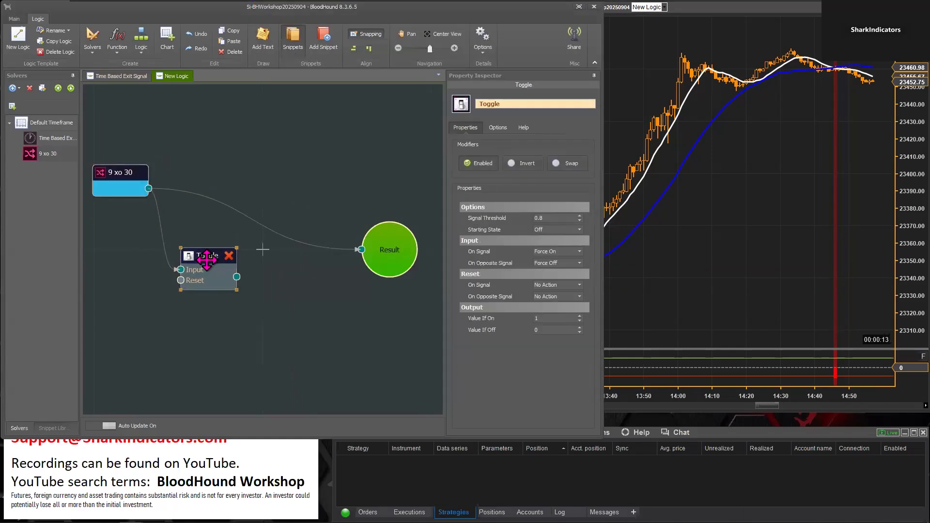
drag(207, 262, 197, 263)
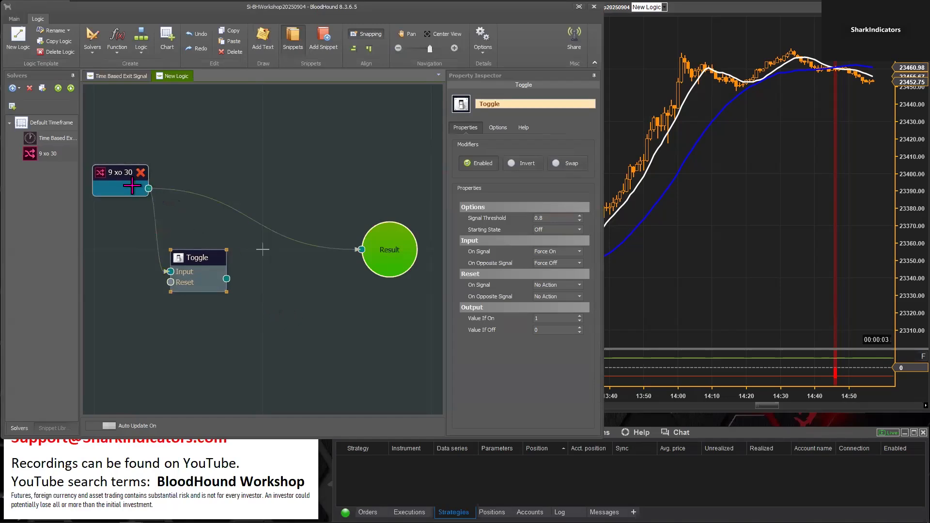
click(115, 172)
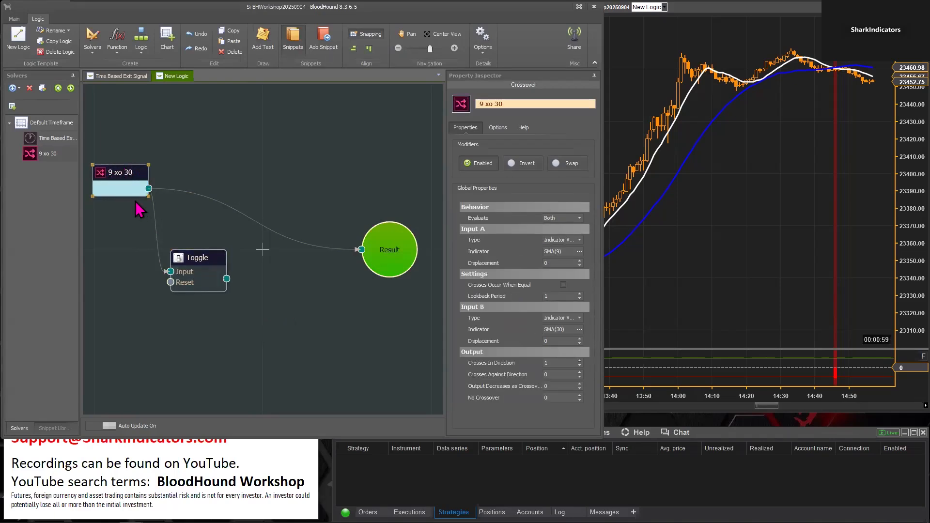
click(626, 284)
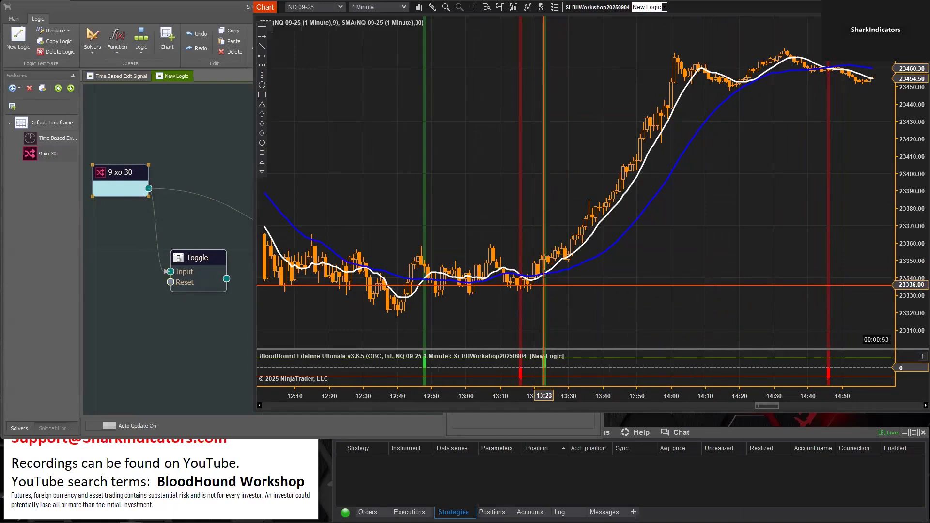
Route the Toggle's output to Result and review the held long and short signals on the chart
click(227, 280)
drag(227, 280, 382, 256)
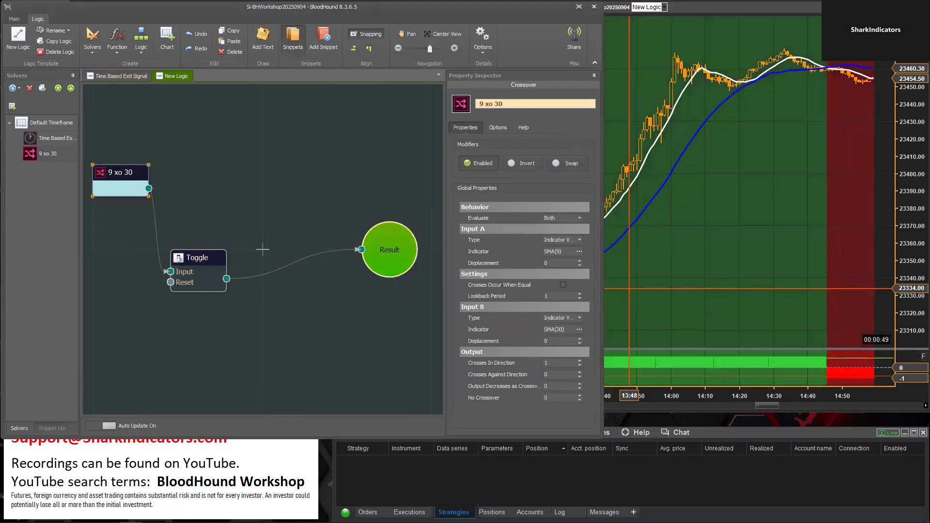
click(708, 281)
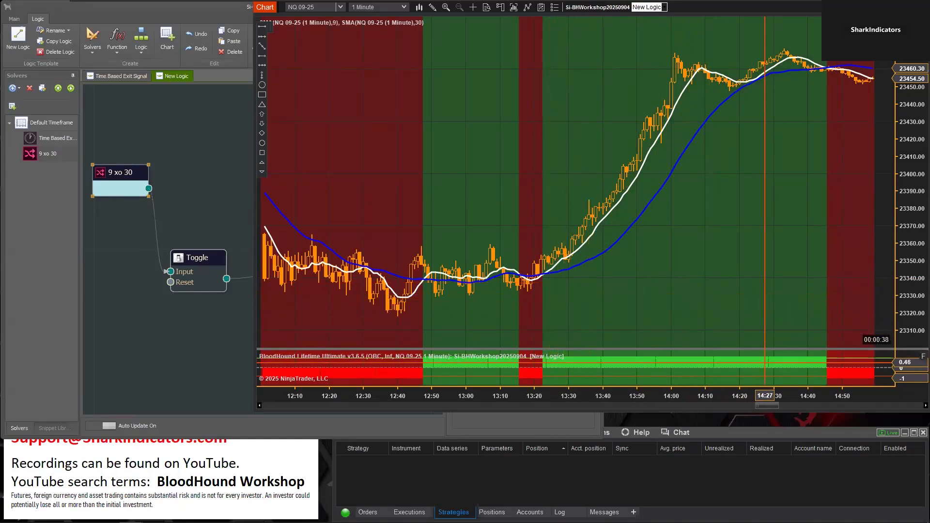
drag(777, 284, 725, 284)
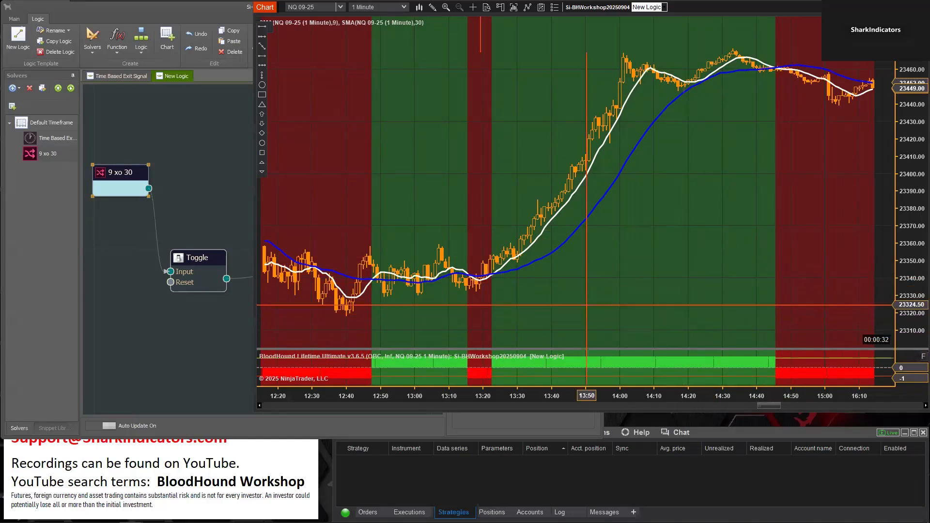
Set both the On Signal and On Opposite Signal actions of the Toggle's Input to Toggle
click(194, 257)
click(193, 257)
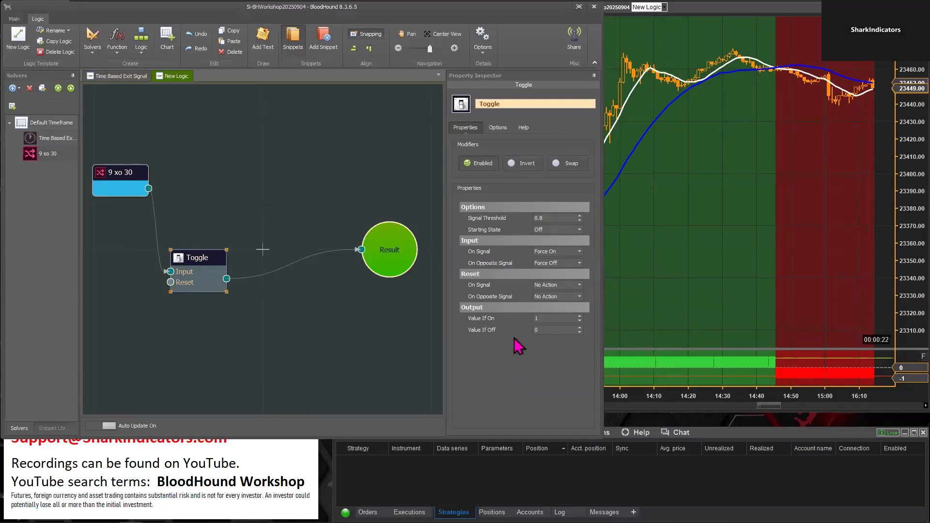
click(580, 251)
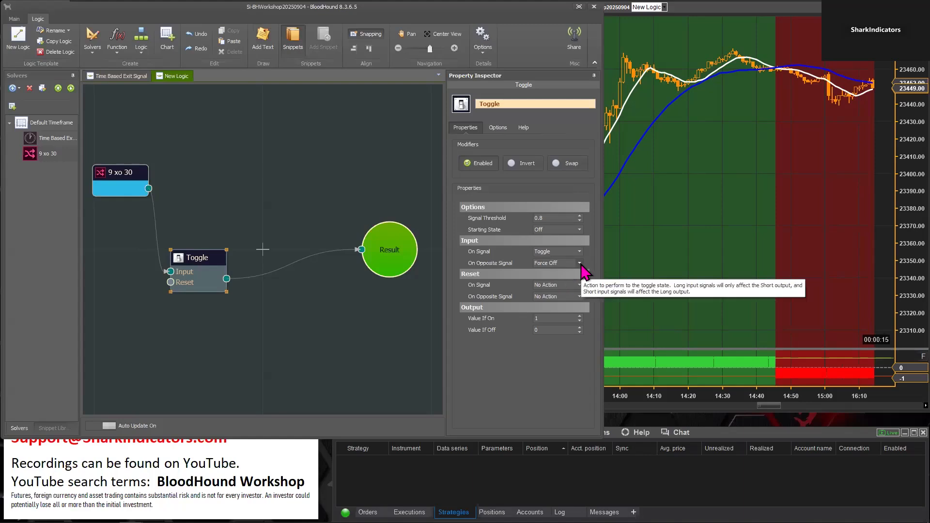
click(581, 263)
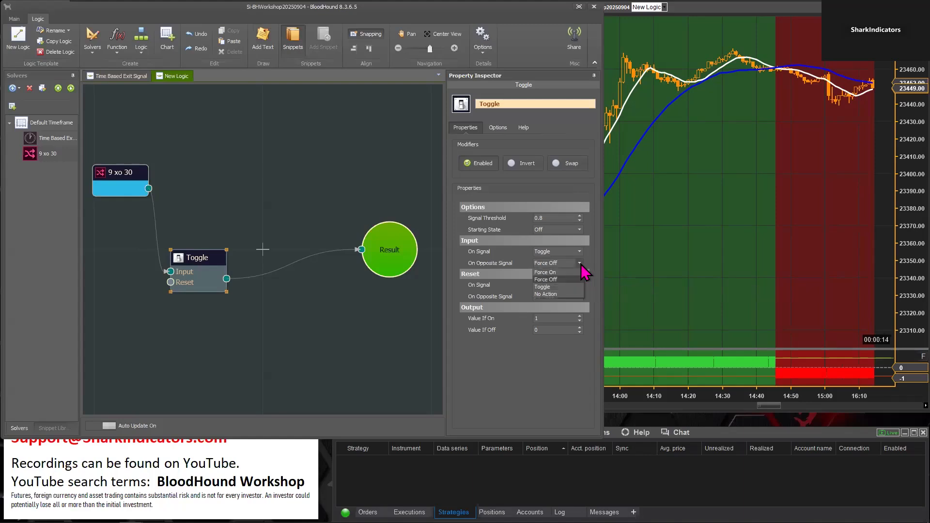
click(556, 287)
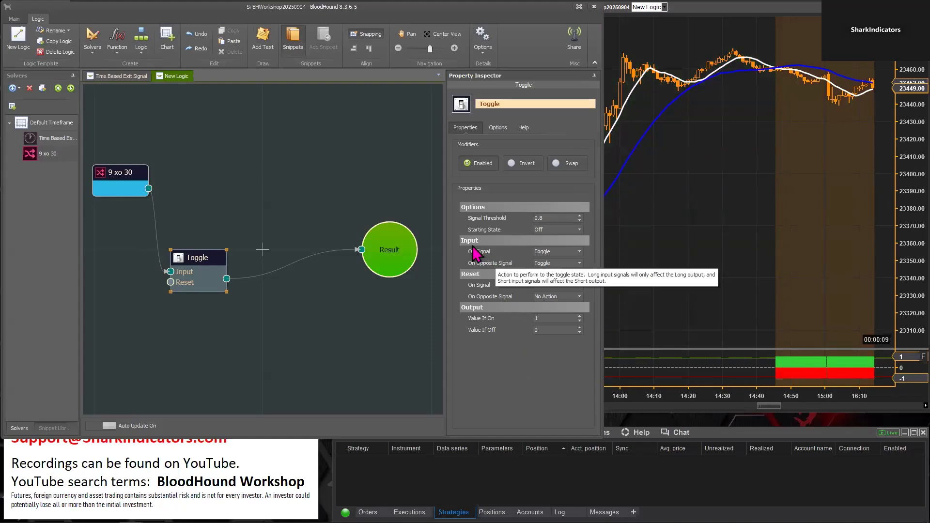
Examine the Toggle action's effect on earlier chart data with the BloodHound indicator panel enlarged
mouse_move(481, 260)
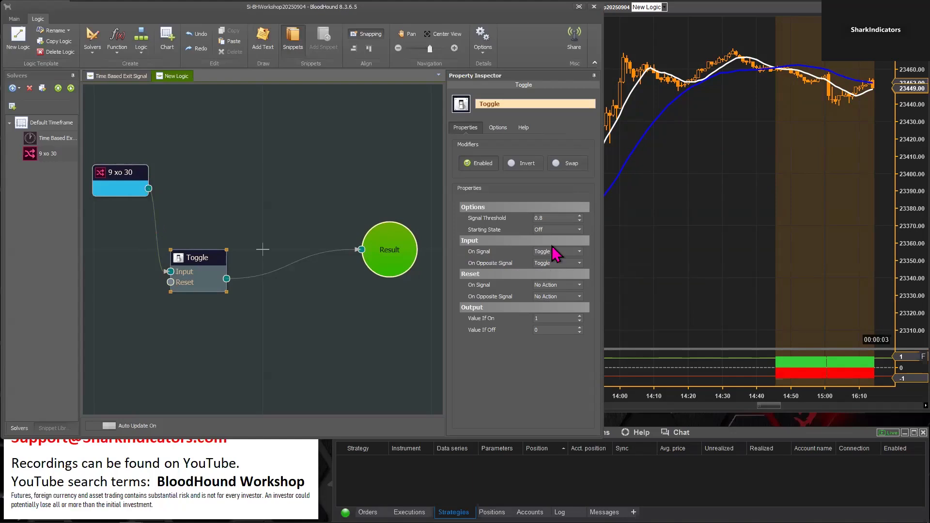
mouse_move(552, 259)
click(660, 271)
drag(543, 300, 747, 294)
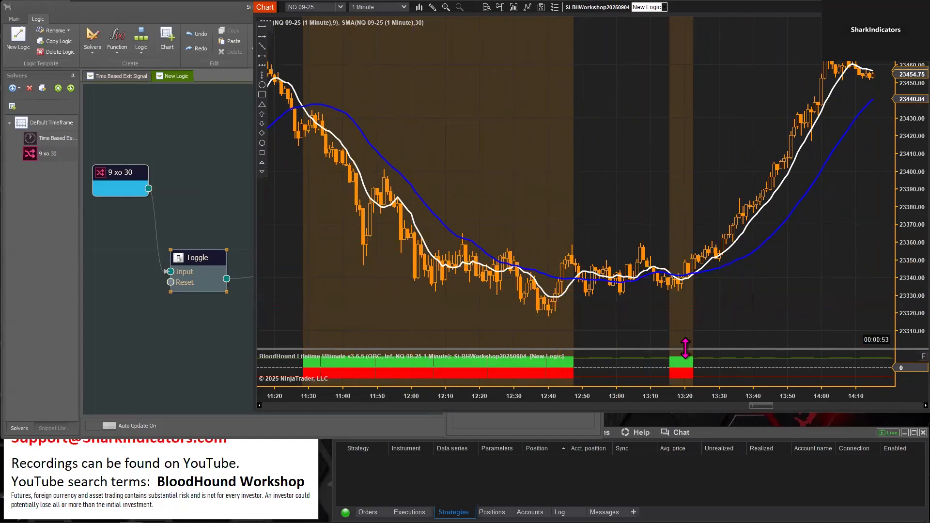
drag(686, 332, 691, 294)
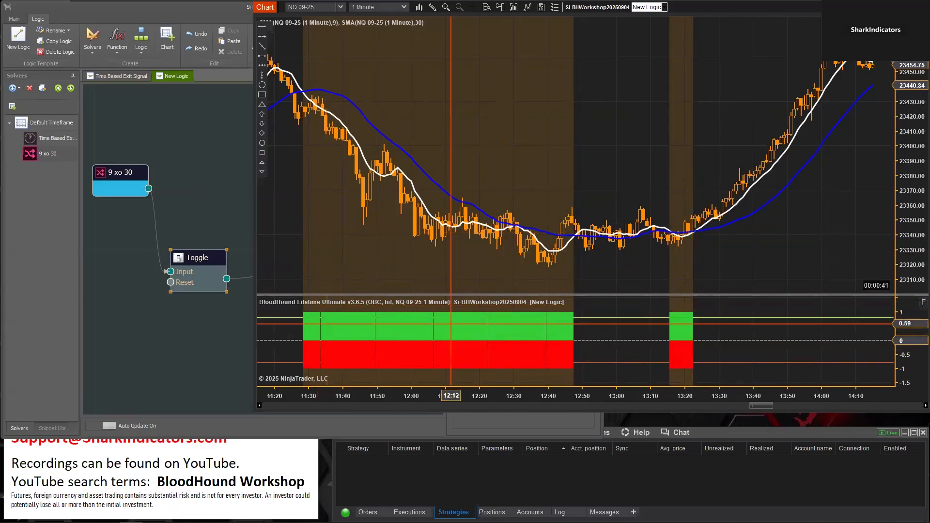
Compare the Toggle's input settings with the signals at the earliest crossovers in the chart's data
click(199, 260)
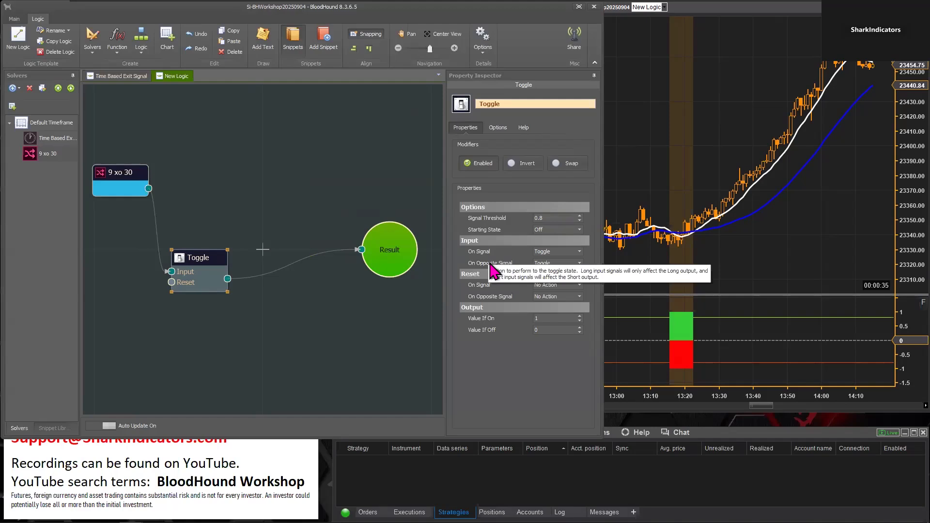
click(635, 179)
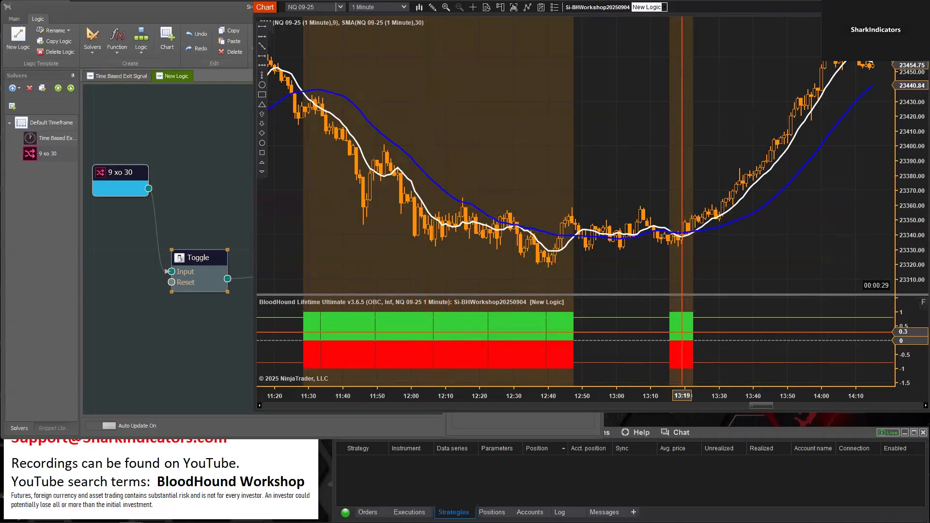
drag(764, 407, 259, 407)
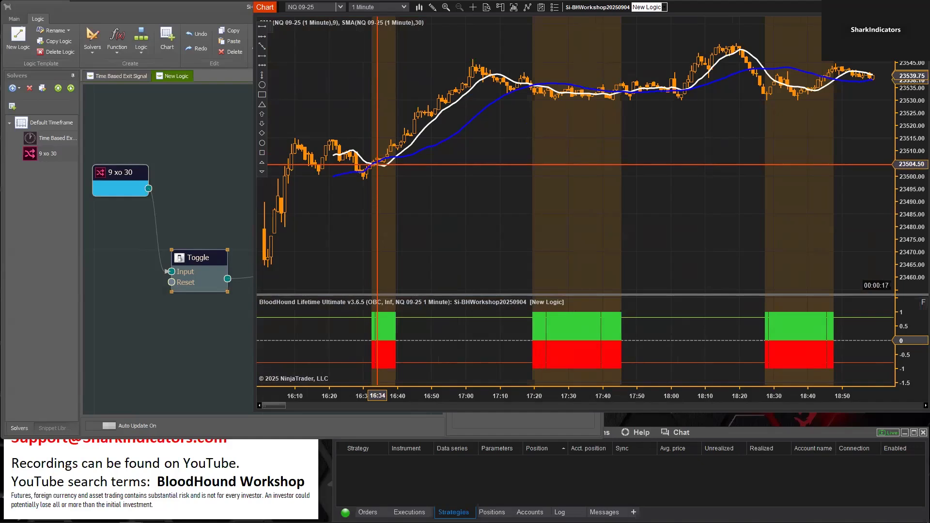
click(199, 255)
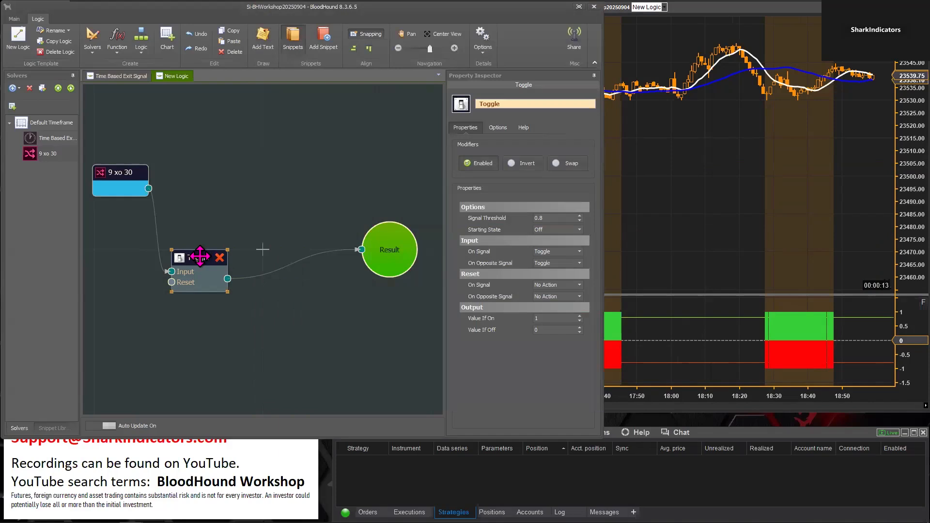
click(688, 160)
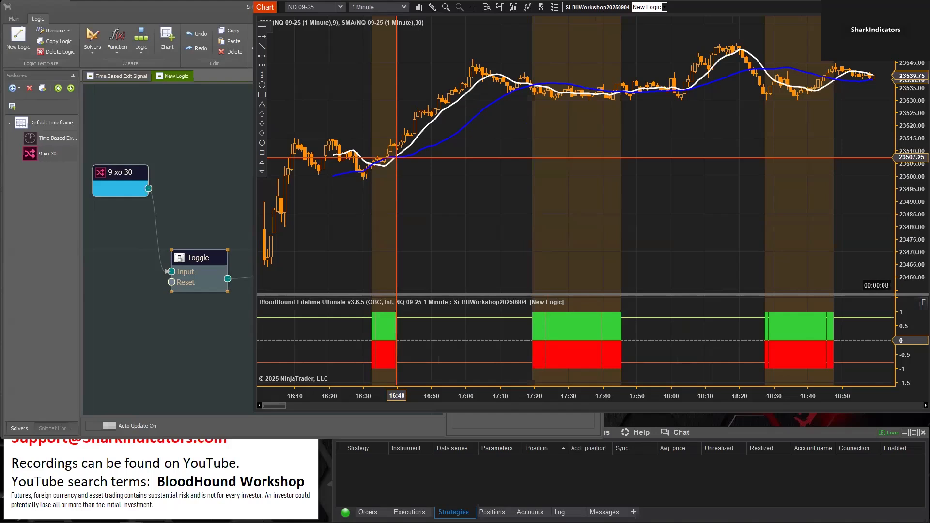
Move the Result and Toggle nodes closer together on the logic board
click(246, 280)
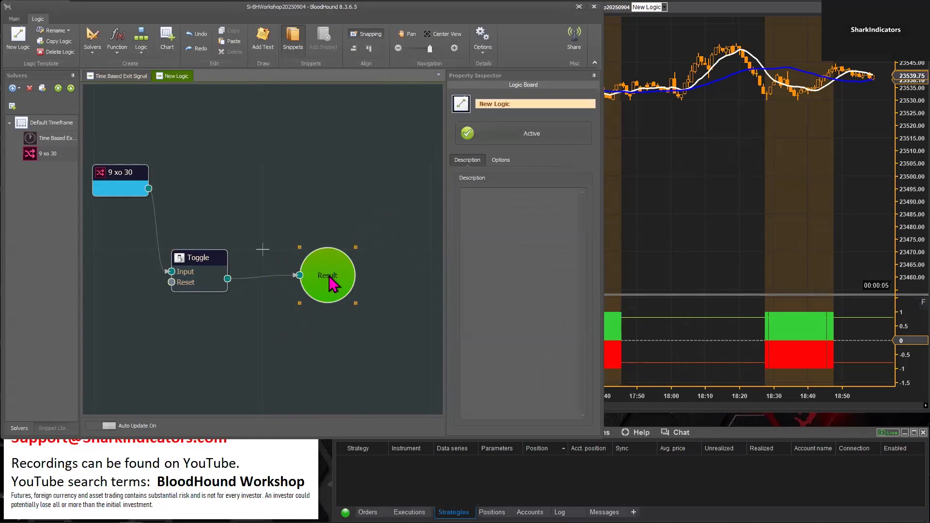
drag(185, 257, 210, 254)
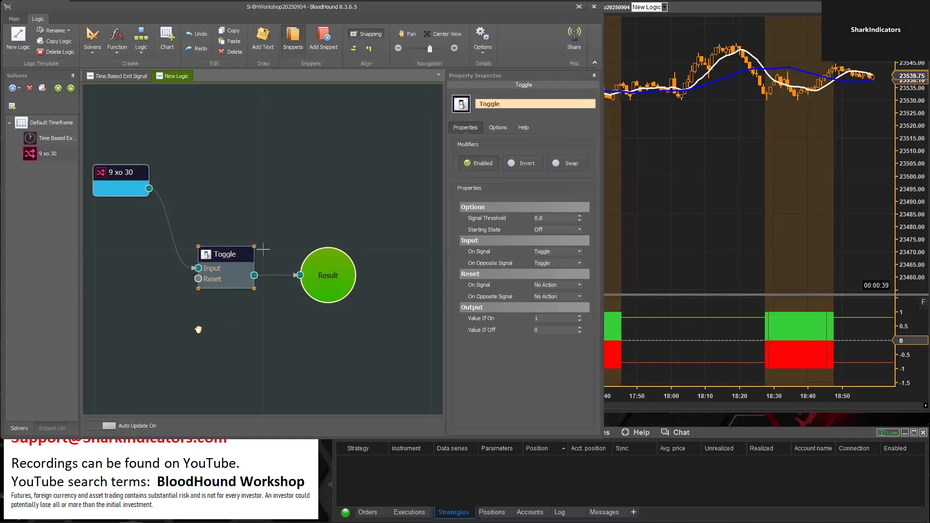
drag(191, 329, 209, 326)
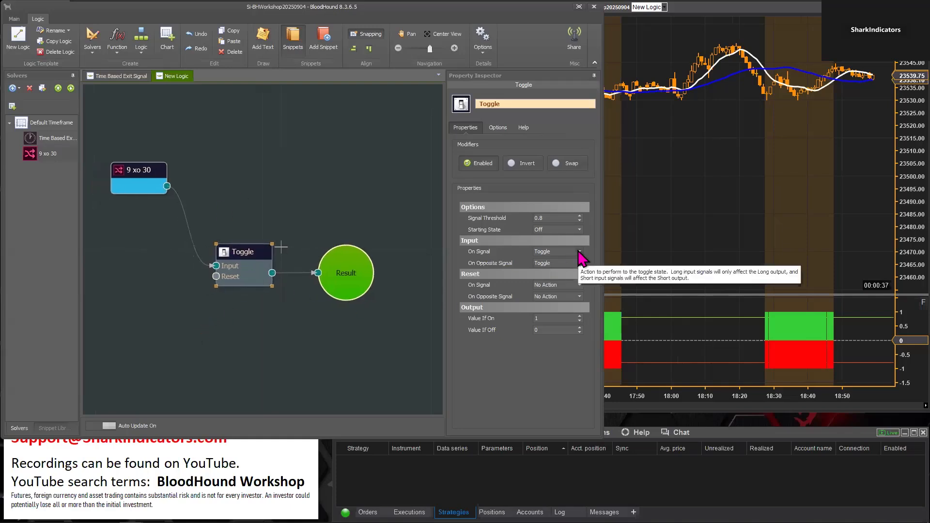
Set the Toggle's On Signal to Force On, On Opposite Signal to Force Off and Starting State to On
click(570, 252)
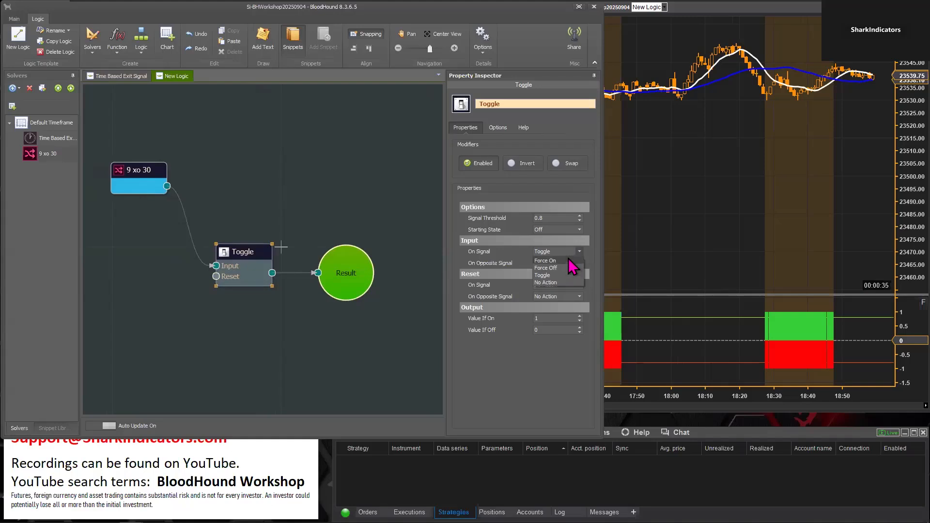
click(568, 261)
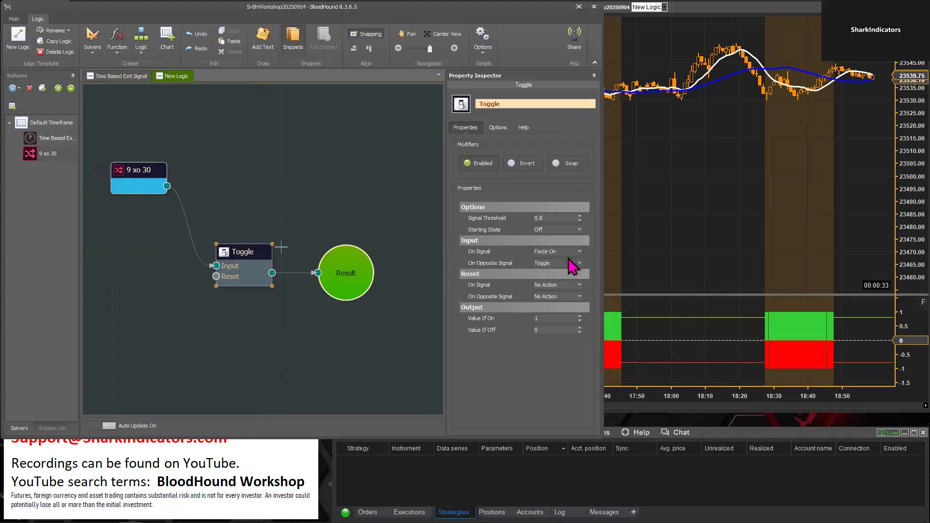
click(579, 264)
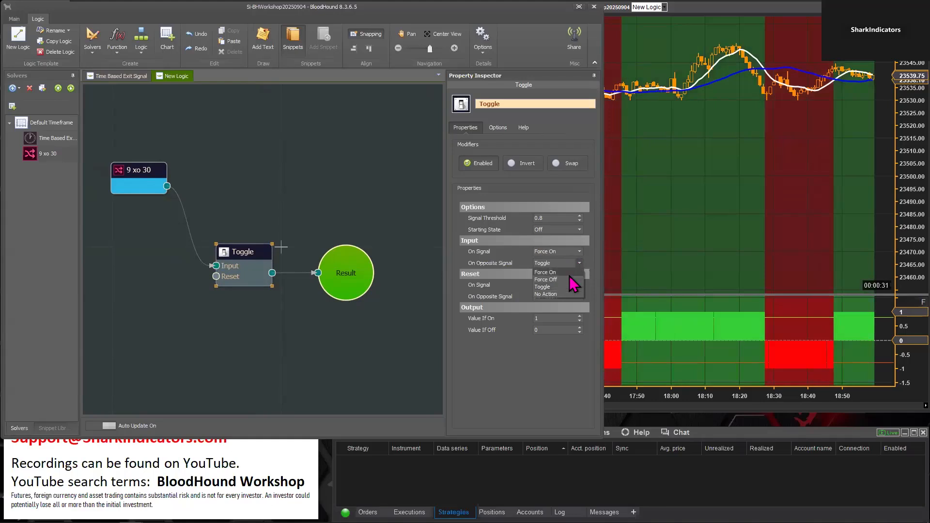
click(565, 280)
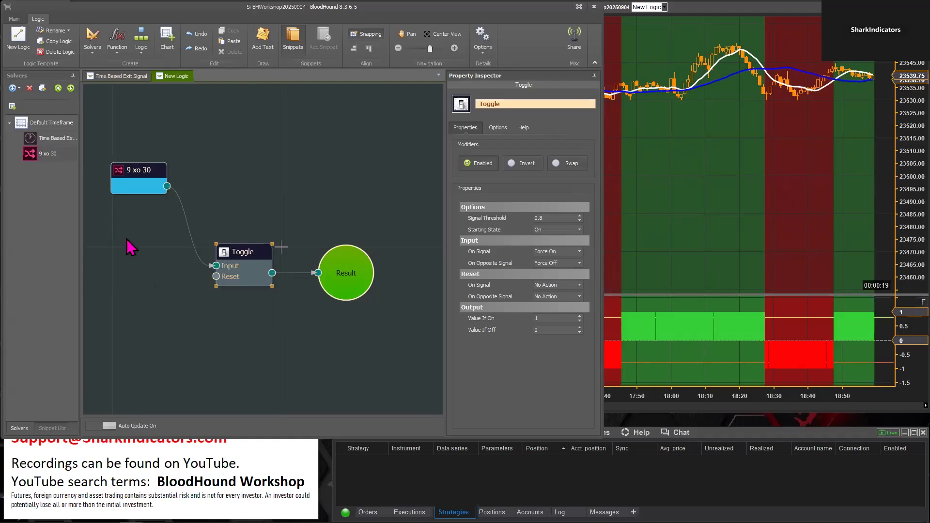
Add a Time Session Solver to the logic board and arrange it below the 9 xo 30 solver
drag(140, 191, 121, 193)
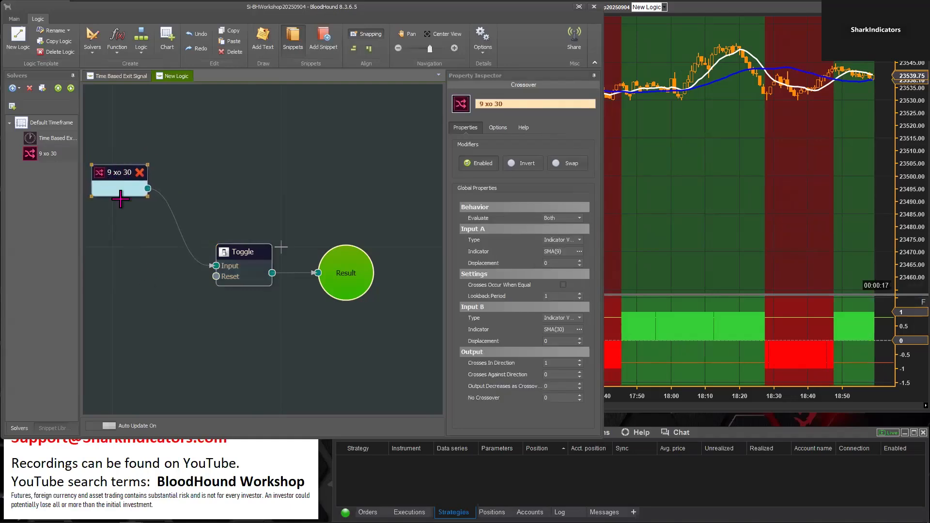
drag(152, 335, 225, 307)
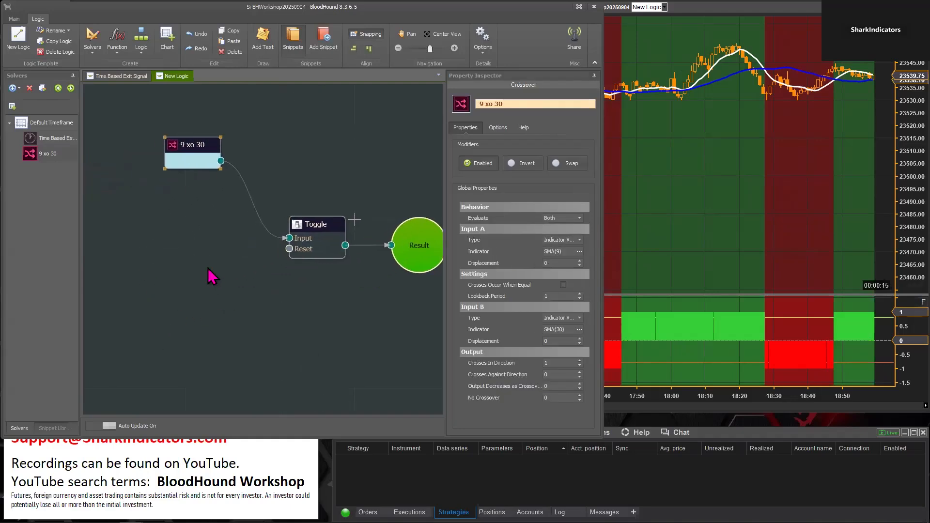
right_click(135, 205)
mouse_move(167, 209)
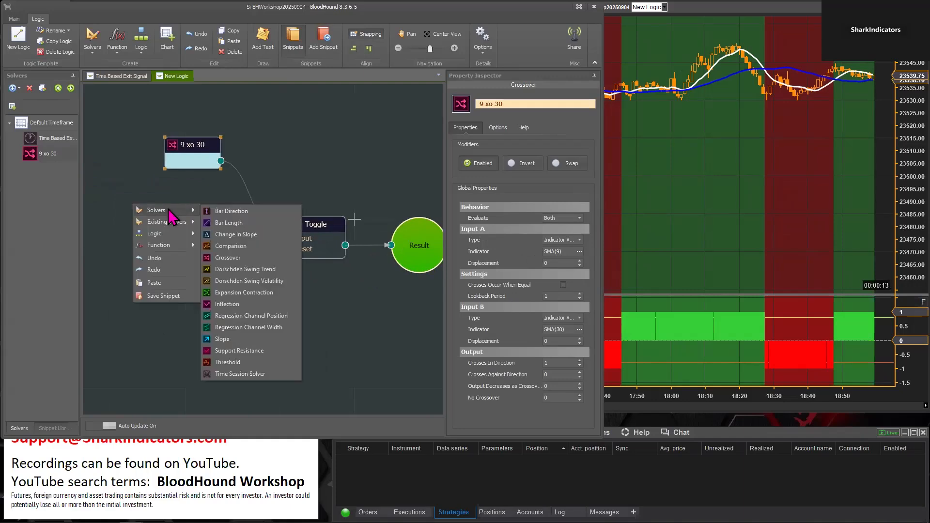
click(236, 374)
drag(180, 207, 176, 184)
drag(244, 136, 203, 194)
drag(197, 145, 168, 136)
Rename the Time Session Solver to RTH
click(150, 184)
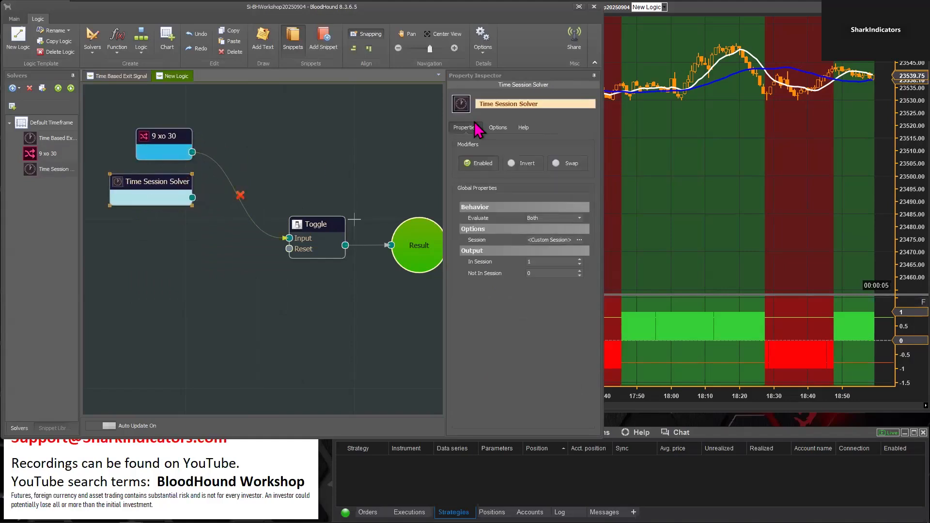
drag(552, 106, 469, 116)
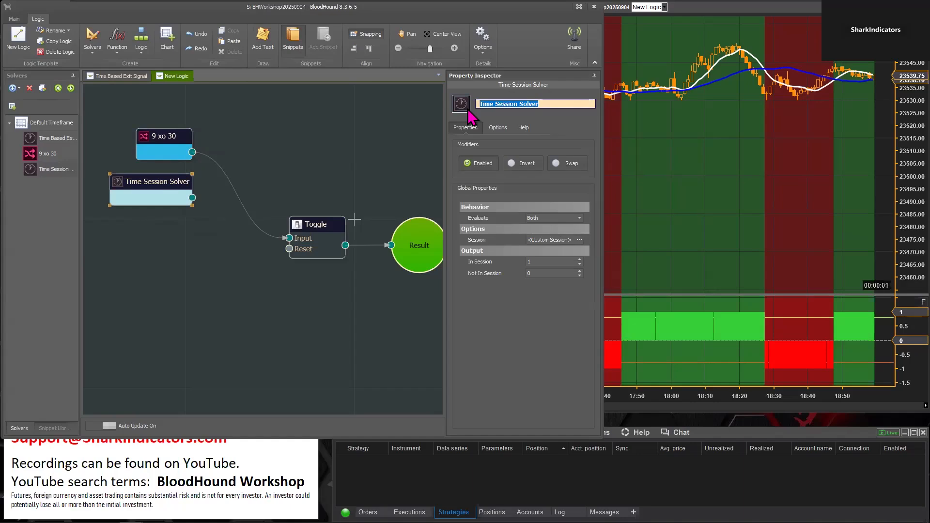
text(RTH)
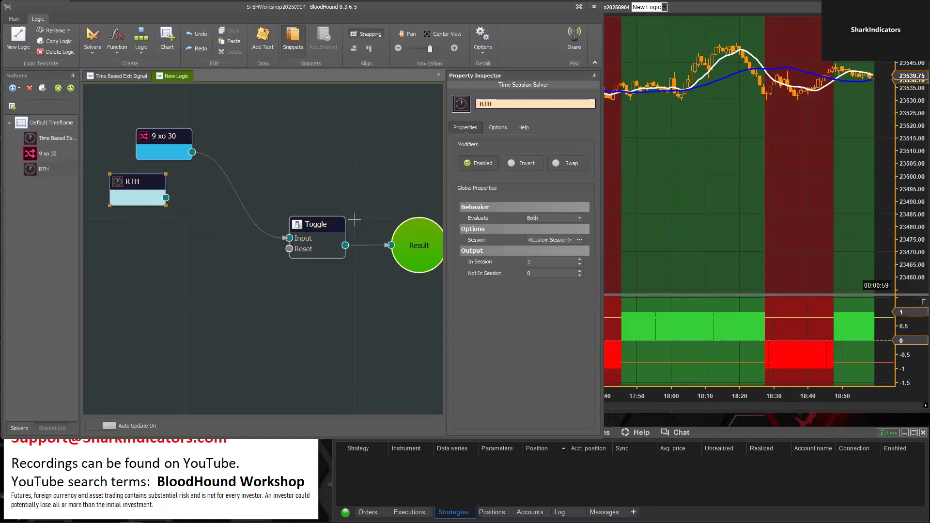
Align the RTH solver beneath the 9 xo 30 solver and move both further away from the Toggle on the logic board
drag(133, 183, 158, 184)
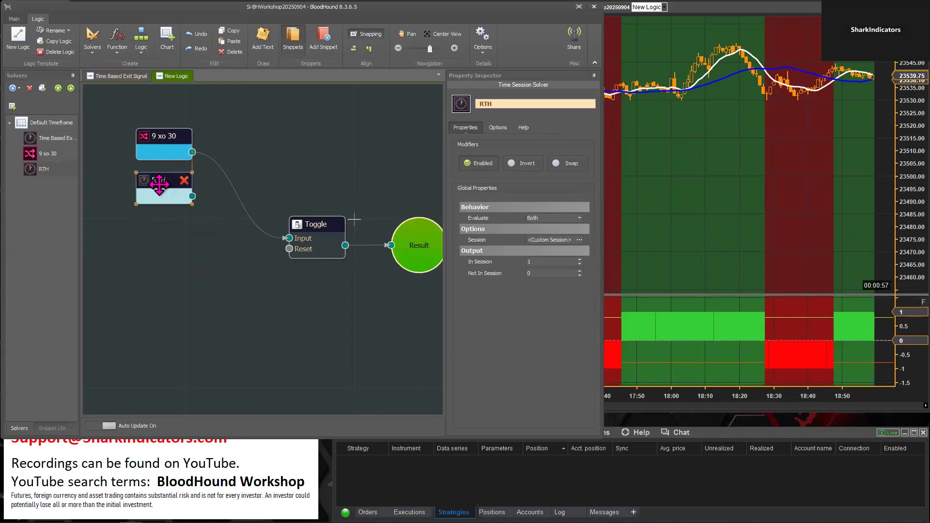
ctrl+click(162, 139)
drag(161, 139, 127, 143)
click(211, 145)
click(142, 184)
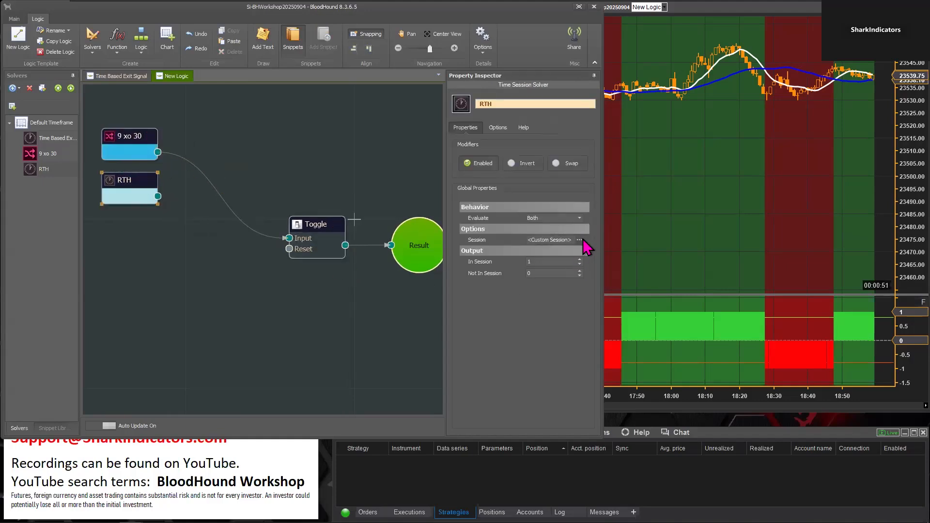
Load the US Equities RTH session template into the RTH solver's session schedule
click(579, 240)
click(264, 170)
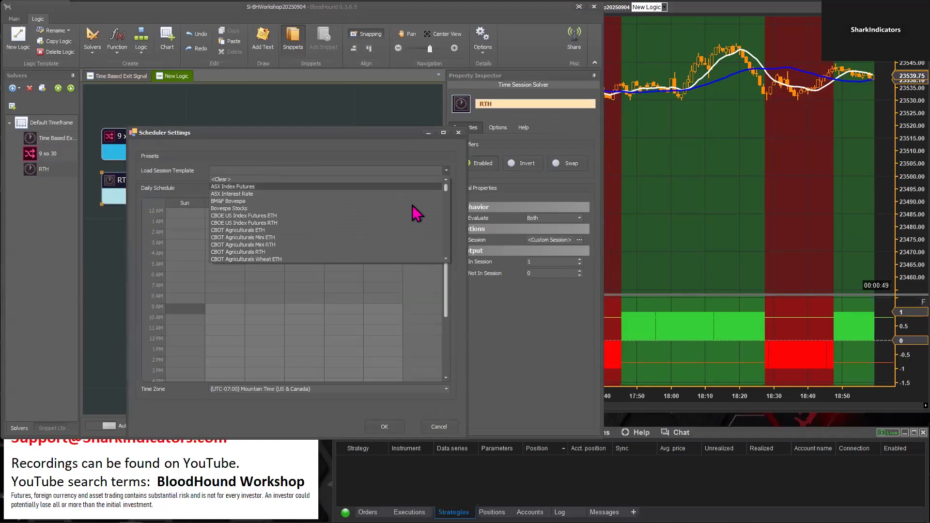
drag(446, 190, 443, 264)
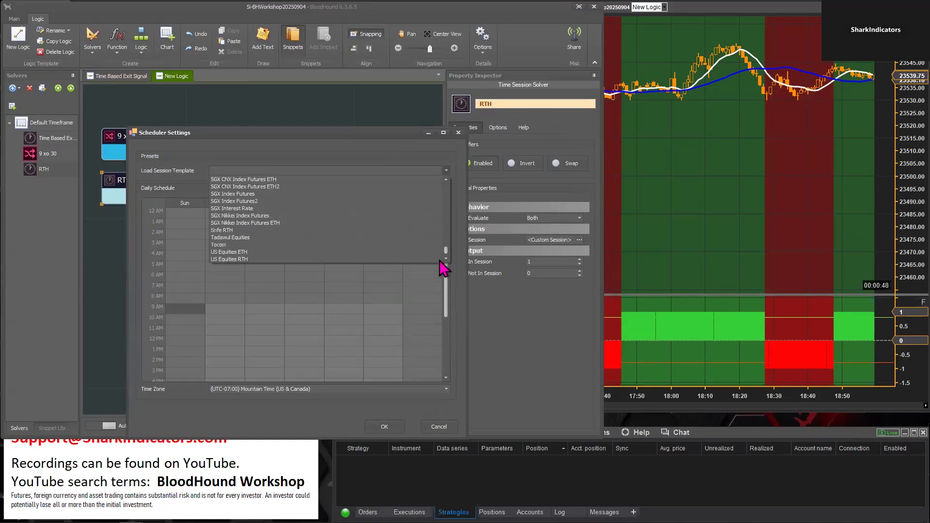
click(249, 260)
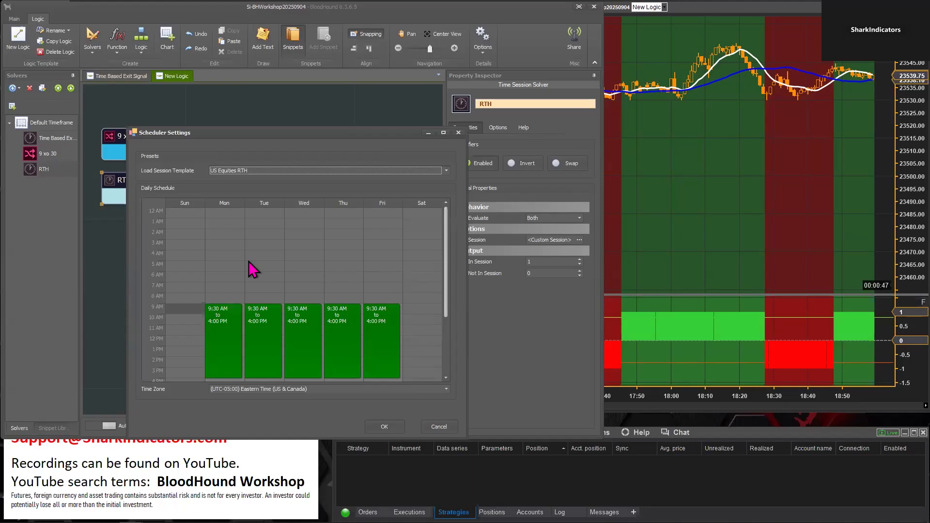
click(384, 427)
Add an And logic node fed by the 9 xo 30 and RTH solvers, and connect its output to Result
right_click(192, 142)
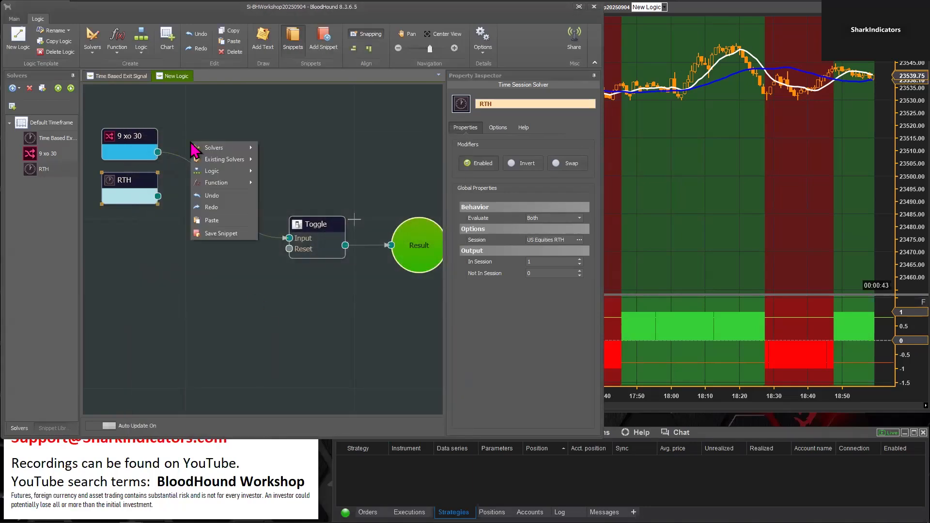
mouse_move(228, 170)
click(301, 173)
drag(159, 152, 192, 163)
mouse_move(158, 197)
mouse_down()
mouse_move(204, 172)
mouse_move(414, 233)
mouse_move(375, 156)
mouse_up()
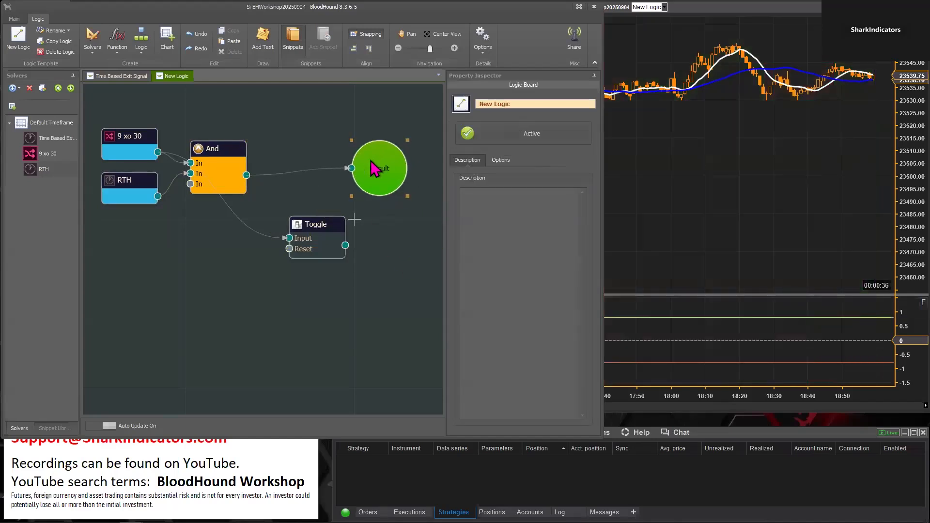
Enlarge the chart's price panel and examine where the And-filtered crossover signals fall before and during the RTH session
click(702, 190)
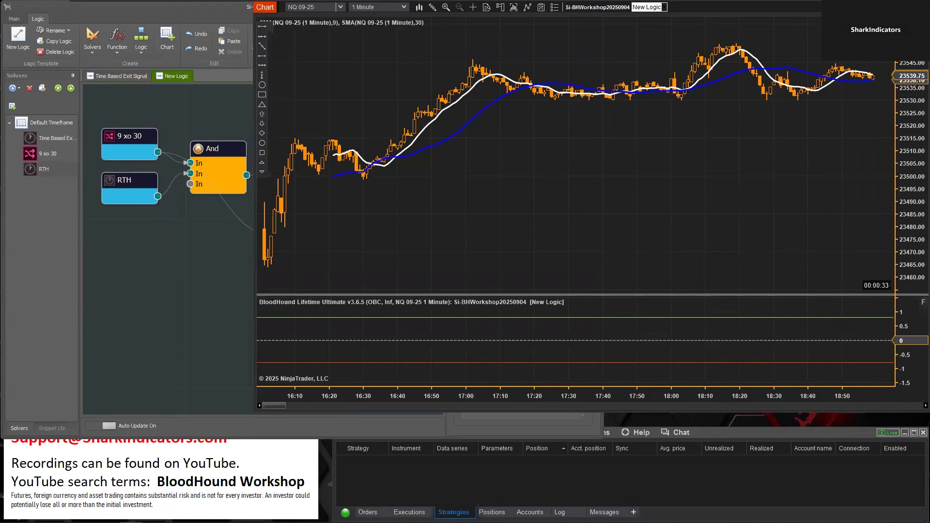
drag(810, 294, 810, 357)
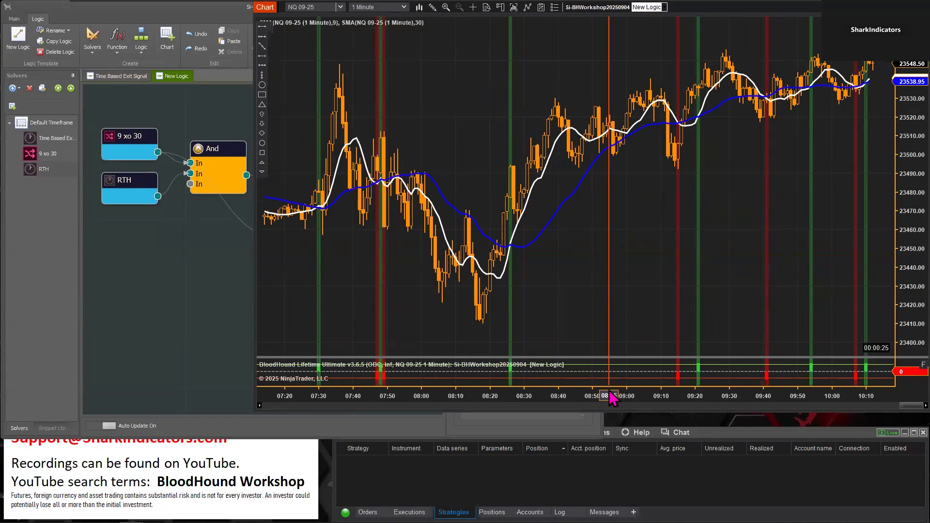
drag(608, 391, 660, 393)
drag(393, 270, 420, 272)
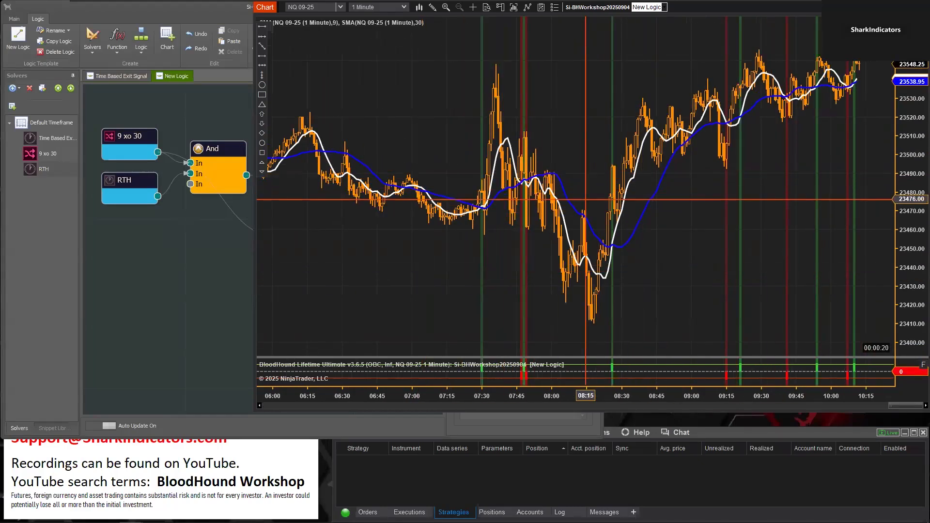
drag(330, 257, 679, 256)
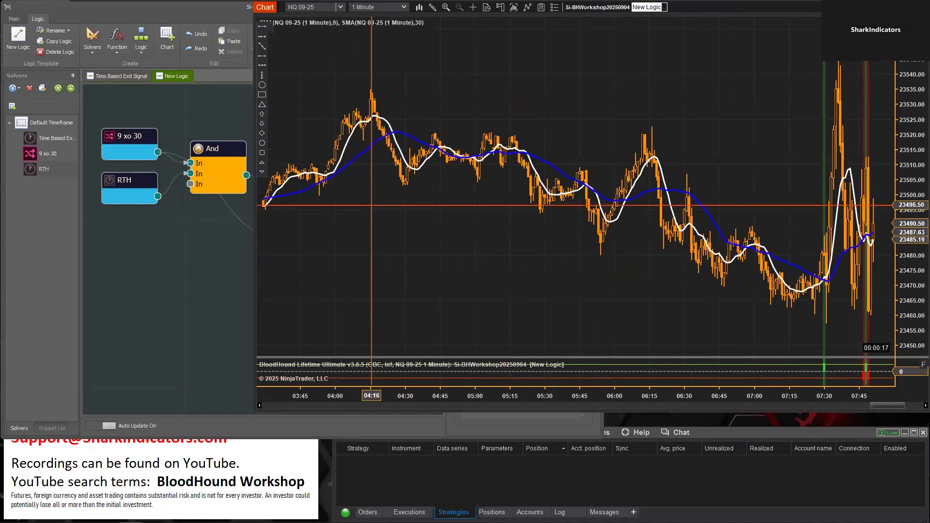
drag(378, 281, 410, 263)
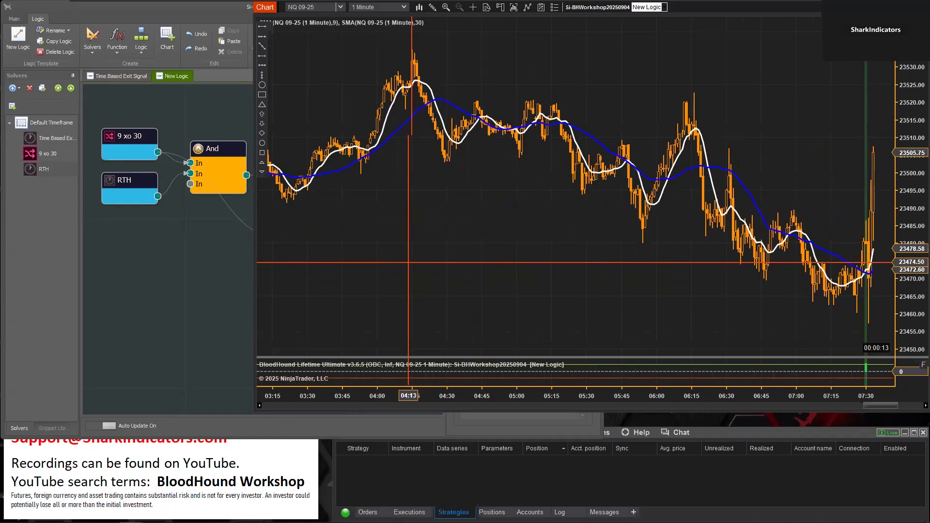
drag(797, 134, 493, 136)
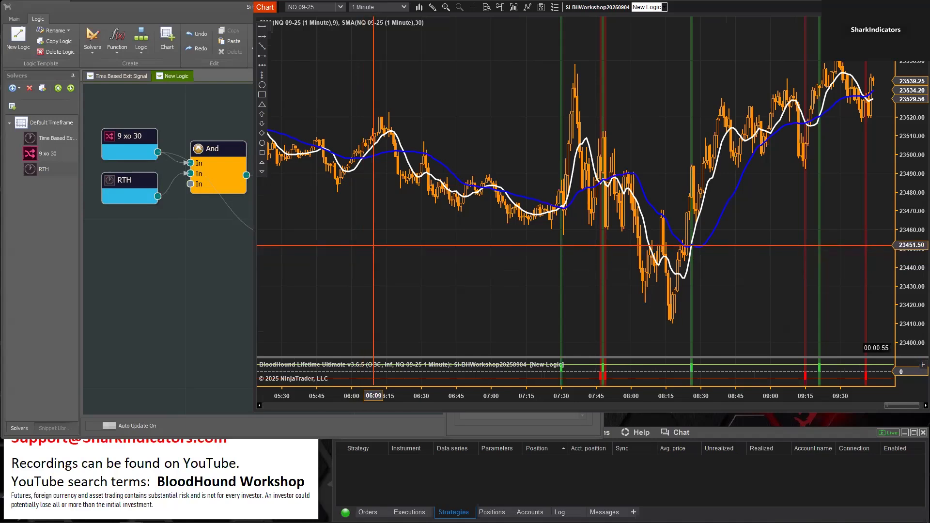
Replace the Toggle's direct 9 xo 30 input with the And output, and route the Toggle's output to Result
click(224, 294)
click(310, 224)
drag(310, 225, 267, 240)
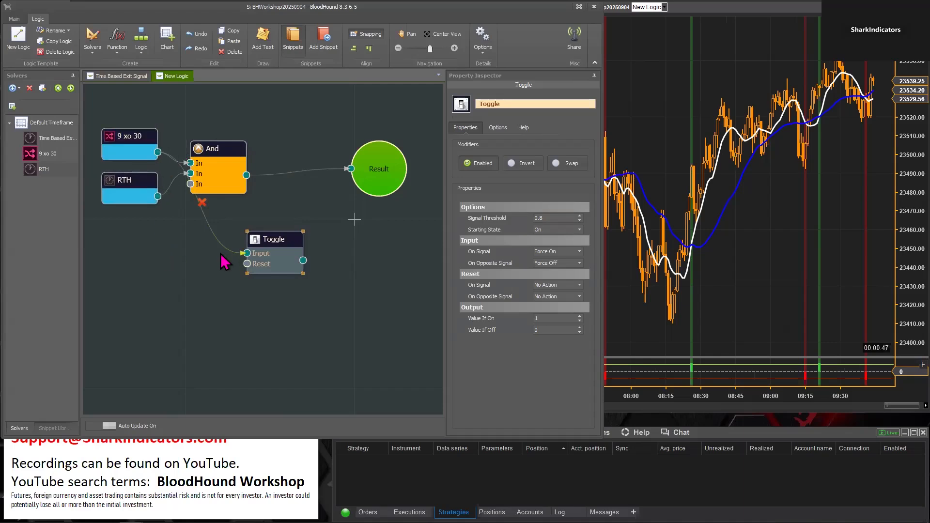
drag(260, 239, 267, 245)
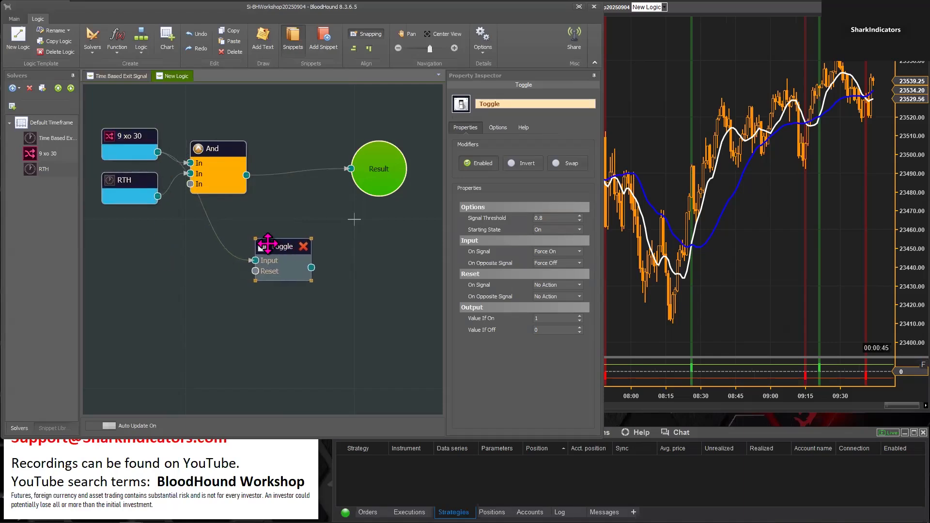
click(208, 208)
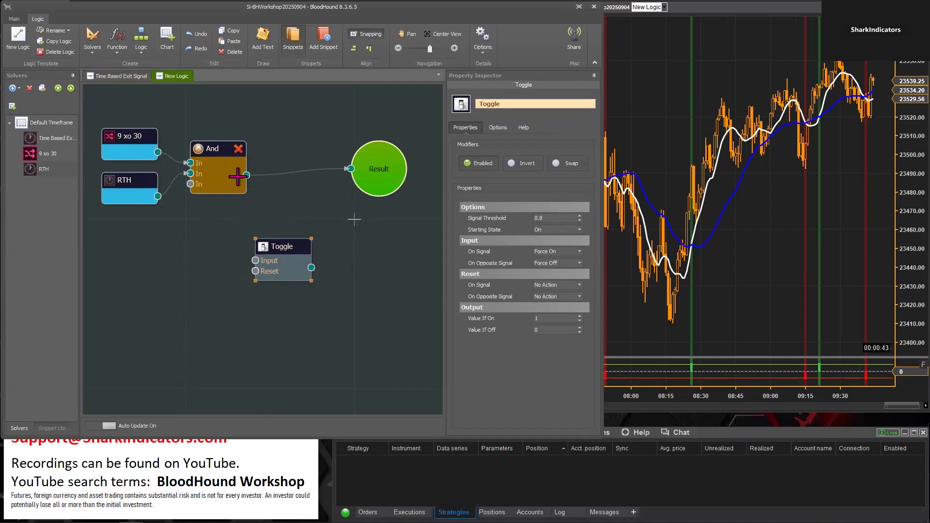
drag(246, 176, 255, 261)
drag(218, 223, 134, 149)
drag(216, 148, 165, 162)
drag(299, 240, 353, 179)
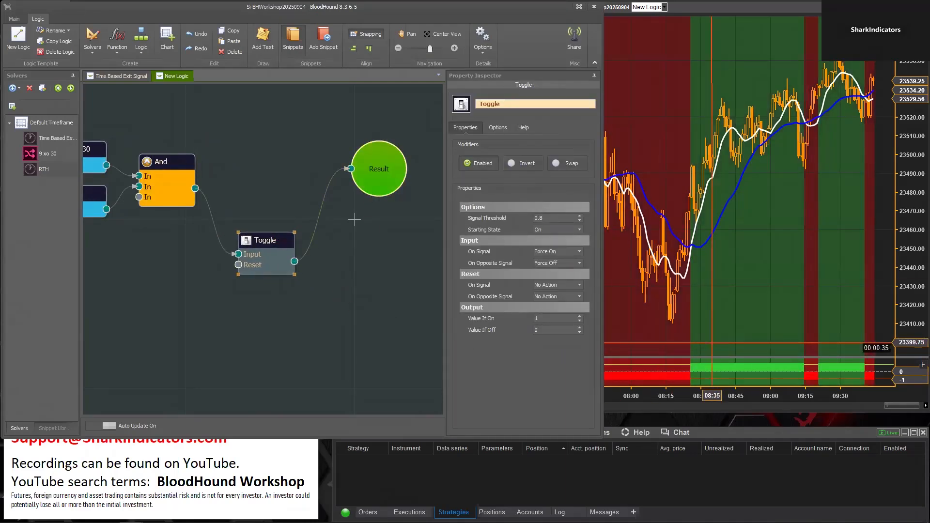
Examine how the Toggle holds the RTH-filtered crossover signals across the chart
click(713, 336)
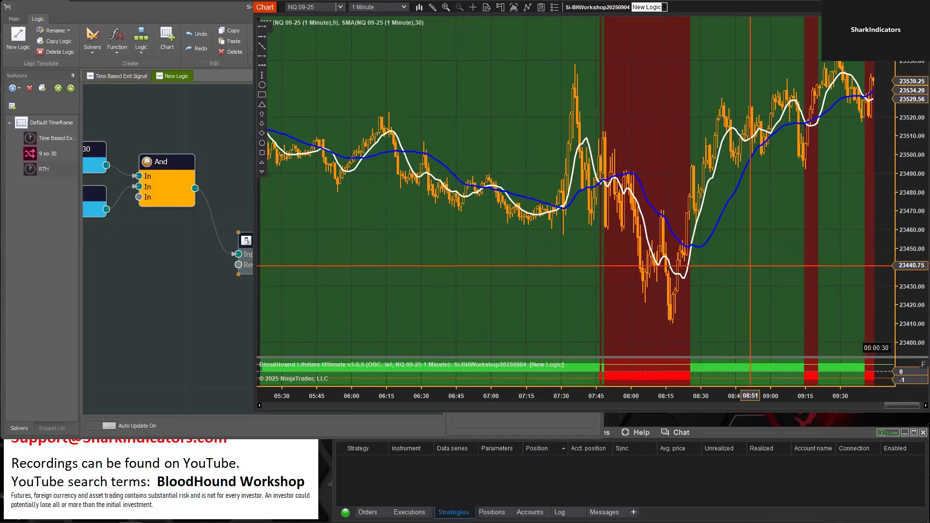
scroll(575, 245, down, 5)
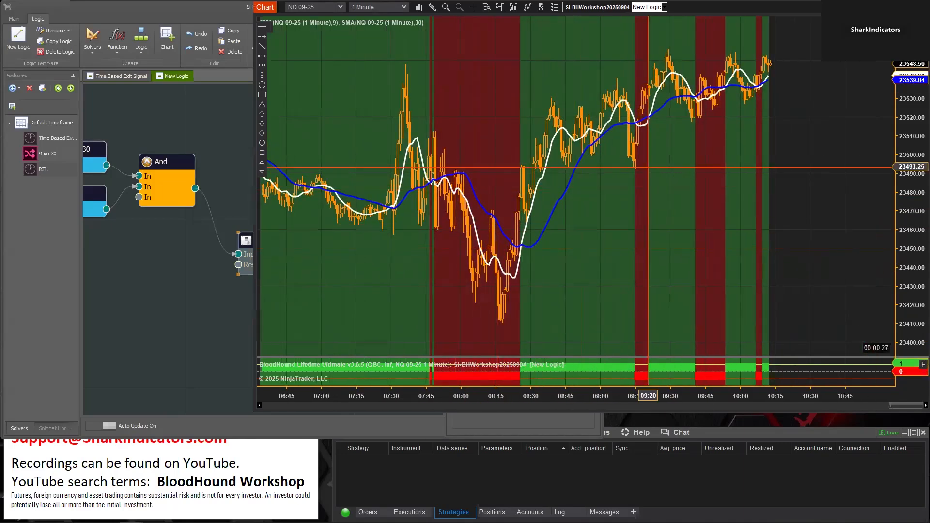
scroll(390, 275, up, 2)
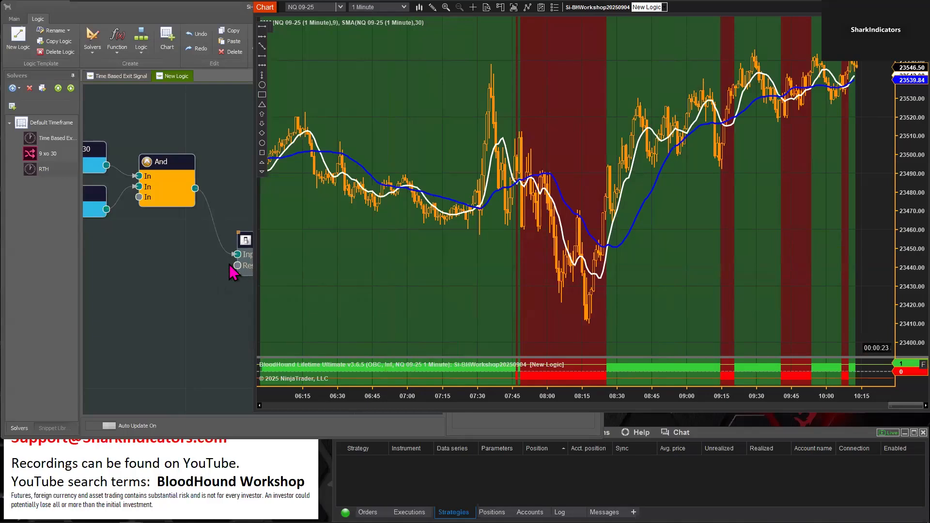
Move the Toggle node slightly lower on the board and set its Input On Opposite Signal to Force On
click(247, 240)
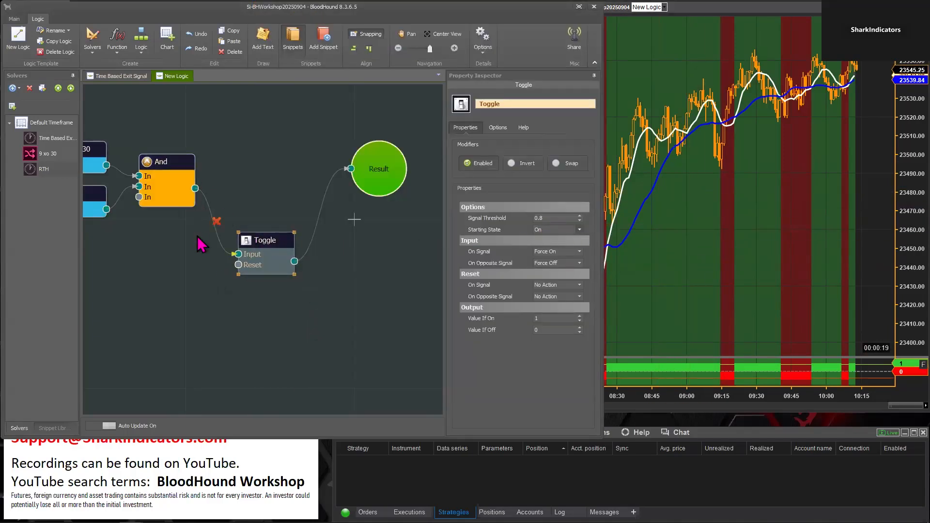
mouse_move(266, 240)
mouse_down()
mouse_move(244, 273)
mouse_move(258, 255)
mouse_up()
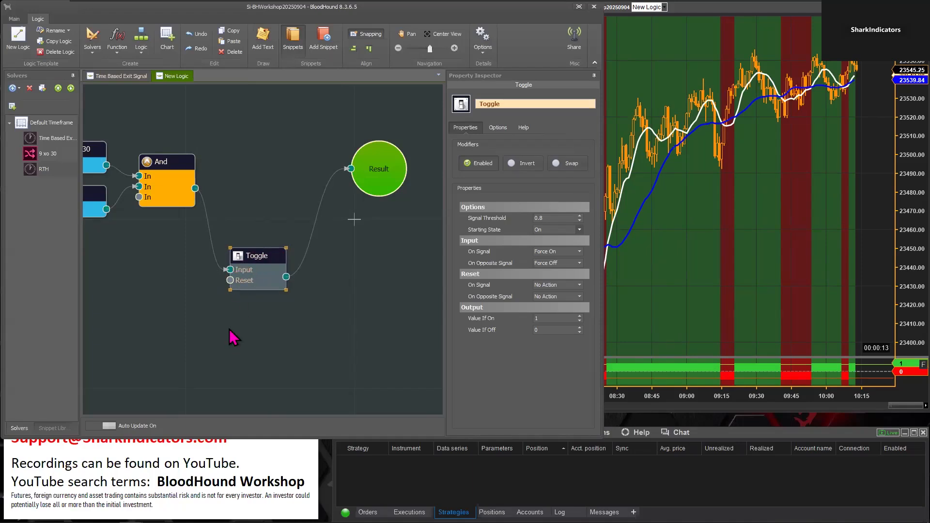
click(580, 264)
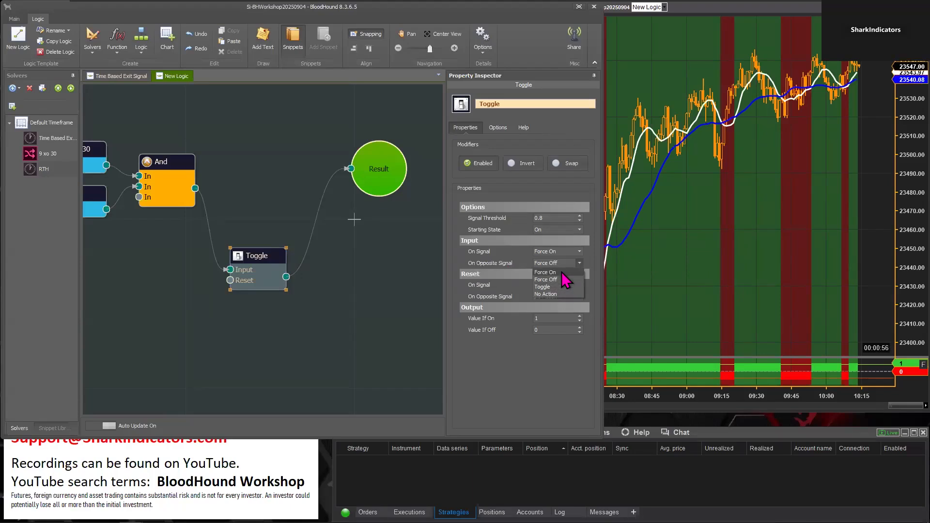
click(557, 272)
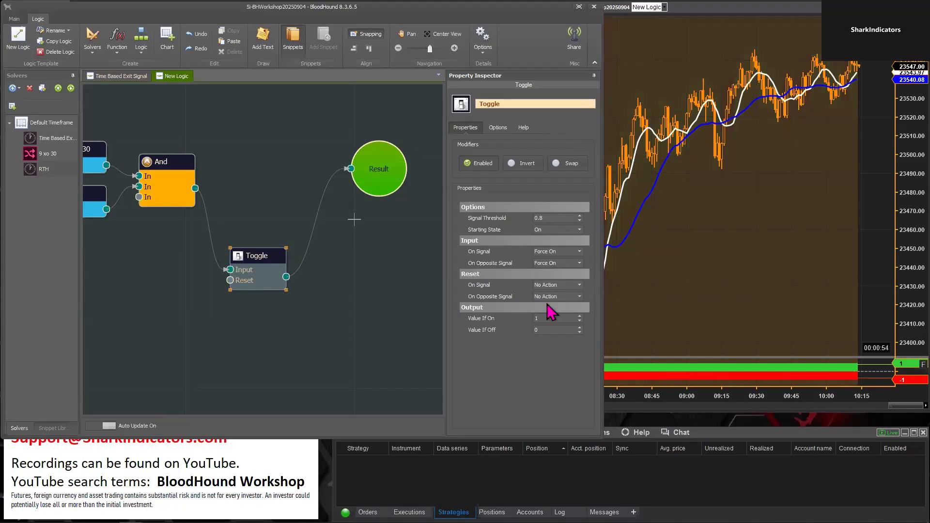
Add a second Time Session Solver to the logic board and place it below the RTH solver
drag(239, 355, 253, 335)
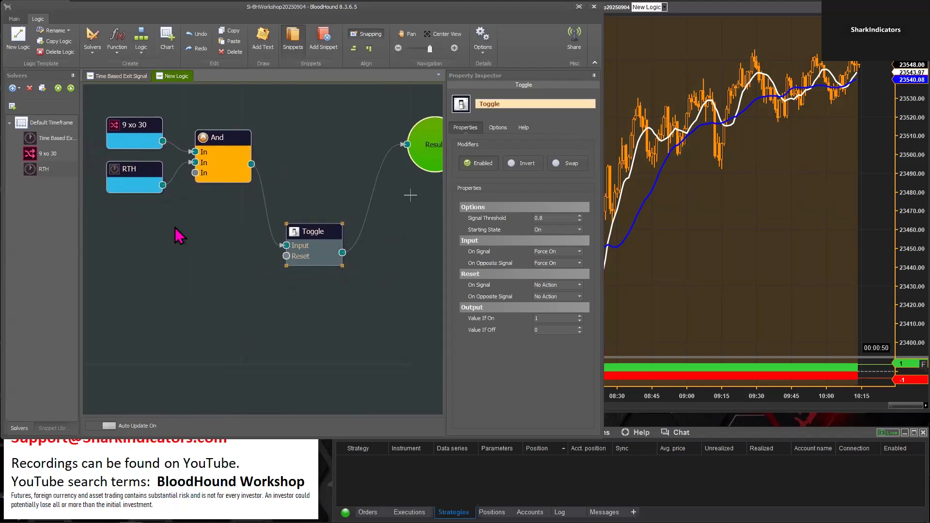
right_click(127, 250)
mouse_move(173, 255)
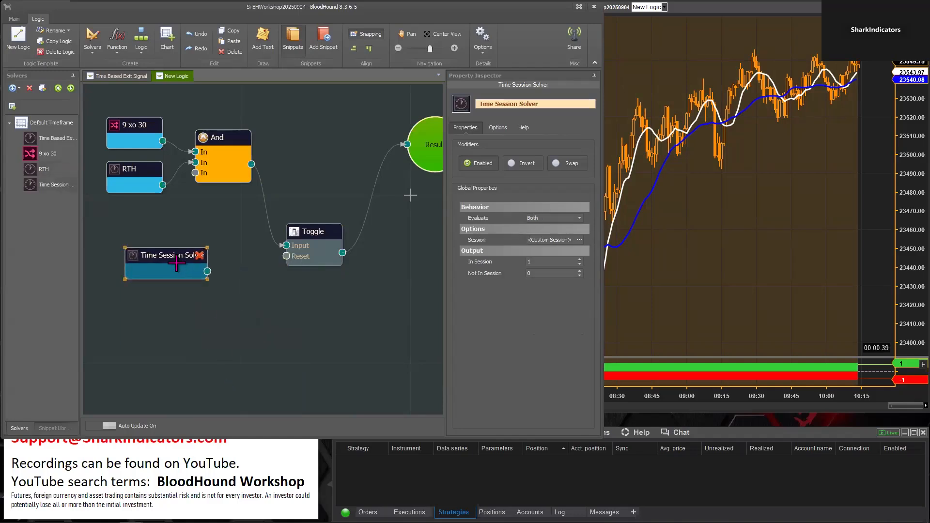
drag(176, 261, 202, 280)
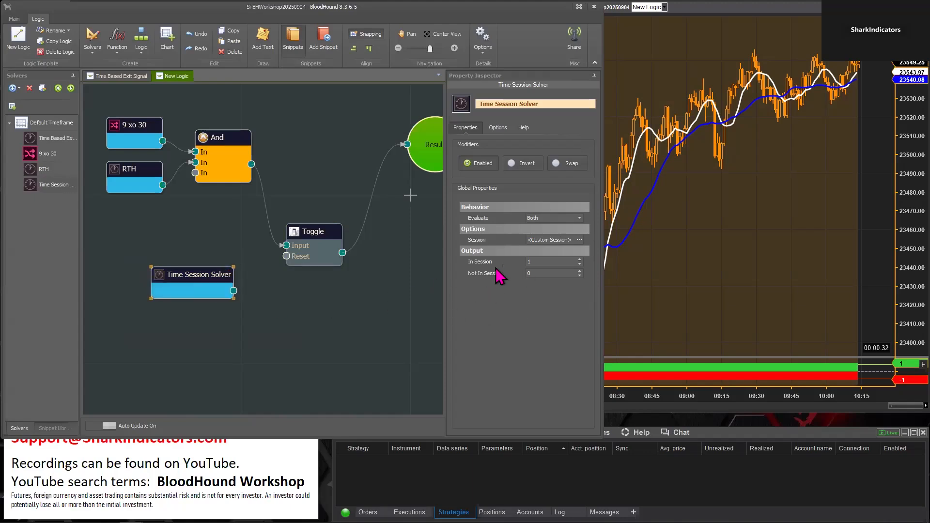
Schedule the new Time Session Solver for 5:00 PM to 6:00 PM every Monday through Friday in Mountain Time
click(578, 240)
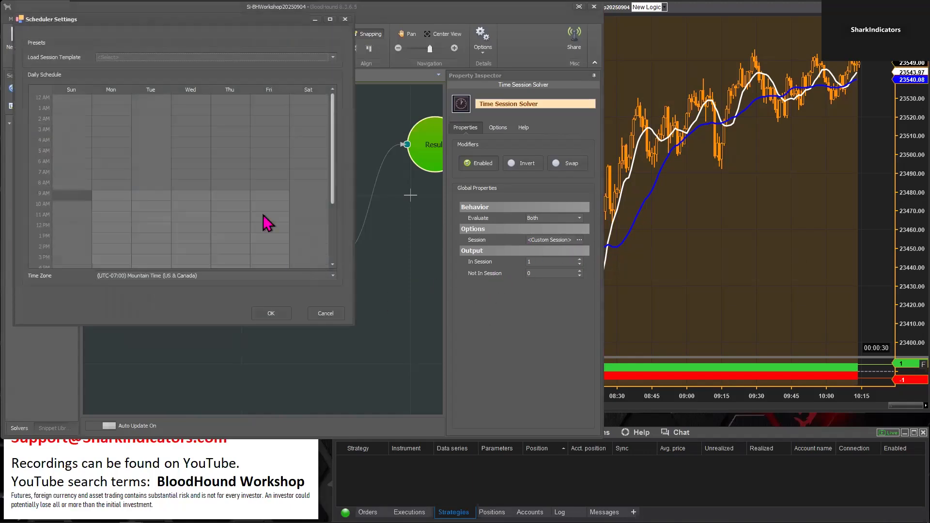
scroll(397, 215, down, 3)
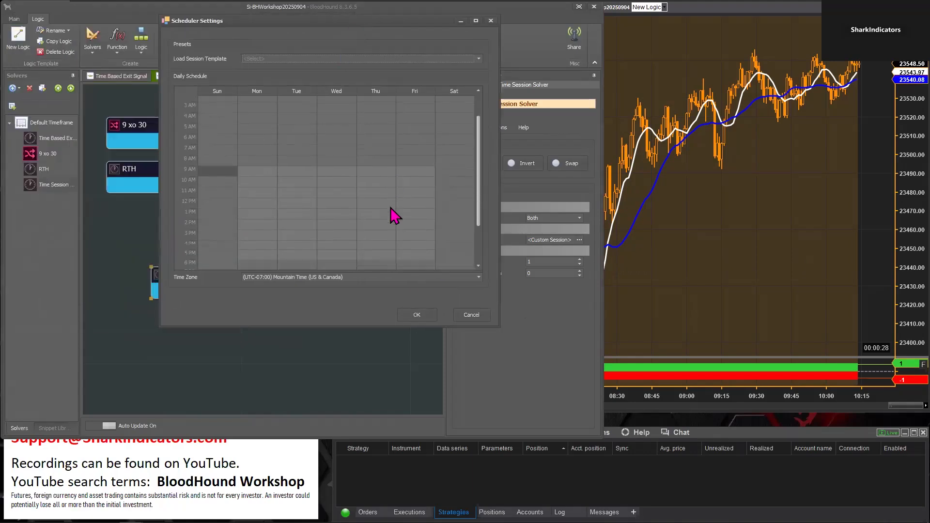
double_click(252, 216)
click(290, 191)
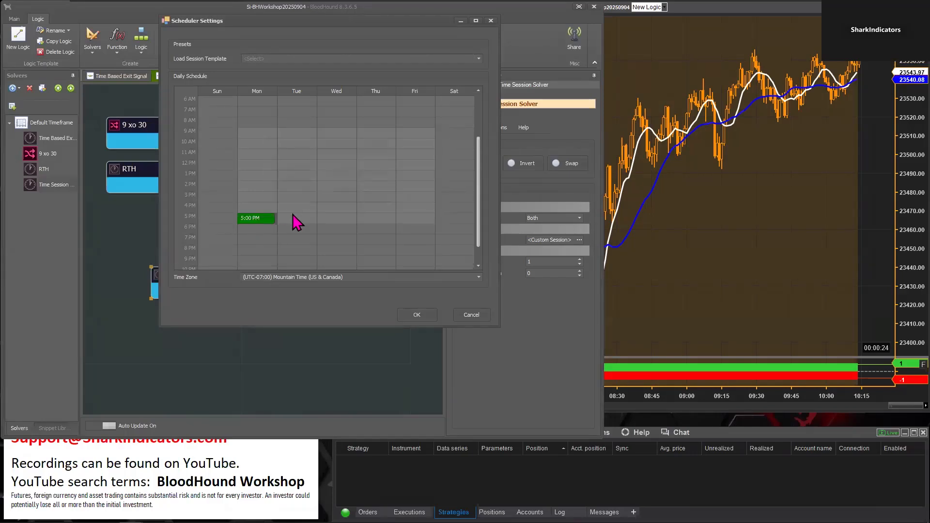
double_click(295, 226)
click(291, 191)
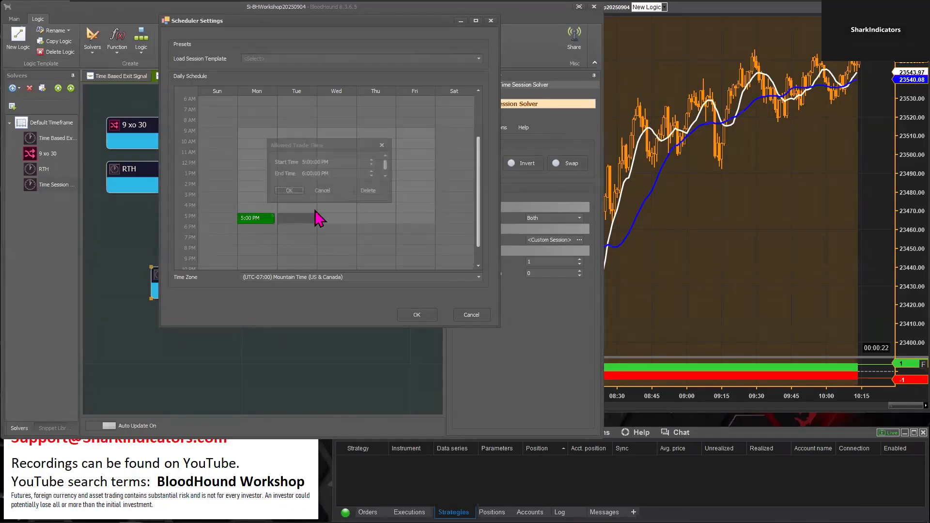
double_click(338, 225)
click(290, 191)
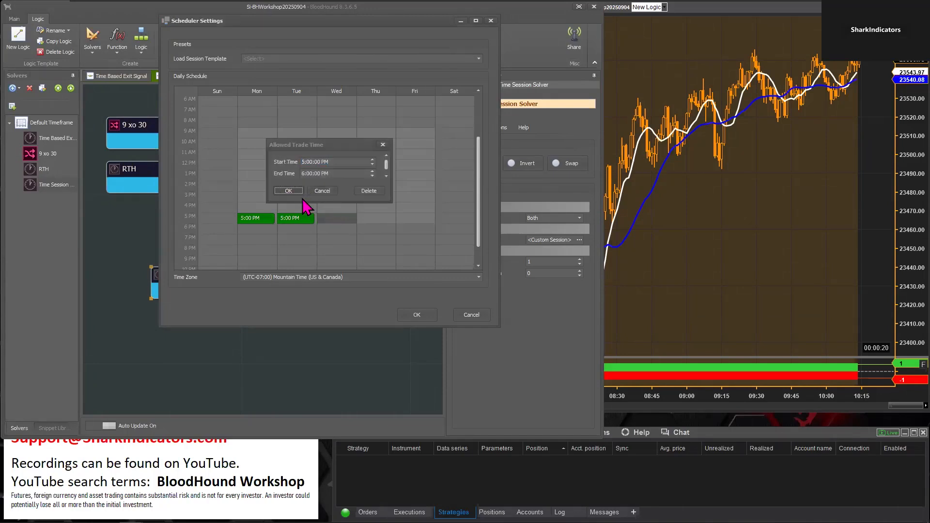
double_click(374, 222)
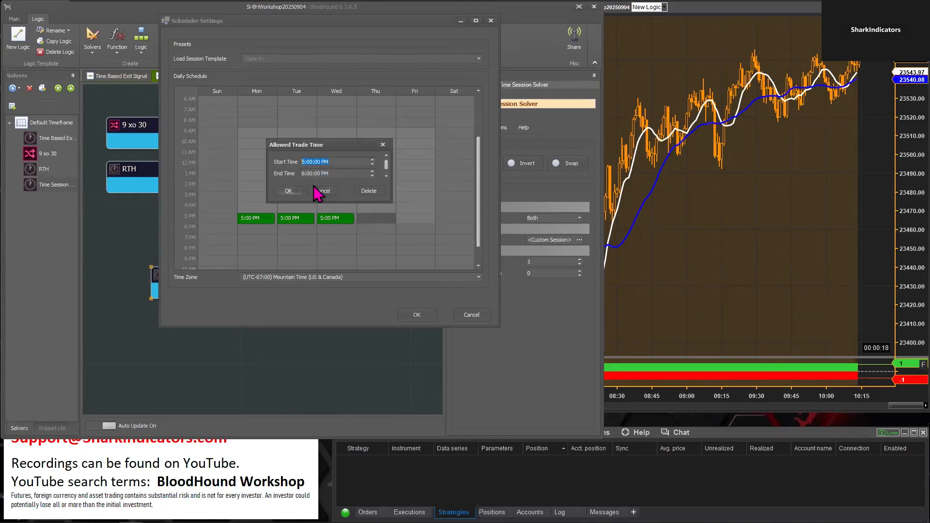
click(287, 191)
double_click(398, 221)
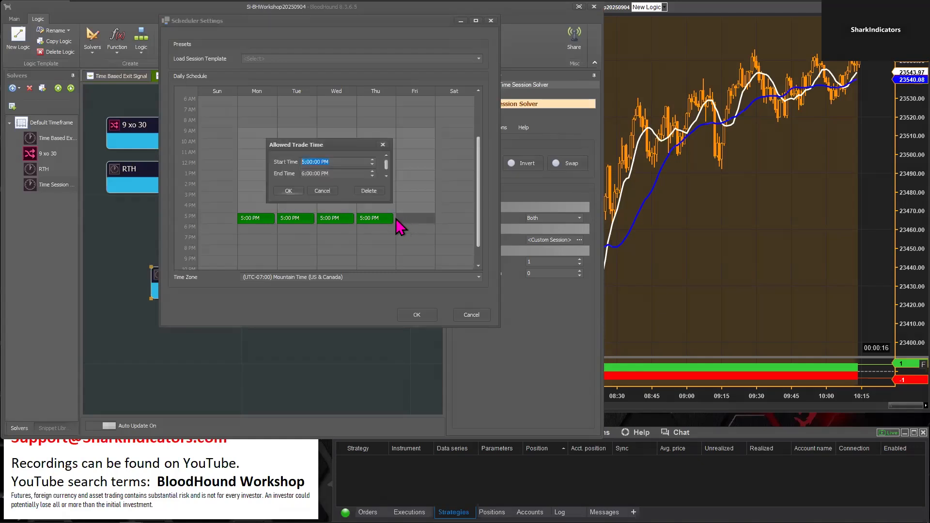
click(289, 191)
click(417, 315)
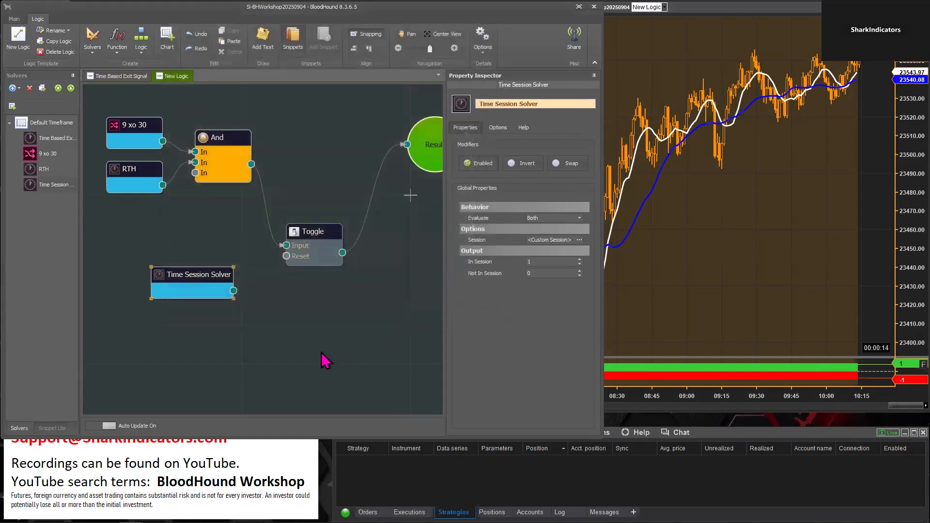
Connect the new Time Session Solver's output directly to the Result node and bring up its output on the chart
drag(191, 288, 372, 295)
click(391, 174)
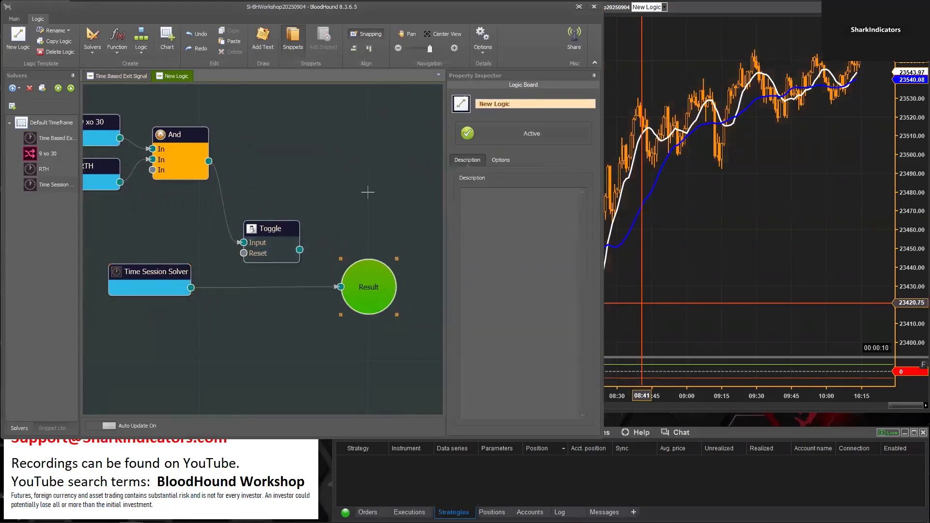
Examine the second time session solver's output on the chart around 17:00 to 18:00
click(649, 308)
drag(897, 407, 783, 406)
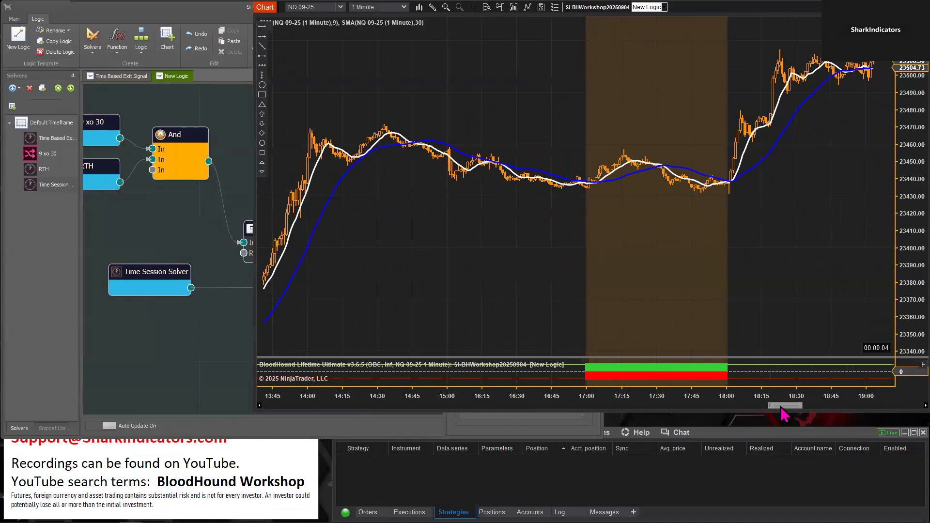
drag(782, 410, 775, 409)
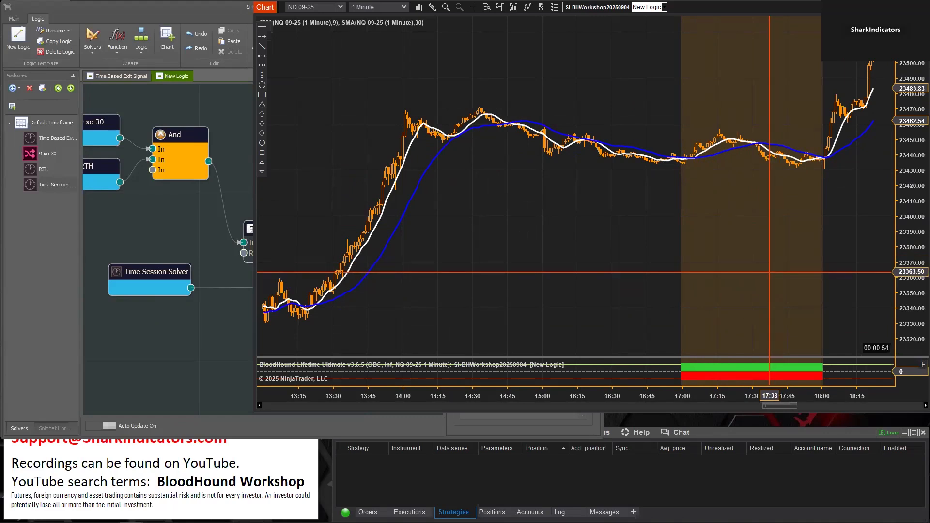
Rename the second Time Session Solver as 1hr EoD
click(150, 276)
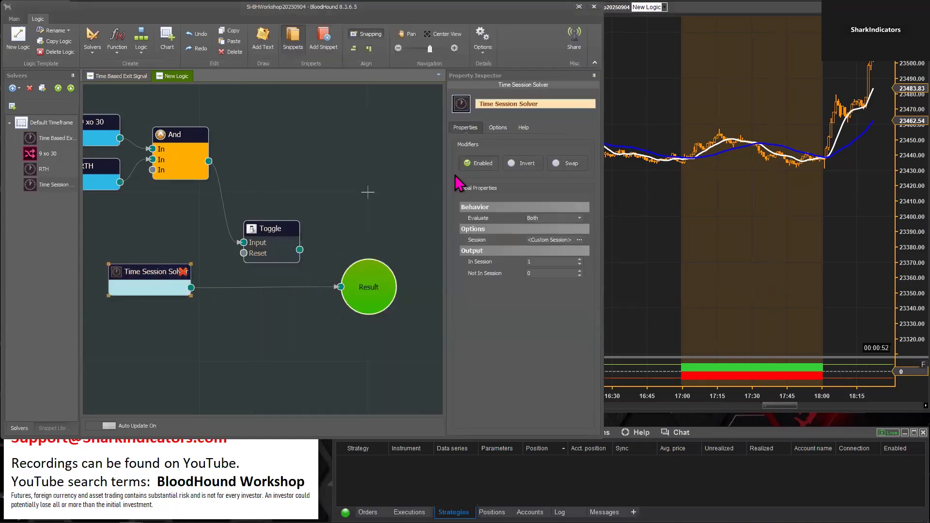
drag(541, 103, 477, 108)
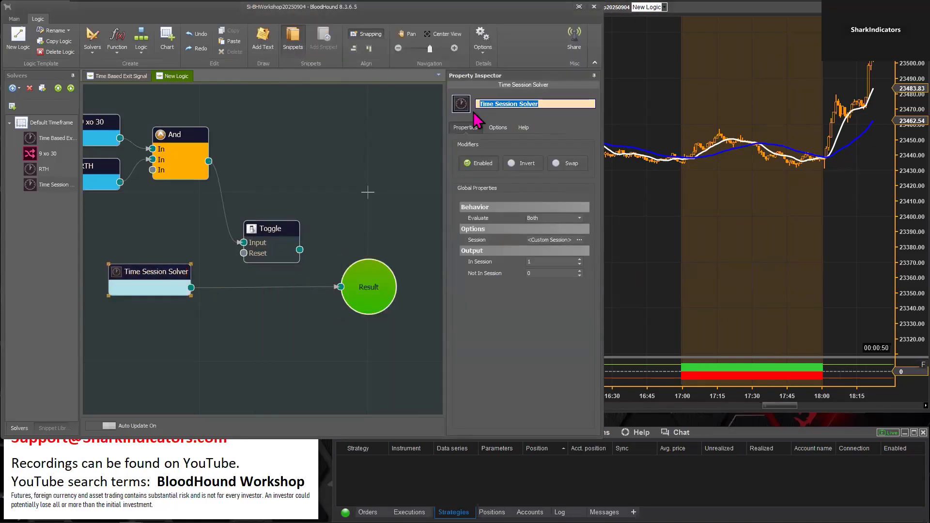
text(1hr EoD)
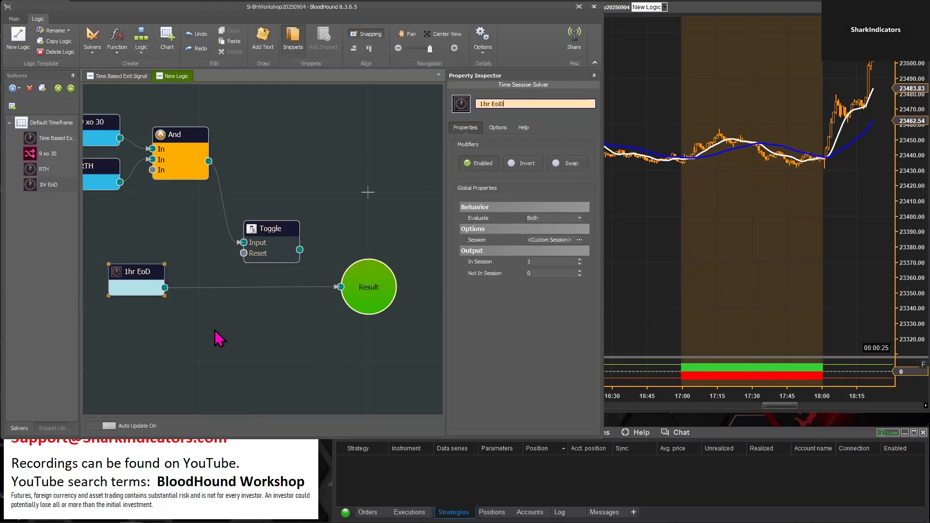
Feed the Result node from the Toggle's output instead of 1hr EoD and view that output on the chart's earliest bars
drag(338, 280, 340, 286)
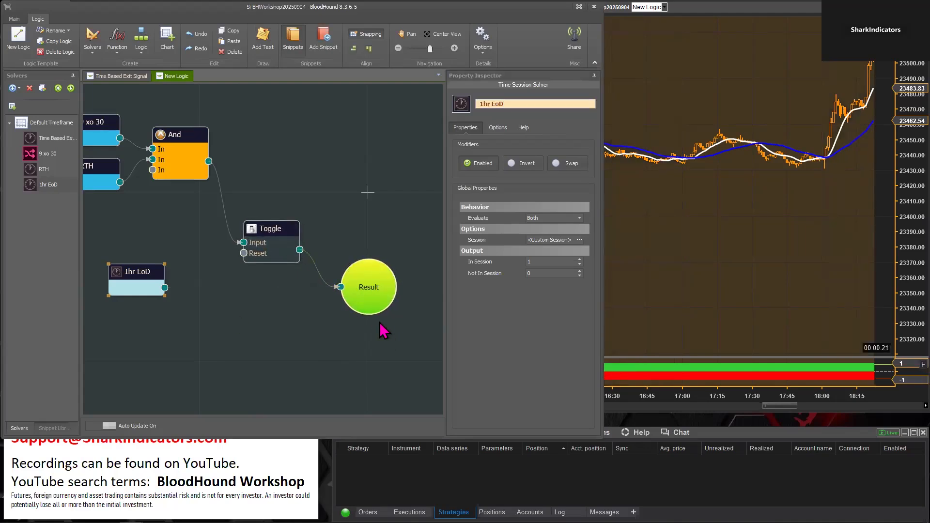
click(701, 346)
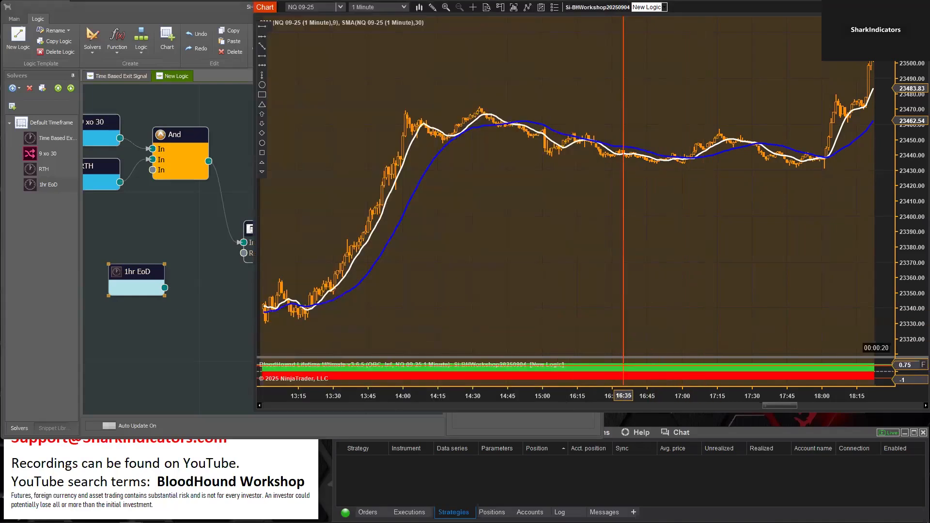
drag(776, 406, 265, 406)
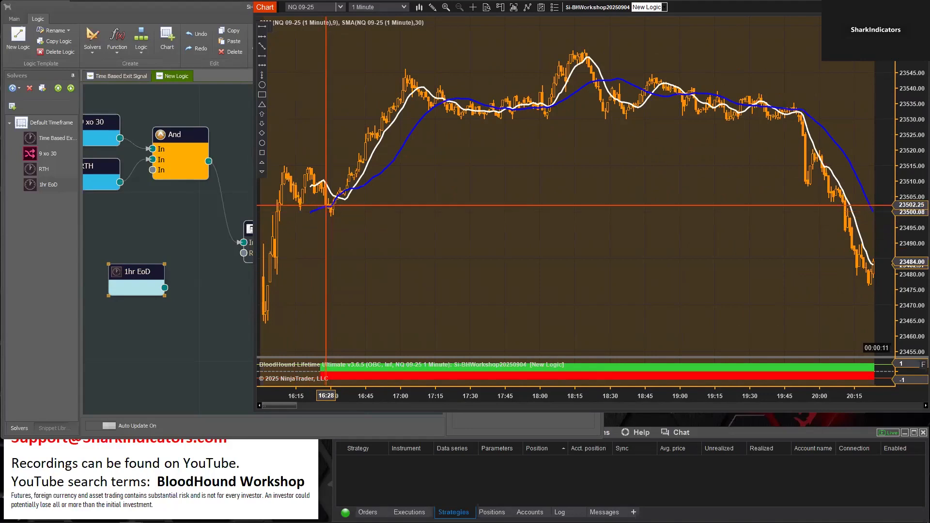
Move the 1hr EoD solver slightly lower and connect its output to the Toggle's Reset input
click(183, 234)
click(265, 226)
drag(266, 226, 266, 225)
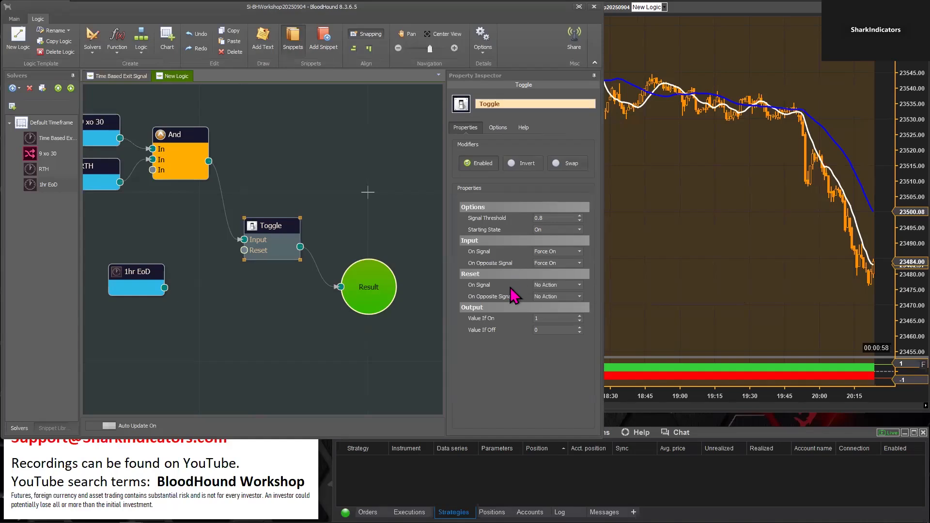
click(132, 271)
drag(132, 272, 248, 257)
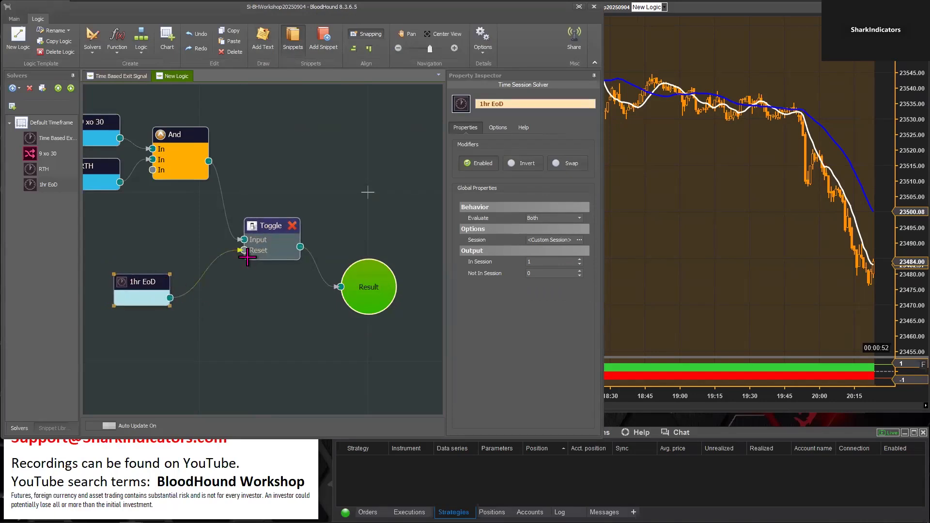
Set both the On Signal and On Opposite Signal actions of the Toggle's Reset to Force Off
click(258, 252)
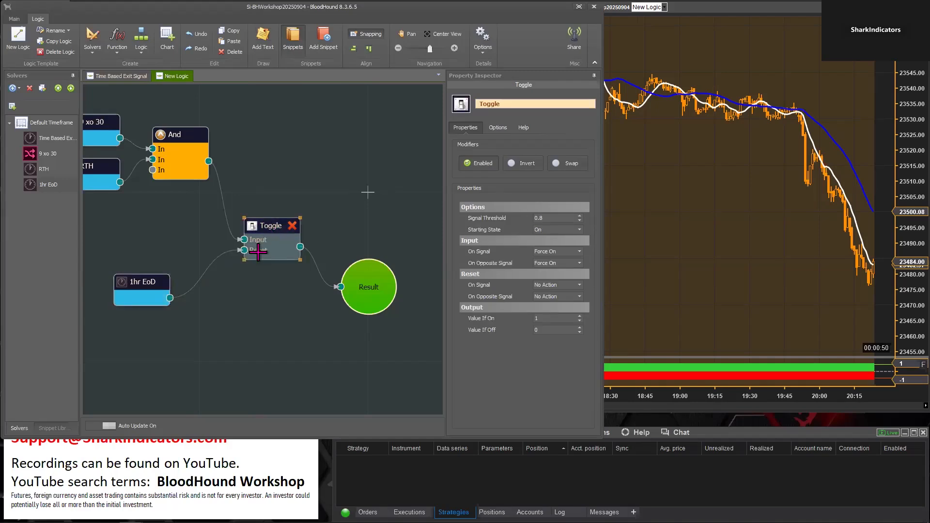
click(579, 285)
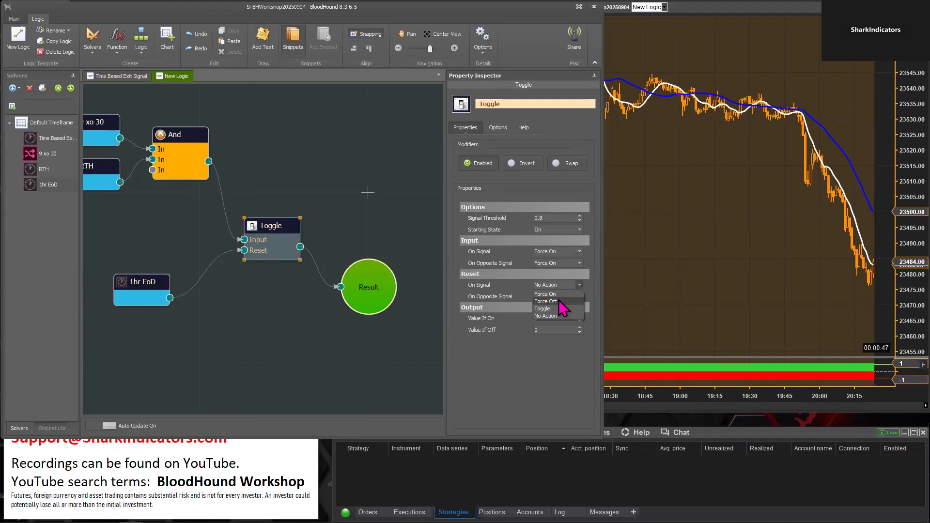
click(559, 301)
click(580, 297)
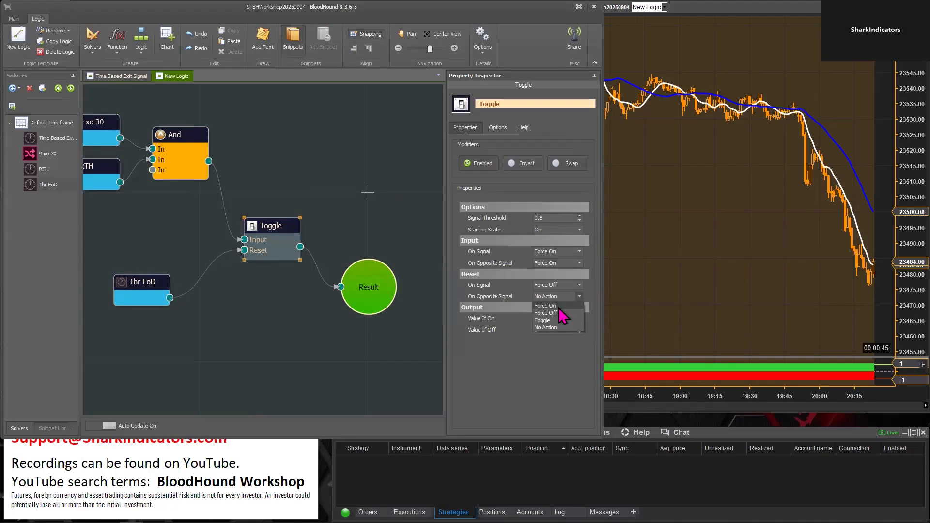
click(557, 313)
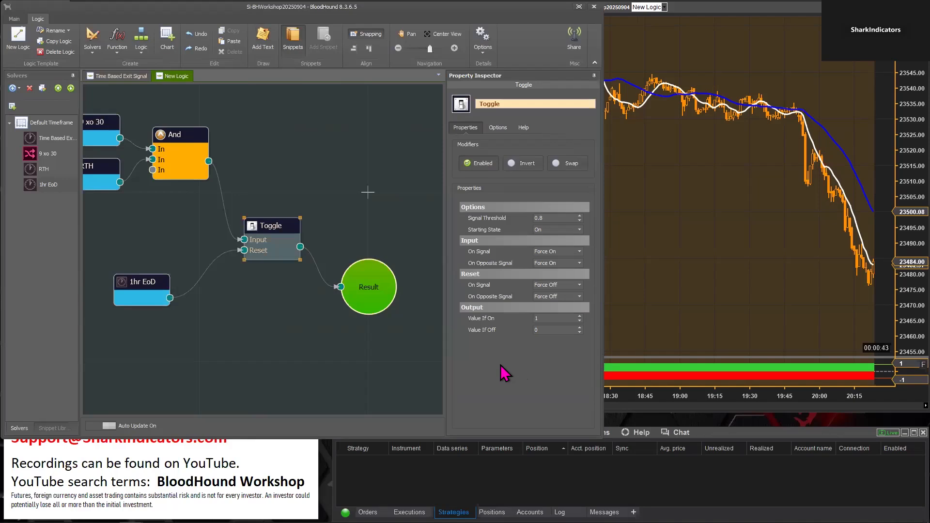
Examine the Toggle's output on the chart from the earliest bars past the 17:00 session to see where it switches off
click(614, 337)
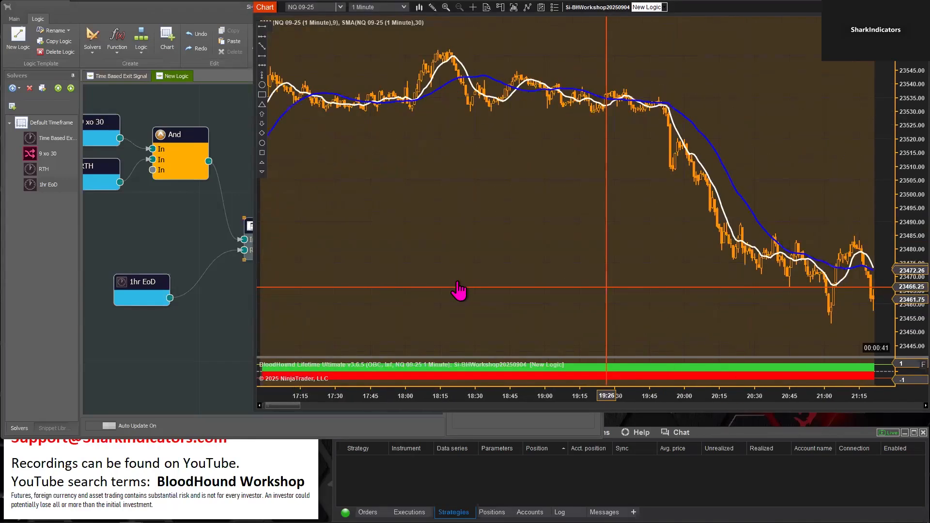
scroll(459, 290, down, 10)
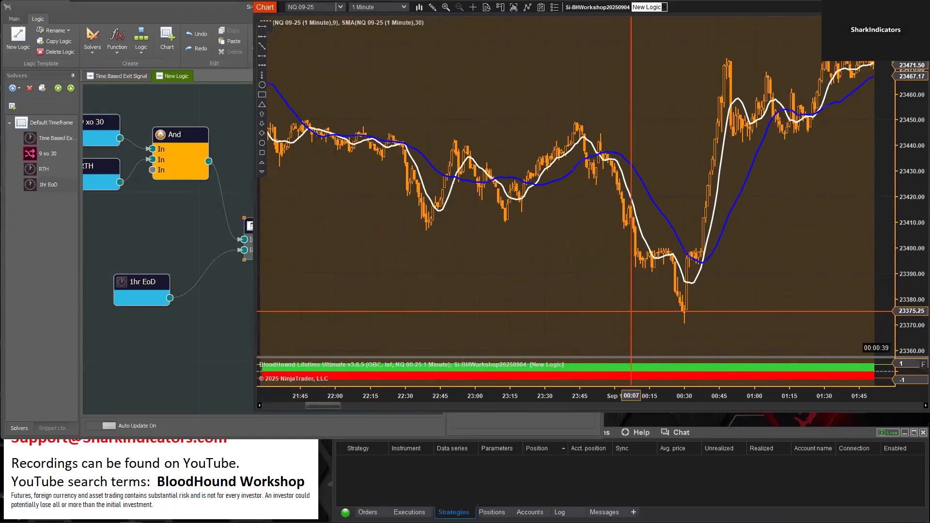
scroll(782, 303, down, 5)
scroll(785, 278, down, 12)
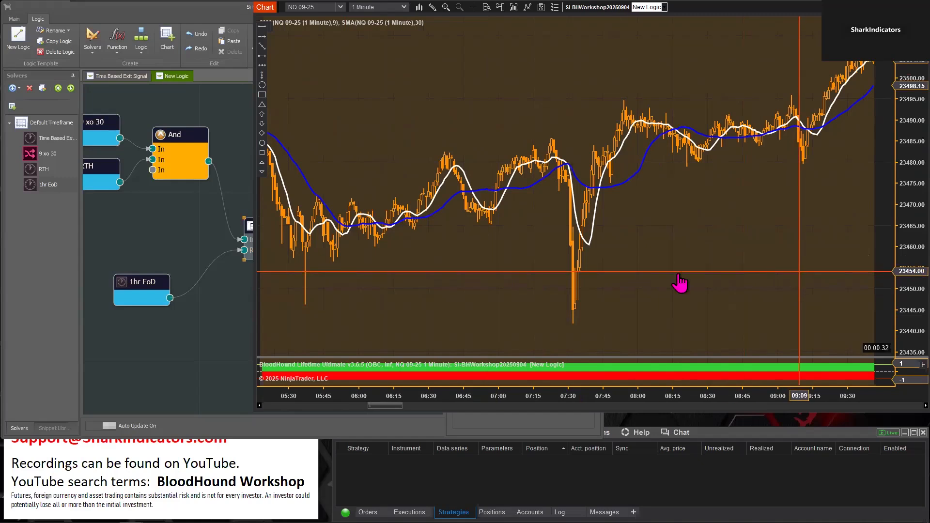
scroll(680, 283, down, 6)
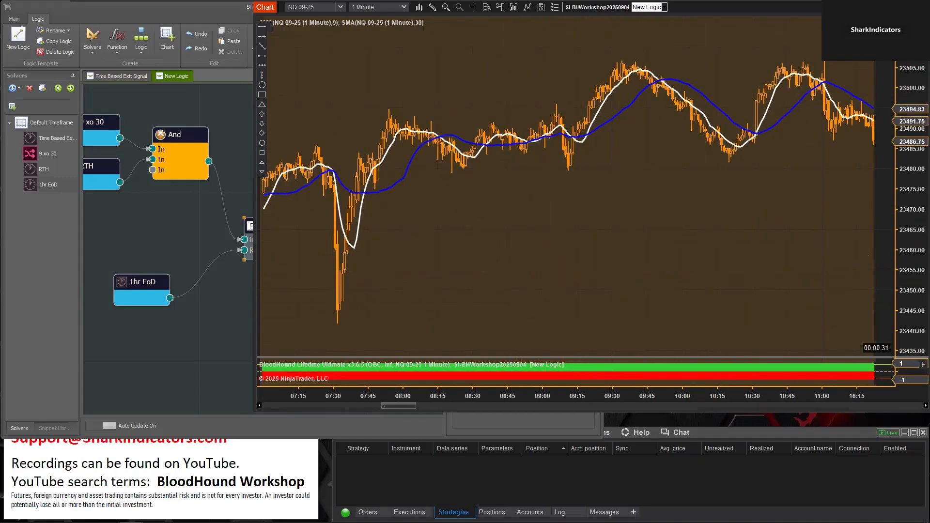
scroll(476, 250, down, 2)
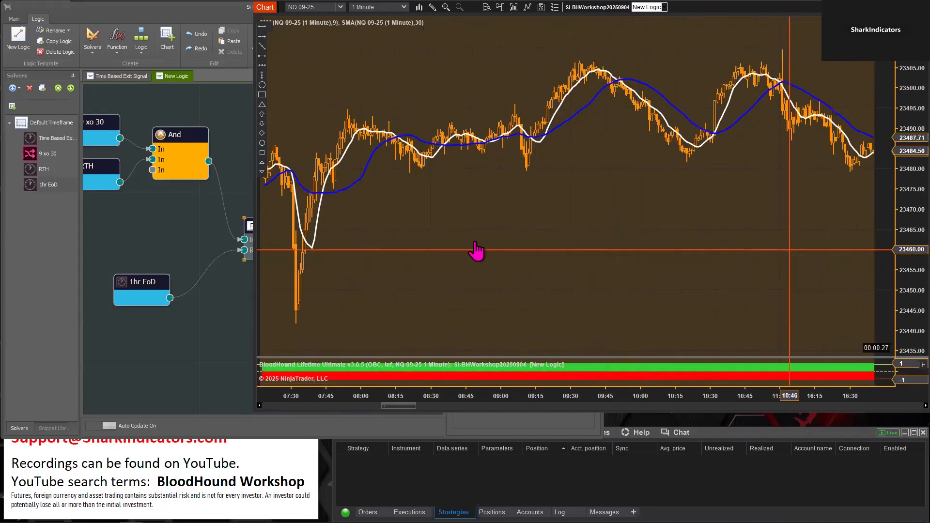
scroll(476, 251, down, 8)
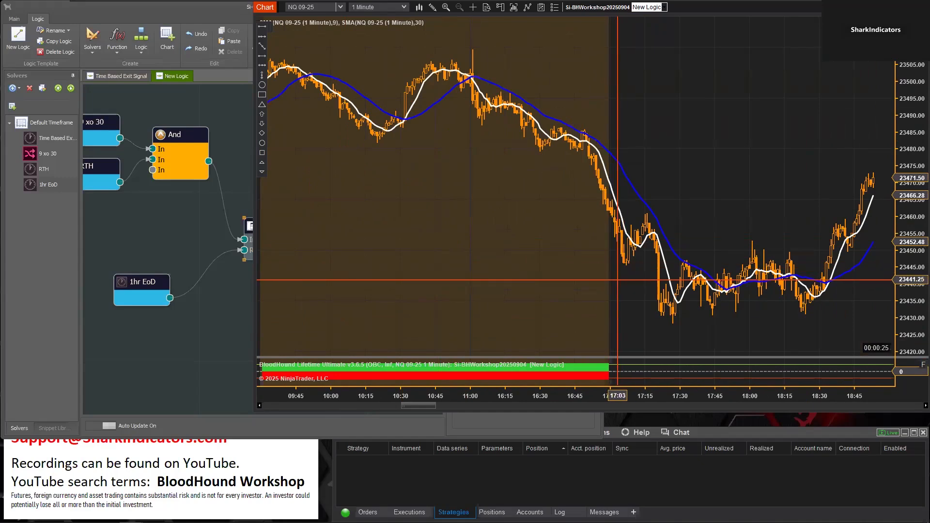
scroll(507, 168, down, 3)
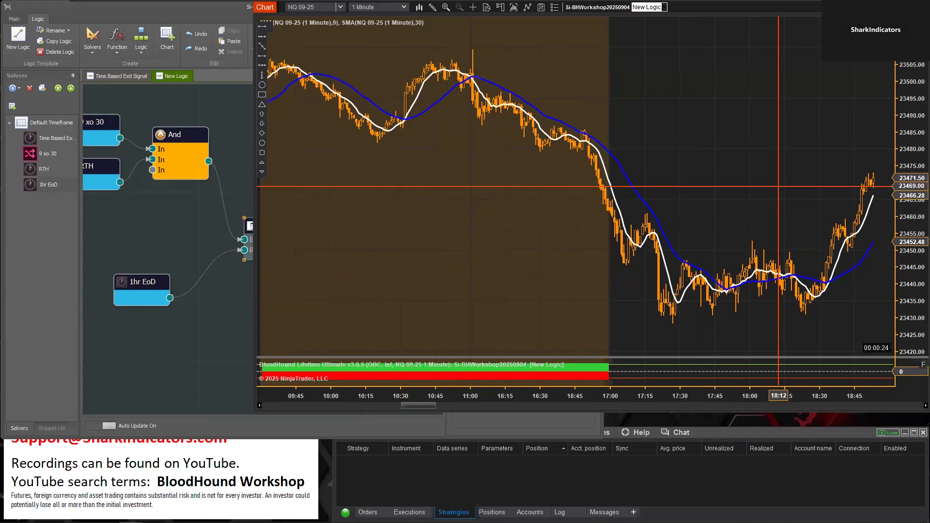
scroll(508, 175, down, 12)
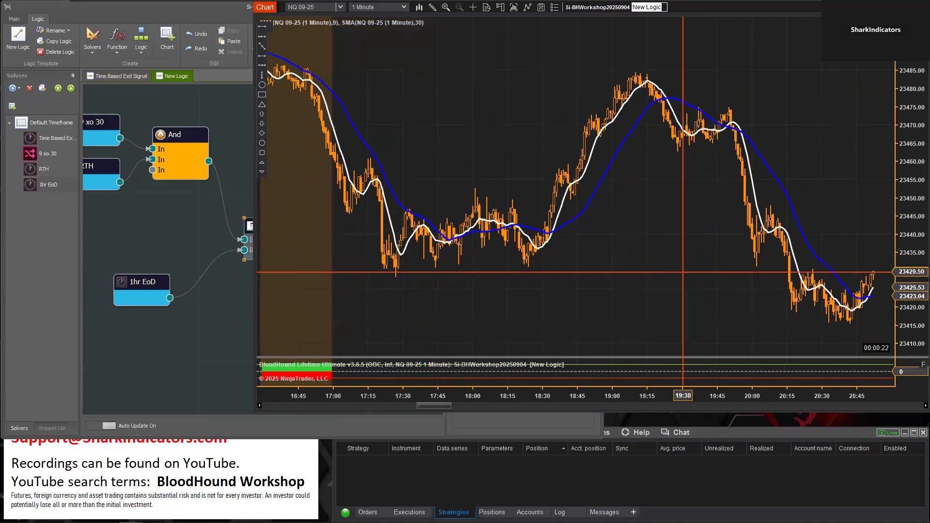
scroll(524, 120, down, 10)
mouse_move(191, 288)
click(208, 314)
click(269, 245)
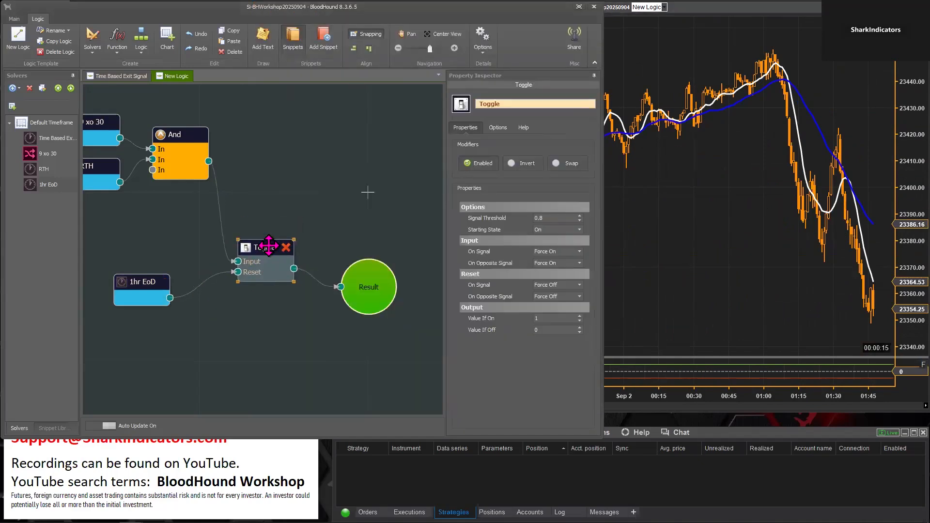
Examine the chart around the RTH open on the next trading day to see where the crossover signals switch the Toggle on
drag(736, 259, 388, 250)
drag(755, 305, 337, 290)
drag(564, 315, 441, 307)
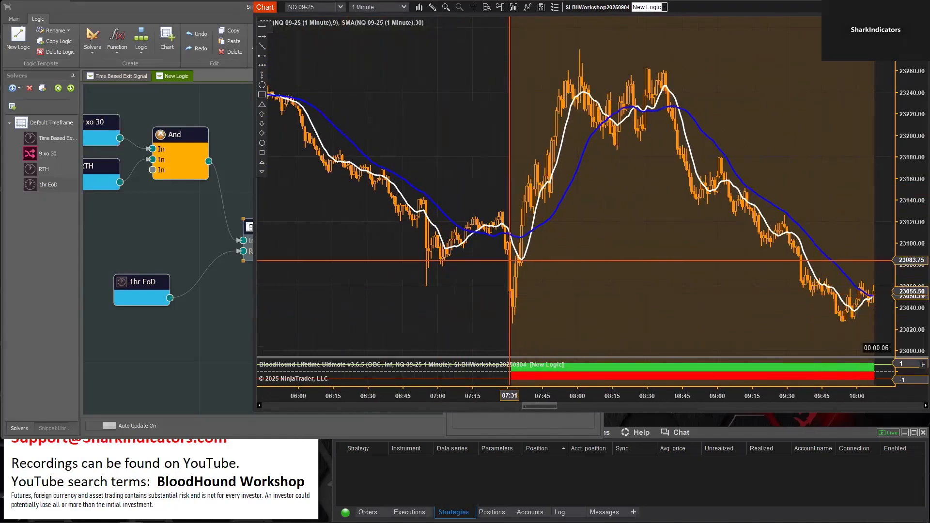
drag(616, 307, 283, 293)
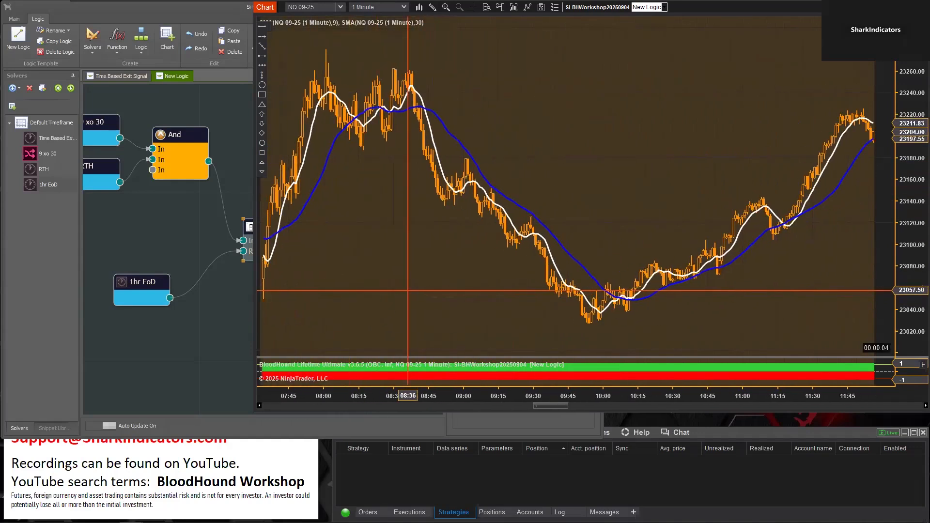
drag(618, 212, 422, 204)
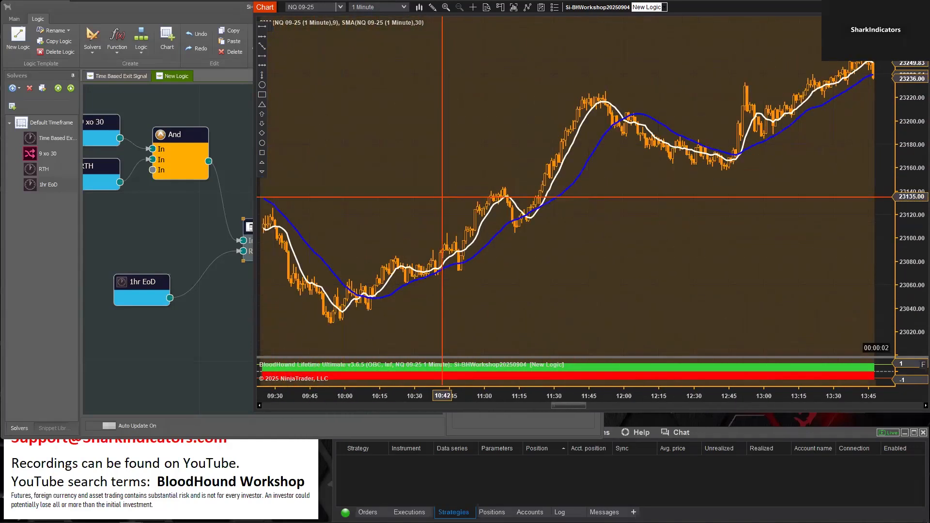
double_click(480, 212)
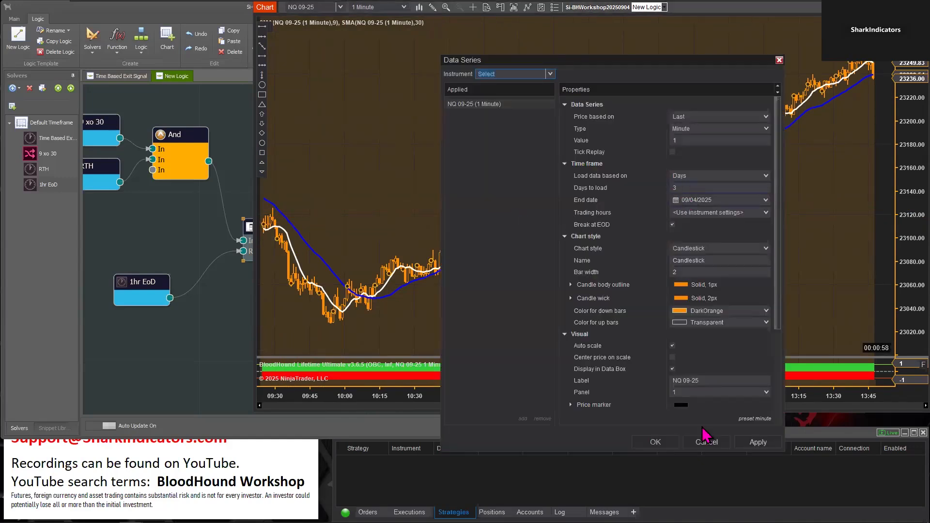
click(707, 442)
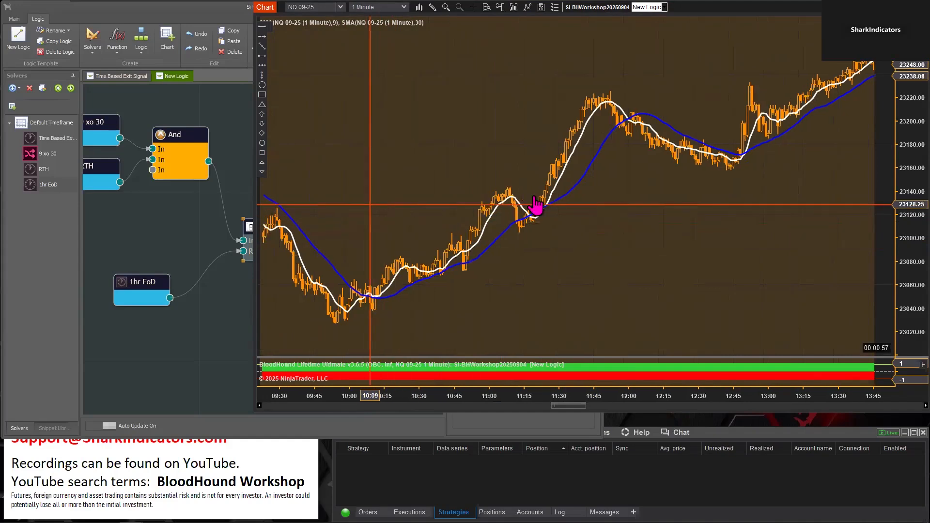
scroll(558, 216, up, 10)
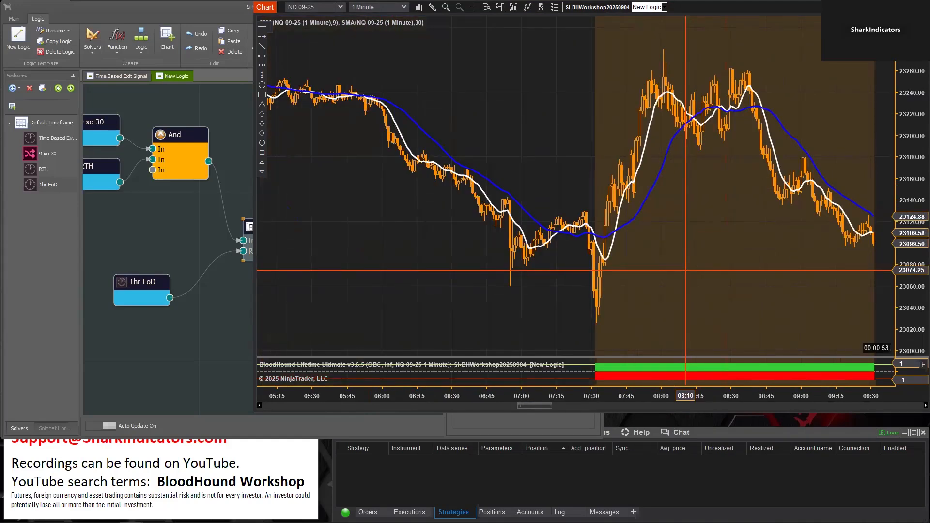
Set both the On Signal and On Opposite Signal actions of the Toggle's Input to Force Off
click(228, 338)
click(263, 231)
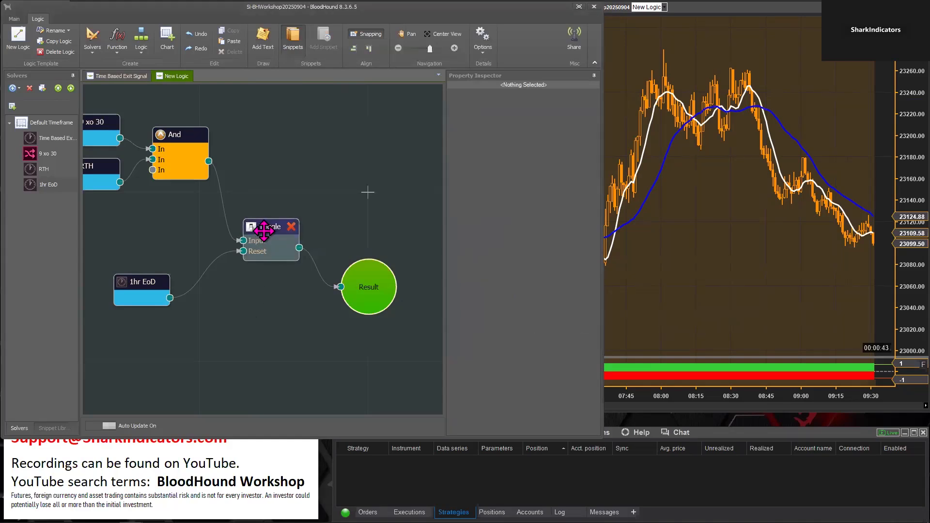
click(264, 232)
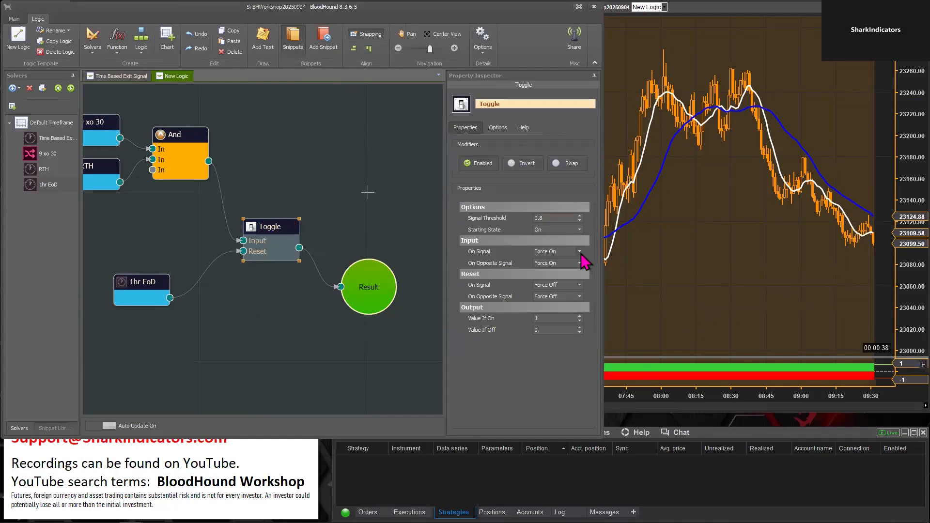
click(580, 252)
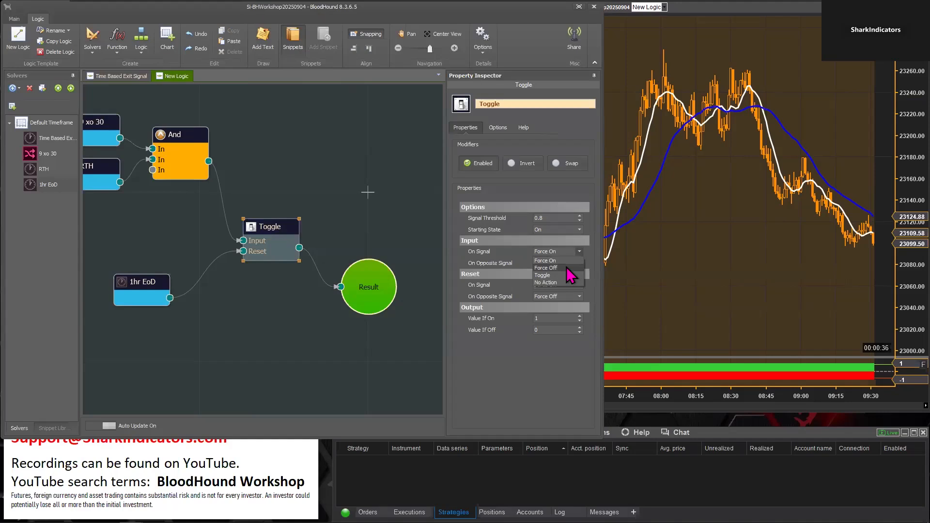
click(567, 267)
click(580, 264)
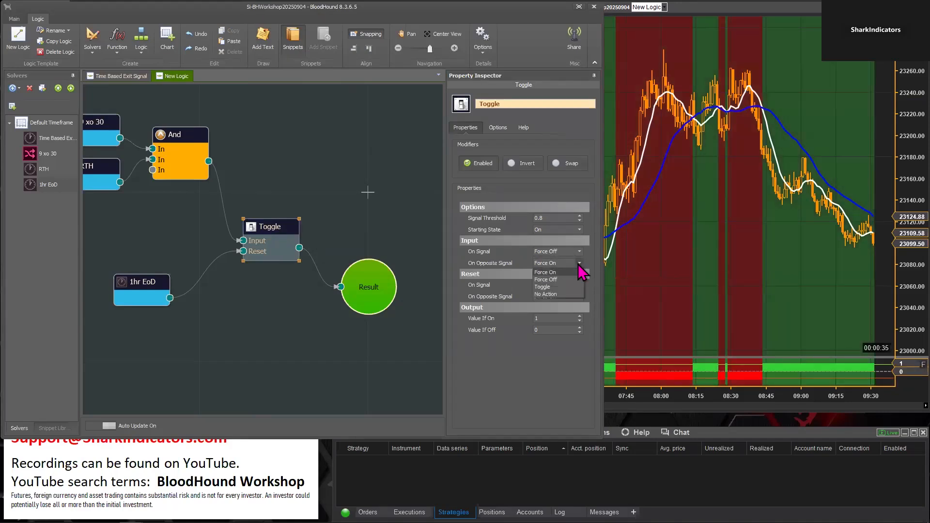
click(564, 280)
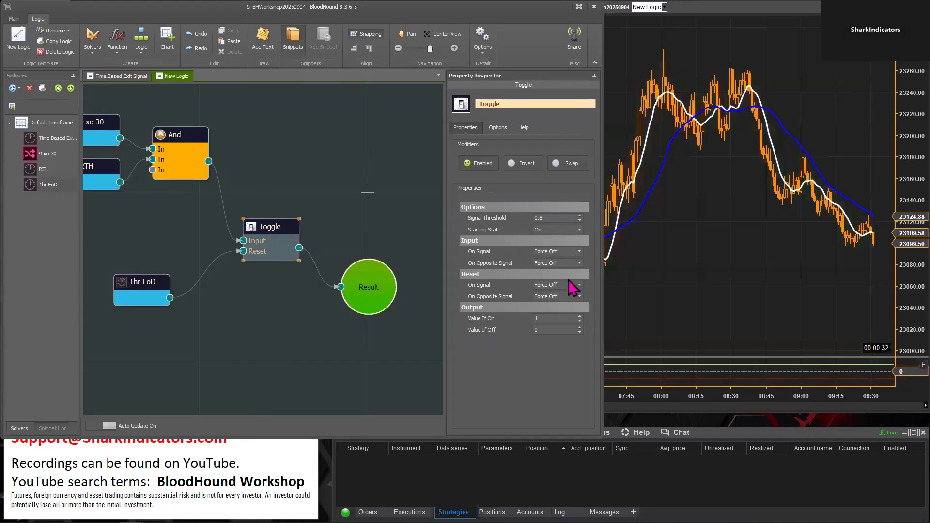
Set both the On Signal and On Opposite Signal actions of the Toggle's Reset to Force On
click(580, 285)
click(564, 292)
click(579, 296)
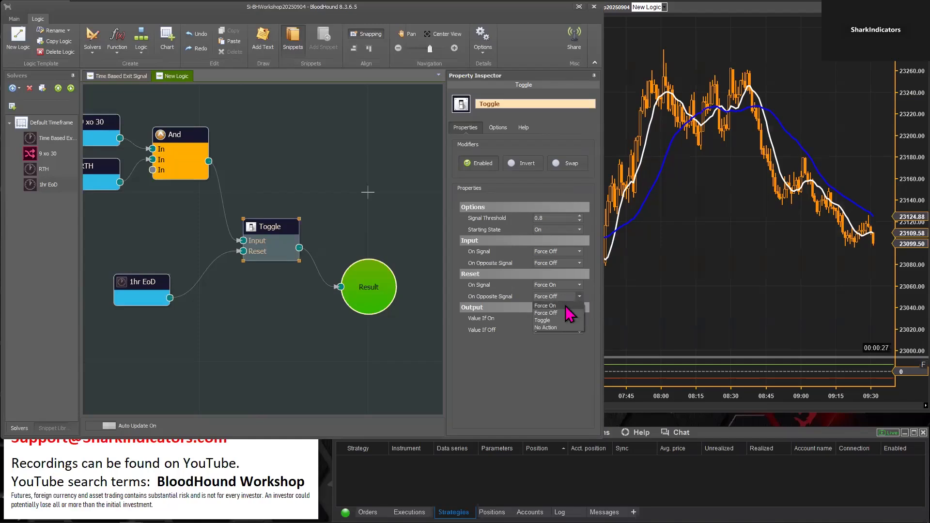
click(548, 312)
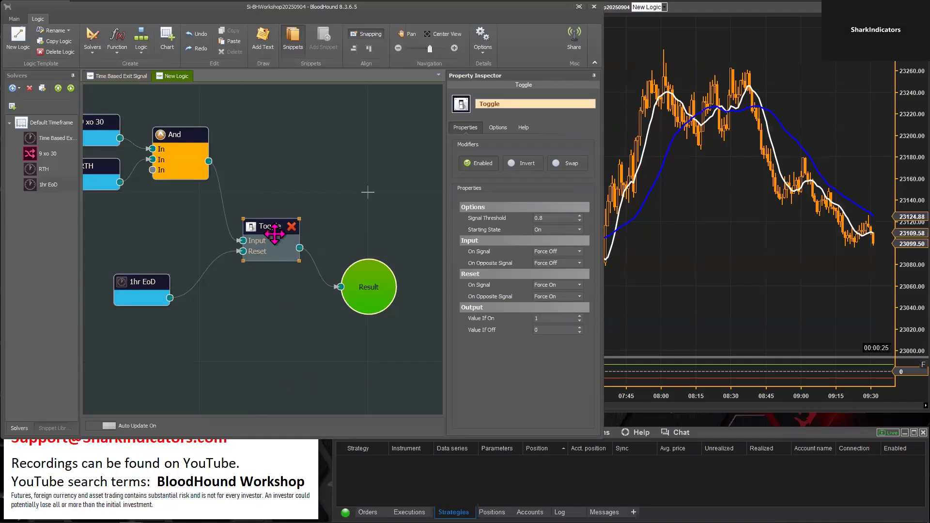
drag(266, 226, 266, 229)
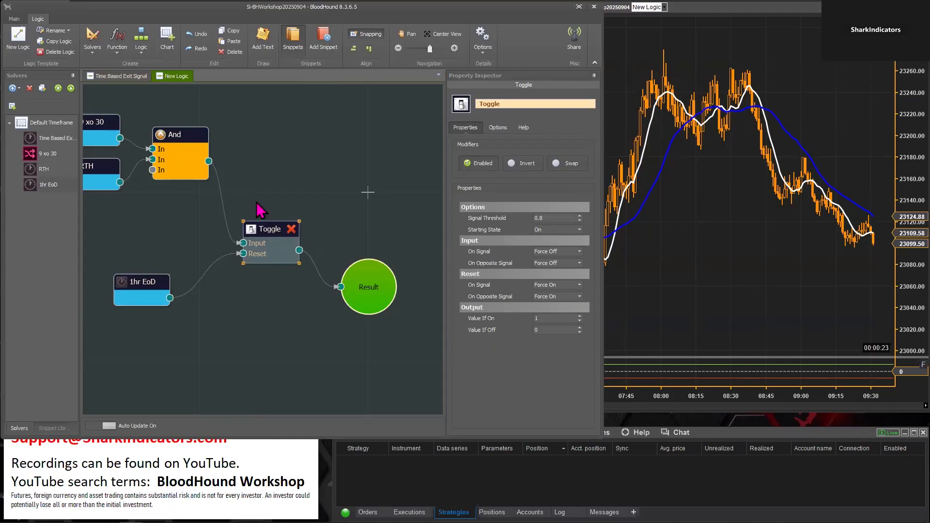
drag(214, 103, 84, 192)
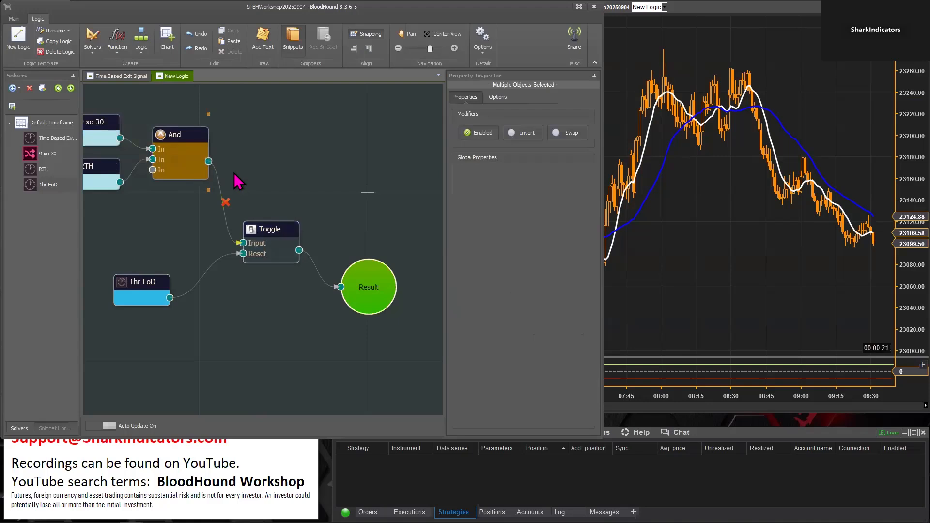
click(270, 266)
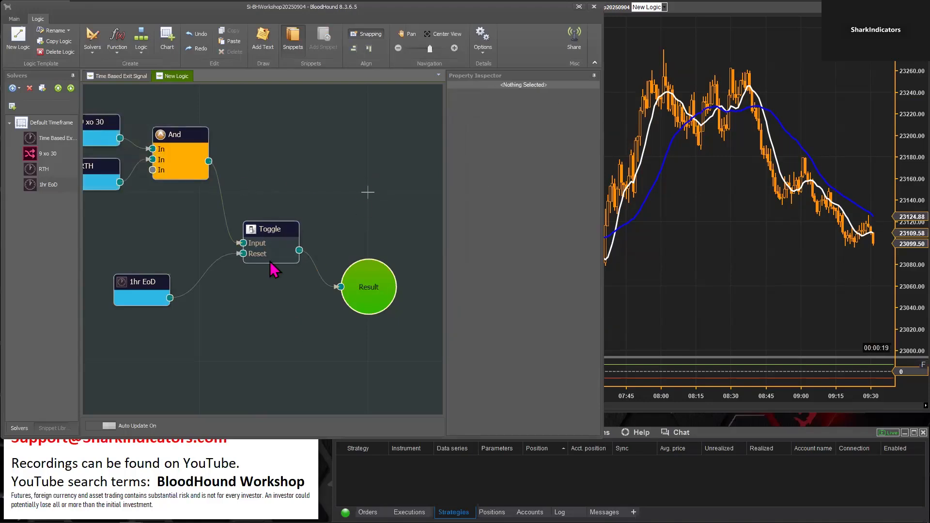
click(266, 225)
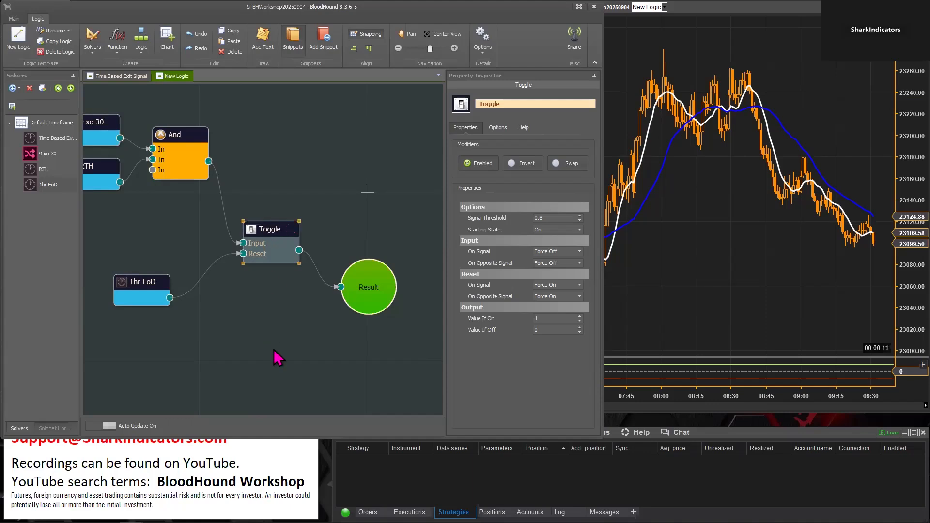
Move the Result node up beside the Toggle and check the Toggle's output on the chart around the RTH open
scroll(276, 357, down, 3)
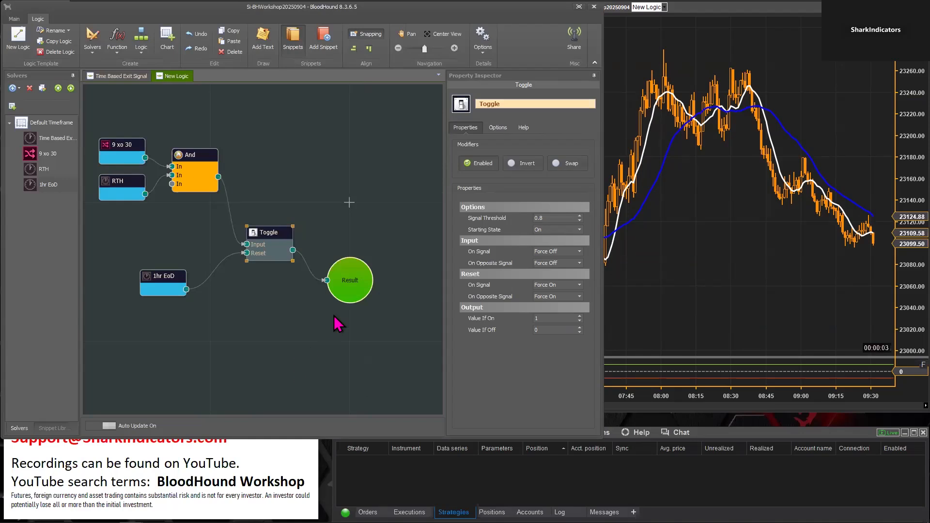
drag(360, 296, 379, 224)
drag(315, 330, 317, 367)
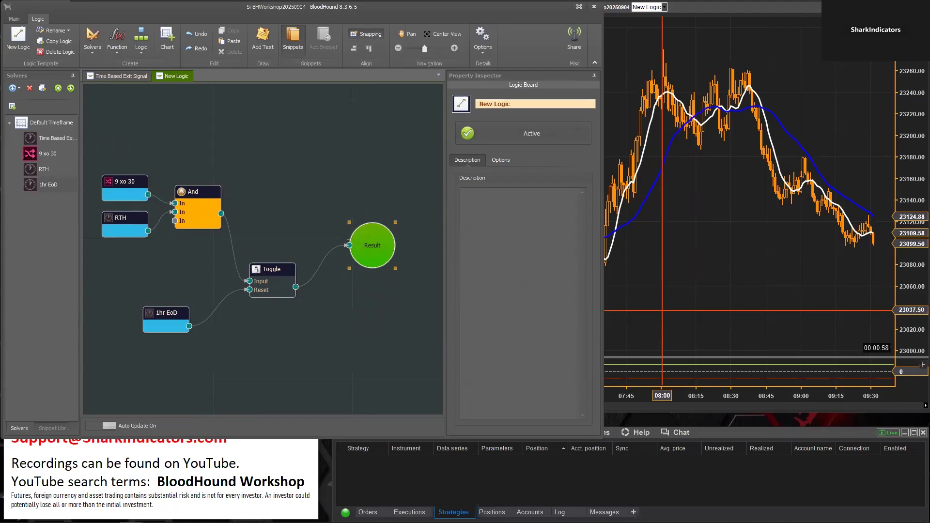
click(669, 317)
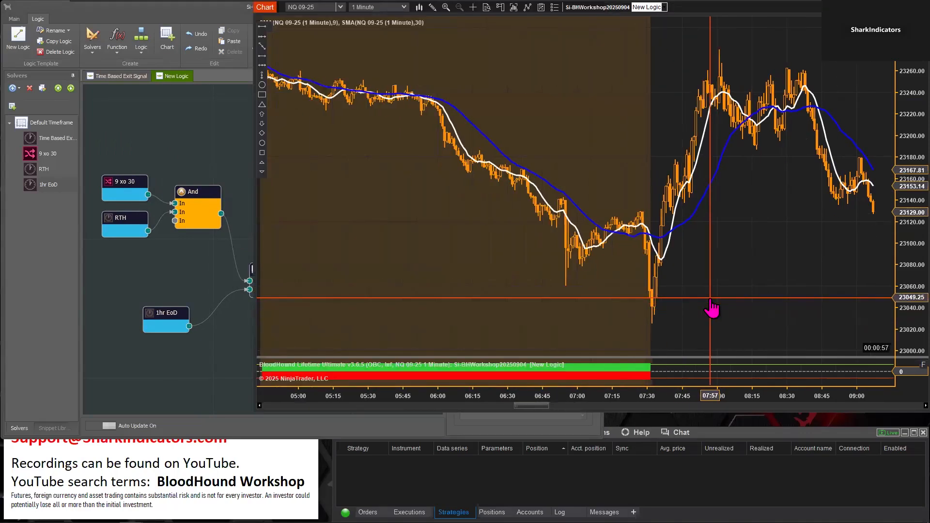
click(220, 374)
Add a second And node fed by the first And and the Toggle, and make it the only input to Result
drag(372, 242, 413, 234)
drag(270, 268, 258, 264)
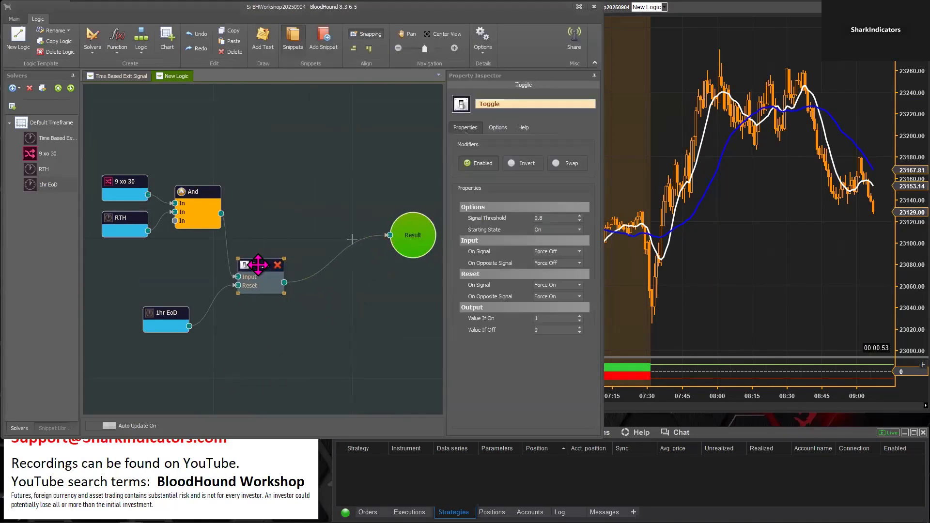
right_click(302, 198)
mouse_move(343, 227)
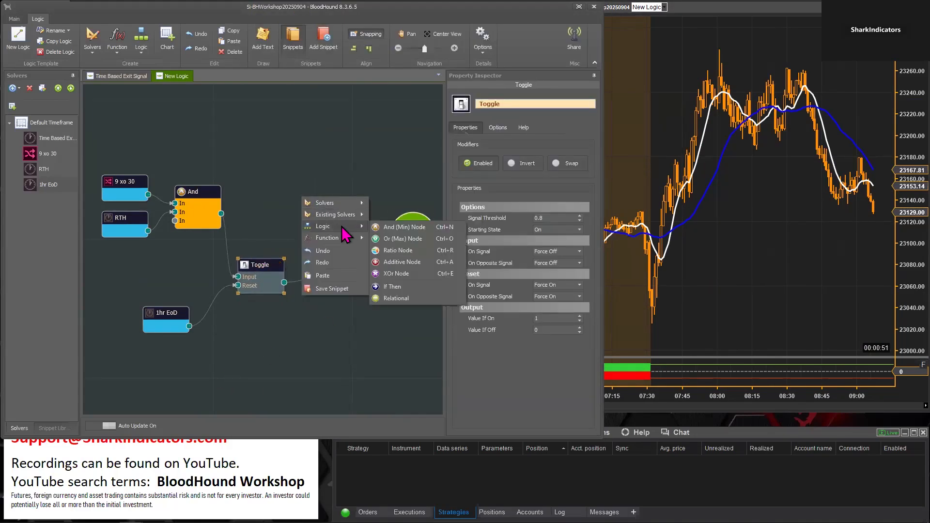
click(392, 228)
drag(221, 214, 301, 214)
drag(284, 282, 396, 235)
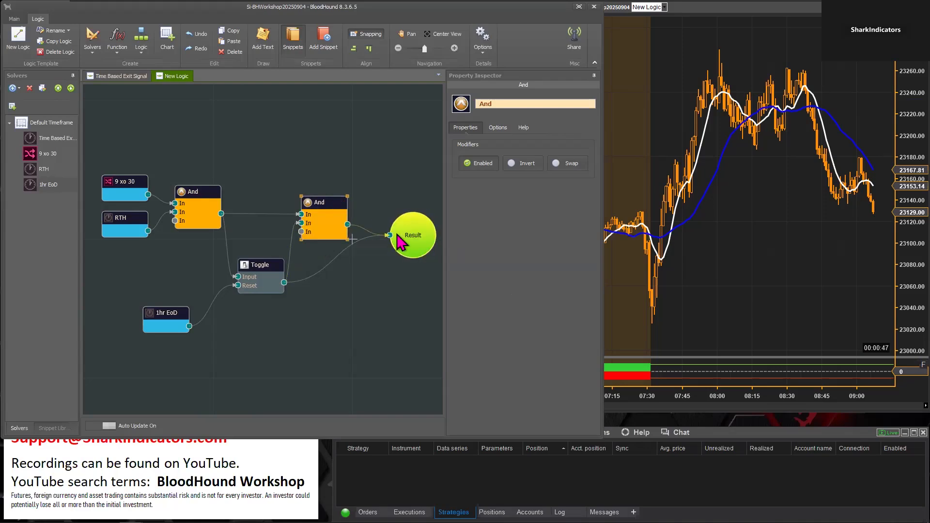
click(402, 237)
drag(249, 268, 257, 293)
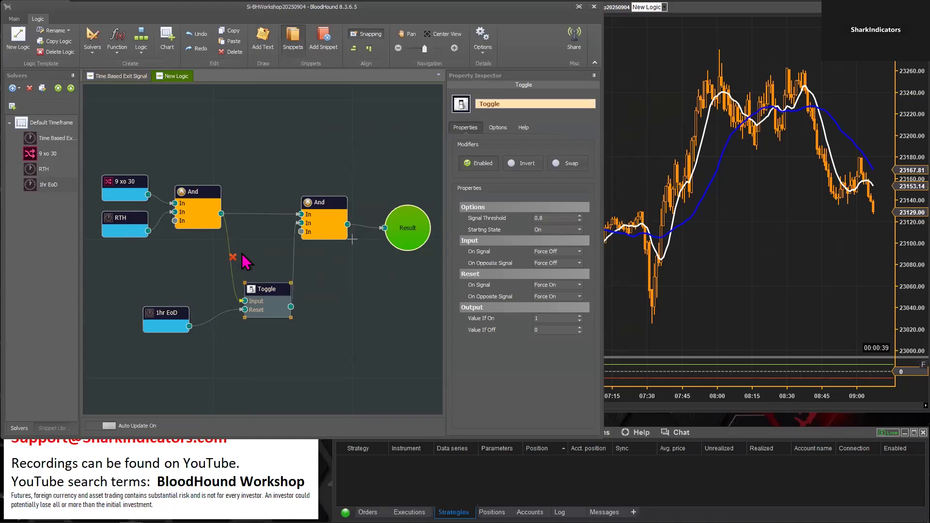
Feed Result from the first And and mark the first short and first long crossover signals after the RTH open with arrows on the chart
drag(210, 163, 109, 237)
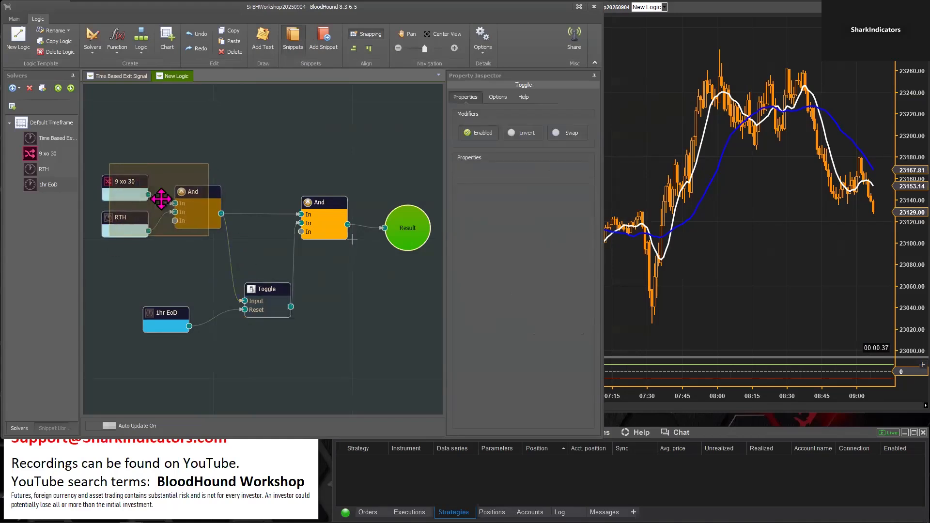
drag(397, 209, 380, 137)
drag(221, 213, 344, 156)
click(745, 268)
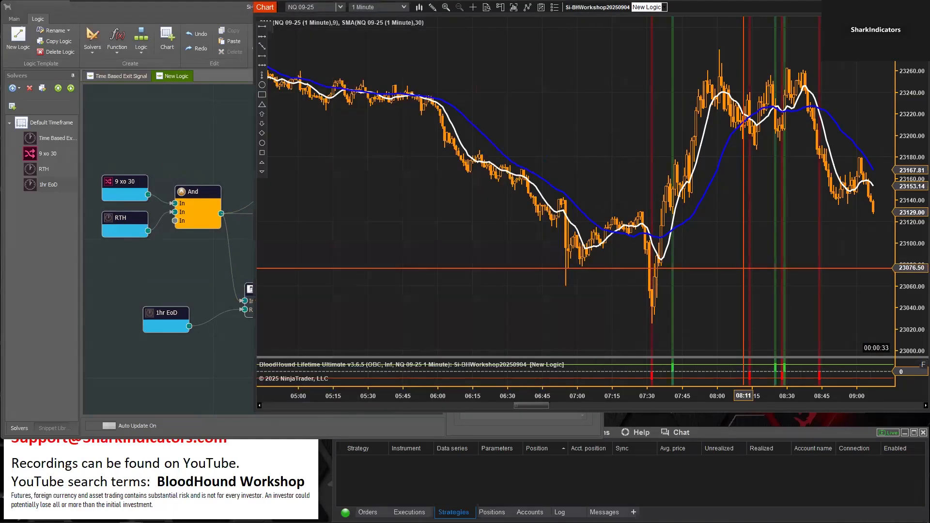
drag(717, 397, 594, 396)
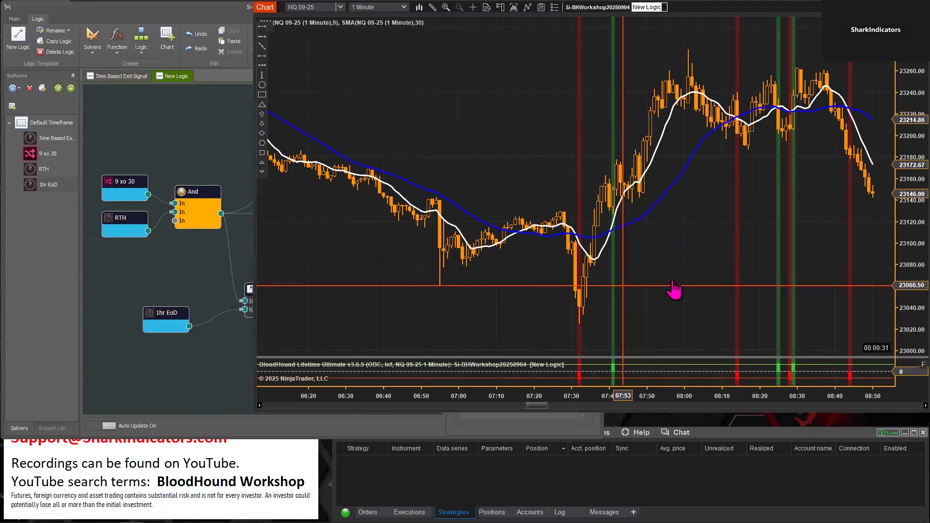
drag(612, 290, 691, 165)
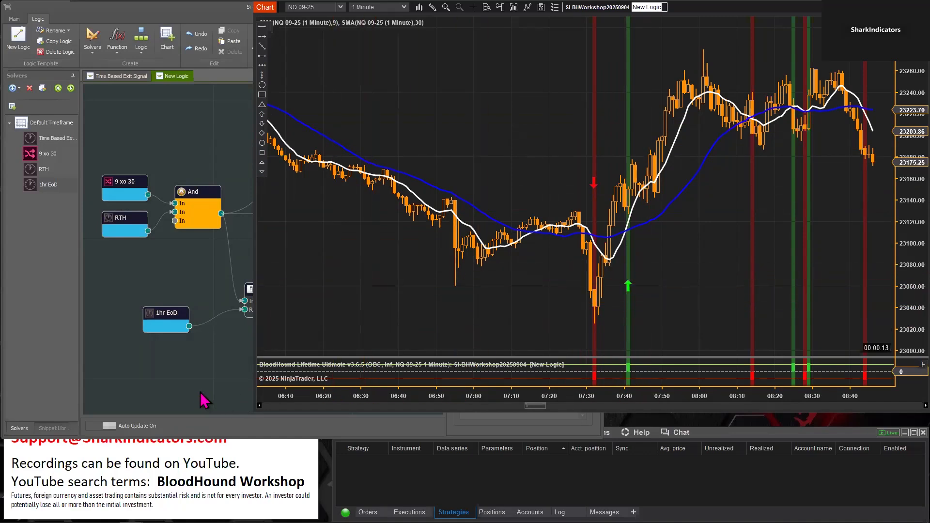
click(203, 399)
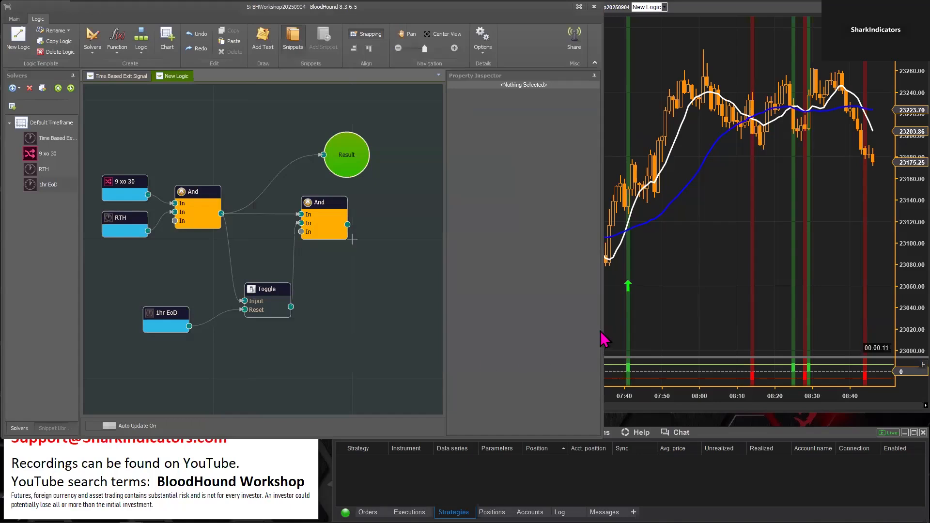
drag(682, 320, 803, 313)
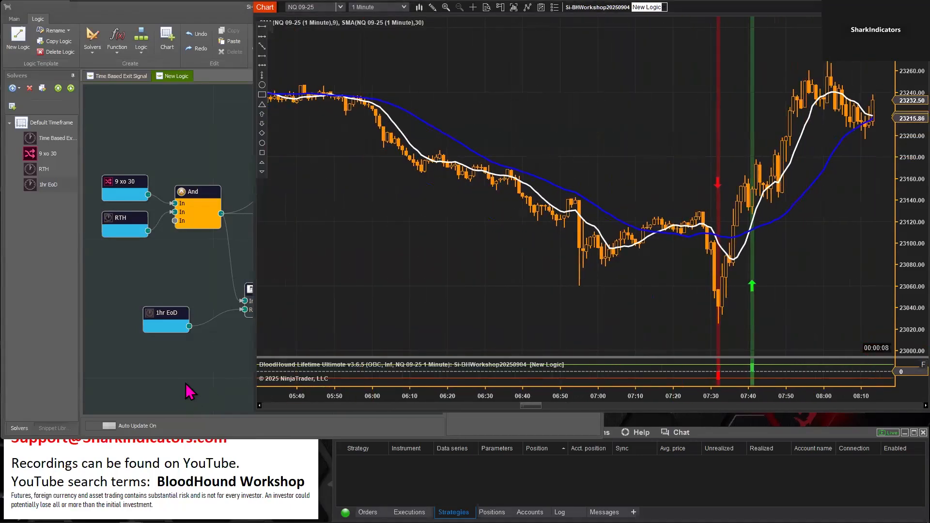
Feed Result from the Toggle and examine where its output switches off relative to the red short arrow
click(202, 377)
drag(350, 154, 355, 304)
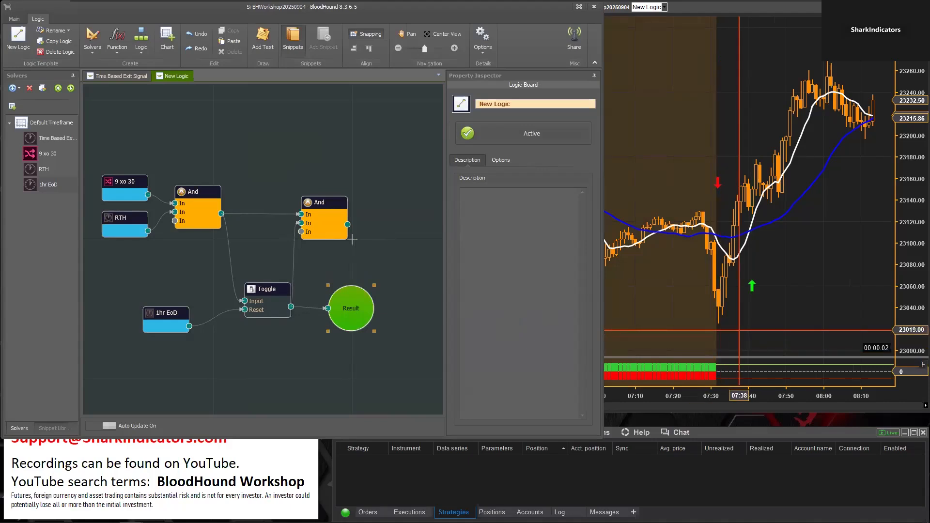
click(742, 332)
drag(721, 396, 710, 164)
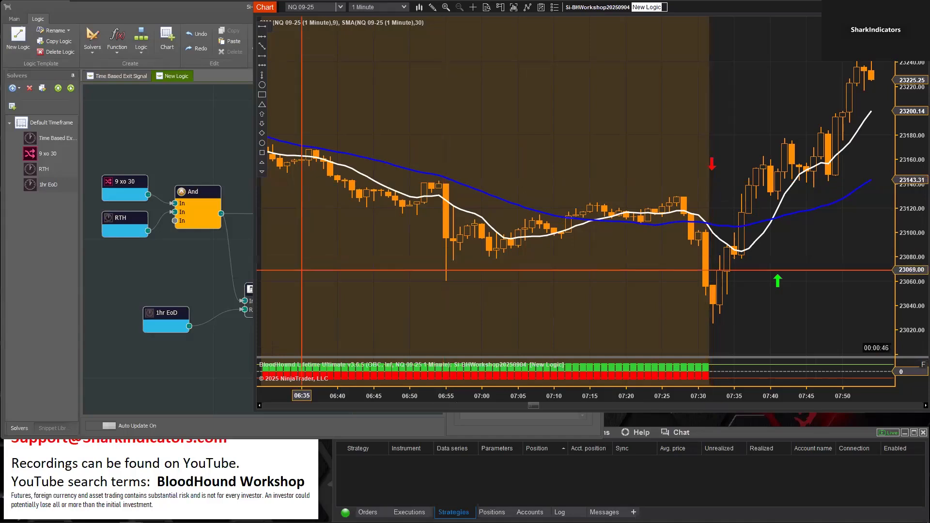
Disconnect the first And from the Toggle's Input, add a Lookback function fed by that And, and connect the Lookback to Result
click(233, 262)
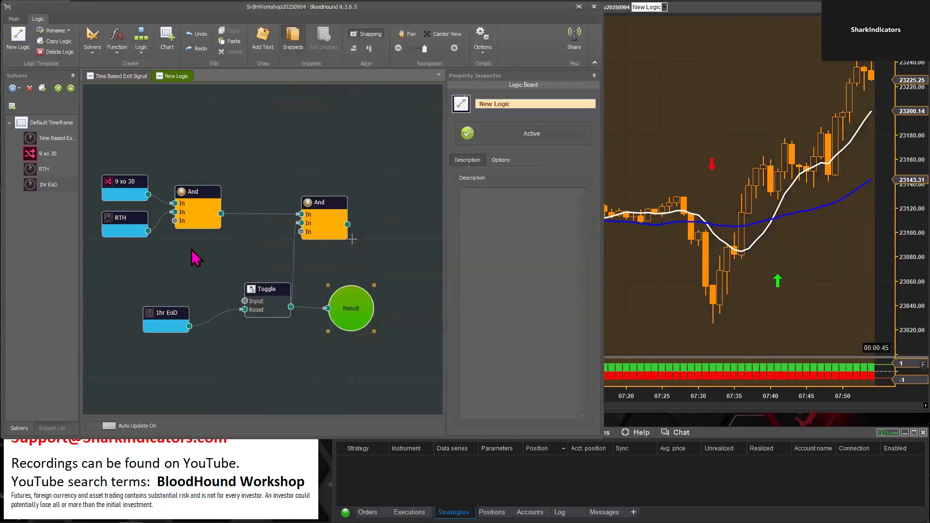
right_click(193, 252)
mouse_move(226, 269)
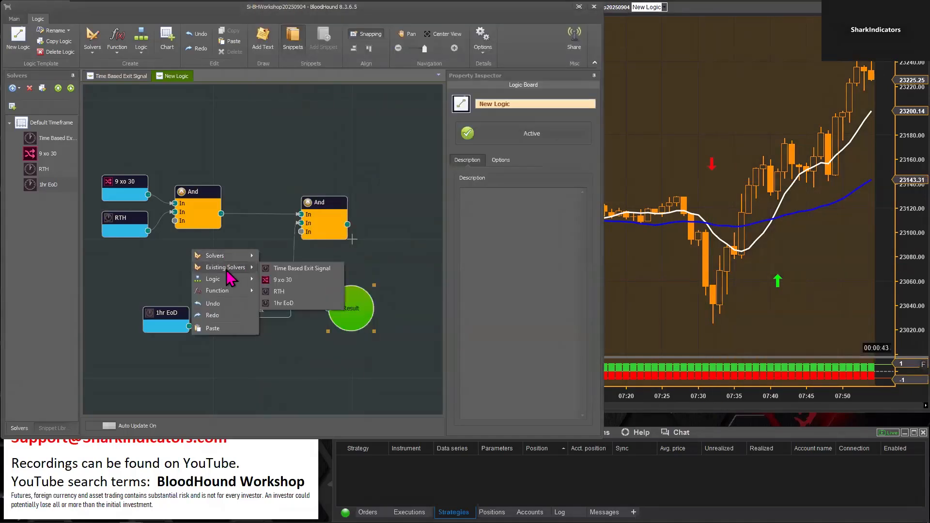
mouse_move(221, 299)
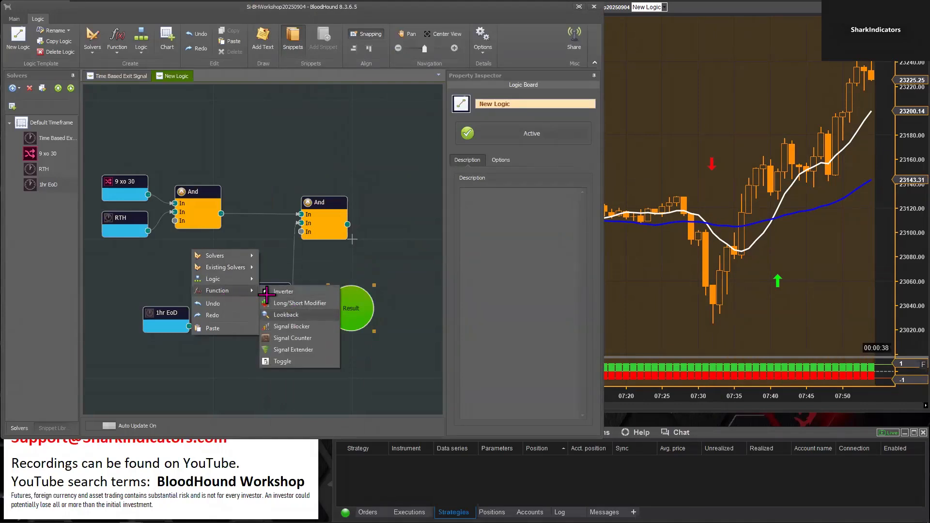
click(286, 314)
drag(237, 268, 352, 277)
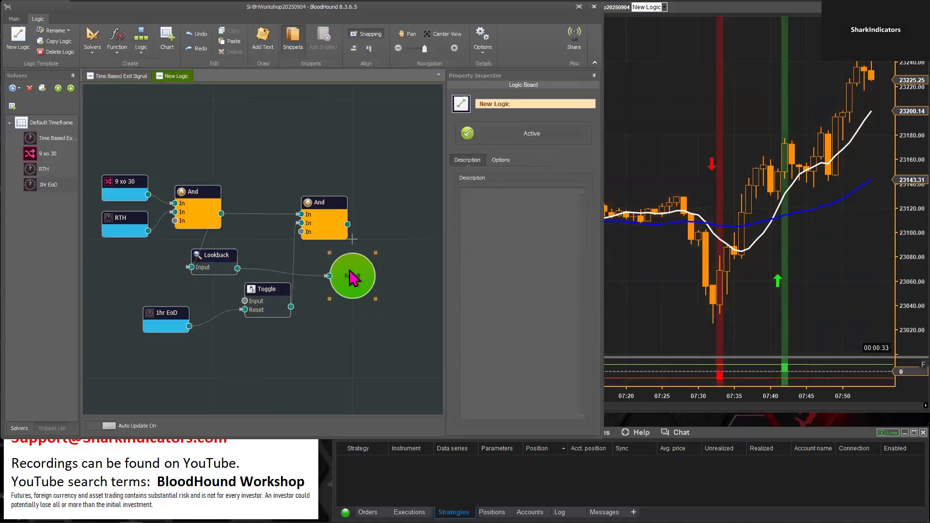
Rename the Lookback node "1 Dis" and connect its output to the Toggle's Input
click(202, 255)
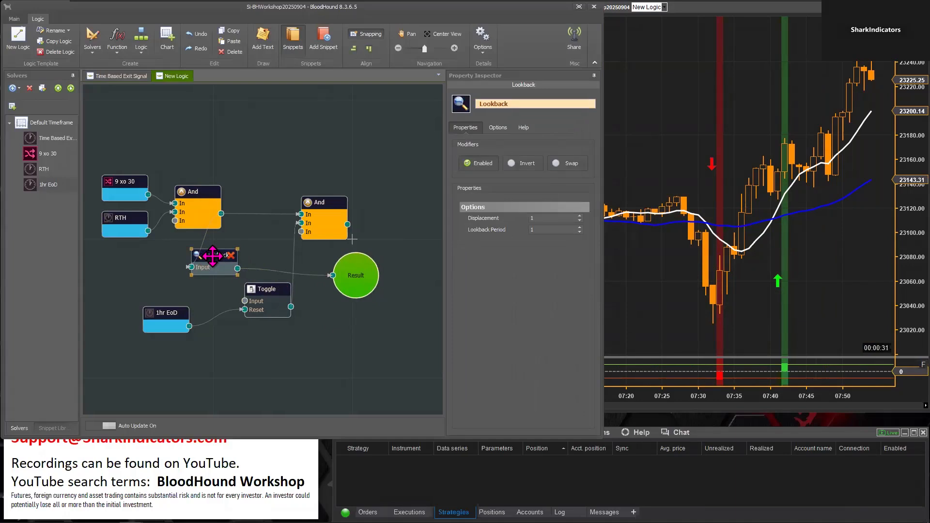
click(609, 300)
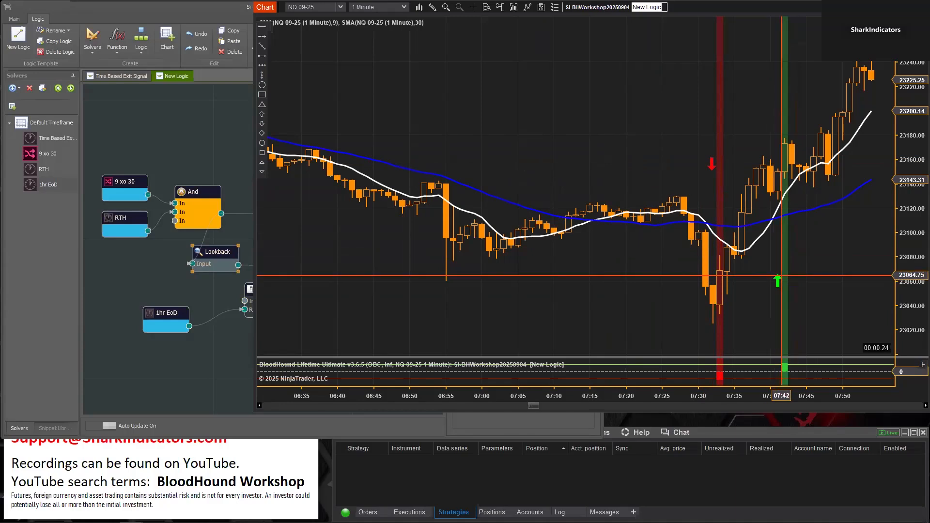
click(207, 249)
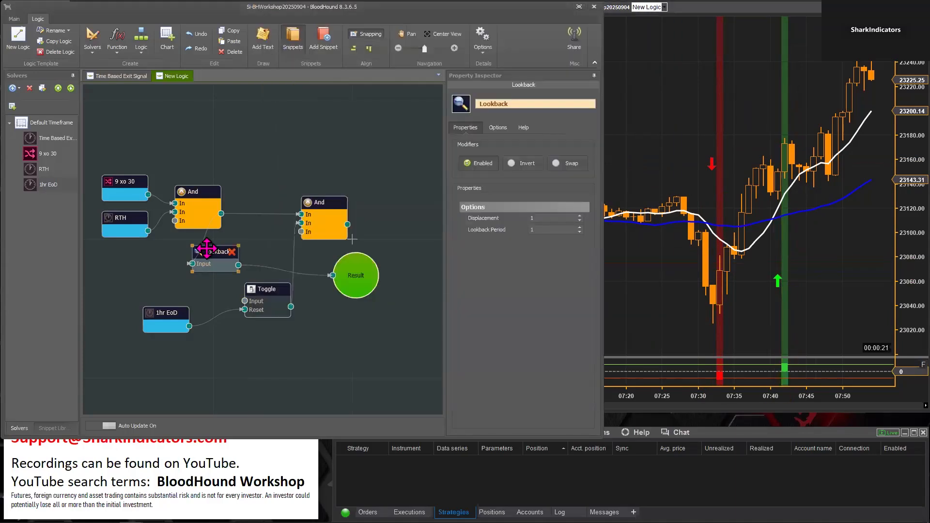
click(544, 218)
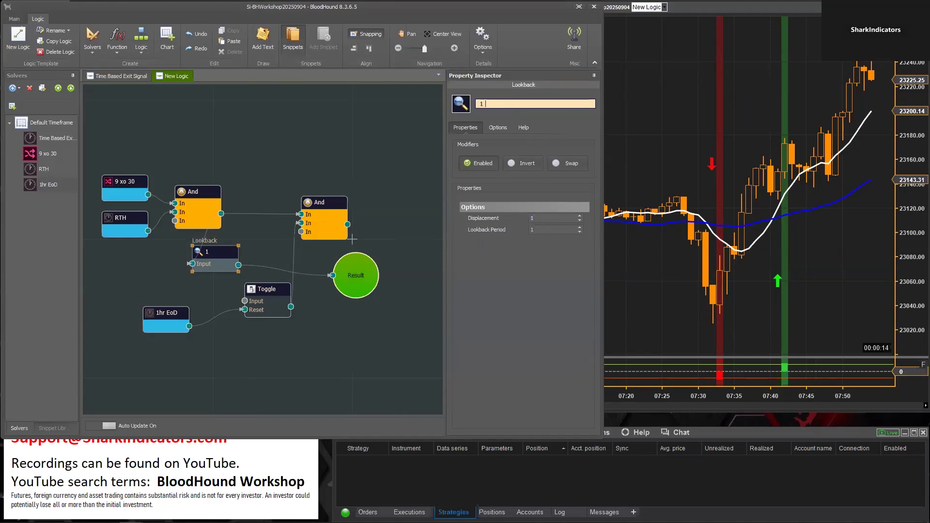
mouse_move(213, 261)
click(235, 264)
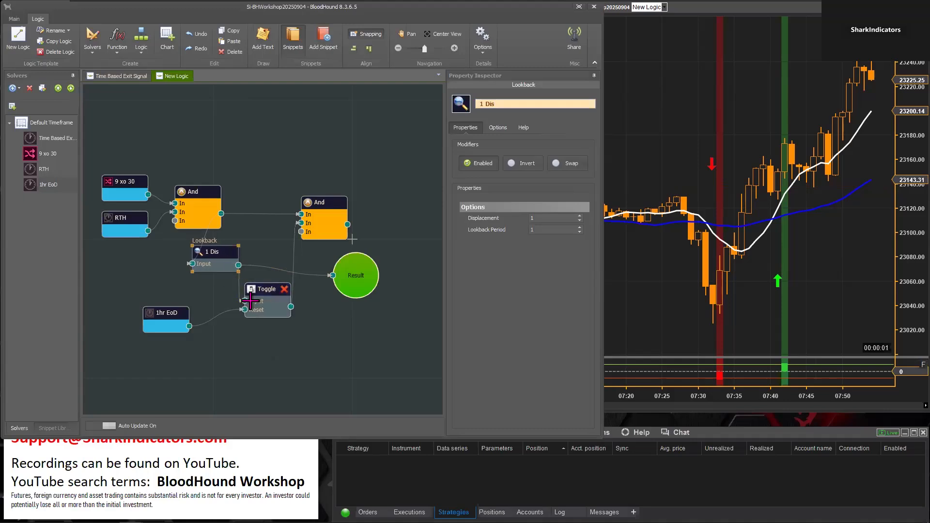
Feed Result from the Toggle and compare its delayed switch-off with the red short arrow on the chart
drag(291, 308, 337, 316)
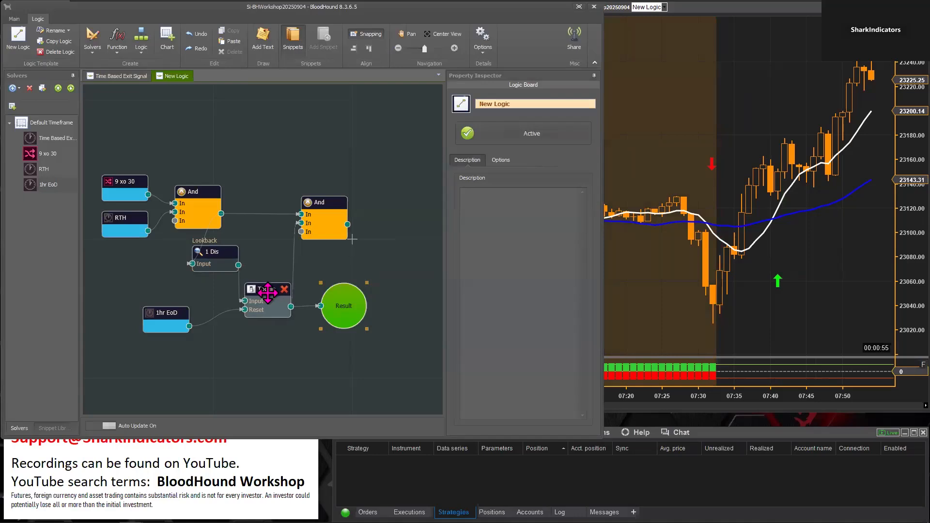
click(684, 315)
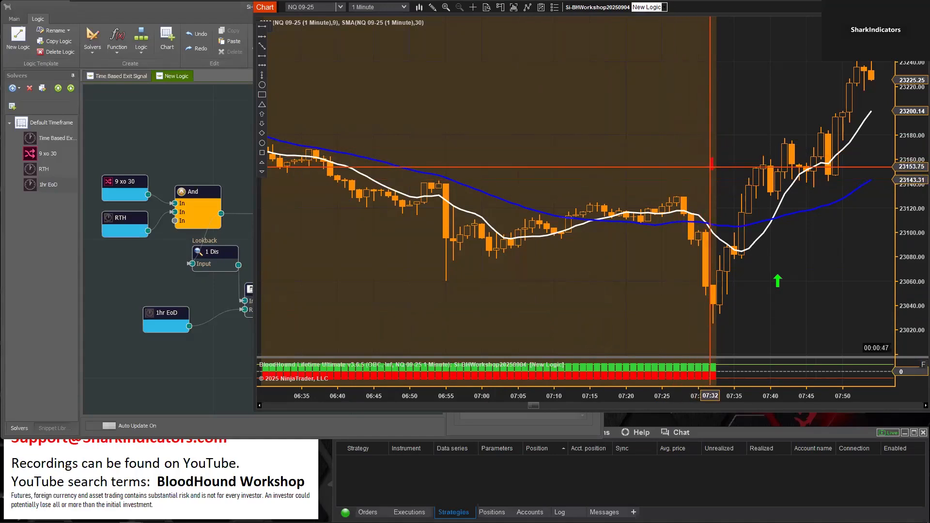
click(213, 150)
Connect the second And's output to Result and check the chart after the RTH open for the signals passed through
drag(334, 313, 386, 307)
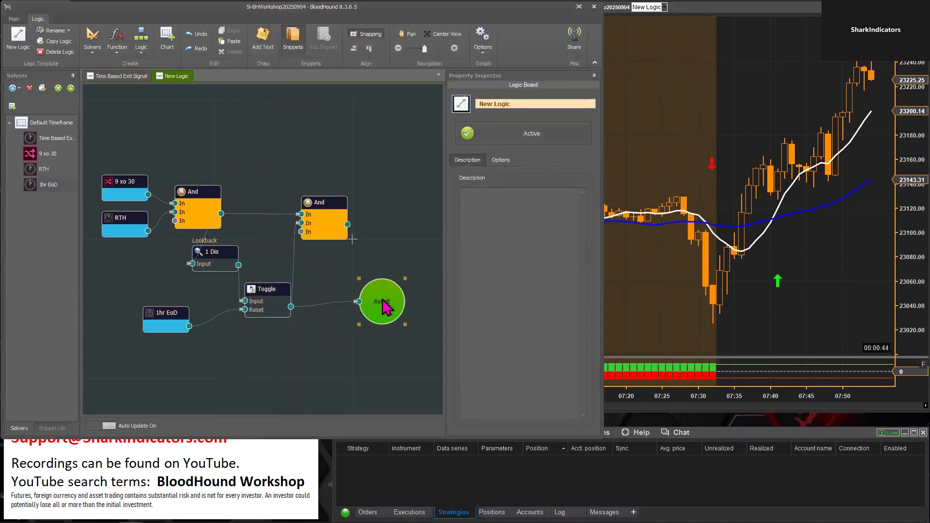
drag(347, 224, 403, 234)
click(651, 251)
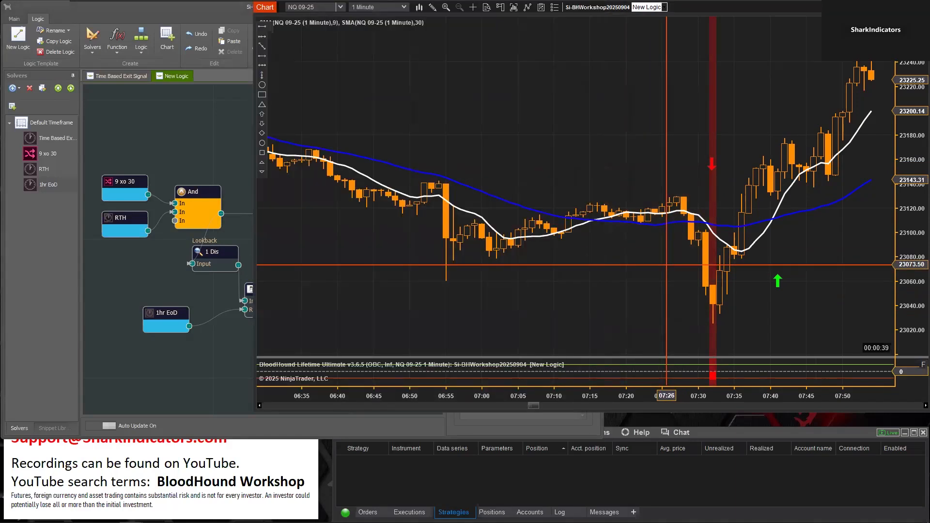
drag(676, 395, 774, 396)
drag(739, 305, 379, 283)
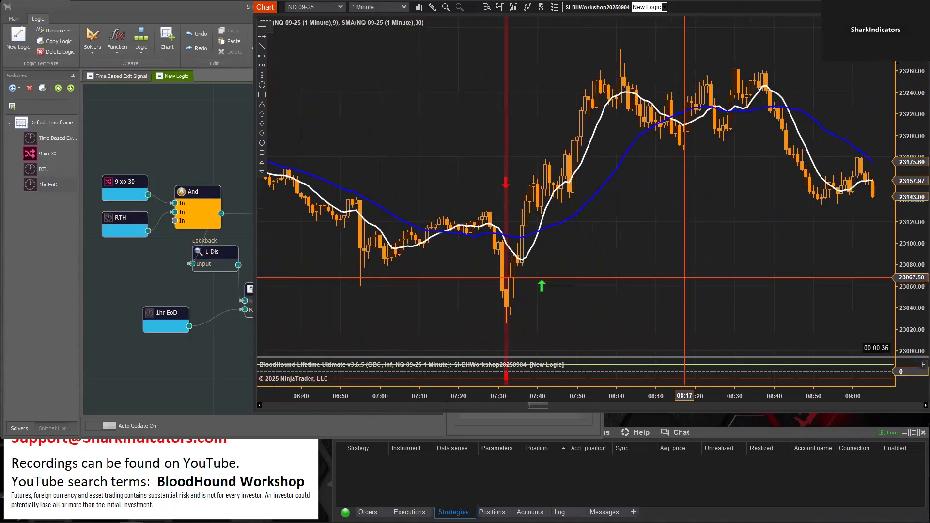
Check the chart after the RTH open through the rest of the trading day for any further signals passed through
drag(679, 281, 548, 286)
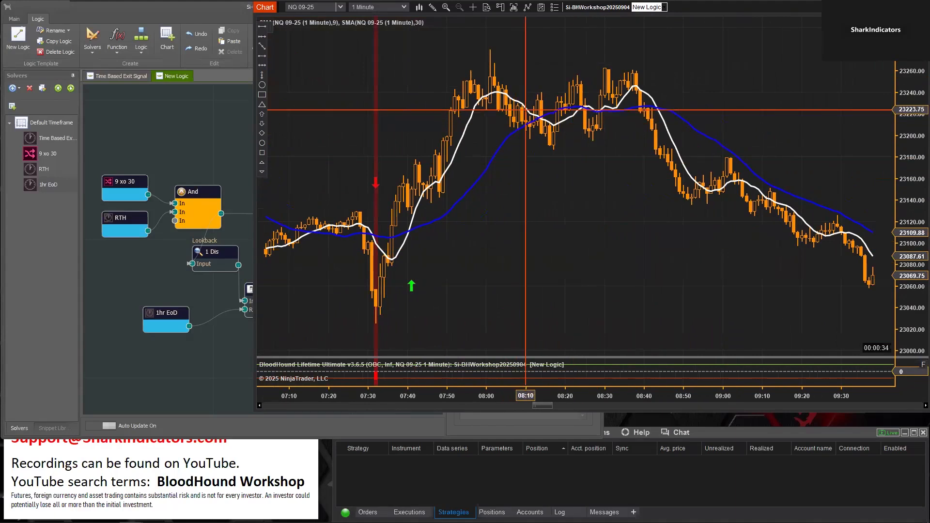
drag(620, 284, 444, 272)
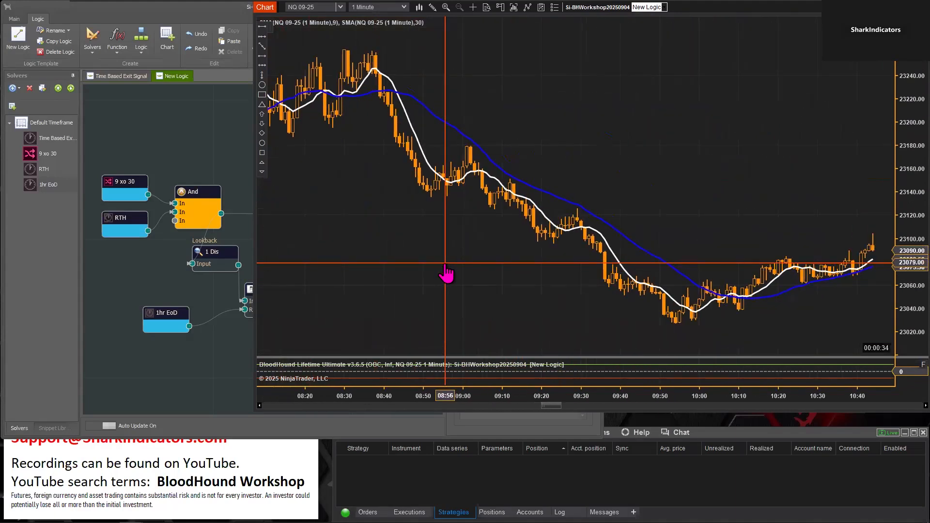
drag(801, 202, 495, 204)
drag(769, 276, 458, 277)
click(222, 374)
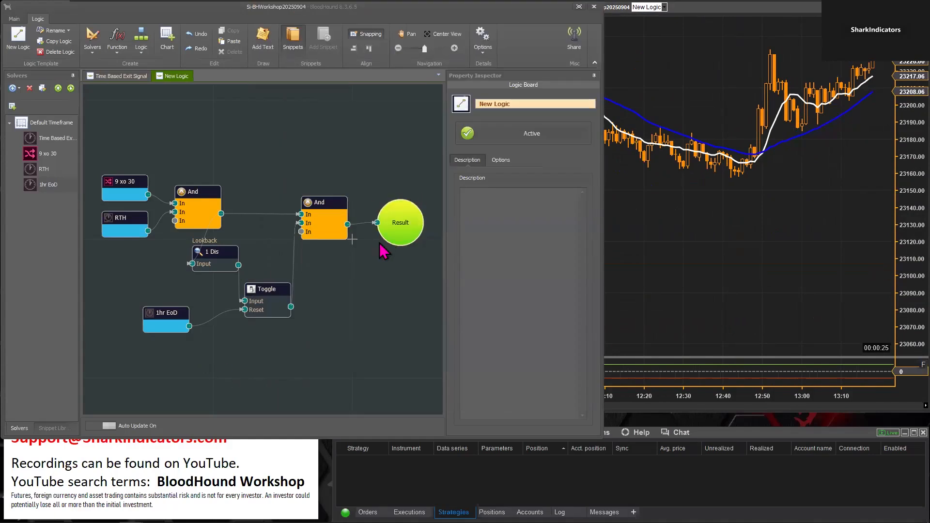
Feed Result from the Toggle and check on the chart where the 1hr EoD session switches the Toggle back on
click(373, 280)
drag(291, 307, 338, 314)
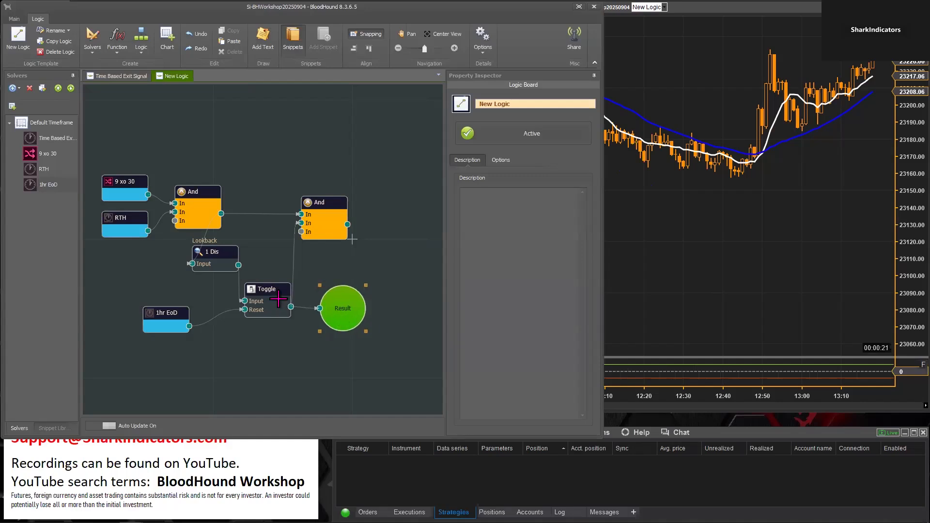
drag(712, 278, 356, 286)
drag(714, 297, 342, 301)
mouse_move(678, 278)
mouse_down()
mouse_move(465, 284)
mouse_move(363, 266)
mouse_up()
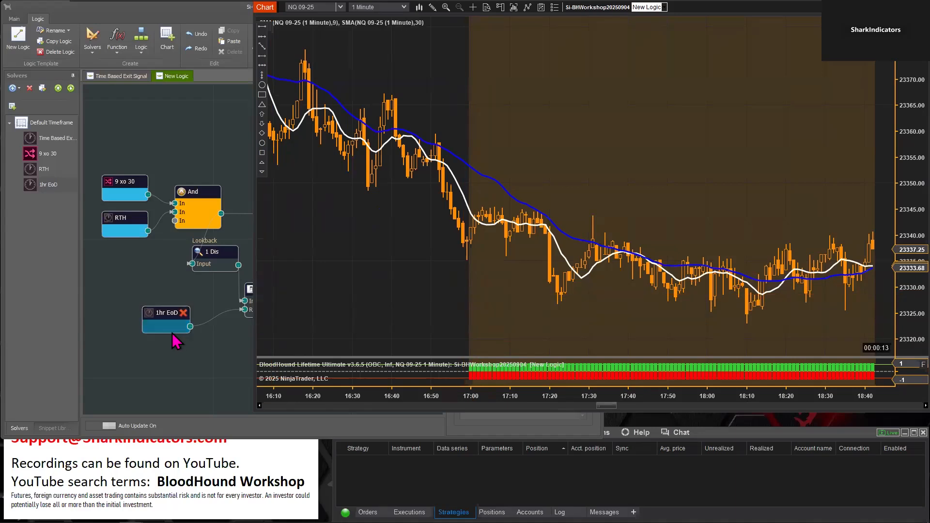
click(171, 316)
drag(171, 316, 159, 321)
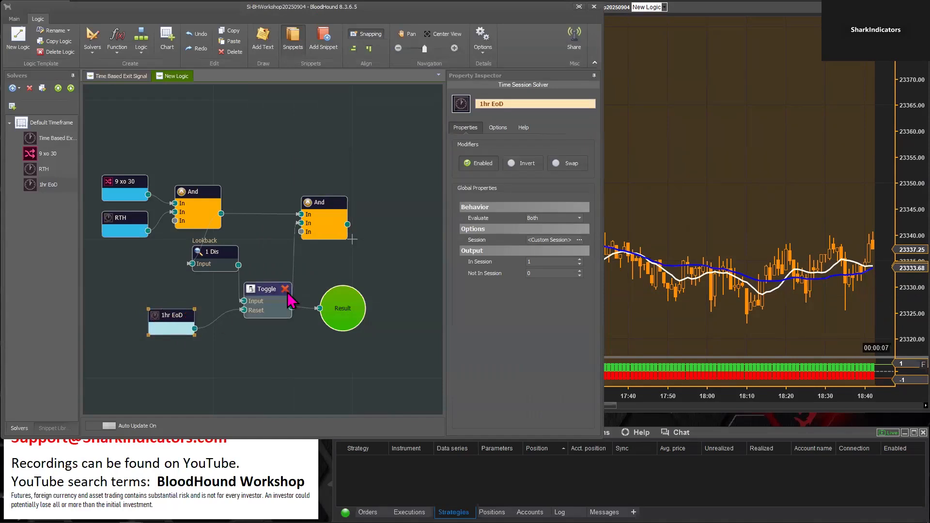
click(666, 311)
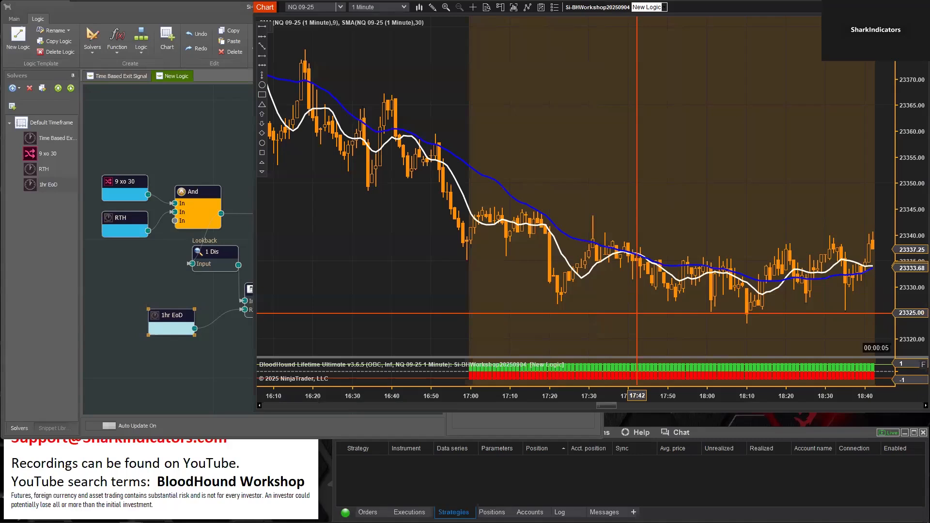
Follow the Toggle's output on the chart through the overnight hours up to the next day's RTH open
drag(789, 183, 508, 194)
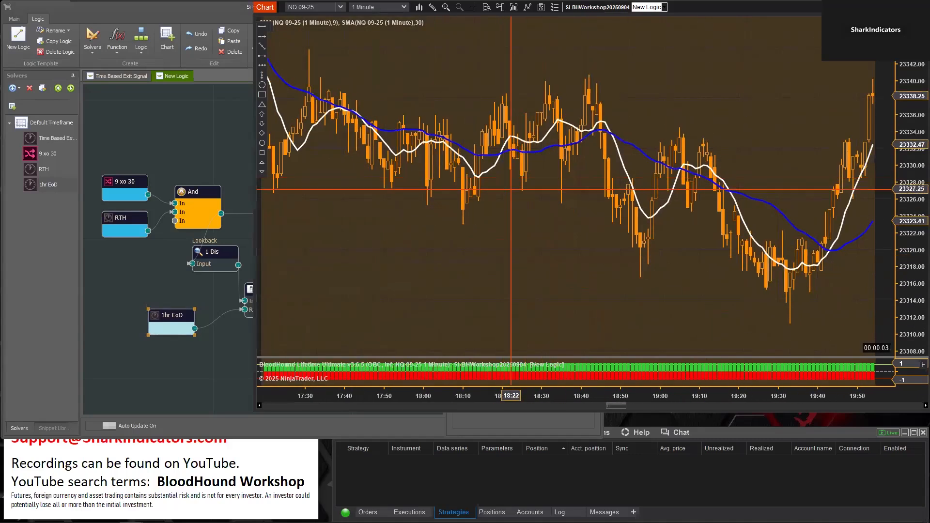
drag(819, 317, 468, 314)
drag(767, 317, 423, 307)
drag(775, 310, 497, 275)
drag(834, 290, 440, 294)
drag(706, 307, 356, 310)
drag(814, 287, 388, 281)
drag(865, 286, 460, 283)
drag(805, 291, 440, 299)
drag(527, 290, 637, 289)
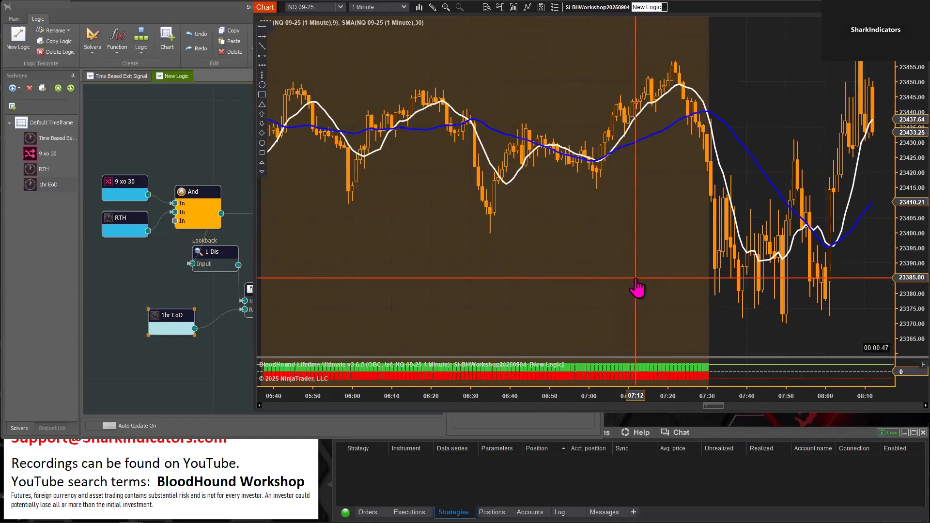
Connect the first And's output to Result and examine the crossover signals around the next RTH open
click(219, 385)
drag(352, 316, 324, 160)
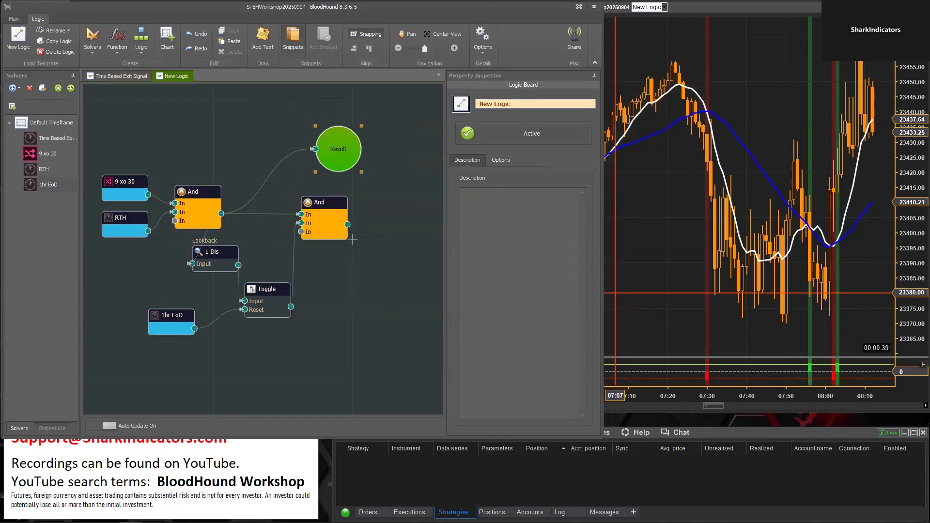
click(658, 292)
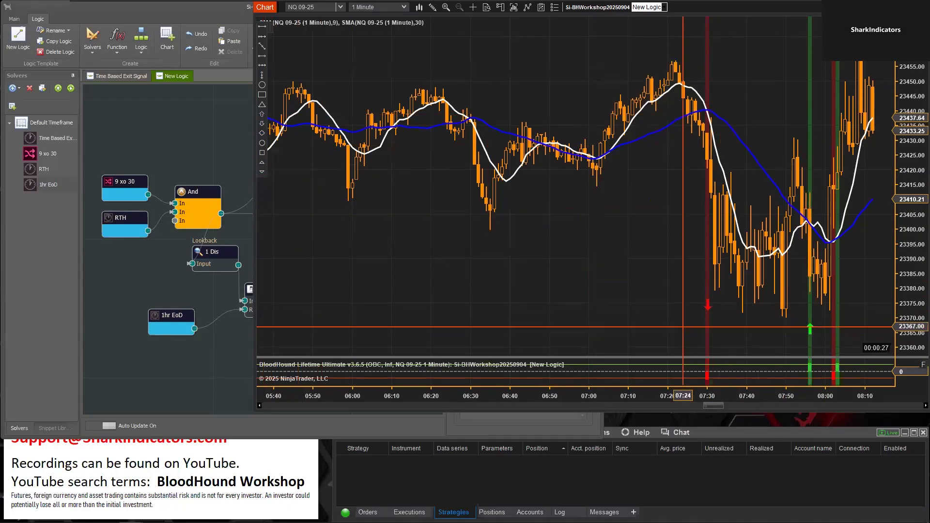
click(209, 381)
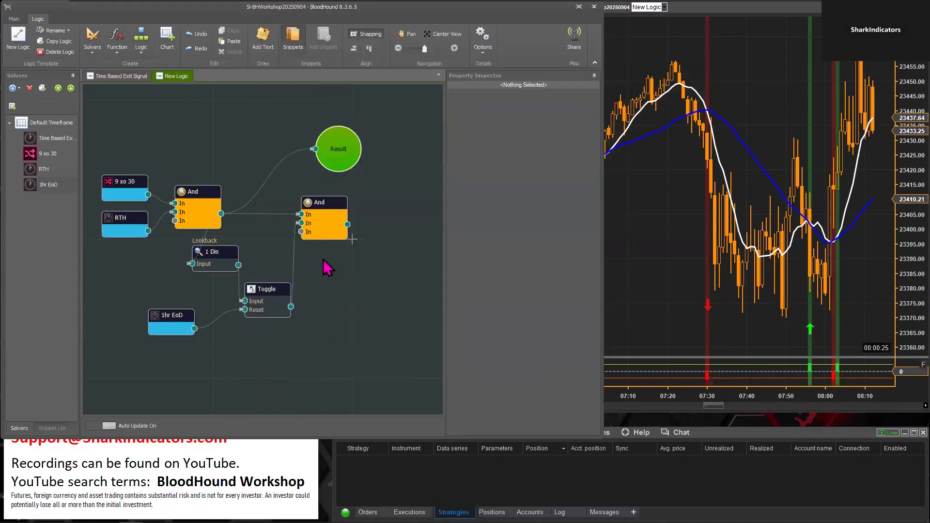
Feed Result from the Toggle again and compare its output with the red short arrow at that RTH open
drag(338, 150, 378, 290)
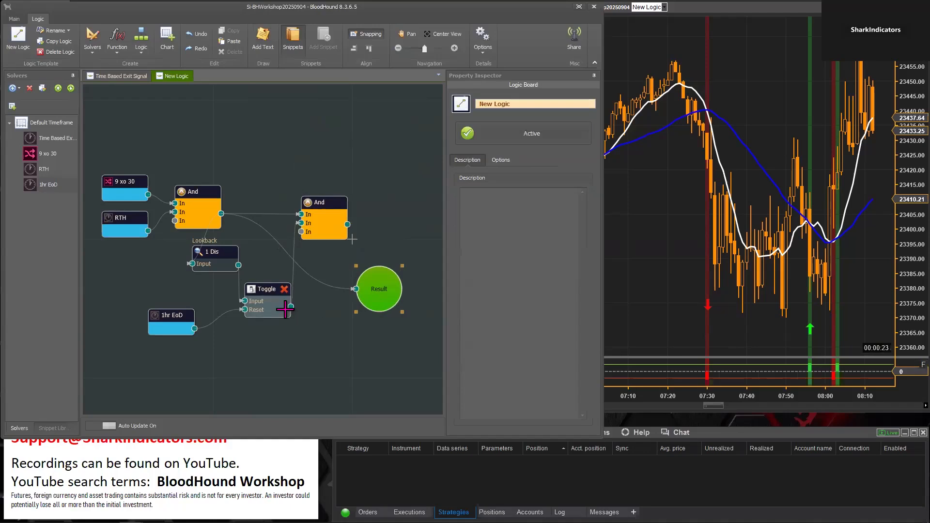
drag(290, 307, 356, 290)
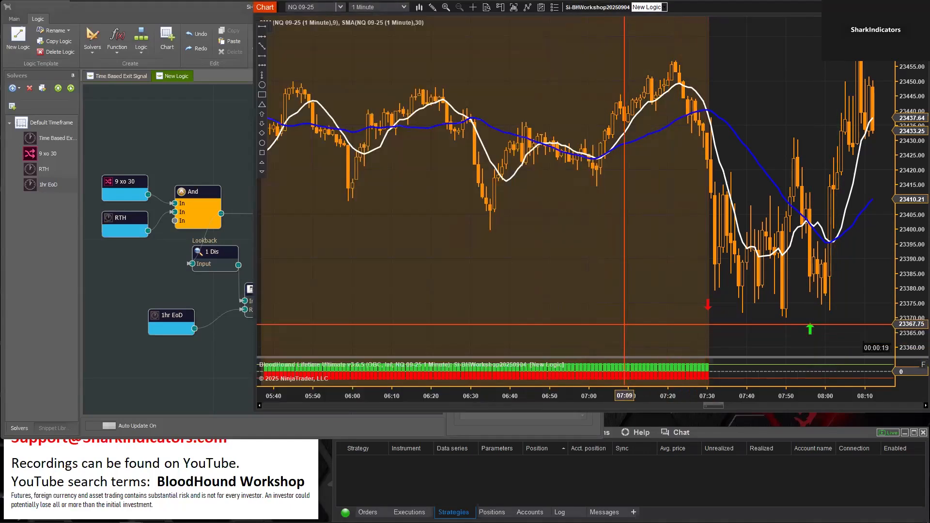
drag(158, 316, 158, 315)
click(644, 308)
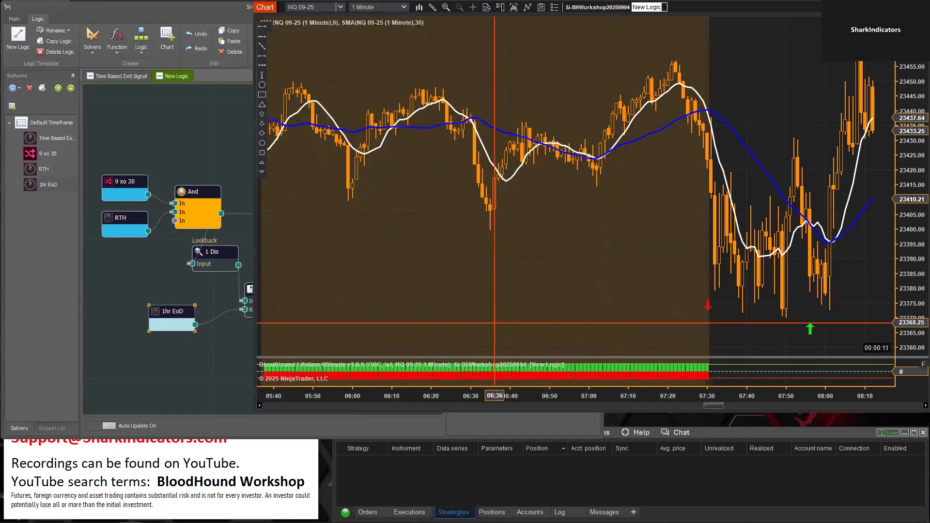
click(203, 325)
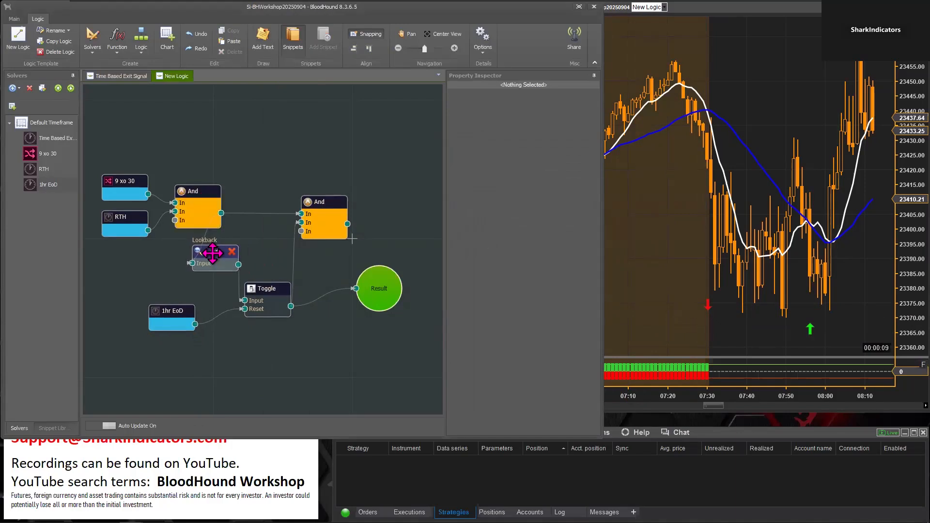
Review the Toggle's Input and Reset signal actions alongside the nodes that feed it
click(263, 288)
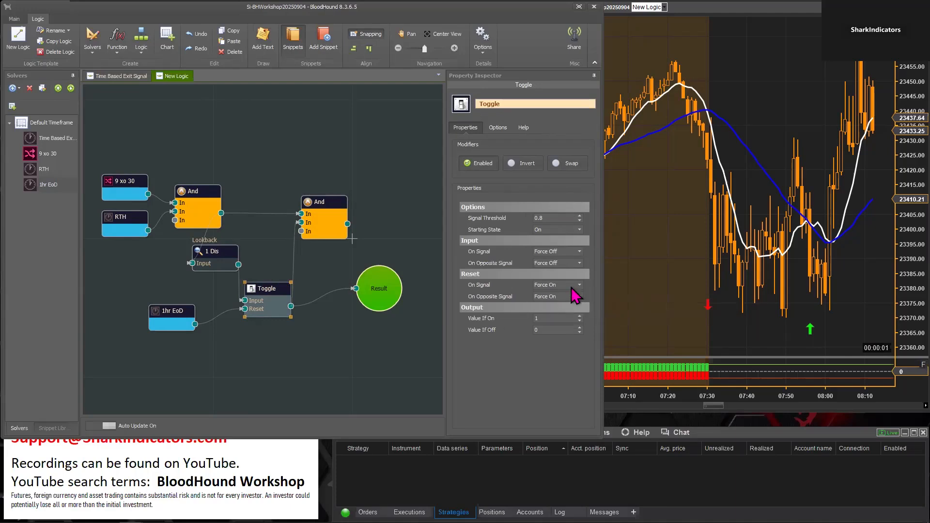
mouse_move(547, 294)
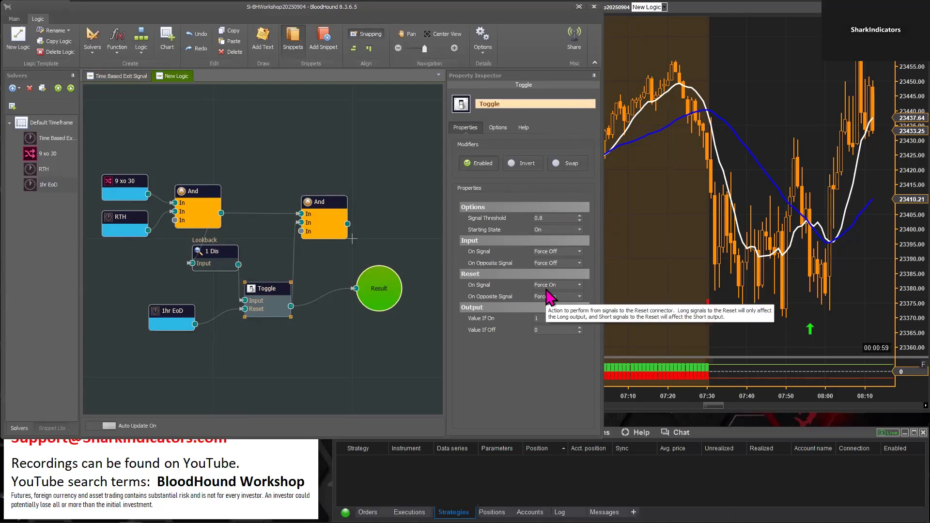
drag(212, 157, 116, 233)
drag(185, 187, 182, 185)
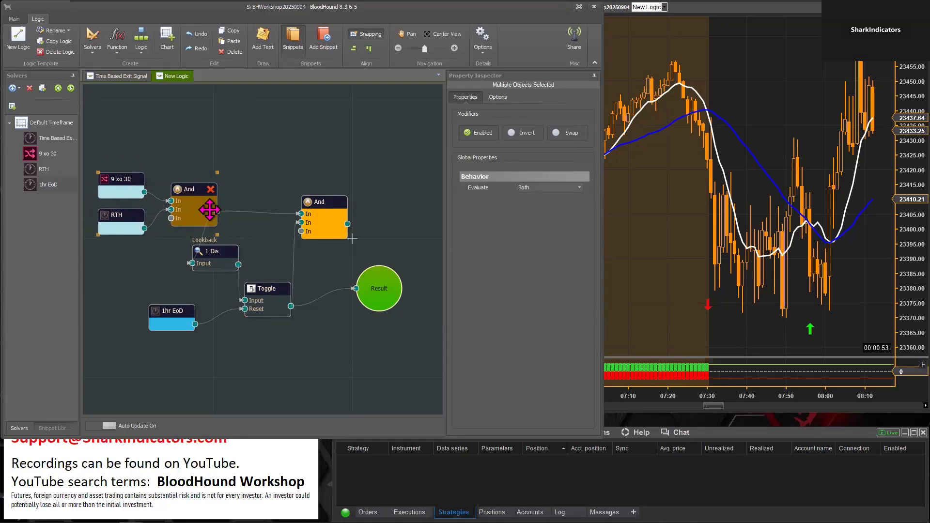
click(272, 301)
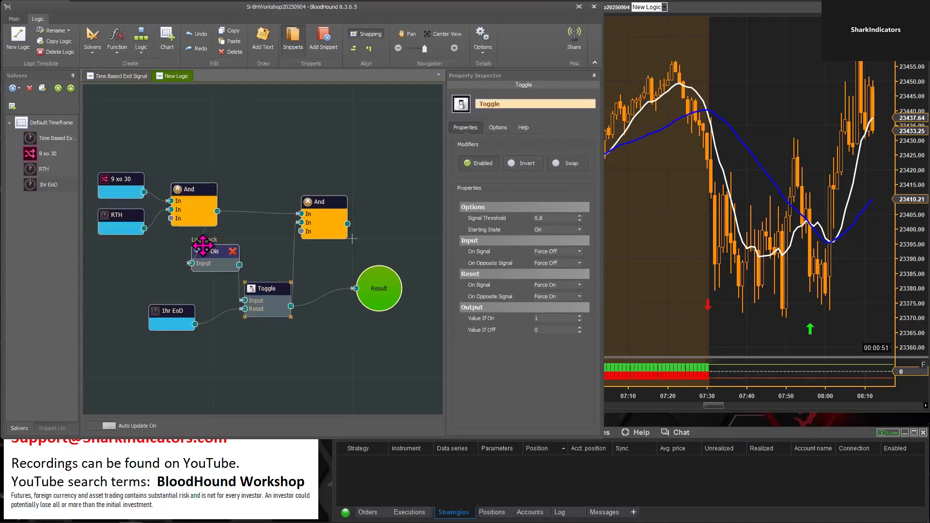
scroll(254, 320, up, 1)
scroll(254, 319, up, 2)
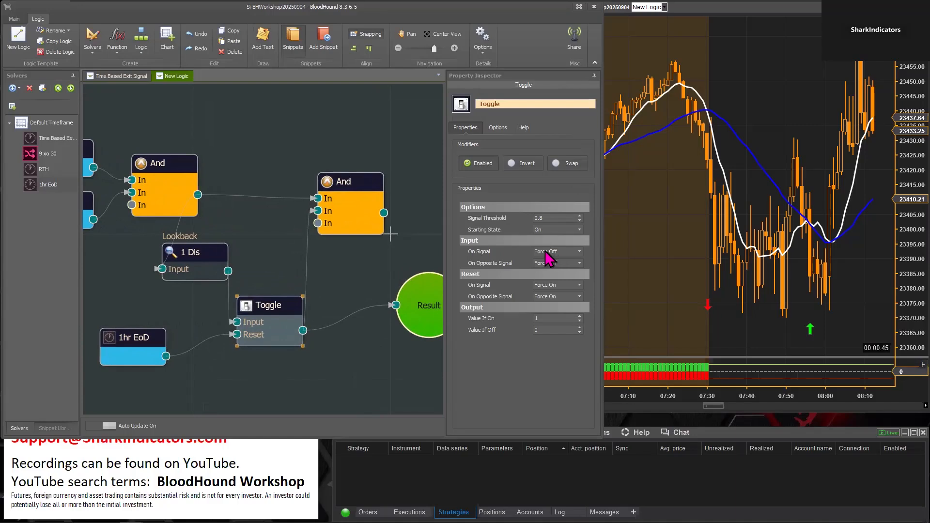
Connect the second And's output back to Result and place Result beside it
drag(331, 379, 252, 373)
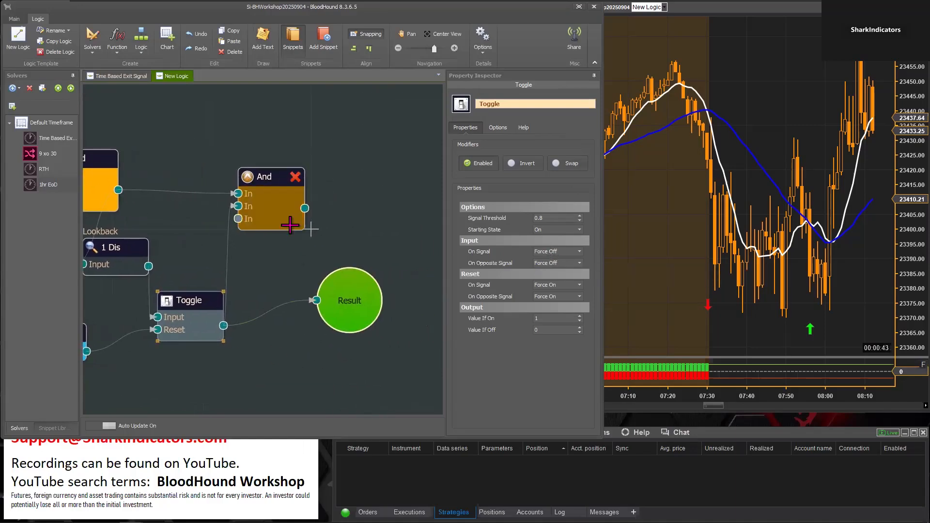
click(376, 267)
drag(376, 266, 369, 224)
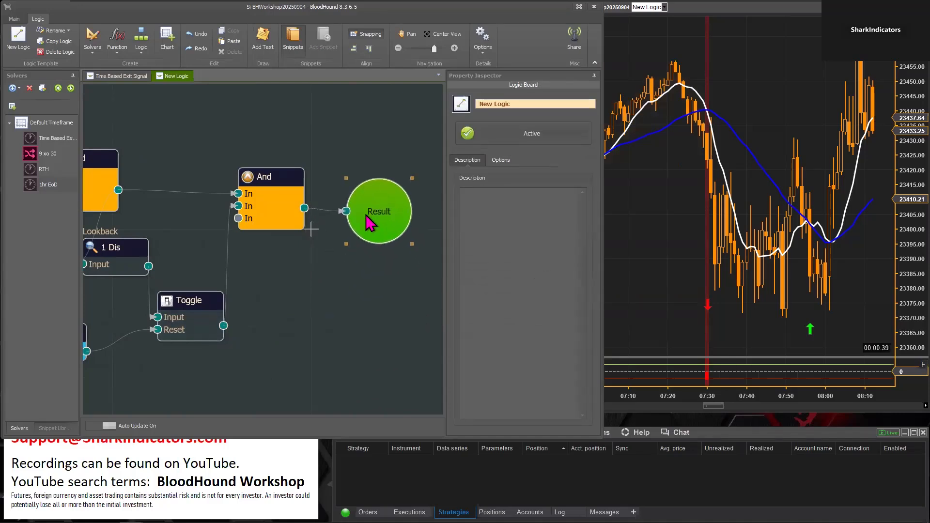
Rename the first And, which combines 9 xo 30 and RTH, as "XO Signals"
scroll(343, 355, down, 3)
scroll(267, 355, down, 3)
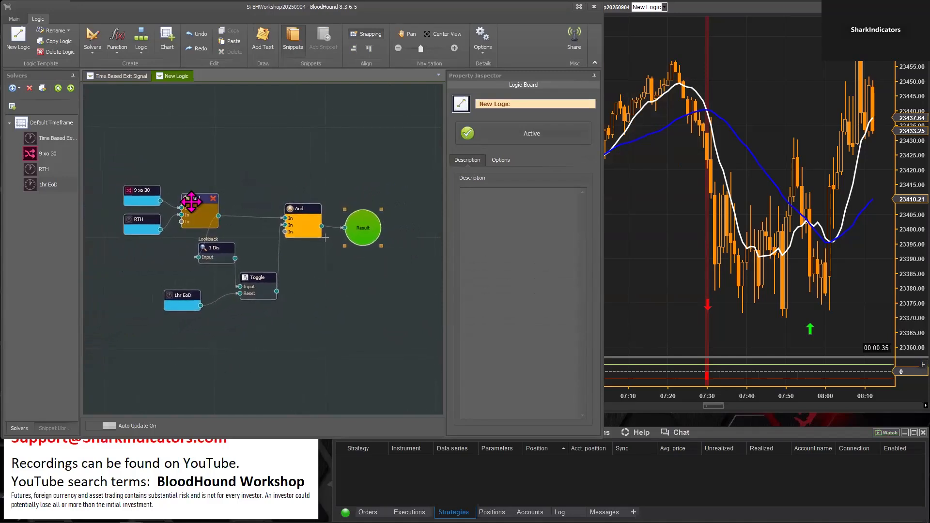
click(193, 210)
drag(506, 102, 471, 103)
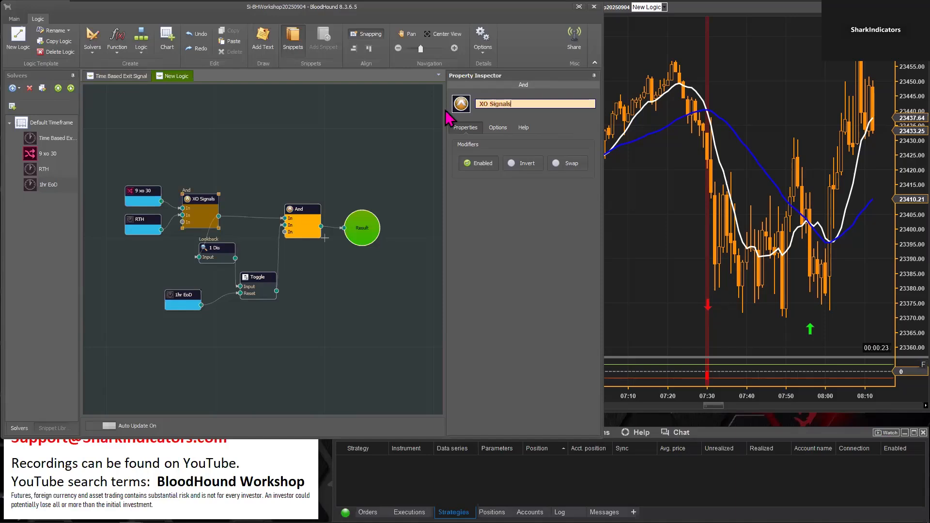
Rename the second And as "1st Signal of Day" and move Result slightly away from it
click(301, 209)
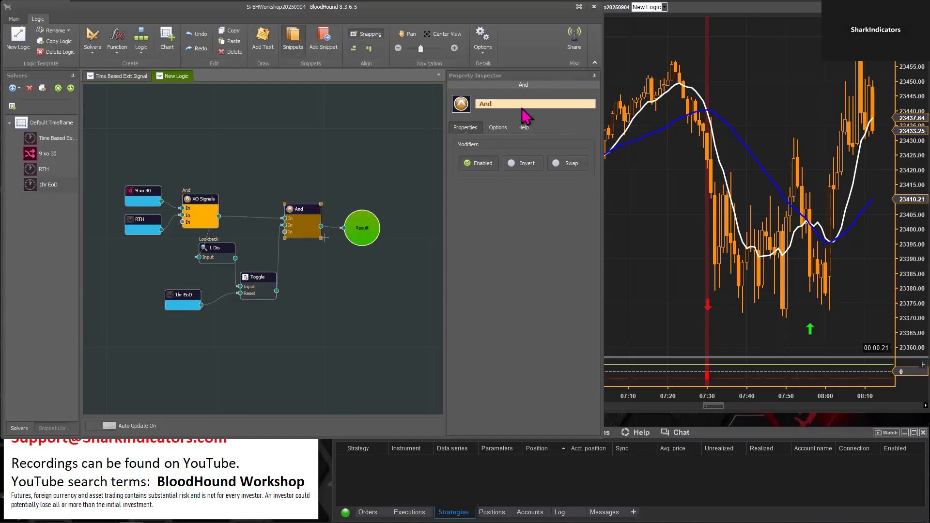
click(499, 102)
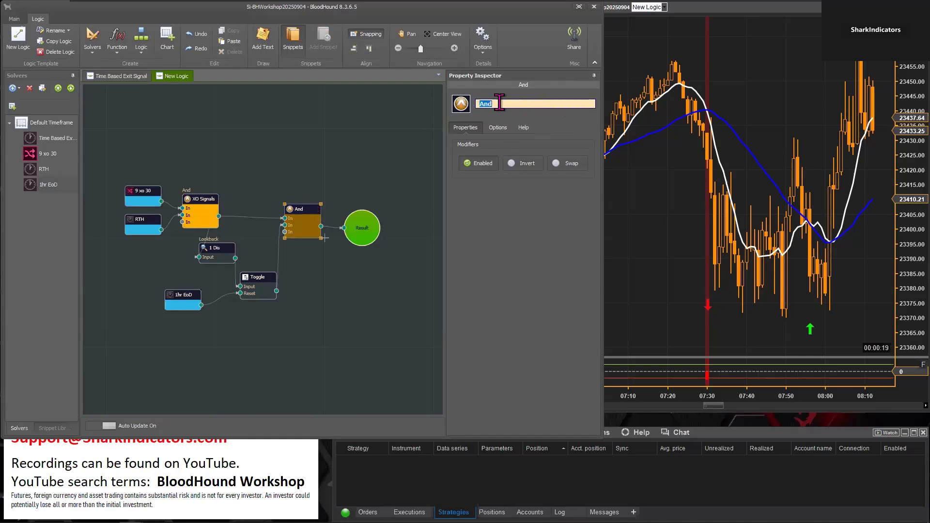
text(!)
text(Day)
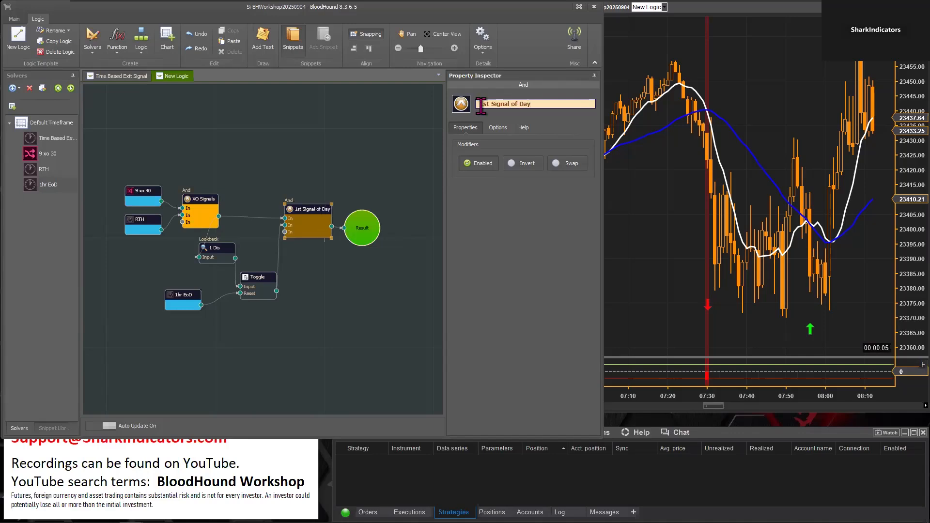
click(361, 233)
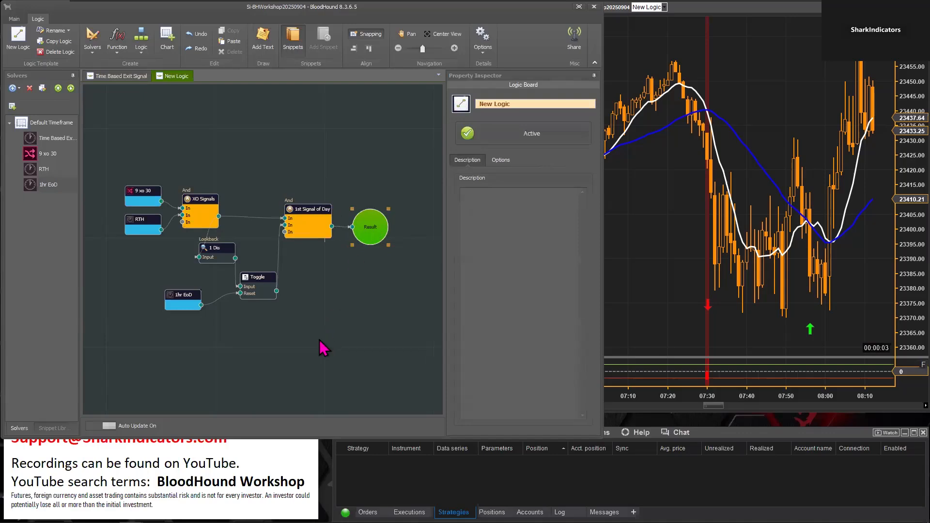
Check the first signal at the RTH open on the chart and feed Result from the Toggle for comparison
scroll(339, 342, up, 2)
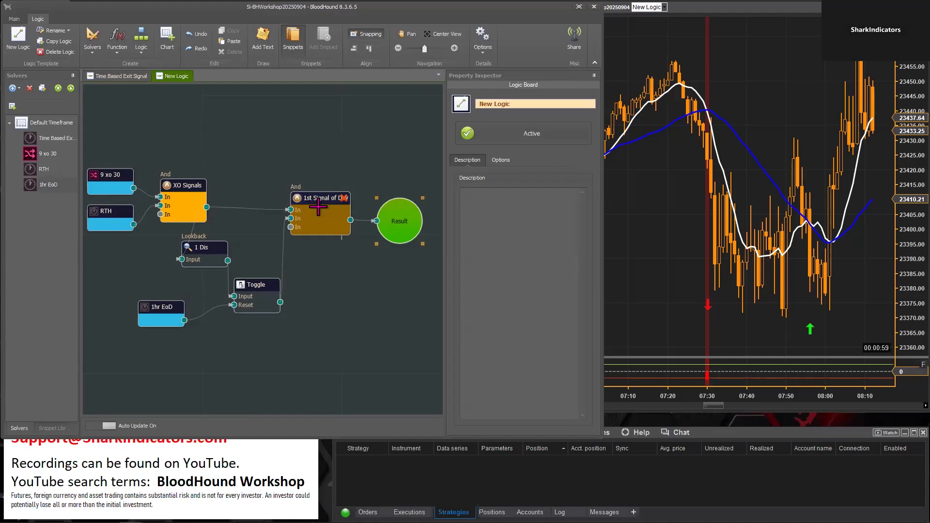
drag(694, 270, 613, 268)
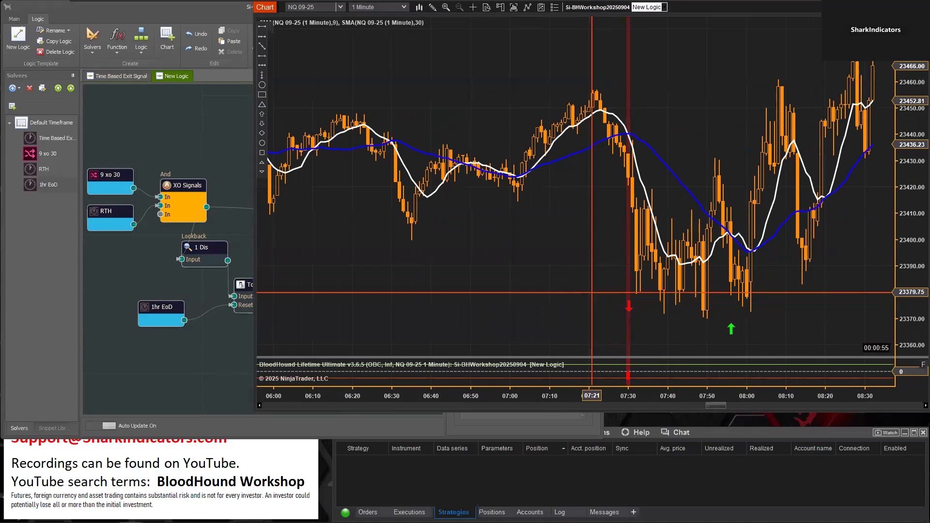
click(193, 380)
drag(393, 237, 372, 277)
drag(280, 303, 355, 260)
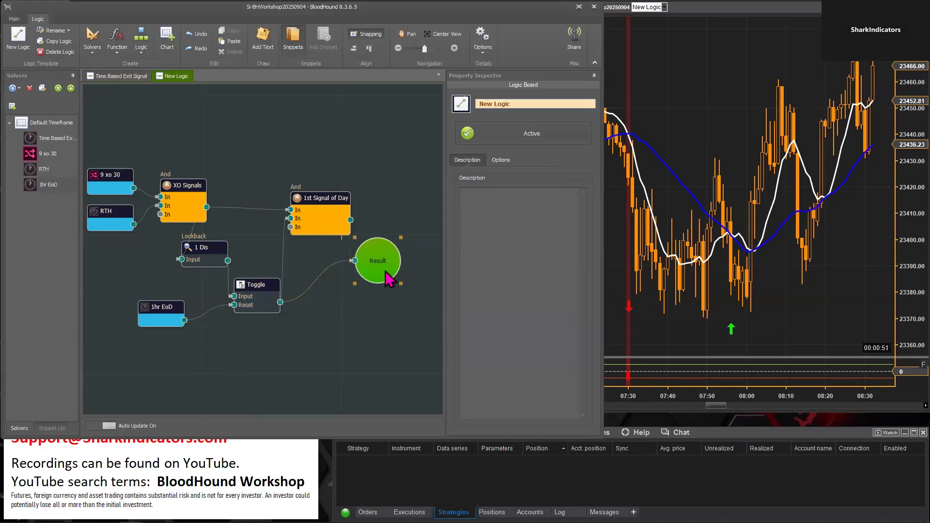
drag(380, 260, 364, 279)
Examine the Toggle's Input and Reset signal actions and compare its output with the chart around the RTH open
click(254, 291)
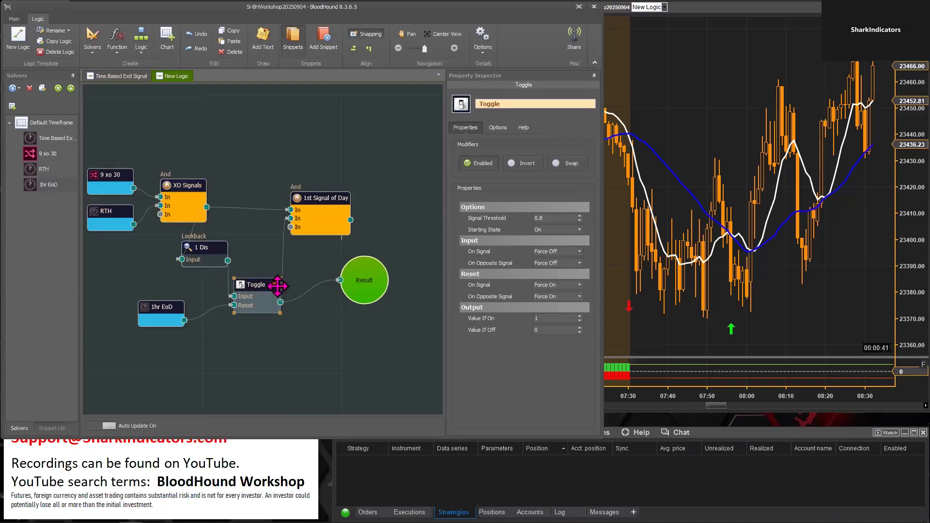
scroll(338, 378, up, 1)
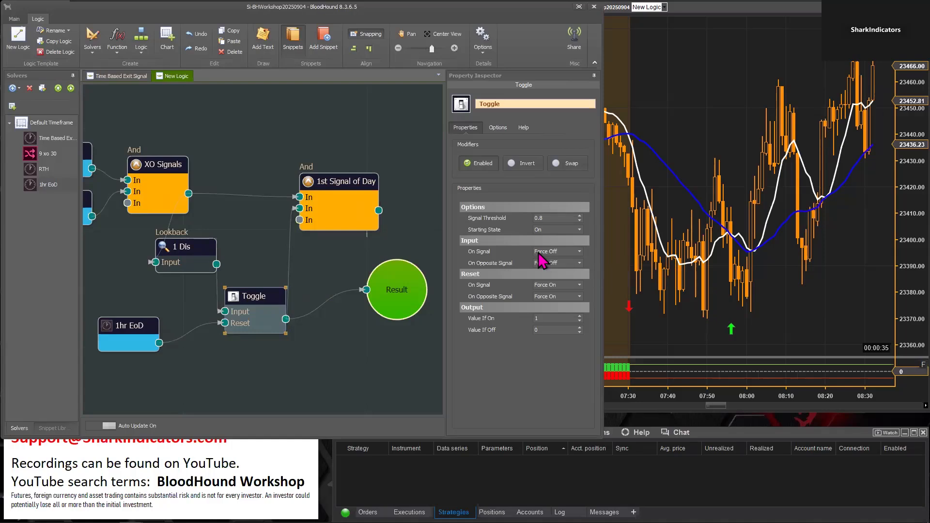
mouse_move(561, 272)
mouse_move(517, 262)
click(676, 327)
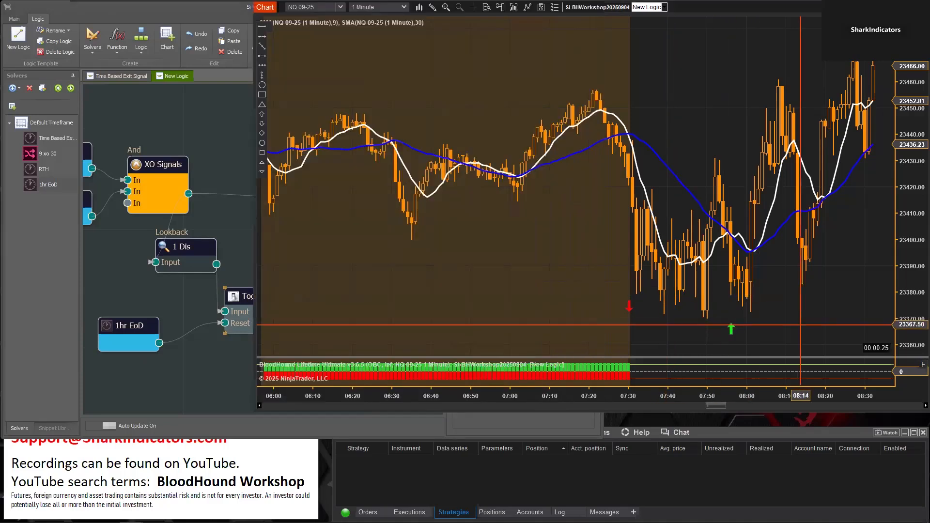
Compare the Toggle's output around the RTH open on the chart with its Input and Reset signal actions
drag(800, 325, 738, 327)
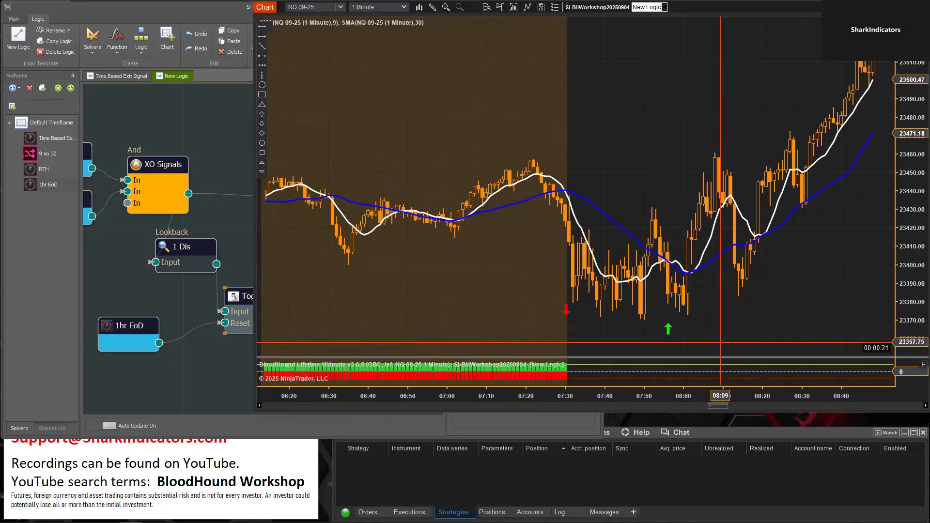
click(213, 379)
click(247, 294)
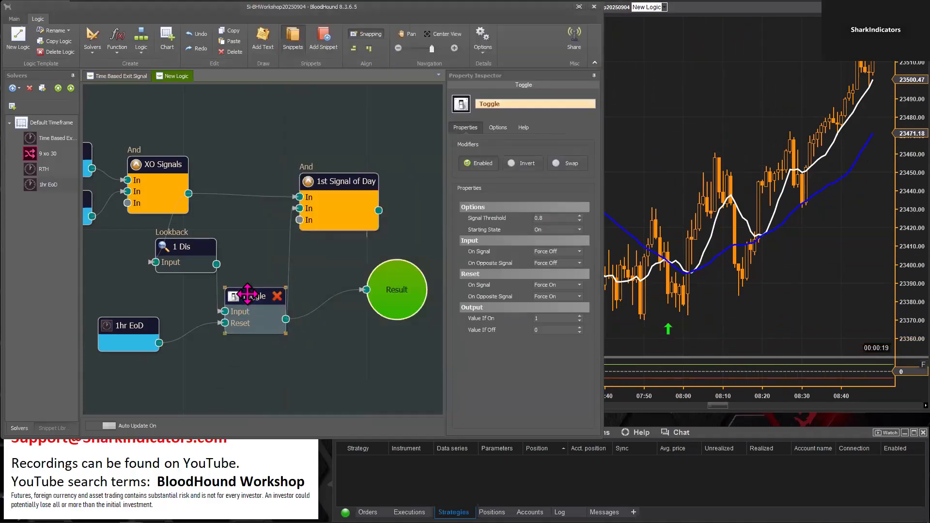
drag(343, 183, 346, 179)
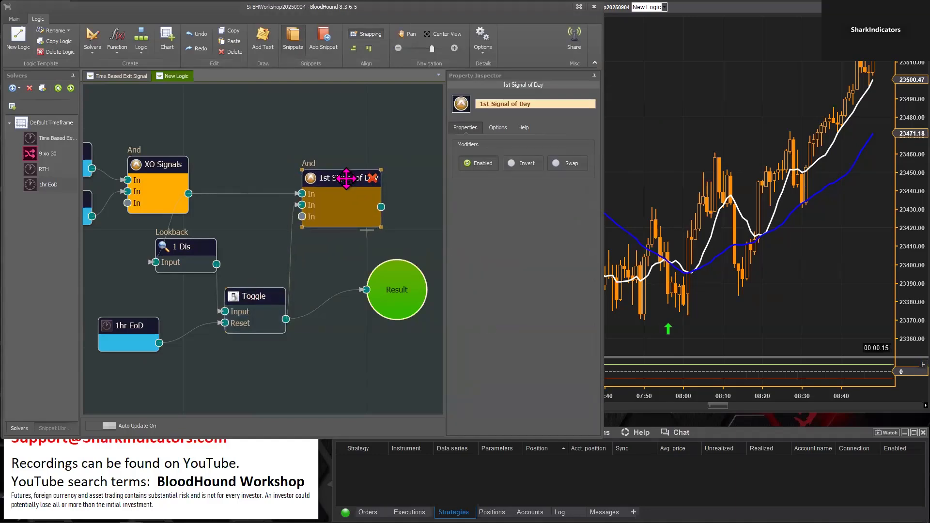
click(252, 297)
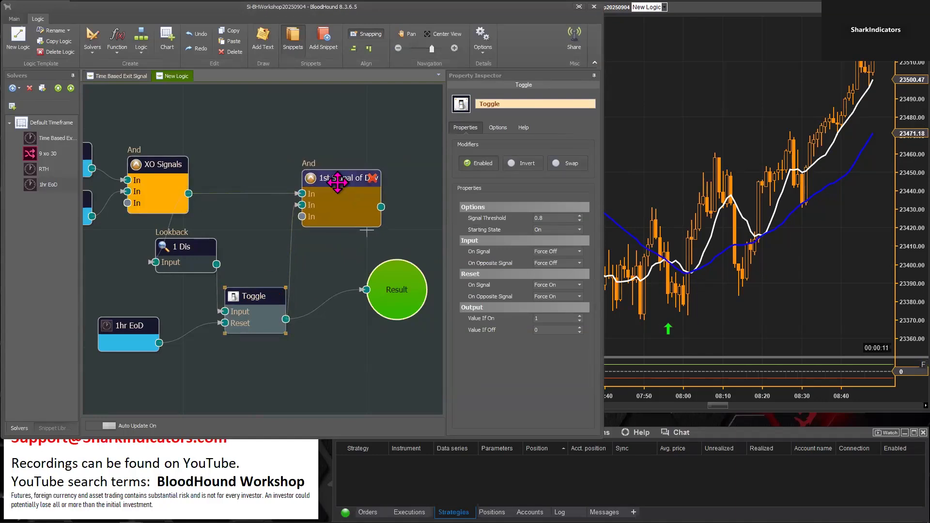
Feed Result from the 1st Signal of Day node instead of the Toggle and place it beside that node
drag(365, 375, 313, 376)
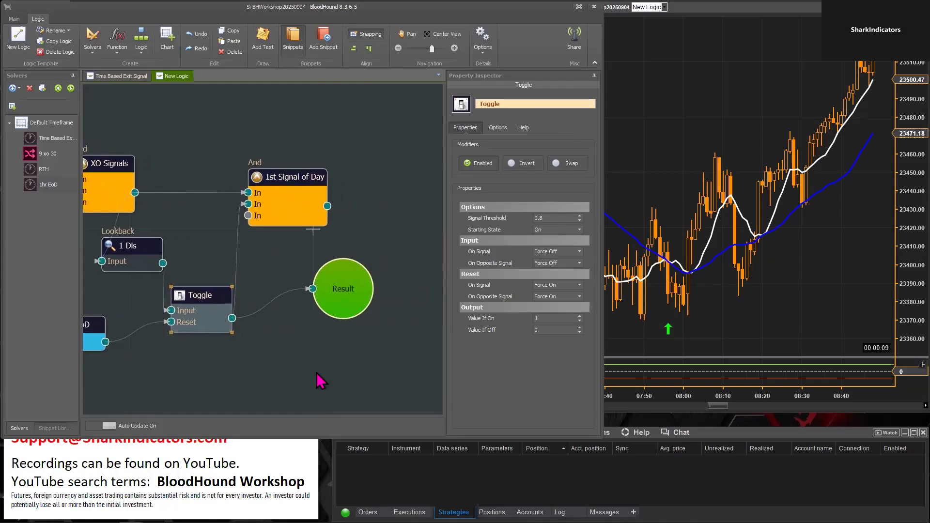
drag(337, 302, 382, 262)
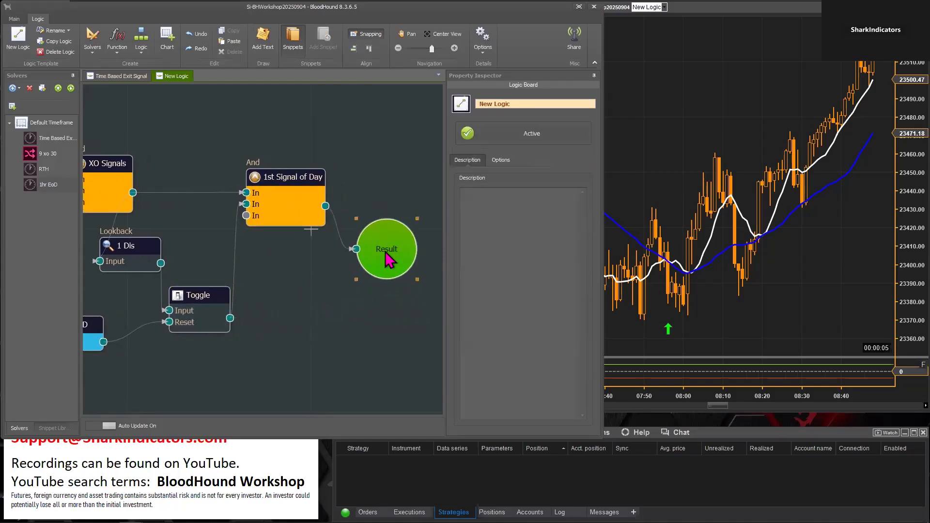
click(326, 337)
scroll(326, 341, down, 2)
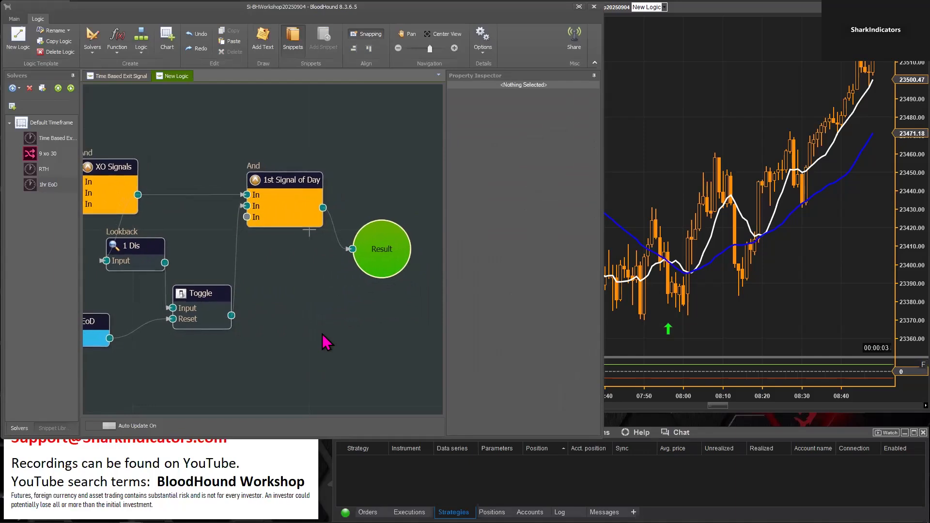
Check the first signal of the day on the chart from before the RTH open through 09:30
click(722, 335)
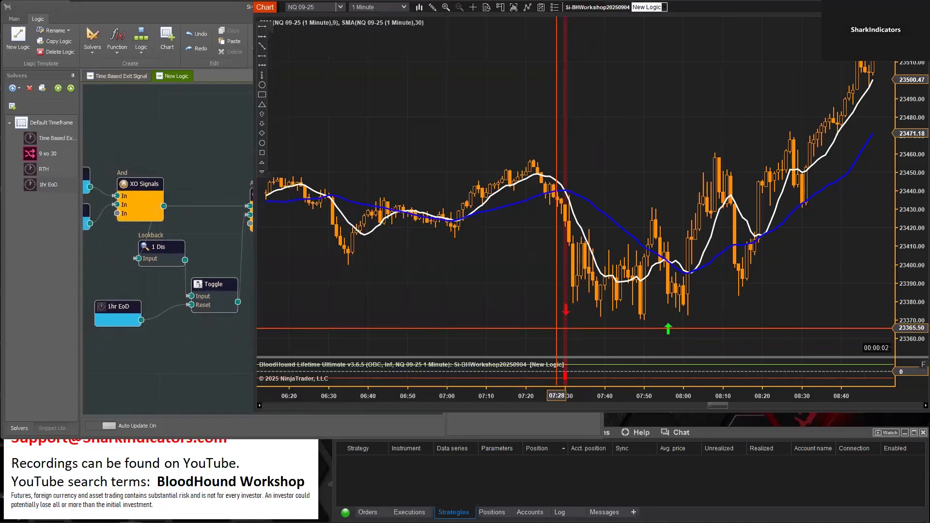
scroll(678, 266, down, 3)
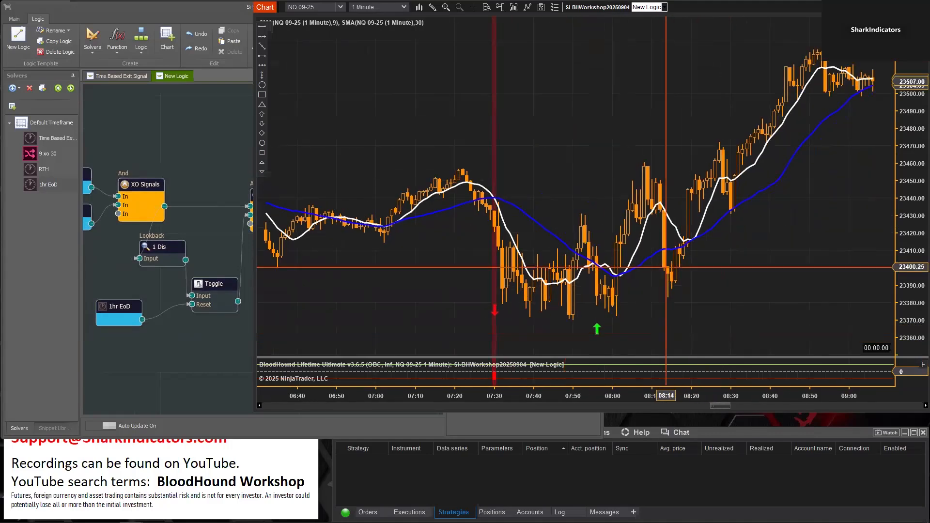
scroll(737, 266, down, 3)
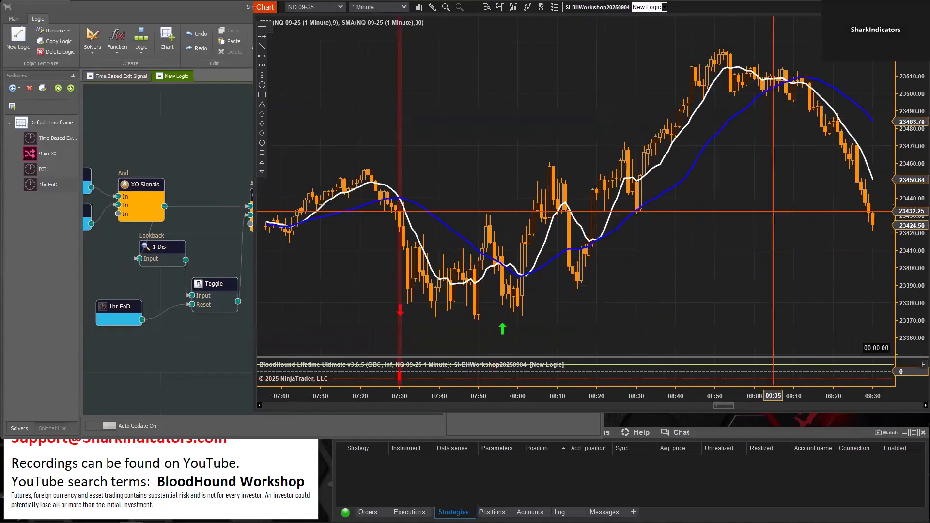
drag(600, 390, 649, 391)
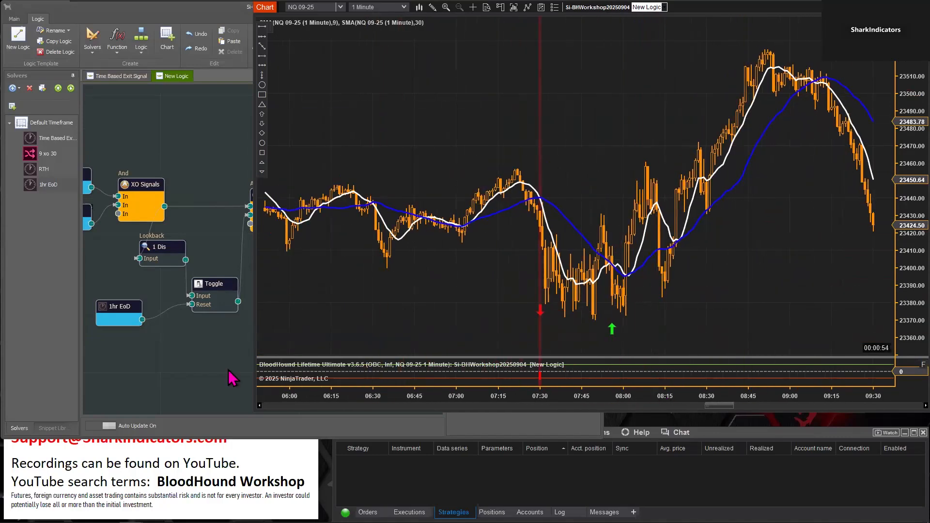
Move Result roughly level with the 1st Signal of Day output and show the Toggle's properties
click(185, 374)
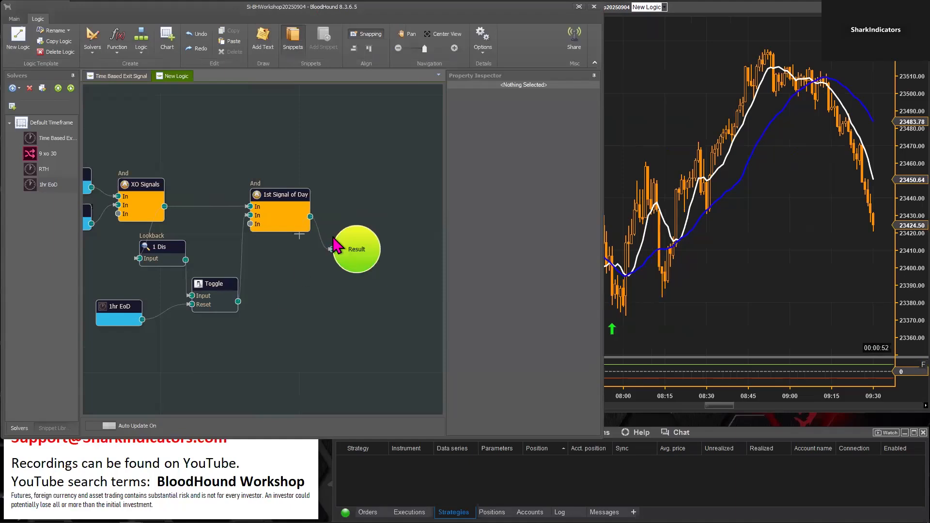
click(358, 224)
click(210, 283)
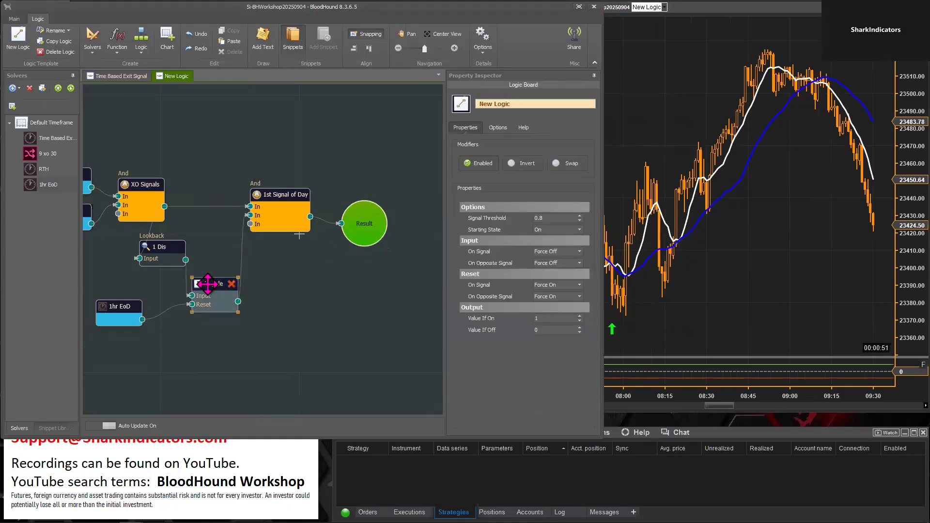
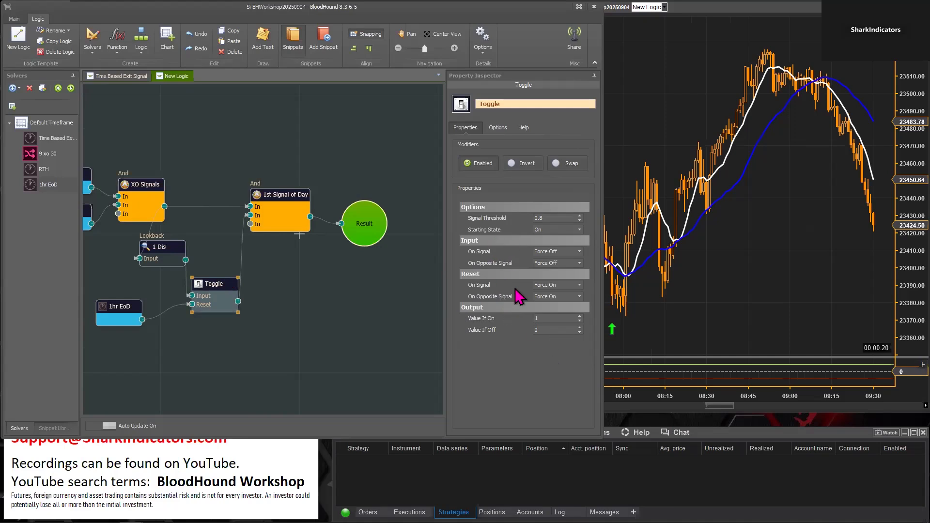
Add a second Toggle function node in the empty area below the 1st Signal of Day node
right_click(289, 302)
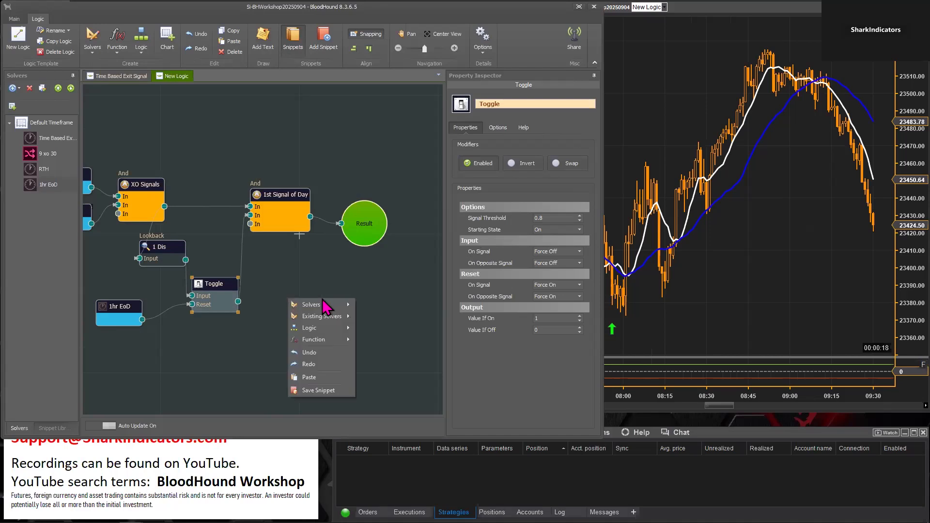
mouse_move(324, 340)
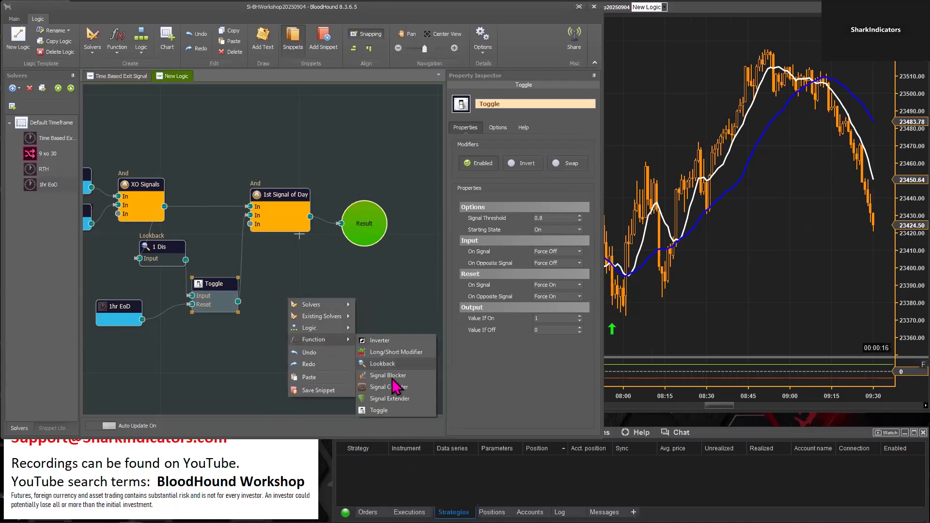
click(379, 410)
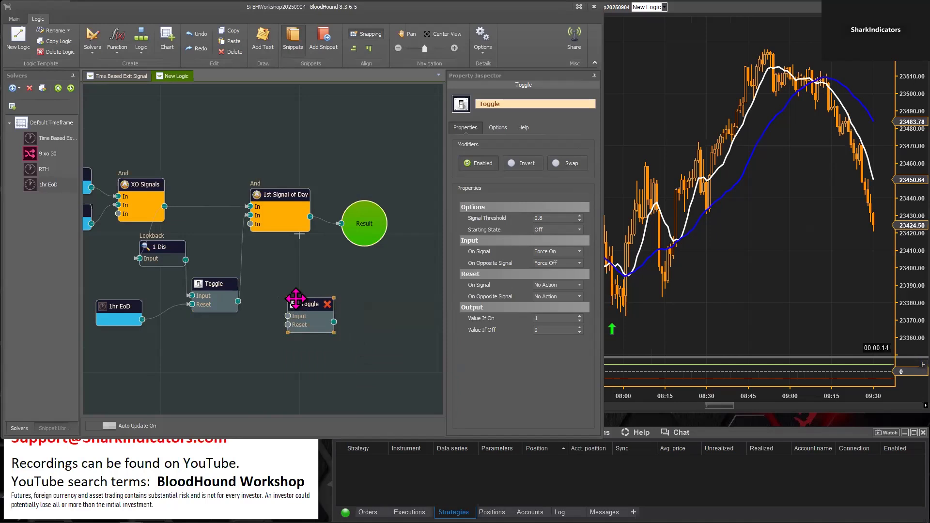
drag(298, 303, 327, 297)
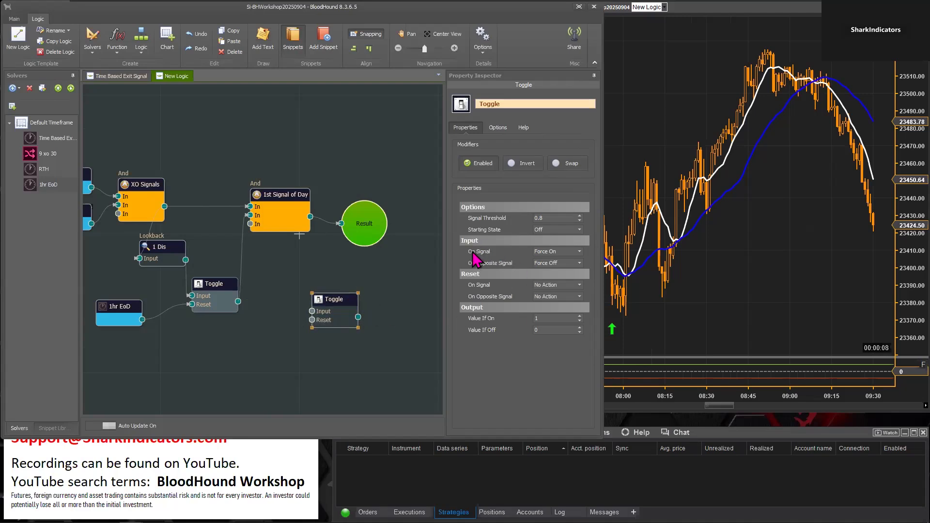
Review the new Toggle's Input and Reset signal actions and the options available for Input On Signal
mouse_move(482, 261)
click(579, 252)
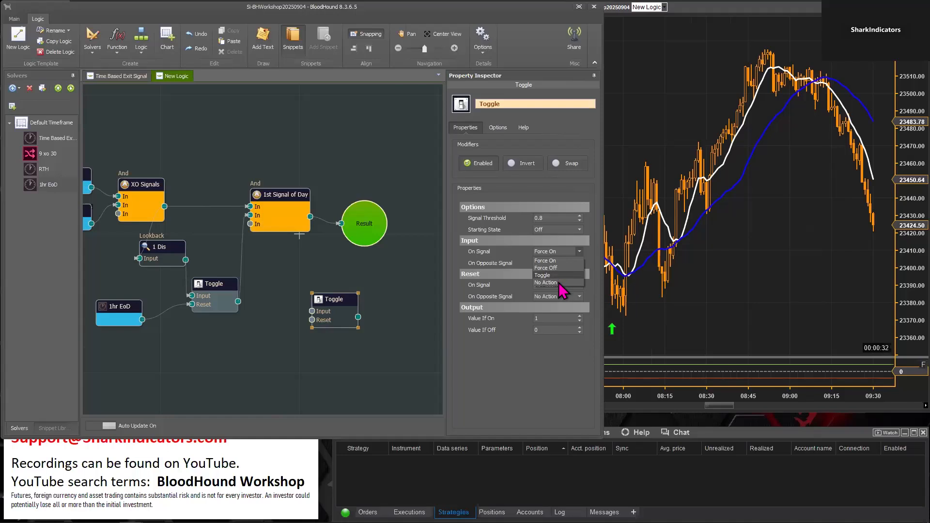
click(538, 373)
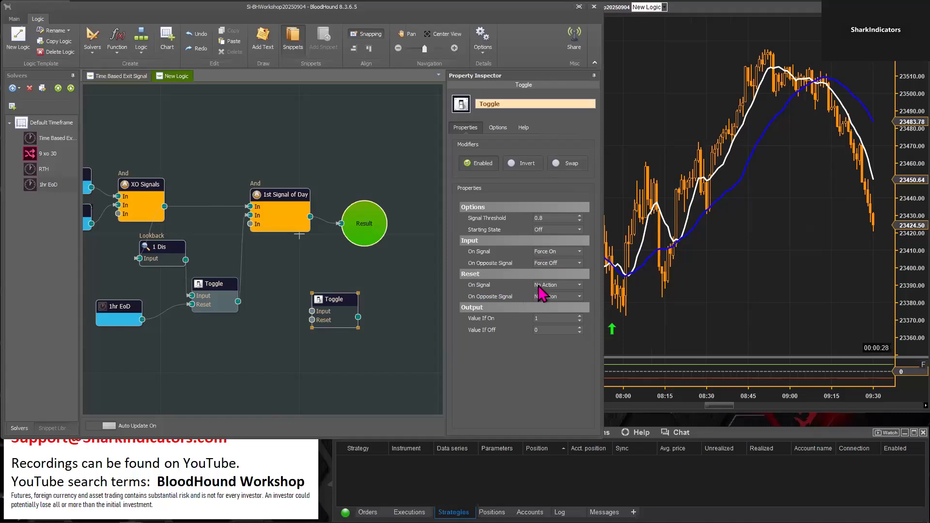
Move the new Toggle above the 1st Signal of Day node and place Result to the right of it
mouse_move(557, 305)
click(326, 299)
drag(327, 299, 268, 120)
drag(279, 331, 316, 390)
drag(417, 275, 420, 202)
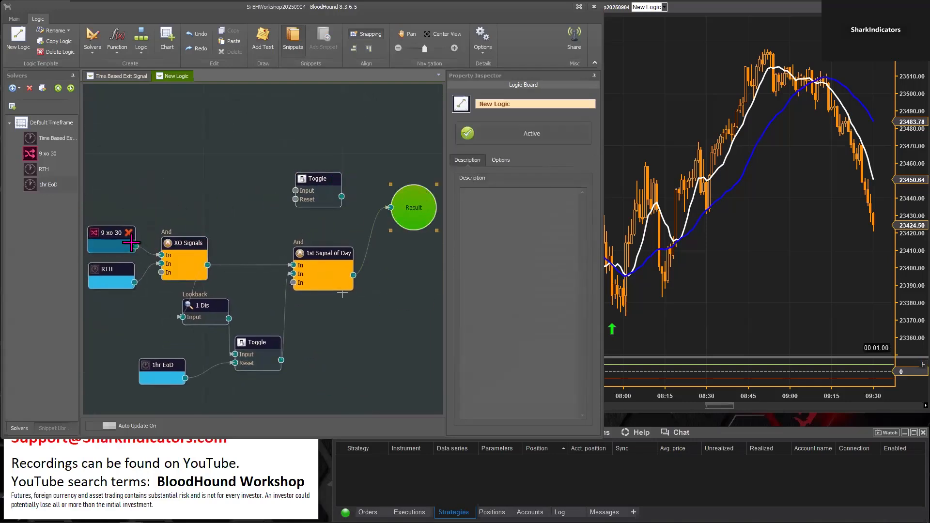
Feed the new Toggle's Input from XO Signals rather than 9 xo 30, and connect Result to the Toggle's output beside it
drag(134, 246, 307, 203)
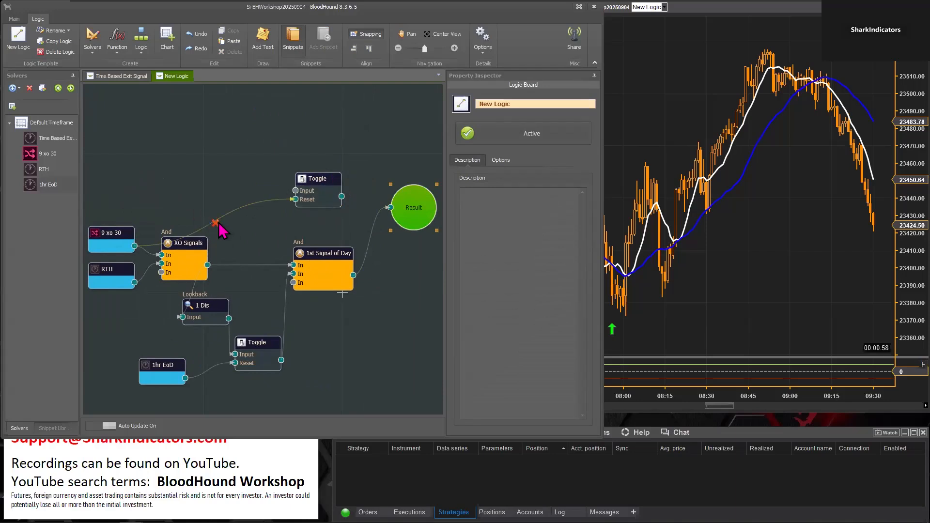
drag(134, 246, 409, 208)
drag(397, 209, 376, 201)
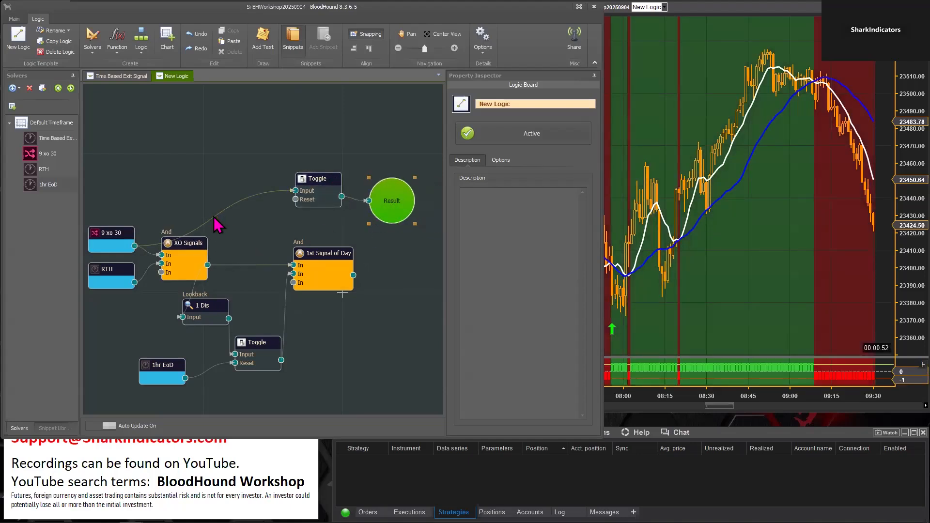
click(217, 224)
mouse_move(208, 265)
mouse_down()
mouse_move(306, 183)
mouse_move(295, 191)
mouse_up()
Check the new Toggle's output on the chart at the 07:30 RTH open and the following crossovers
click(728, 302)
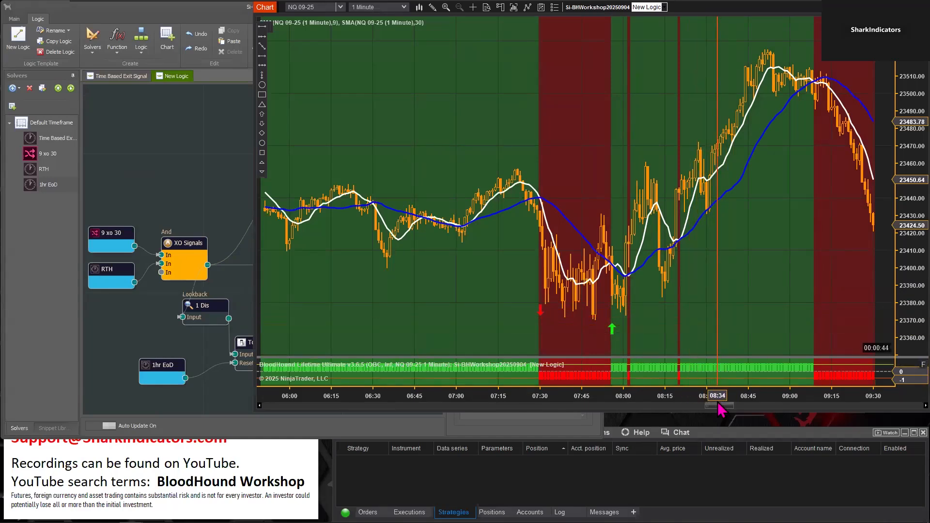
drag(716, 408, 377, 399)
drag(580, 304, 700, 318)
drag(777, 398, 392, 341)
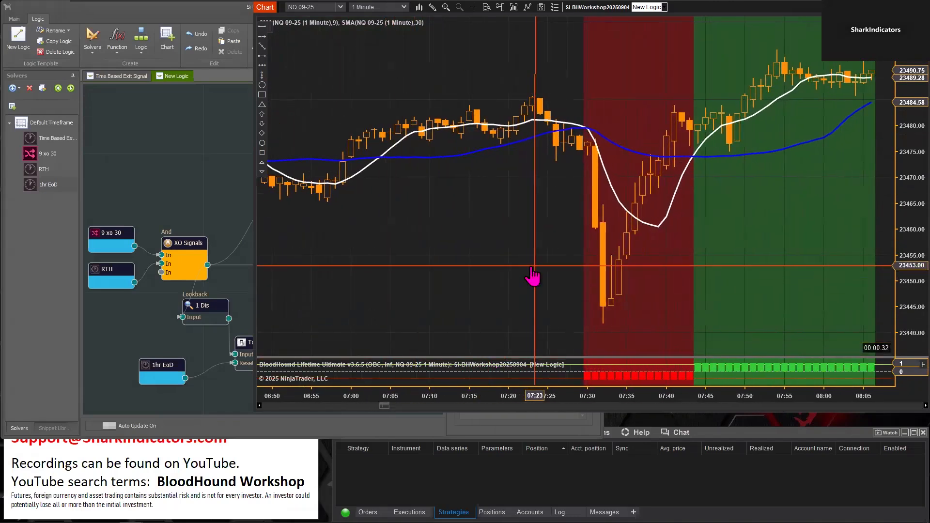
drag(534, 271, 457, 261)
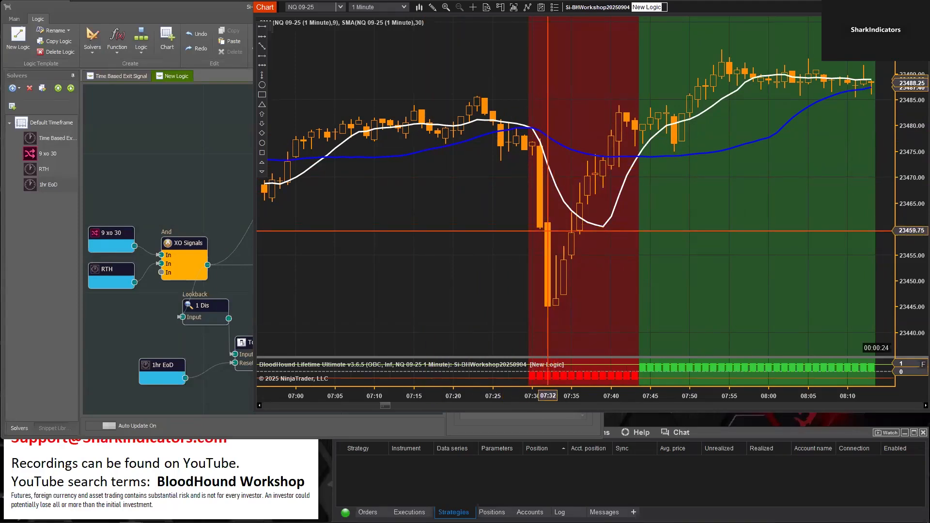
Compare the new Toggle's Starting State and Input signal actions with its output on the chart before and after 07:30
click(218, 162)
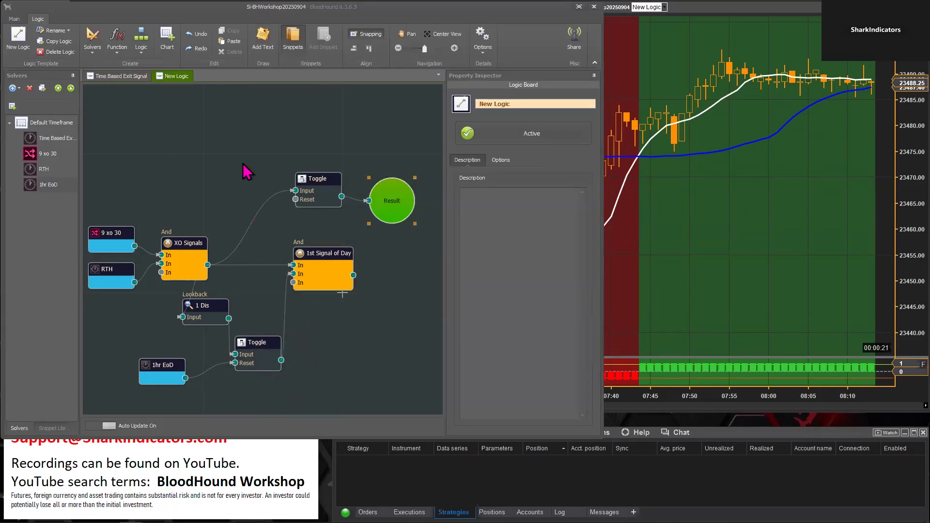
click(313, 175)
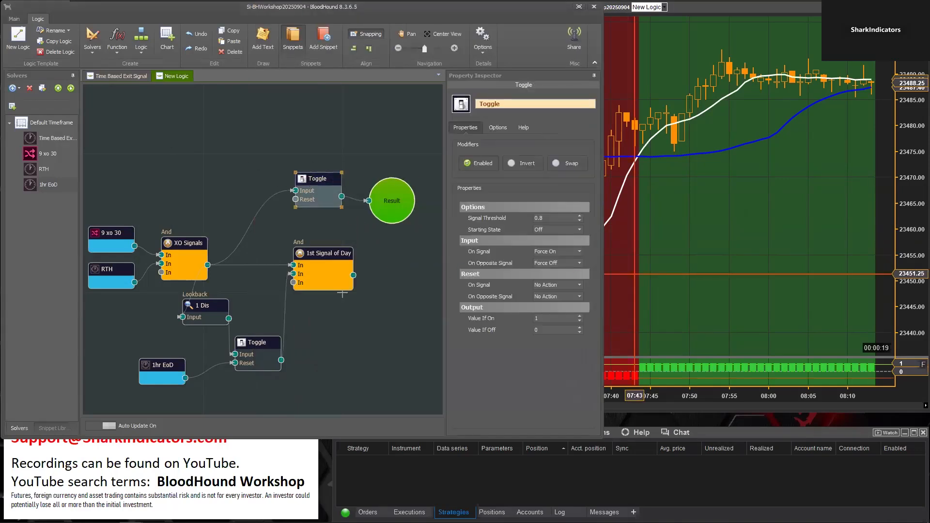
click(684, 277)
scroll(687, 286, up, 5)
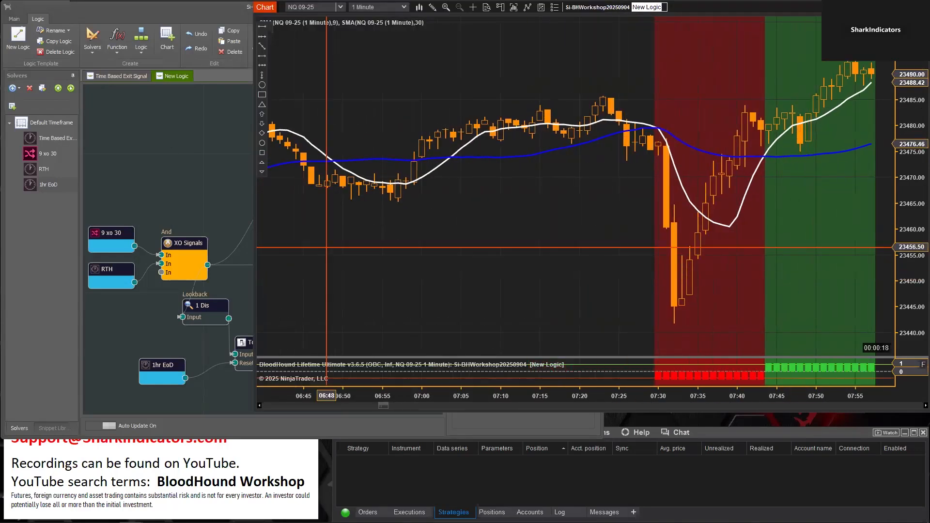
click(191, 184)
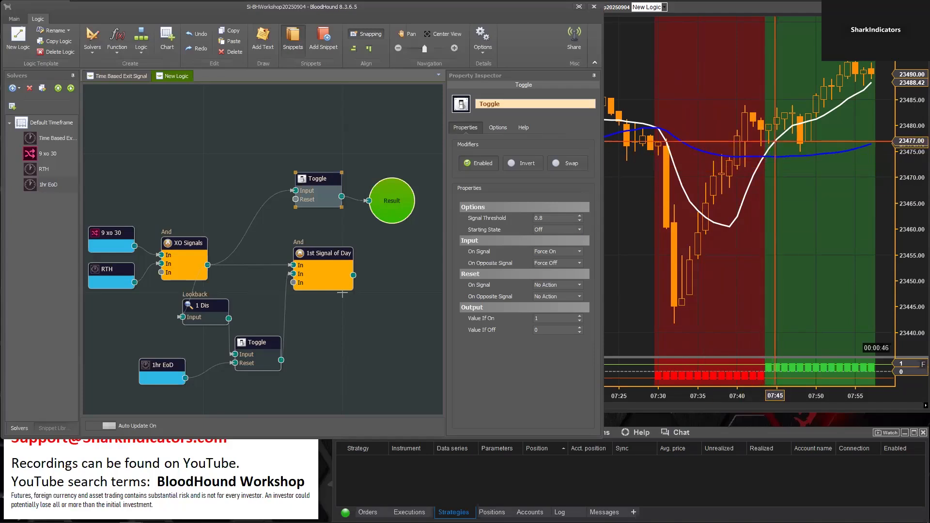
mouse_move(492, 266)
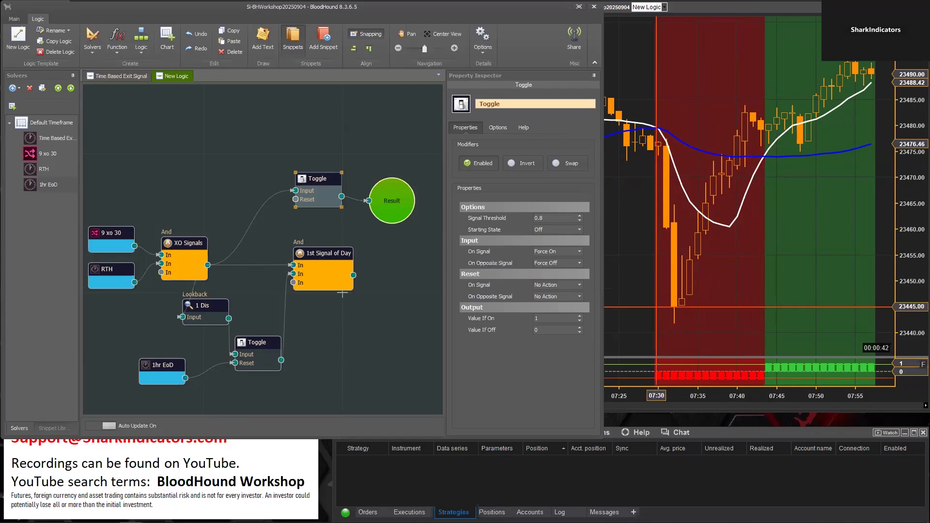
Examine the Toggle's long and short output on the chart through 08:25, enlarging the BloodHound indicator panel slightly
drag(769, 285, 571, 281)
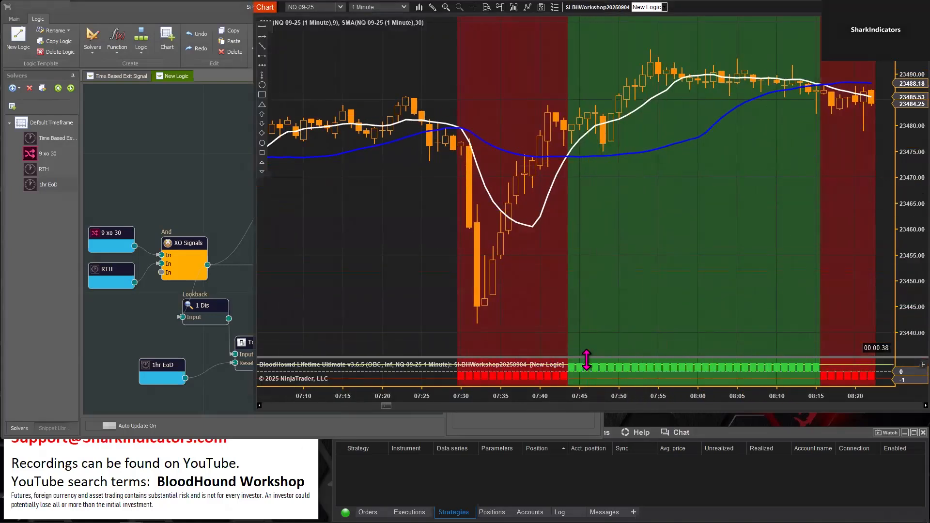
drag(779, 229, 750, 223)
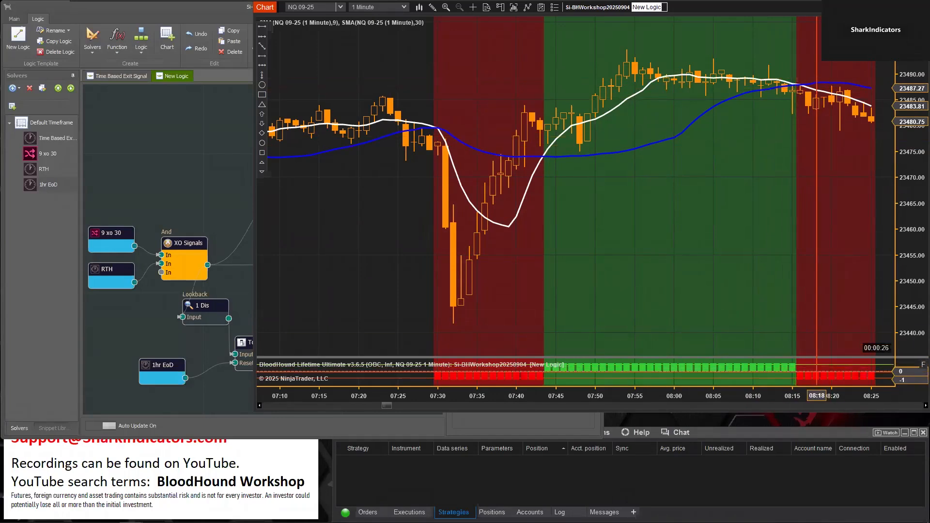
drag(780, 359, 775, 322)
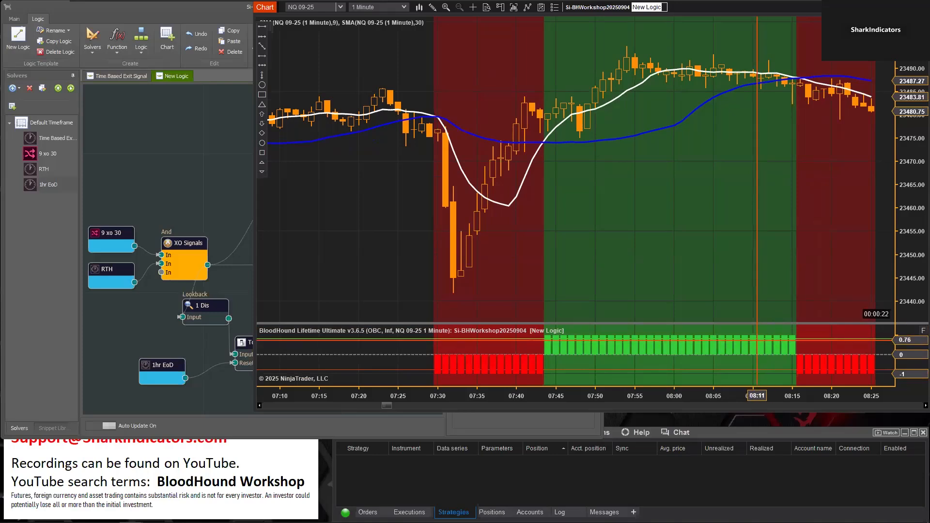
drag(757, 328, 755, 354)
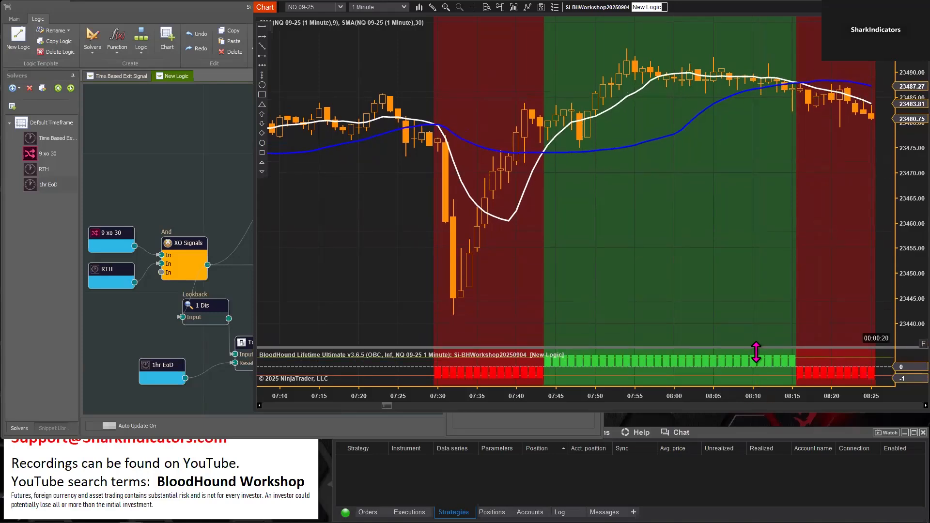
Connect 1hr EoD to the new Toggle's Reset and shift the 1hr EoD node slightly
click(193, 149)
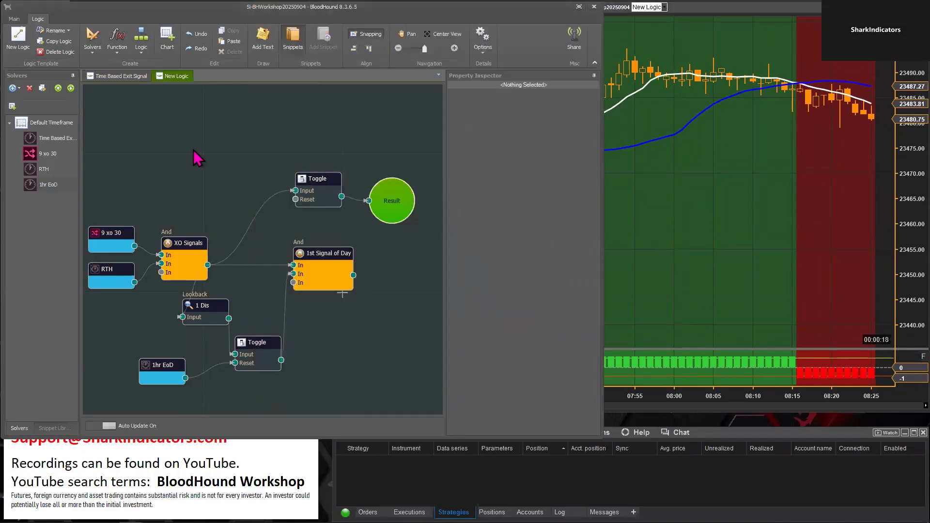
click(337, 201)
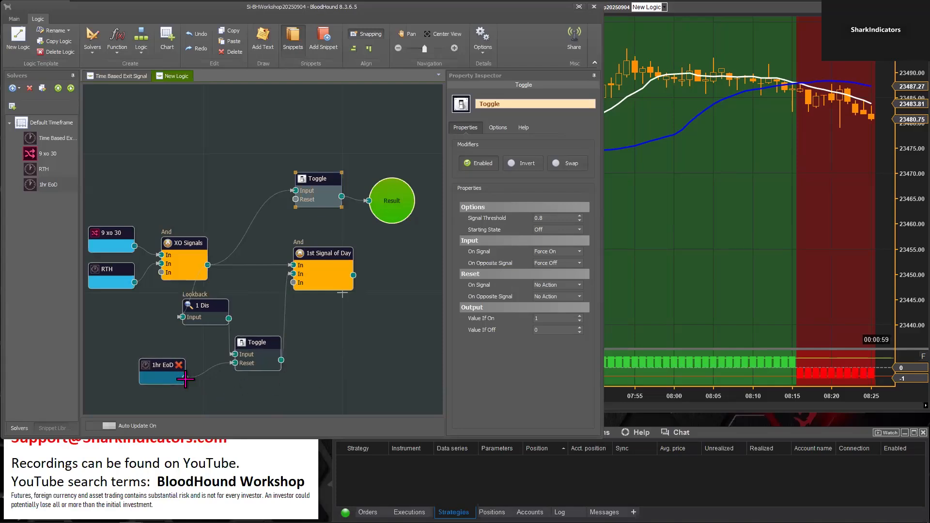
drag(185, 378, 295, 199)
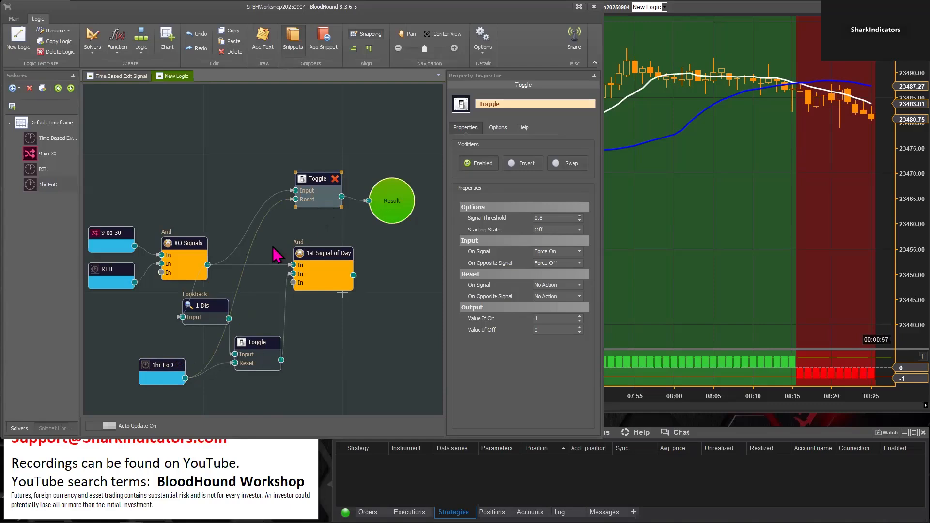
drag(158, 363, 163, 360)
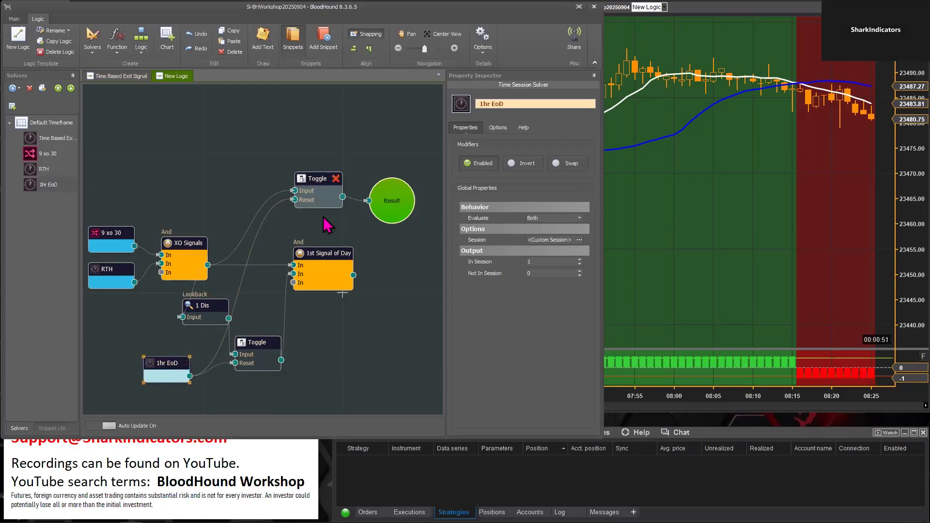
Set the new Toggle's Reset actions for On Signal and On Opposite Signal to Force Off
click(317, 181)
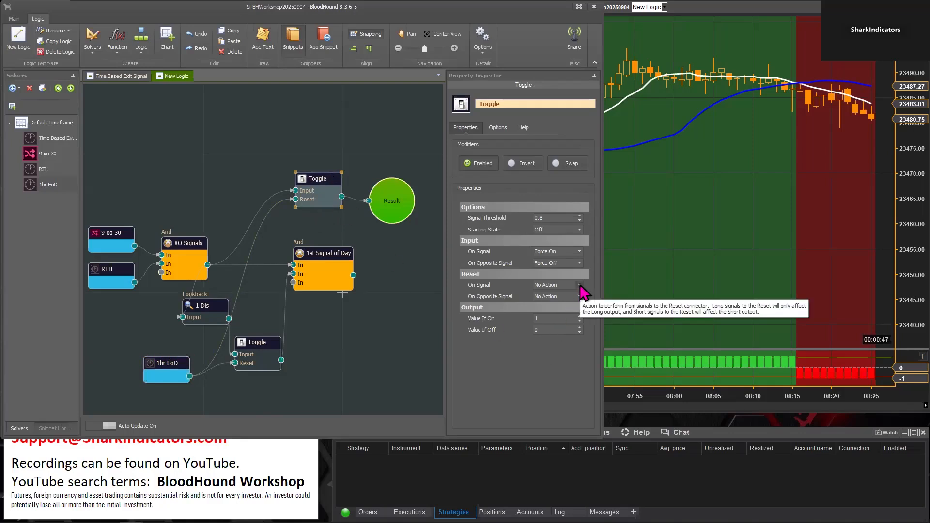
click(580, 285)
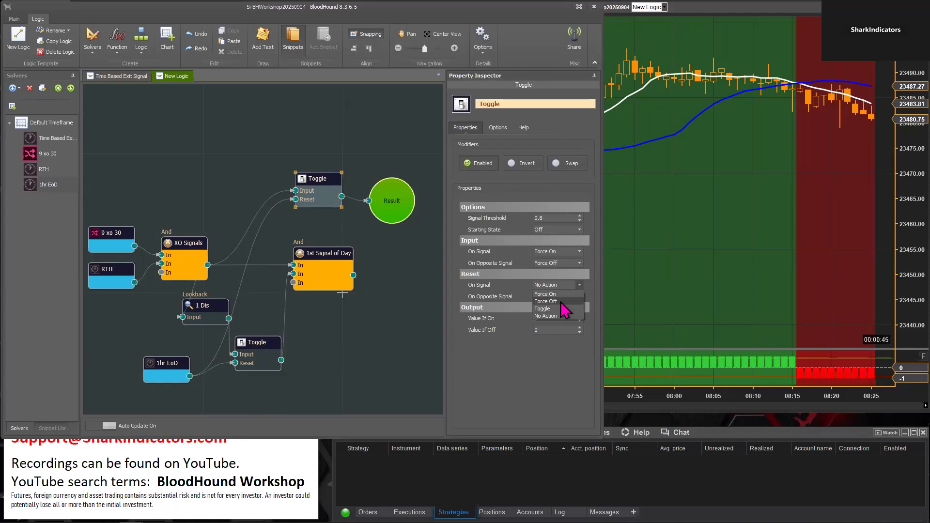
click(547, 302)
click(578, 296)
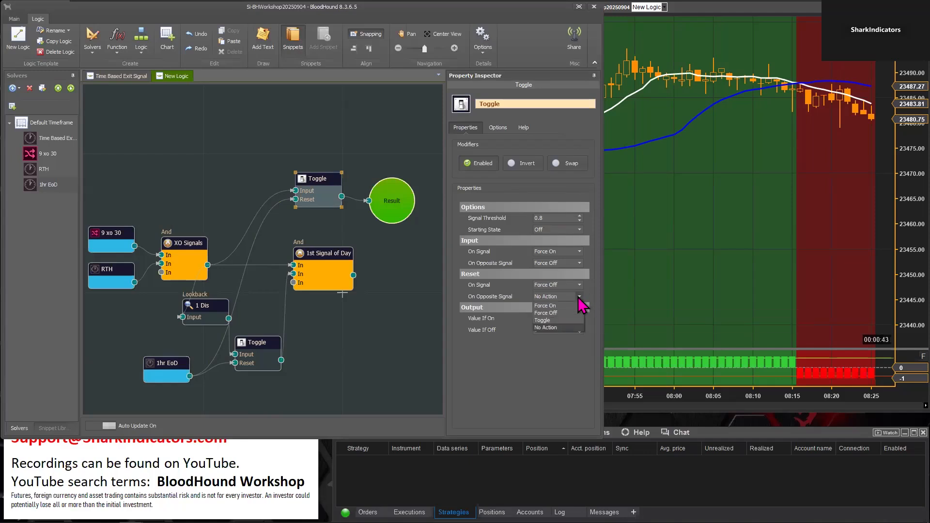
click(566, 313)
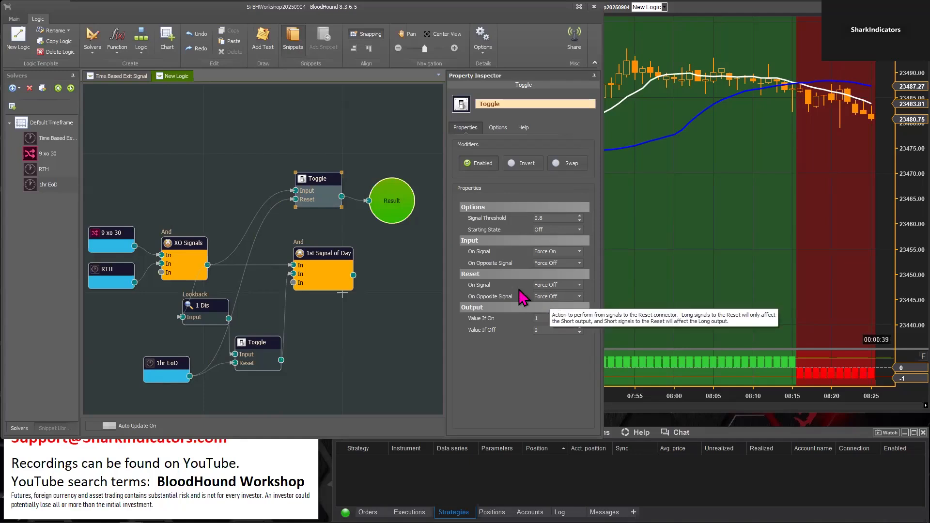
Check on the chart how the Toggle's output behaves through the end-of-day reset around 17:00 and after it
click(736, 245)
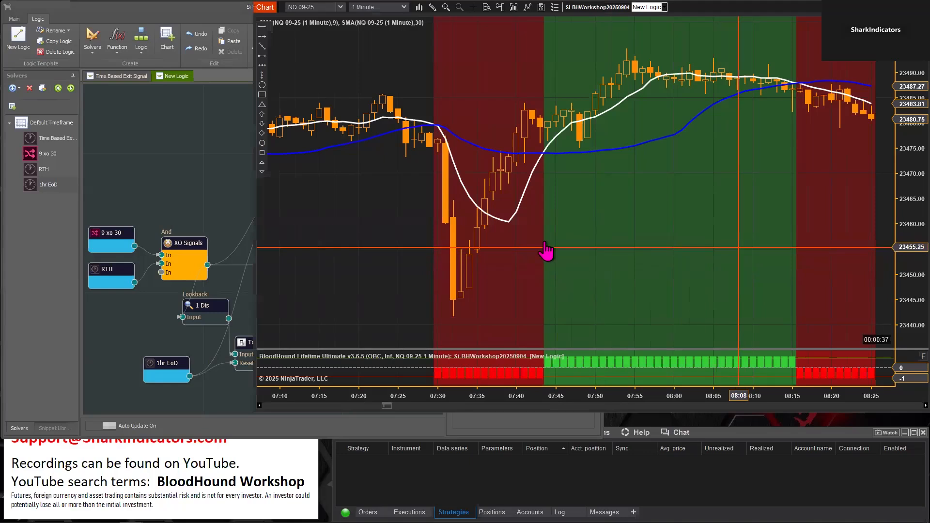
scroll(581, 251, down, 10)
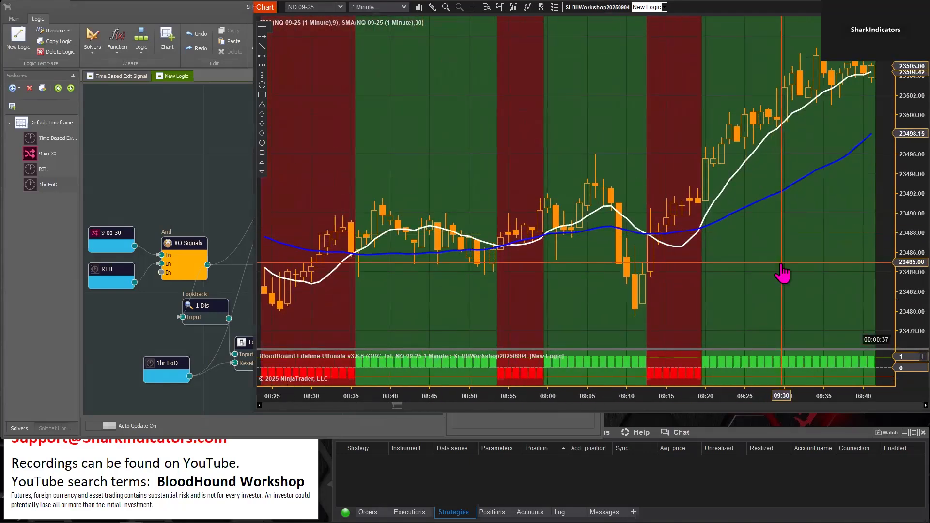
scroll(782, 274, down, 6)
drag(679, 276, 450, 243)
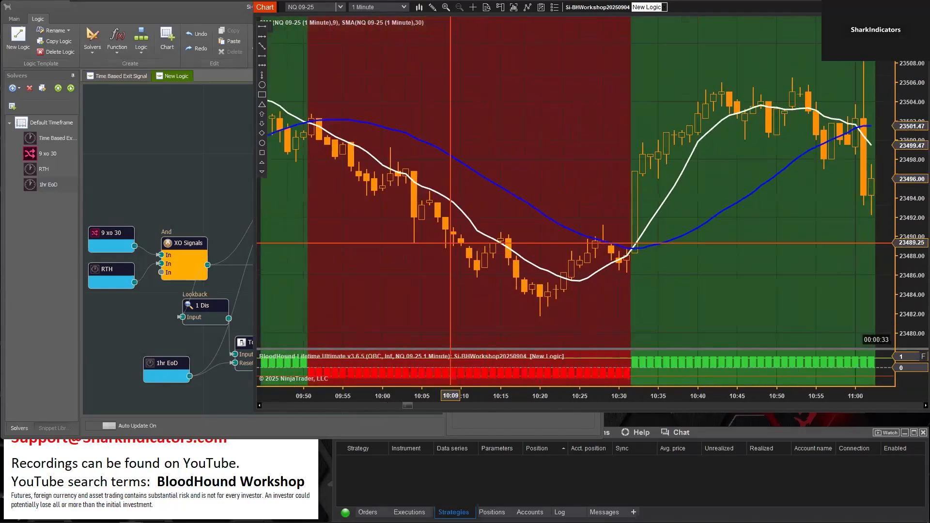
click(843, 405)
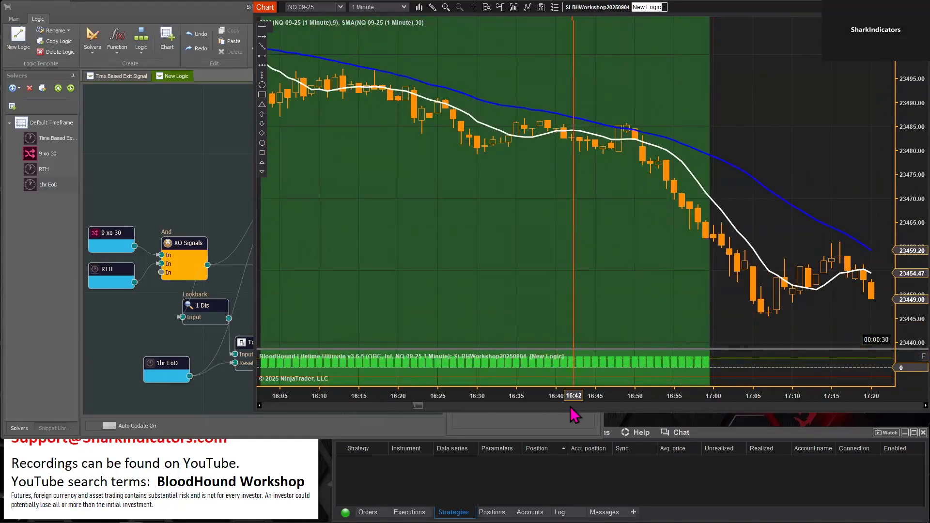
drag(578, 395, 662, 393)
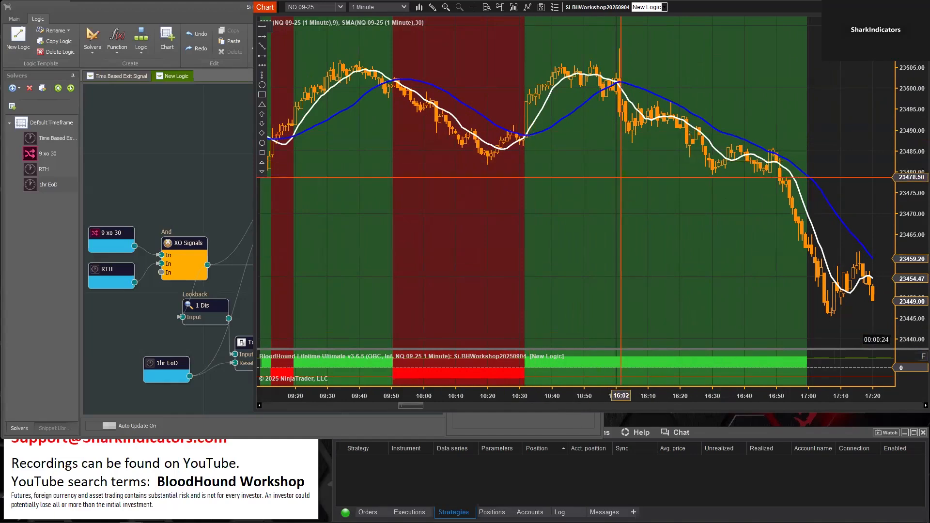
scroll(620, 257, down, 5)
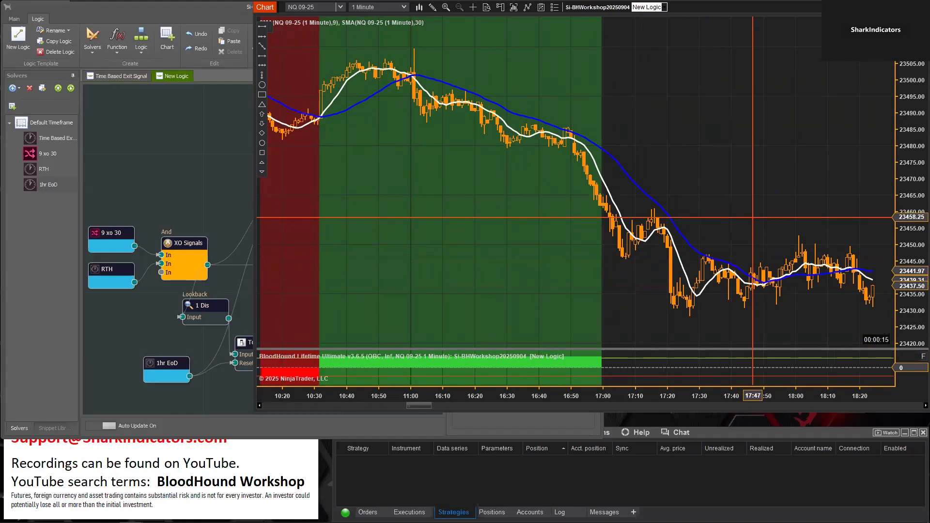
Check on the chart how the Toggle's output behaves overnight from 17:00 until the next session's first crossovers around 07:30
drag(753, 163, 453, 193)
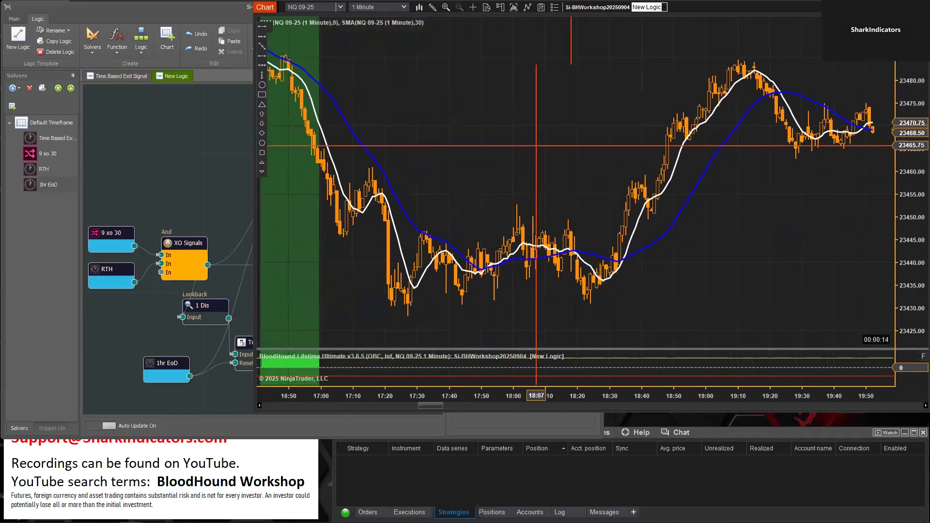
drag(652, 242, 383, 201)
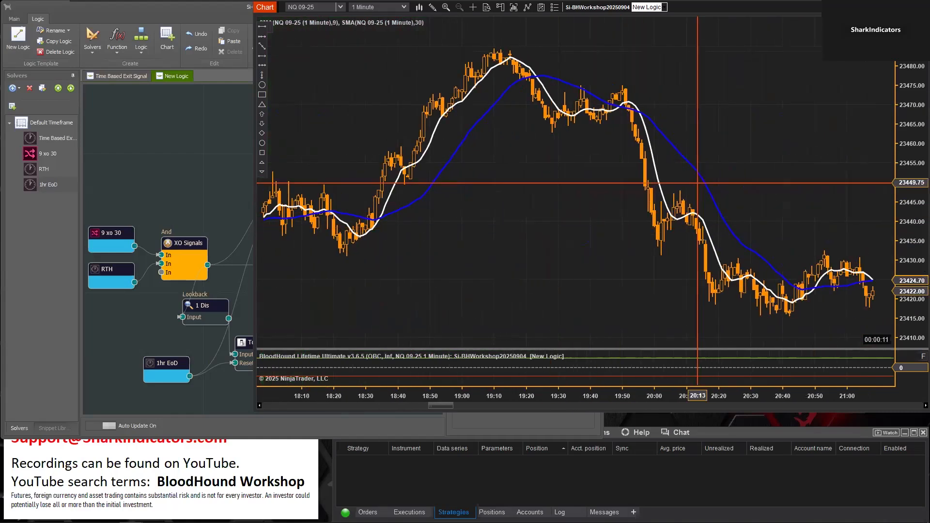
drag(758, 158, 499, 147)
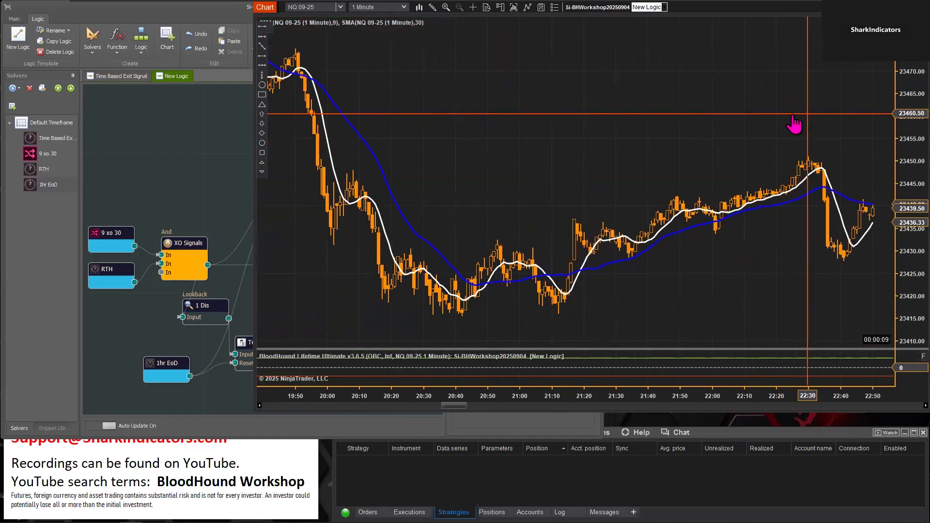
drag(742, 125, 417, 125)
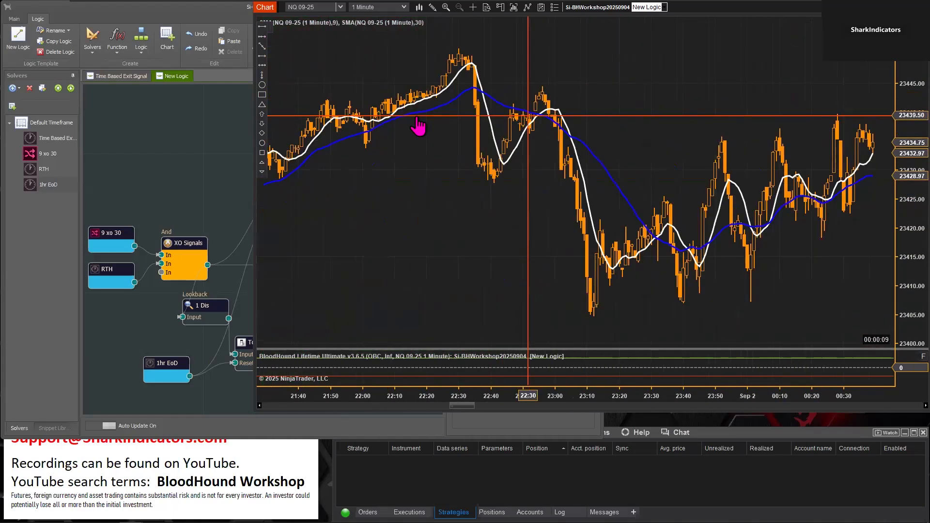
click(850, 406)
click(850, 405)
click(850, 406)
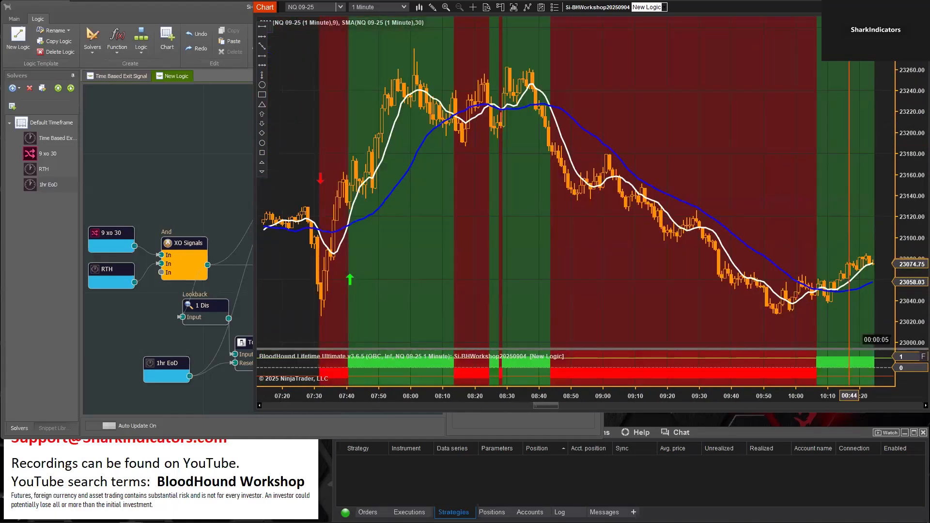
scroll(683, 266, left, 10)
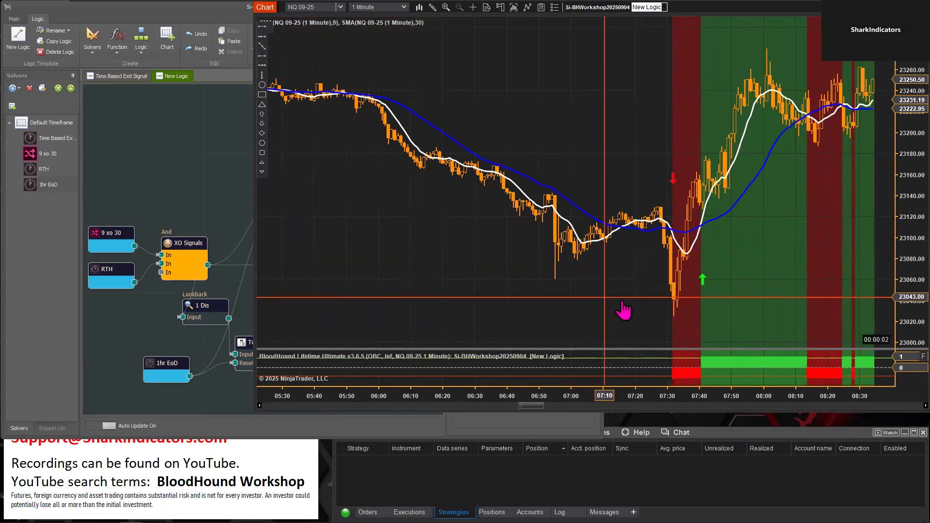
scroll(615, 310, left, 2)
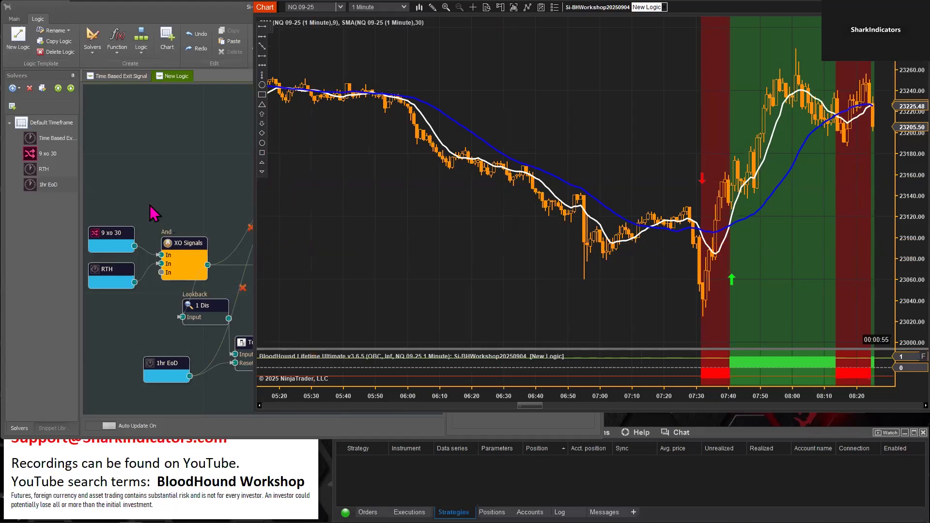
Shift the XO Signals and Result nodes slightly, and review the settings of the RTH solver and the upper Toggle
click(150, 183)
mouse_move(188, 250)
mouse_down()
mouse_move(170, 256)
mouse_move(179, 237)
mouse_up()
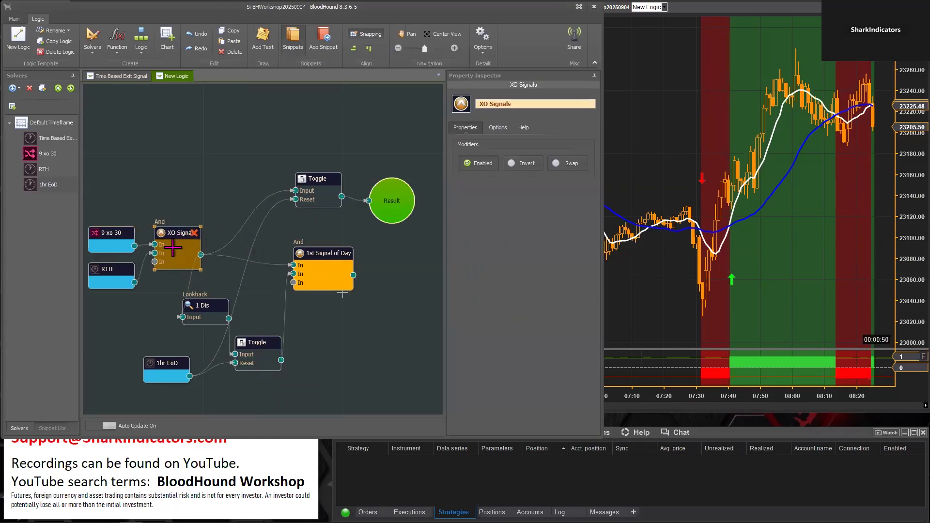
click(119, 271)
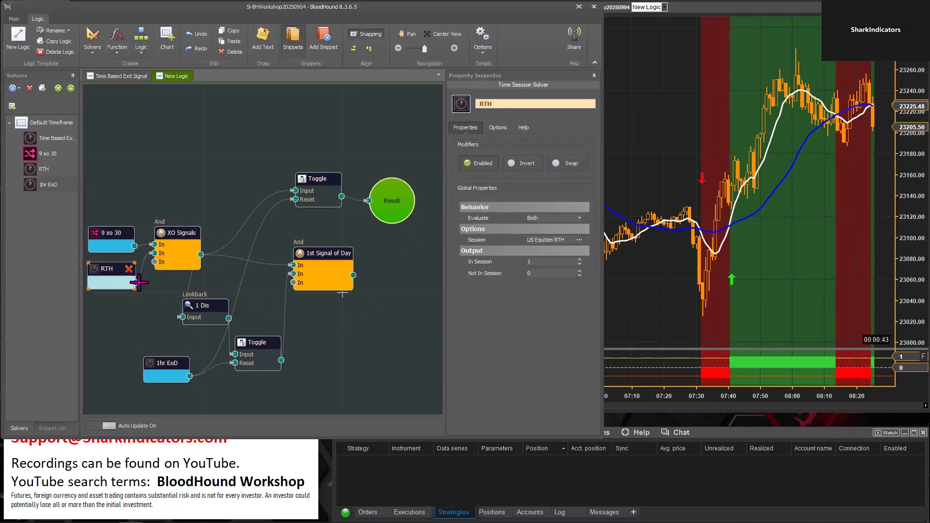
click(392, 205)
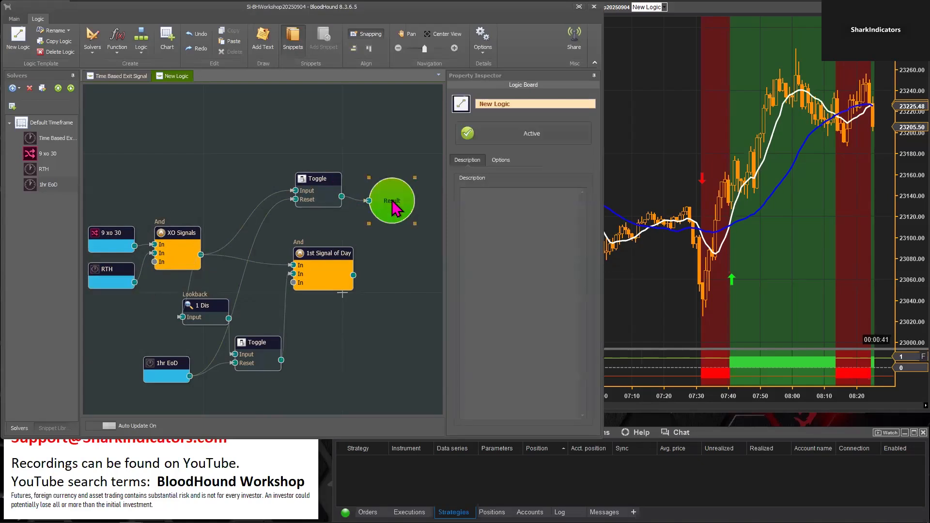
drag(392, 206, 386, 203)
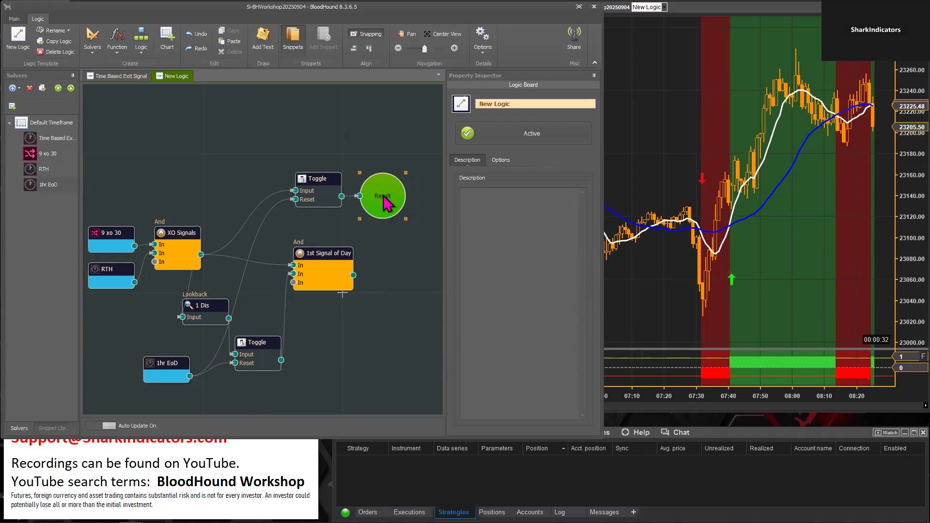
click(317, 180)
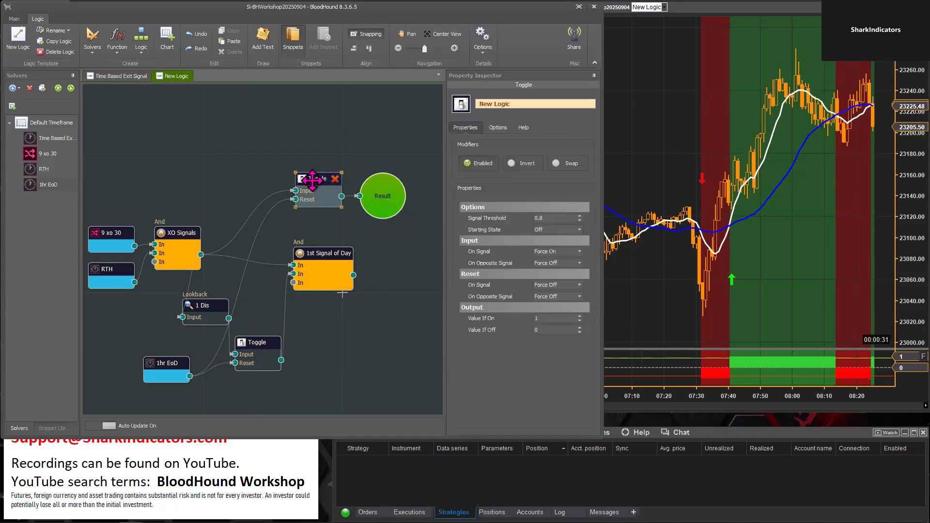
mouse_move(506, 298)
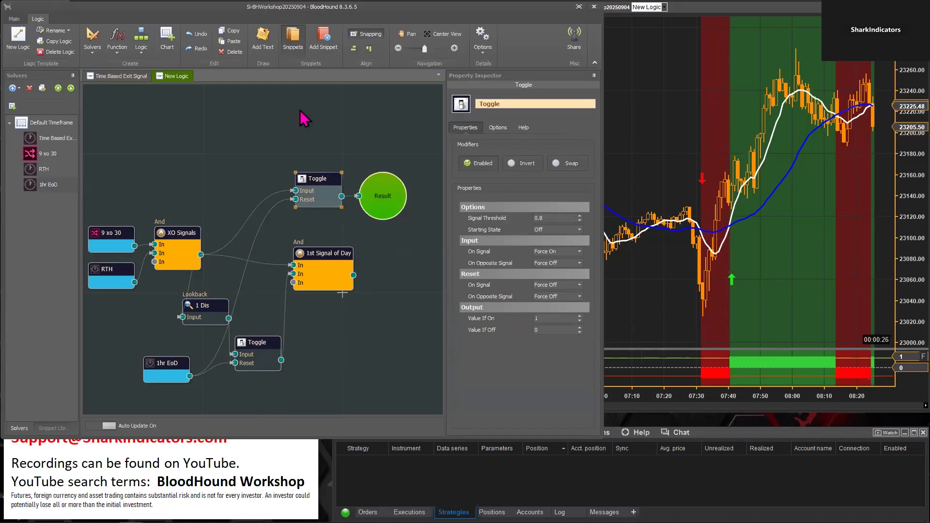
Add a Signal Extender function node just above the upper Toggle and examine its Extend Signal For setting
right_click(281, 114)
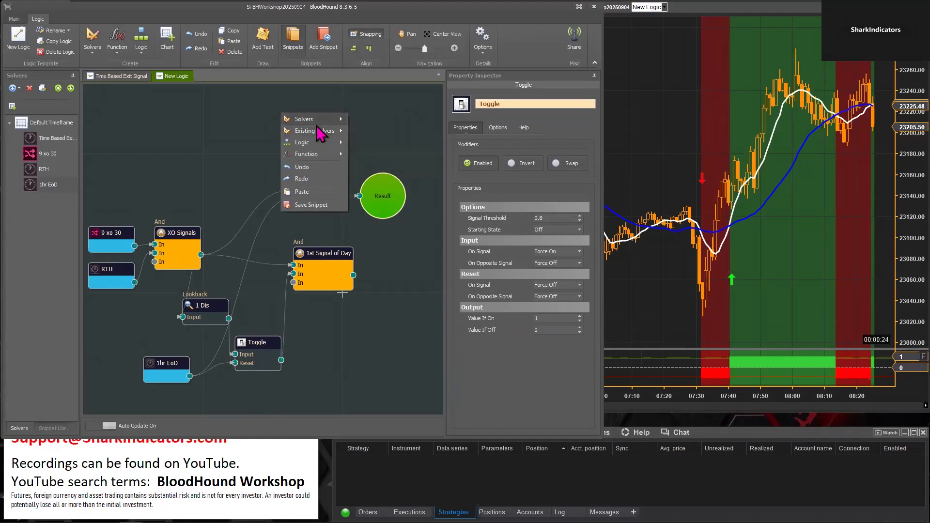
mouse_move(314, 157)
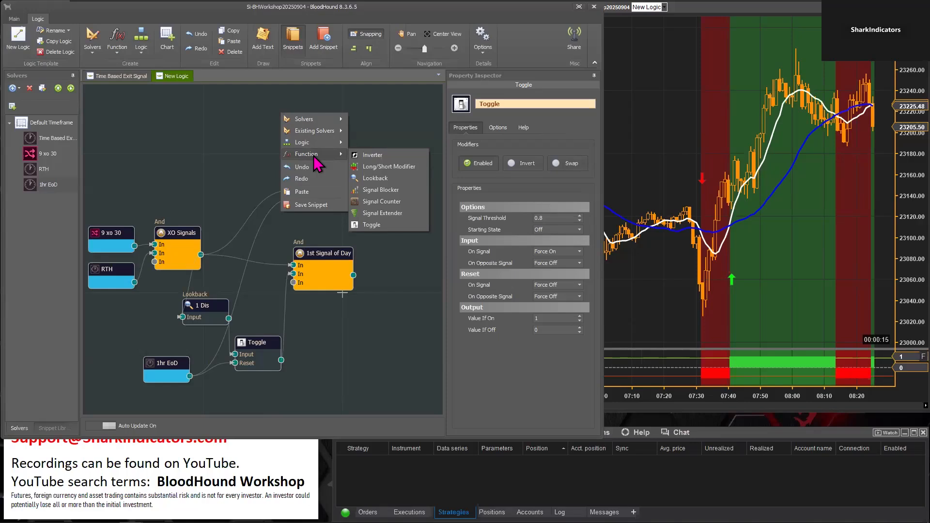
click(383, 213)
drag(306, 121, 311, 131)
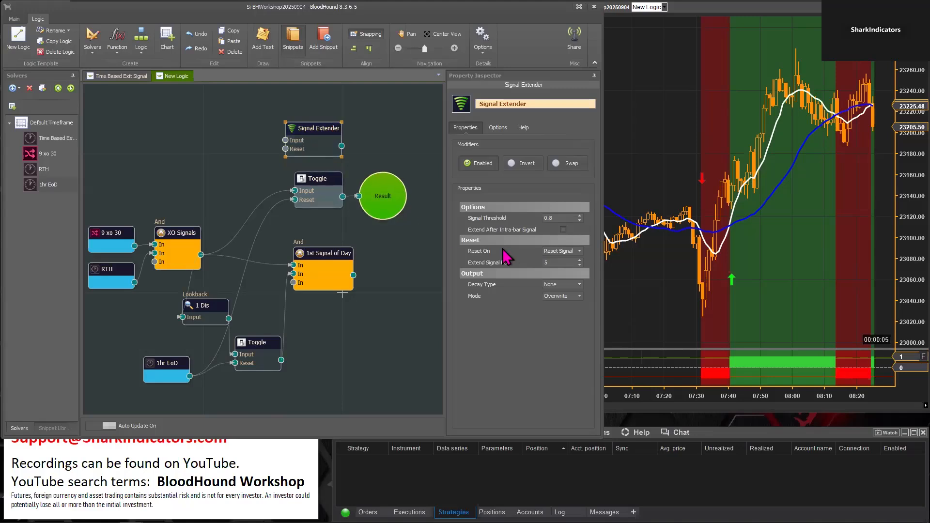
click(550, 262)
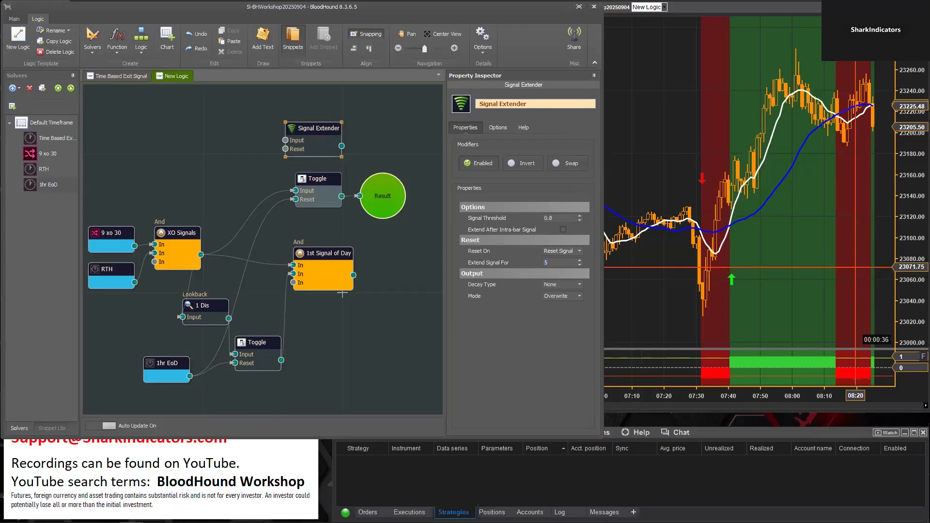
Try an Extend Signal For value of 12 on the Signal Extender, then delete the node
click(676, 216)
click(609, 206)
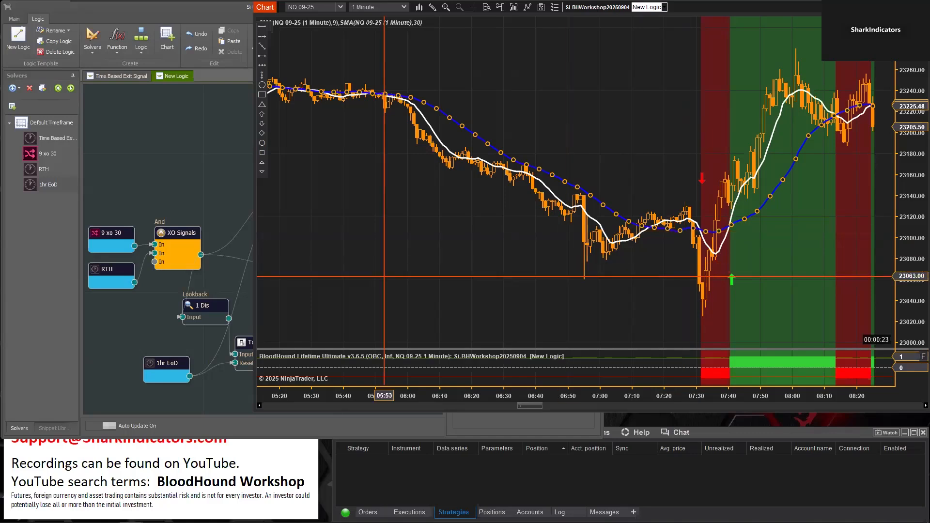
click(176, 176)
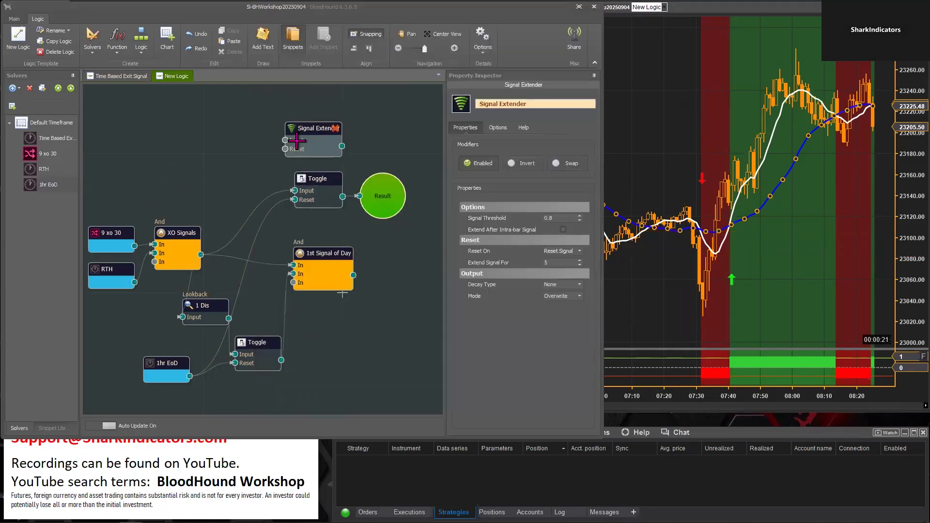
click(315, 129)
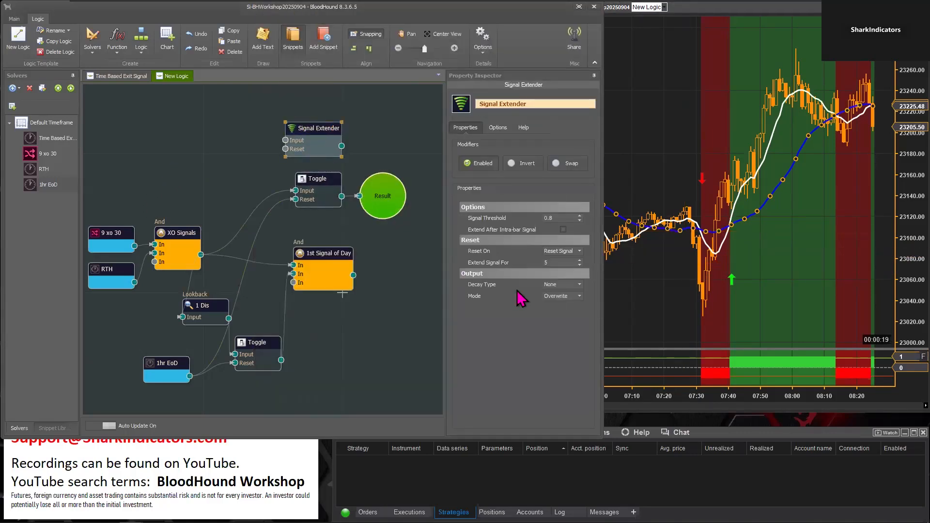
click(558, 262)
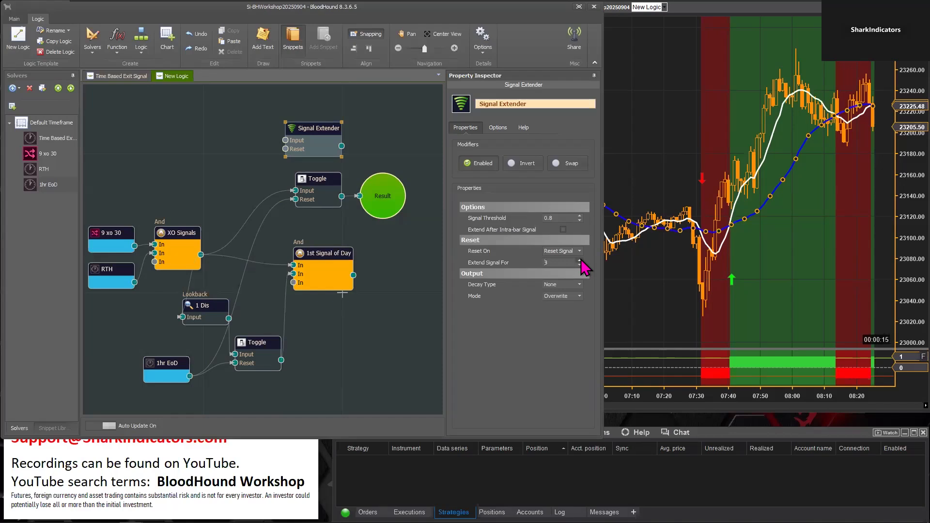
drag(556, 261, 532, 261)
click(576, 259)
drag(312, 131, 313, 123)
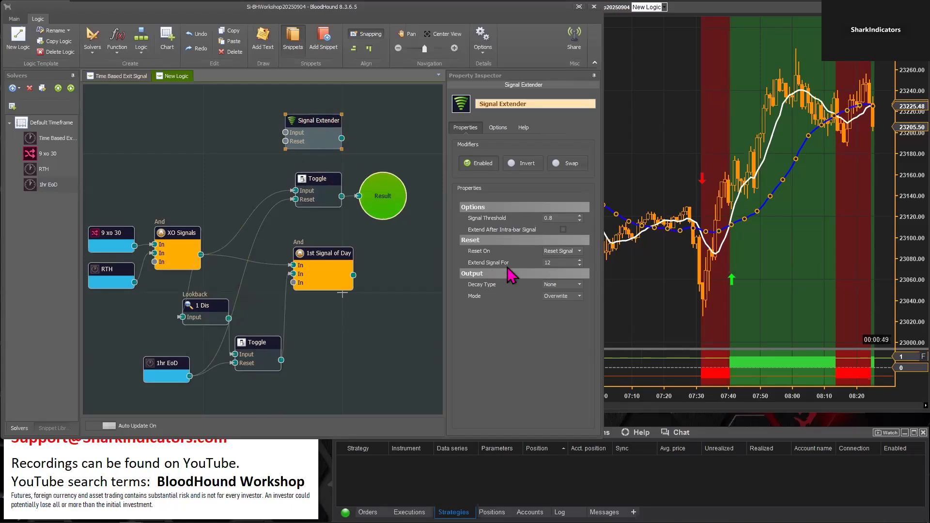
double_click(559, 262)
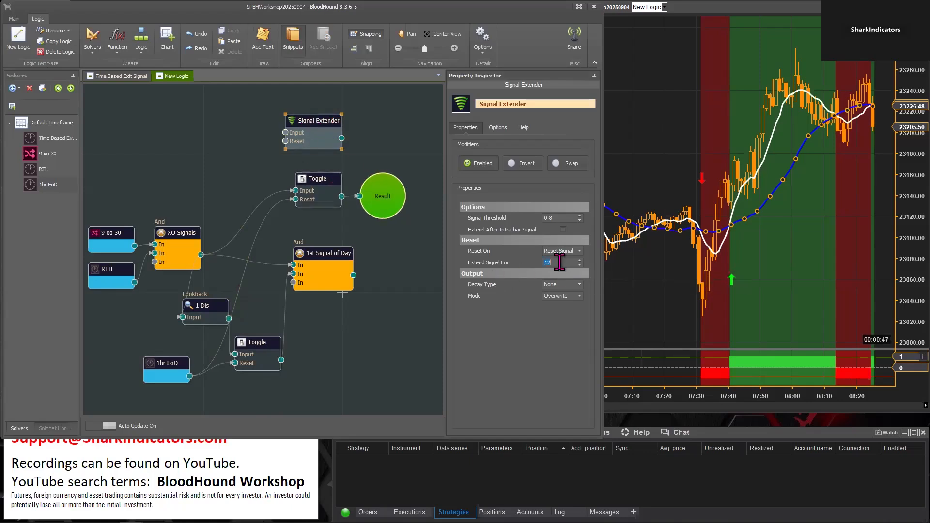
click(335, 121)
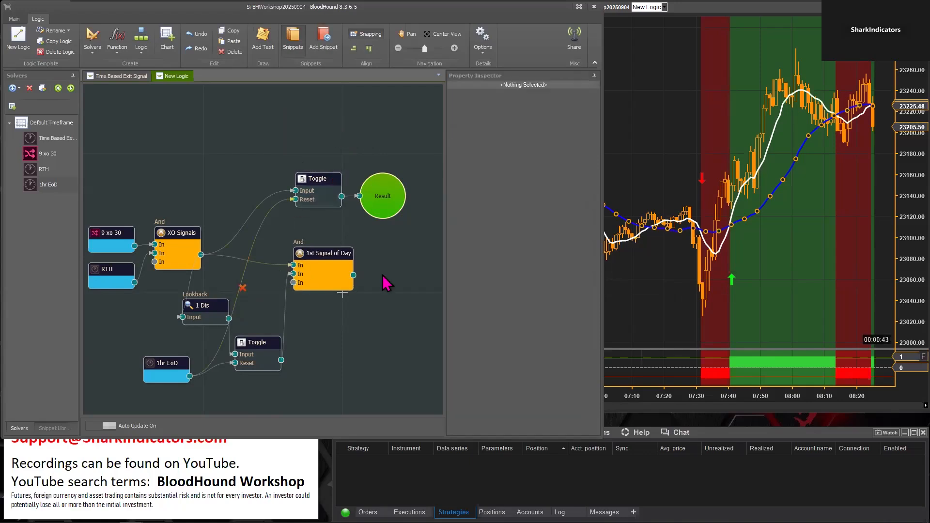
Delete the upper Toggle and connect 1st Signal of Day to Result, with the Result node moved beside it
mouse_move(333, 183)
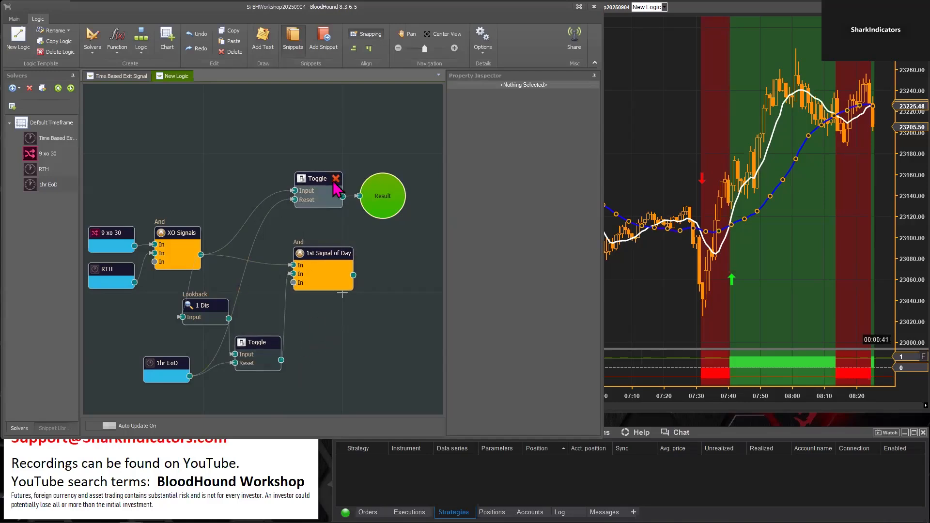
click(336, 179)
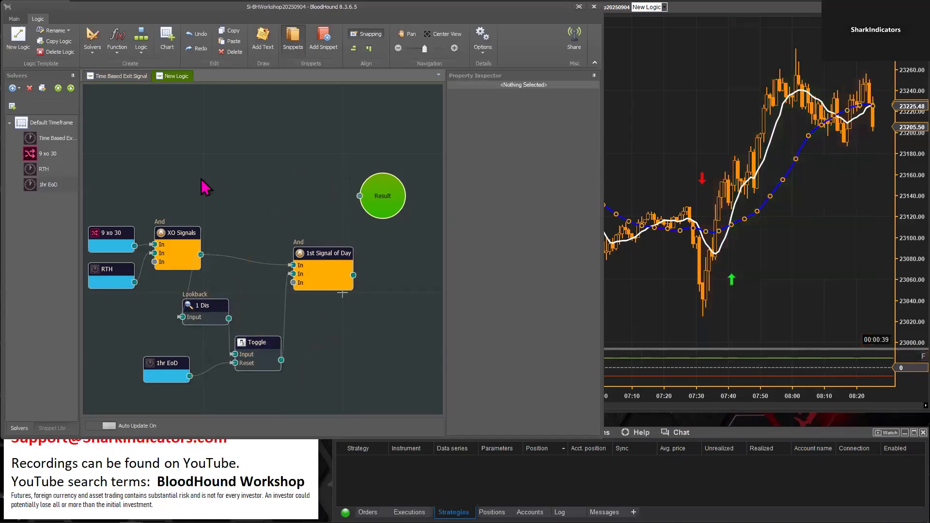
mouse_move(350, 267)
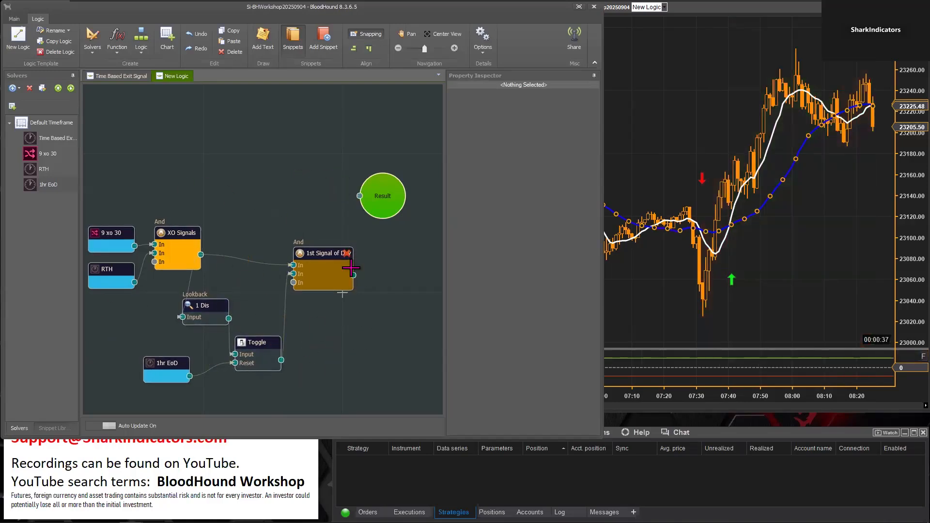
drag(353, 277, 398, 264)
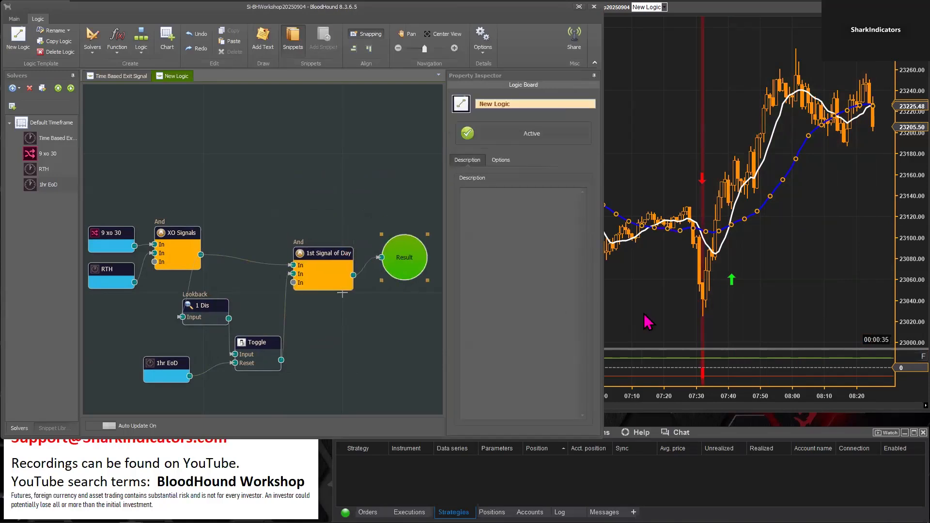
Check the first-signal-of-day output on the chart around 07:30 and in the following bars up to 09:20
click(672, 304)
drag(778, 305, 592, 305)
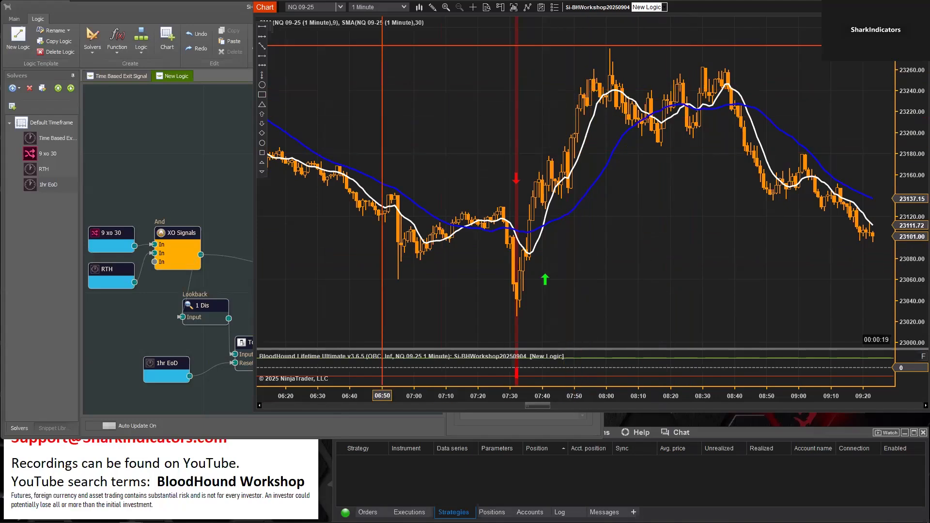
click(404, 8)
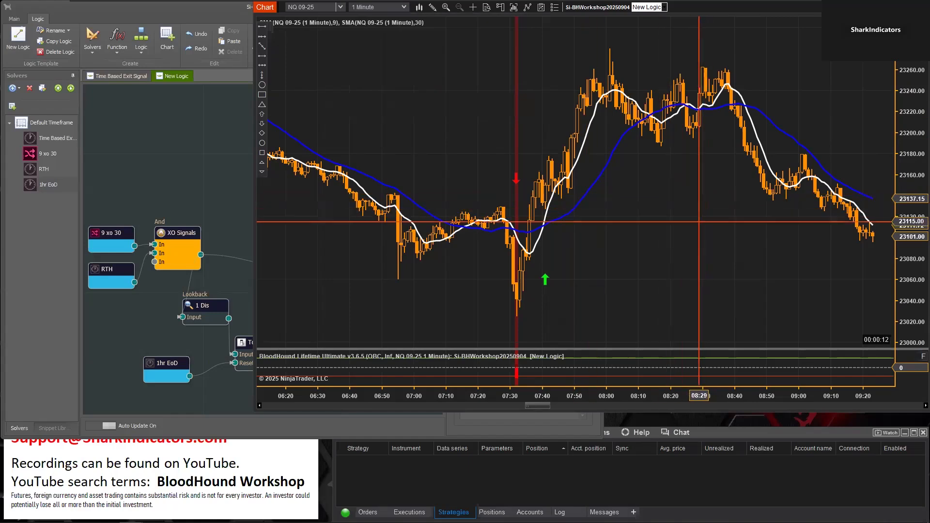
click(182, 175)
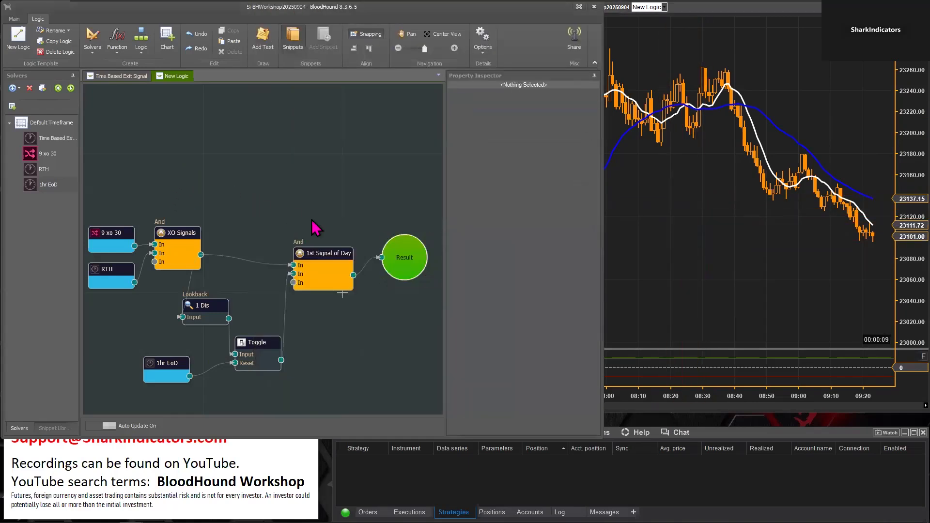
Move the remaining Toggle node slightly away from the Lookback and 1hr EoD nodes, and review its Starting State against the chart
drag(257, 344, 259, 346)
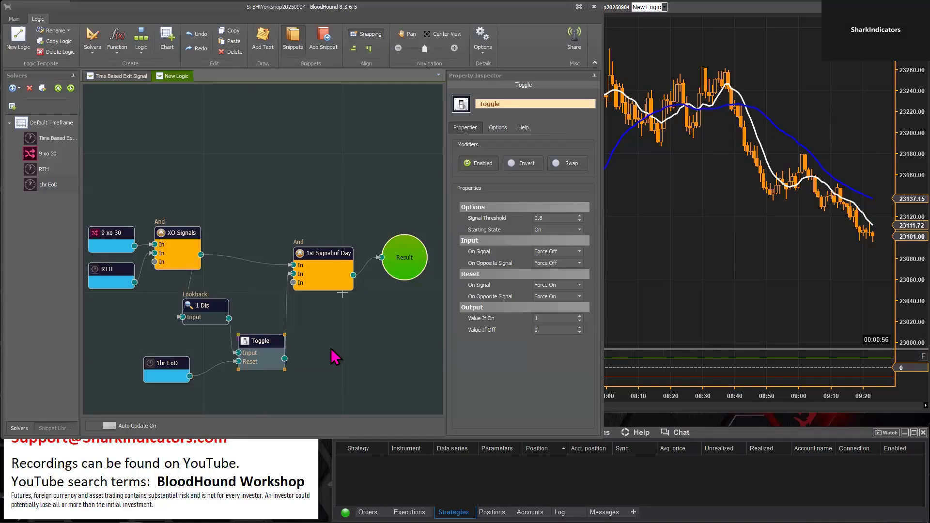
drag(259, 343, 271, 342)
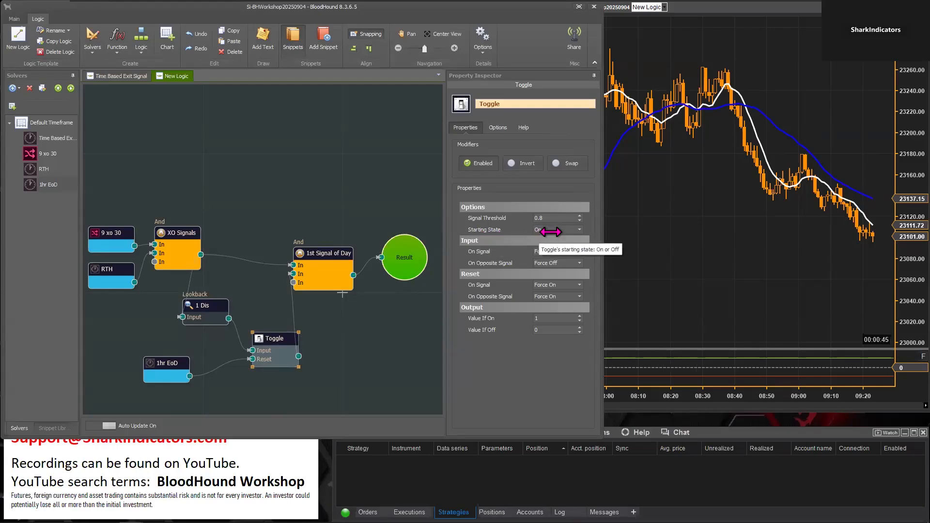
click(686, 282)
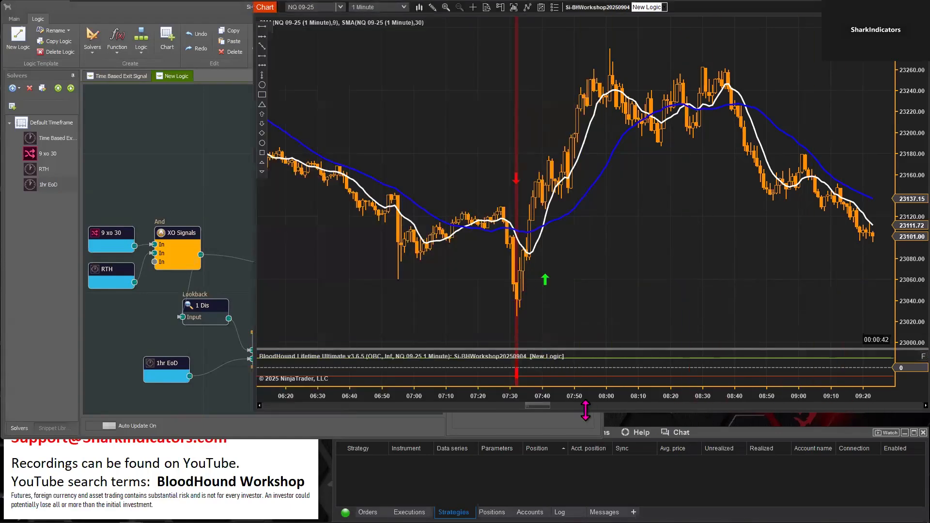
click(210, 141)
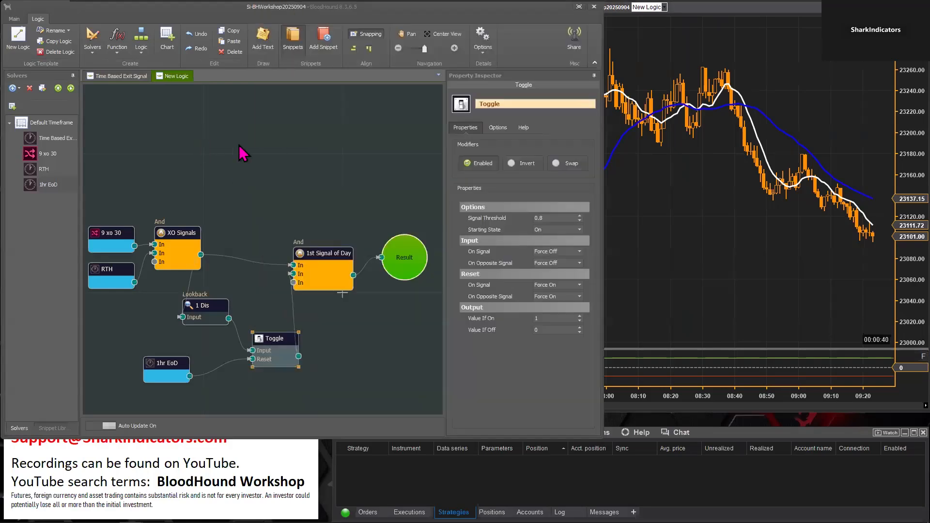
Add a new, unconnected Toggle node in the empty area above the 1st Signal of Day node
right_click(283, 145)
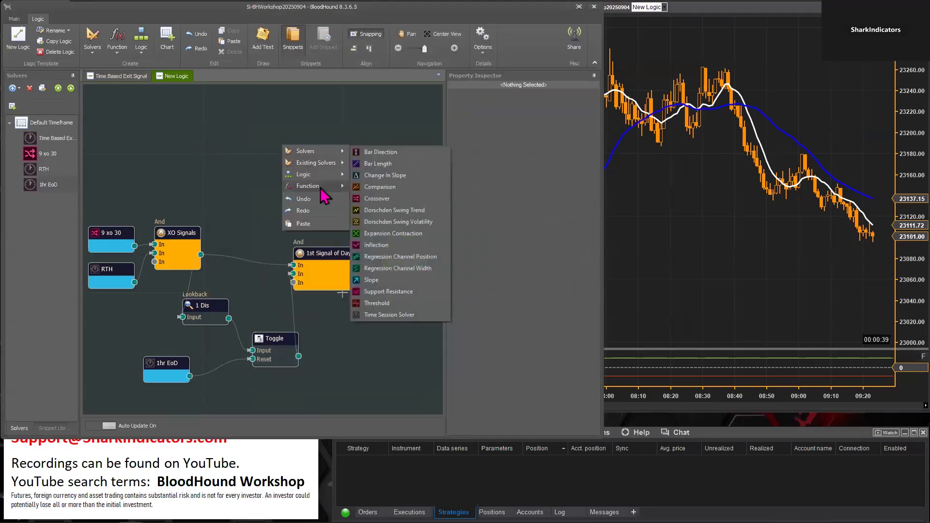
mouse_move(321, 190)
click(374, 258)
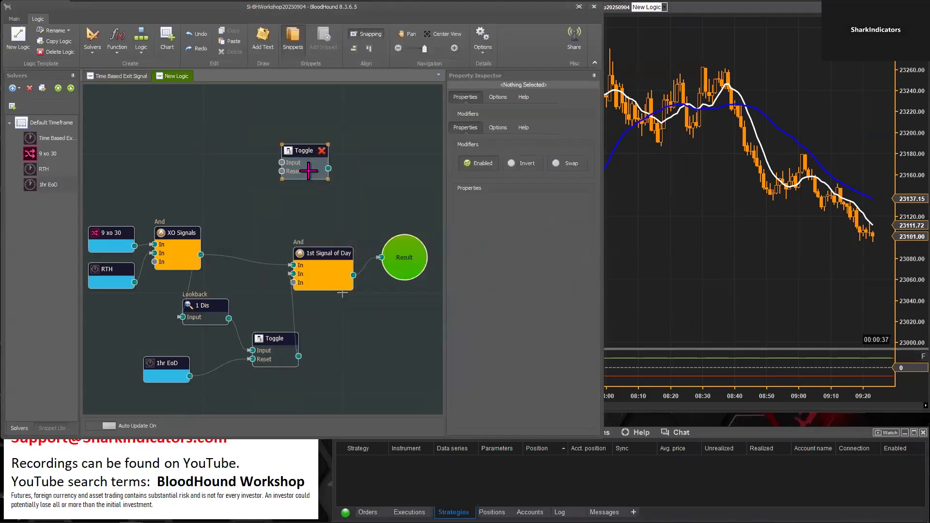
drag(300, 151, 313, 164)
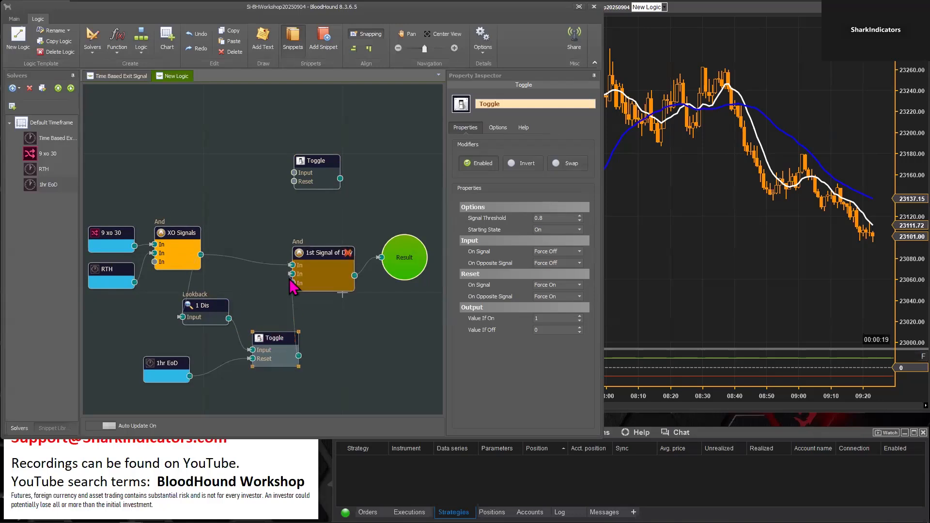
Reposition the 1st Signal of Day and Result nodes slightly farther from the Lookback branch, and nudge the connected Toggle node
drag(313, 257, 328, 252)
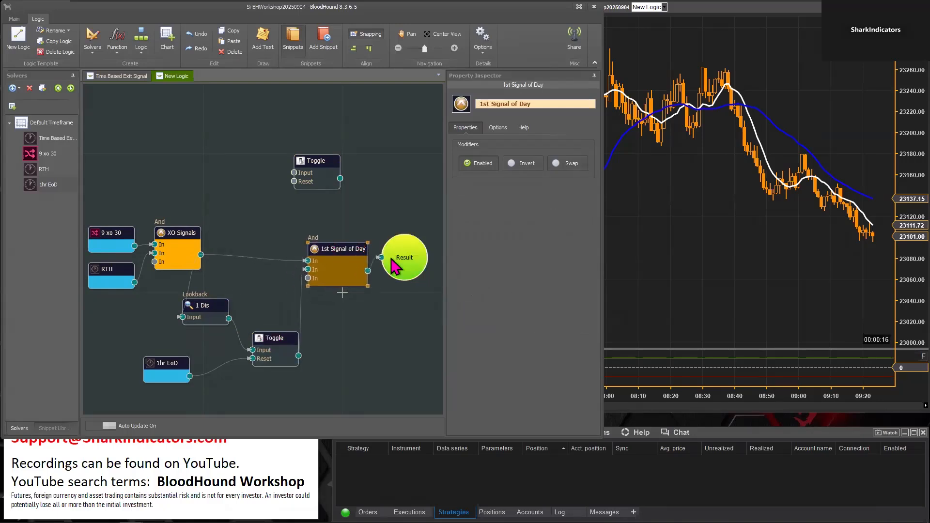
drag(401, 254, 412, 274)
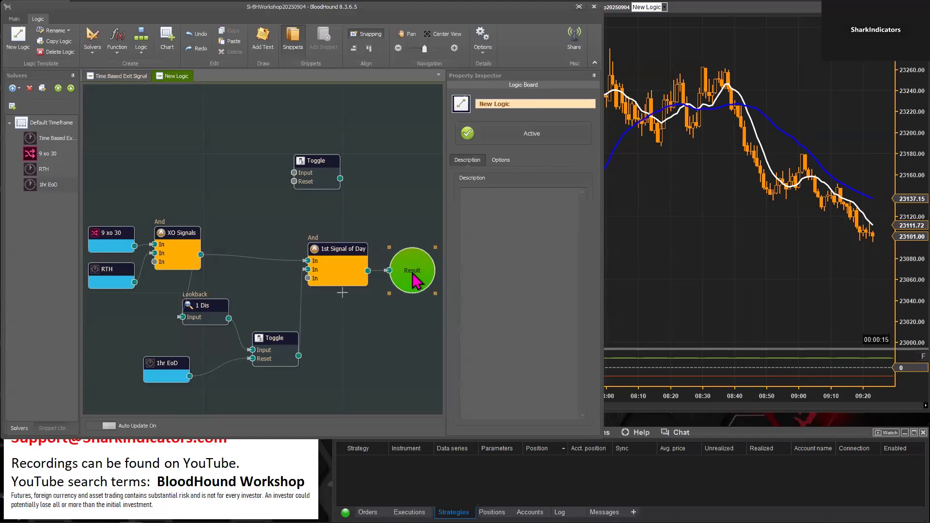
click(270, 341)
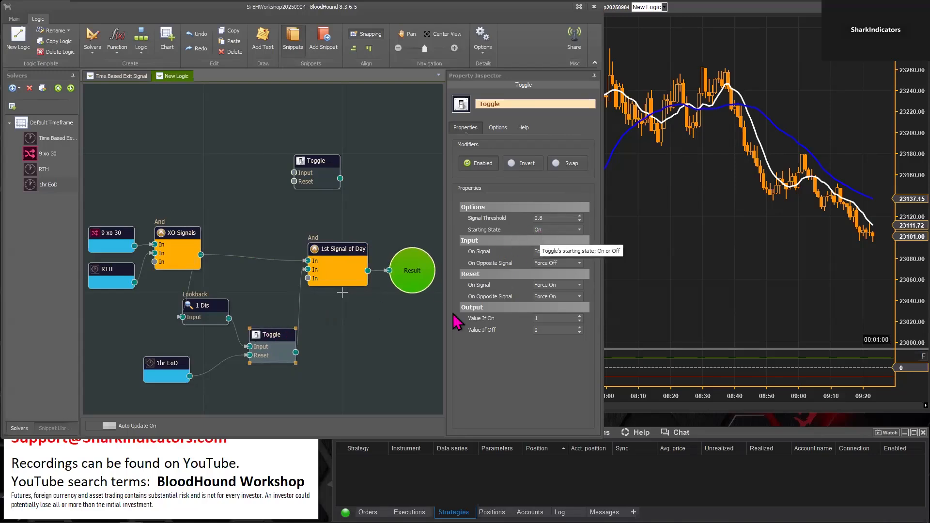
Wire the lower Toggle's output directly to Result, with the Result node moved beside it, and show the start of the chart's data
drag(419, 273, 395, 335)
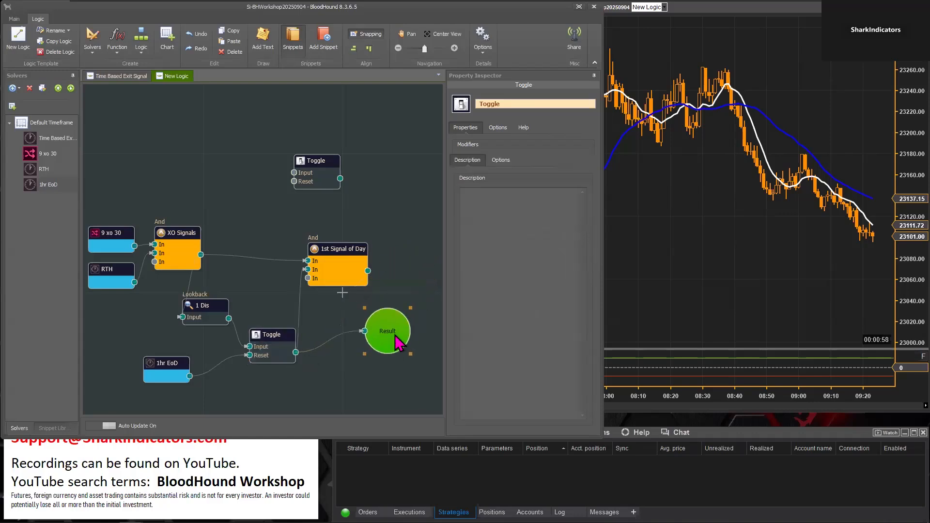
click(641, 287)
drag(538, 406, 271, 409)
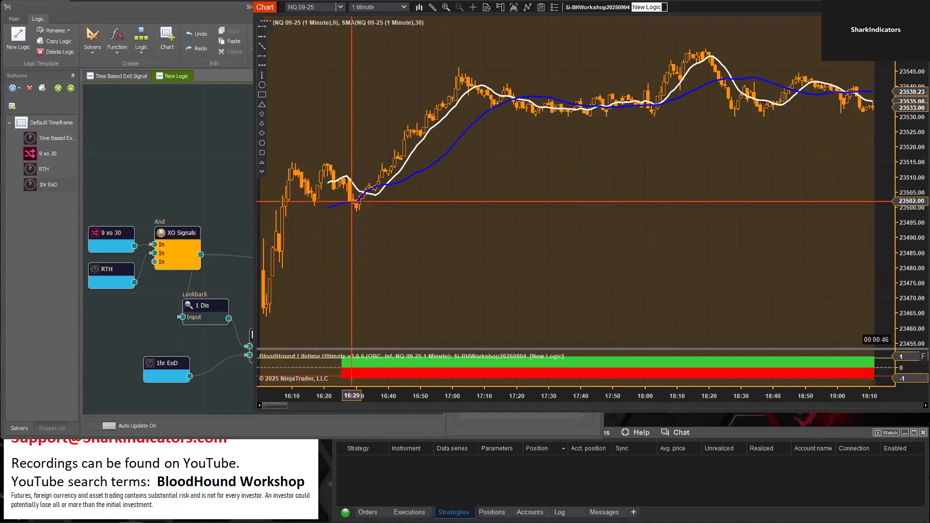
Check the Toggle's raw long and short output from the start of the chart through the overnight bars to about 07:30
drag(766, 208, 418, 213)
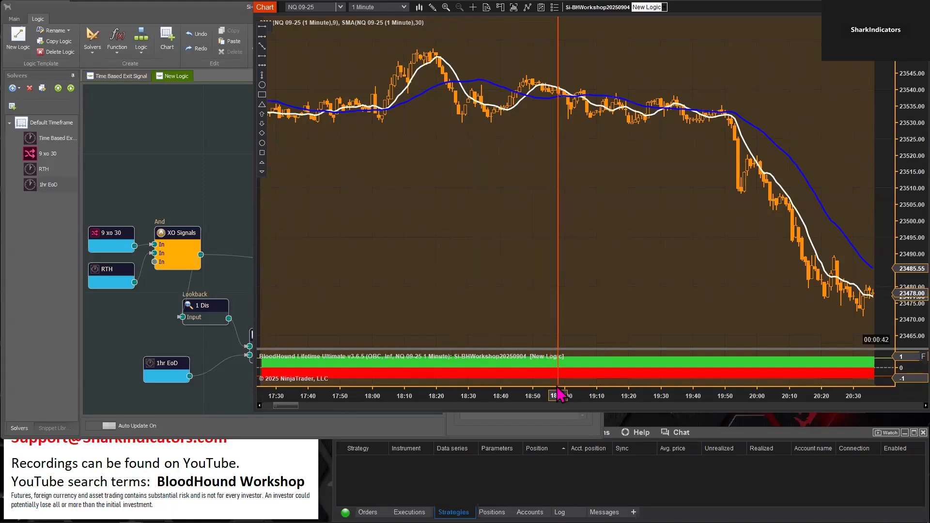
drag(733, 297, 387, 271)
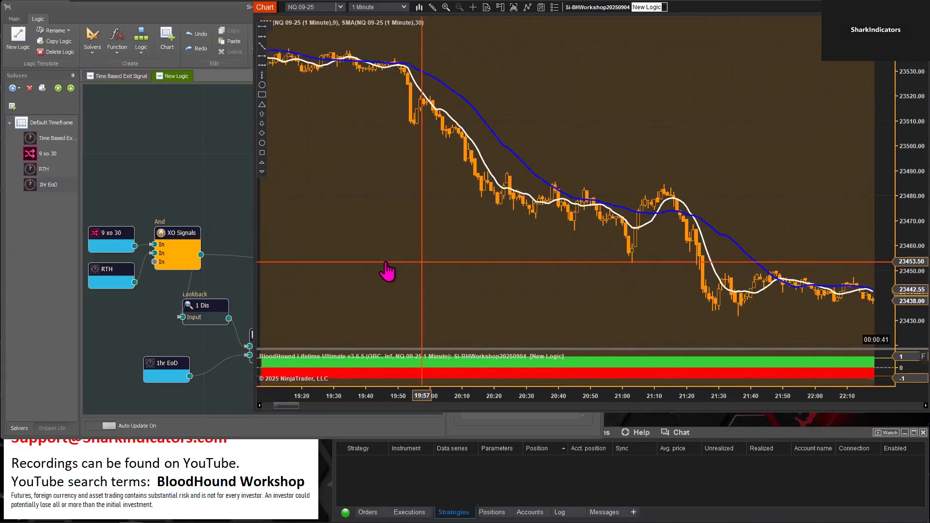
drag(791, 223, 440, 199)
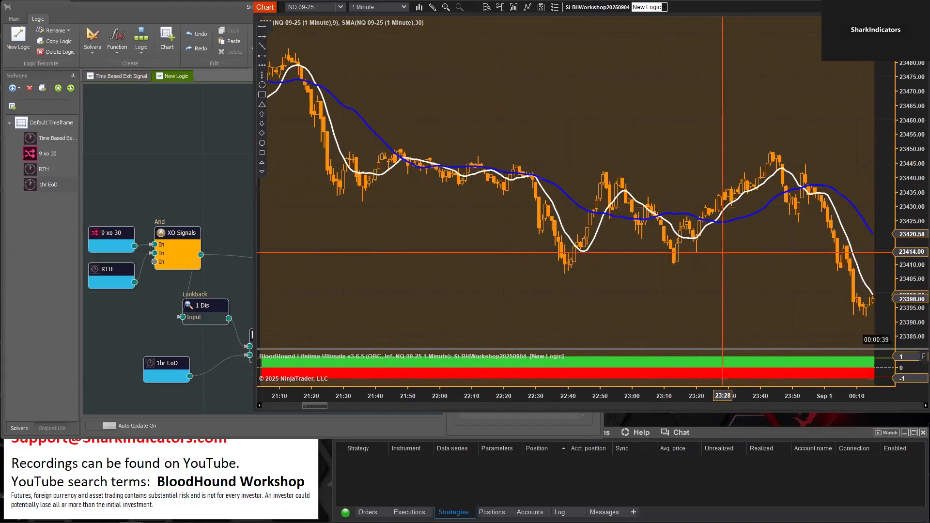
drag(618, 120, 285, 104)
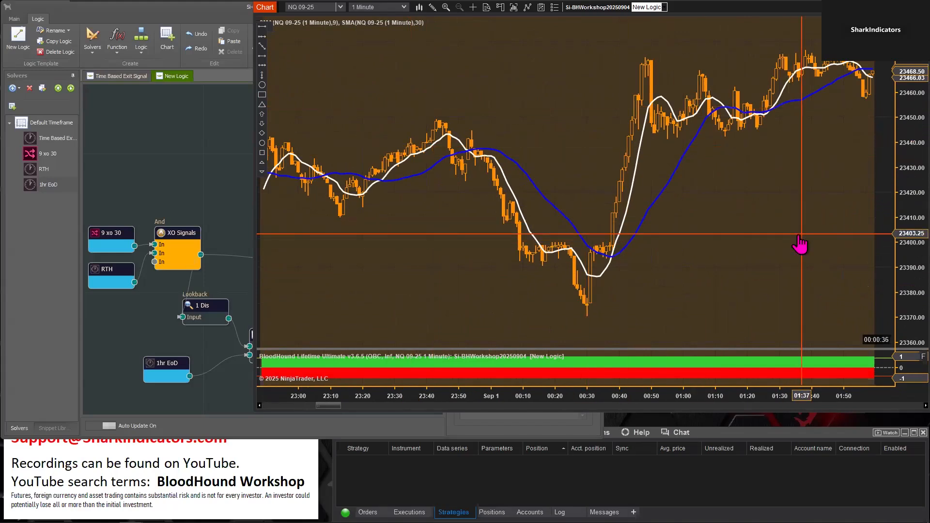
drag(800, 246, 460, 257)
drag(843, 297, 499, 253)
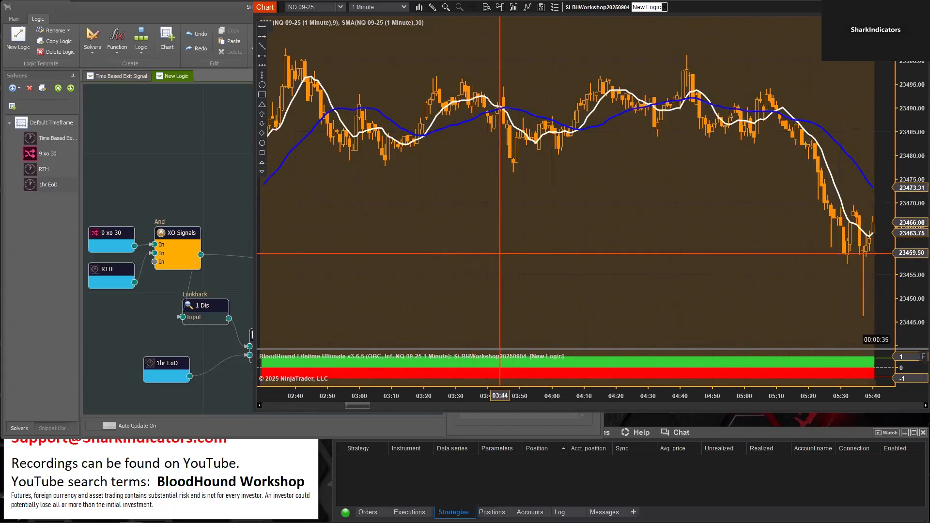
drag(662, 266, 443, 257)
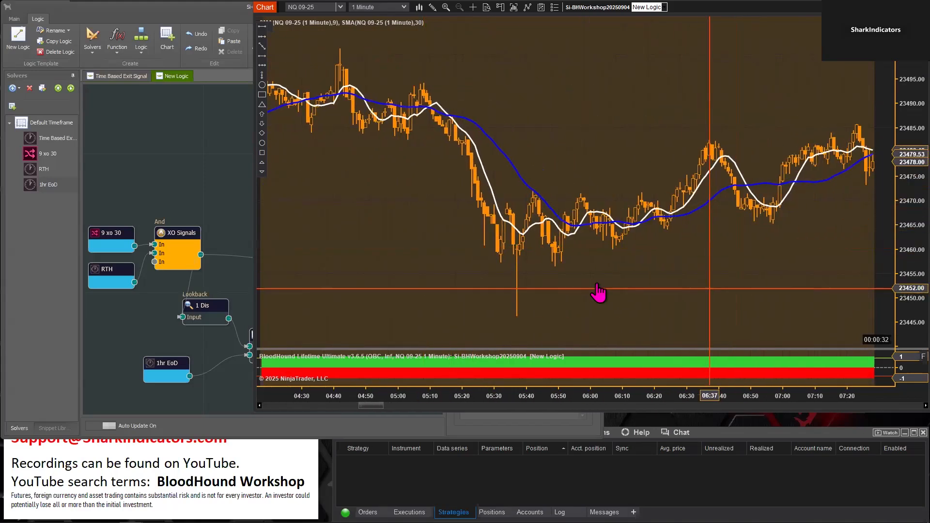
drag(598, 292, 369, 291)
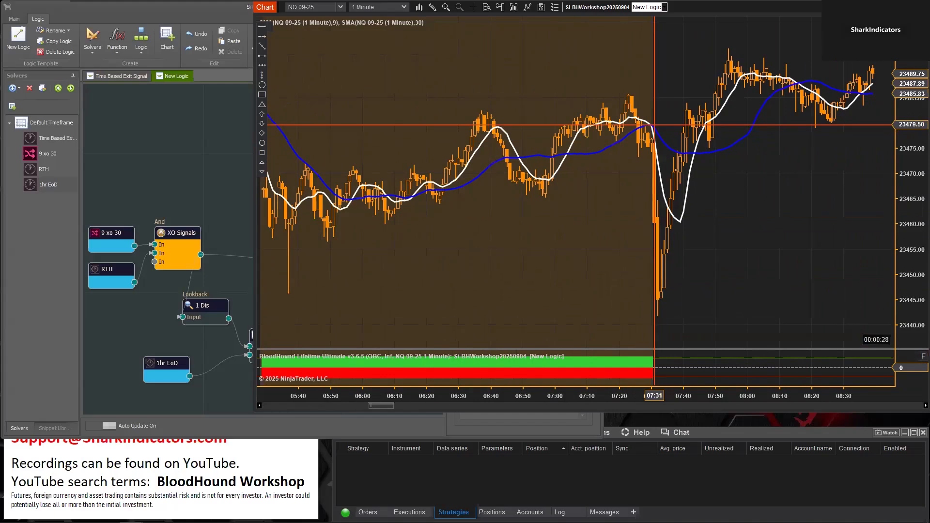
drag(623, 230, 755, 229)
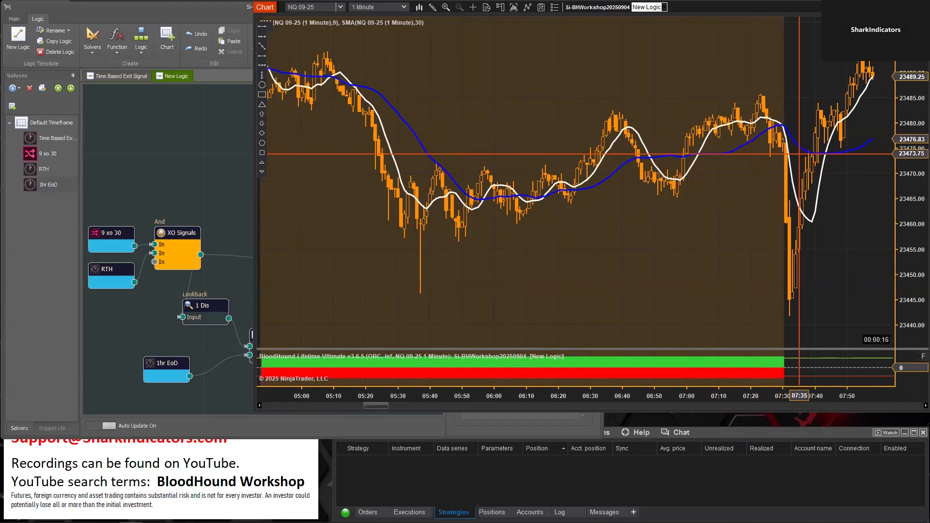
Connect XO Signals to Result, with the Result and unused Toggle nodes moved up, and check its signals around 07:30
click(239, 204)
drag(394, 343, 402, 218)
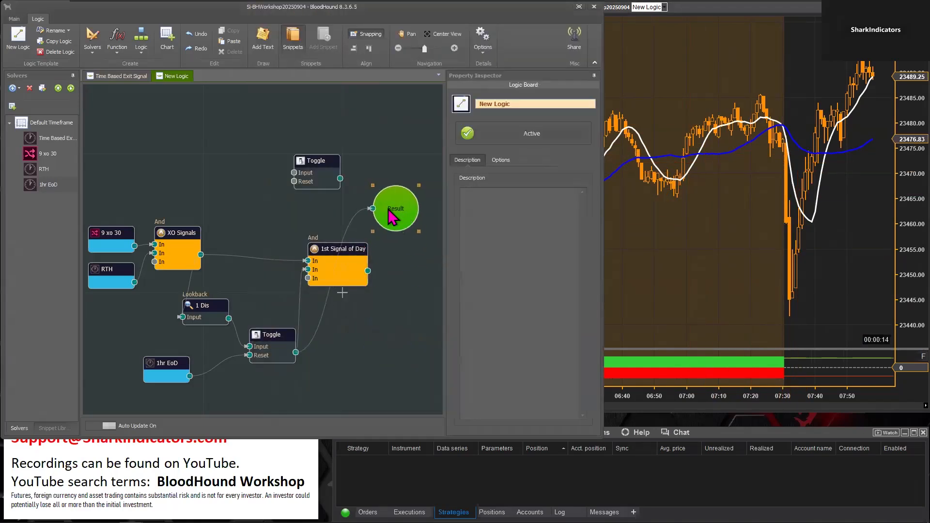
drag(322, 166, 317, 140)
drag(200, 254, 372, 209)
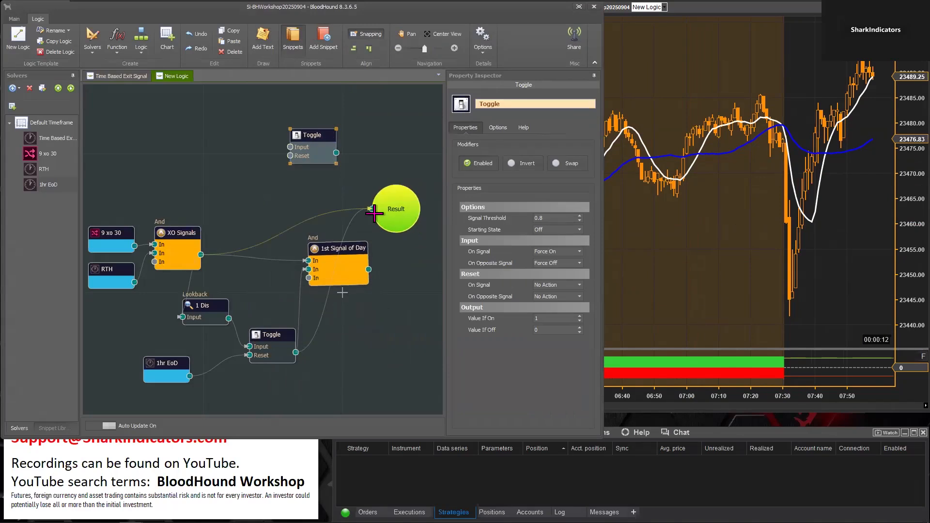
click(665, 249)
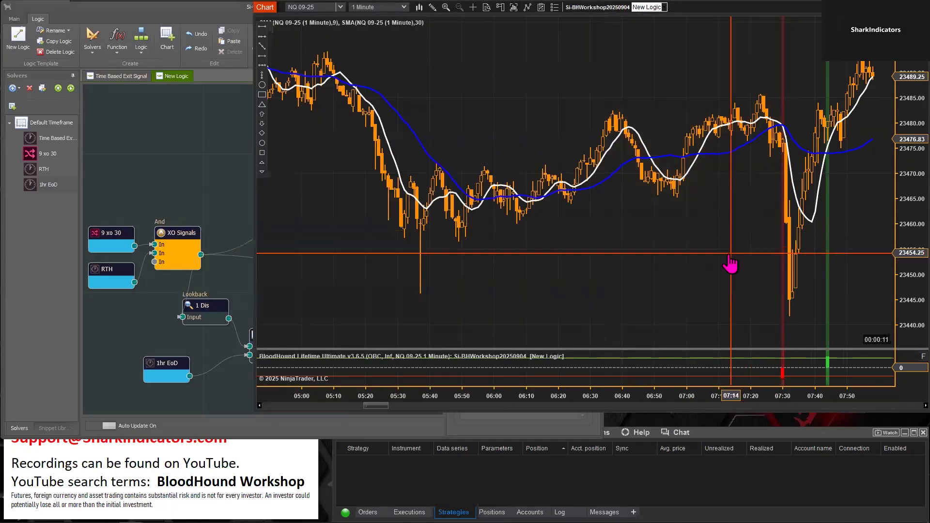
scroll(602, 281, up, 2)
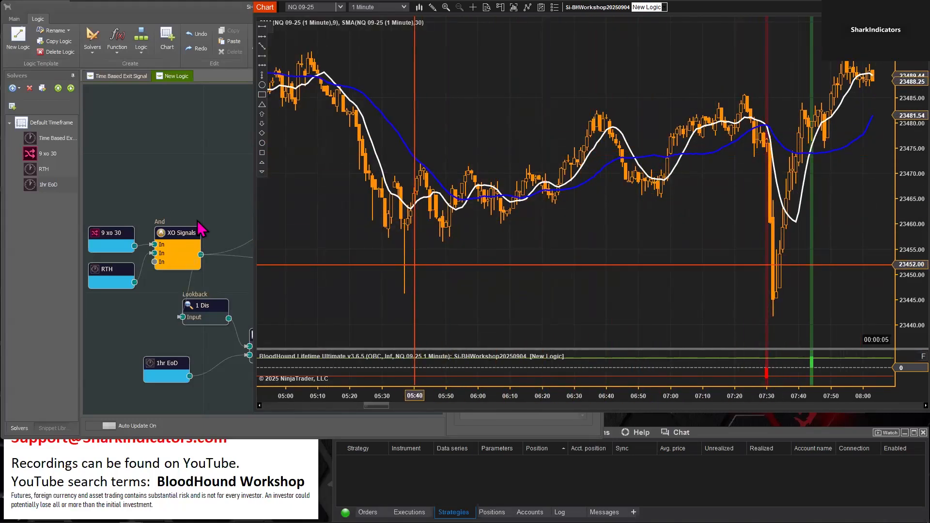
Connect 1st Signal of Day to Result again and set the lower Toggle's Starting State to Off
click(155, 184)
click(271, 338)
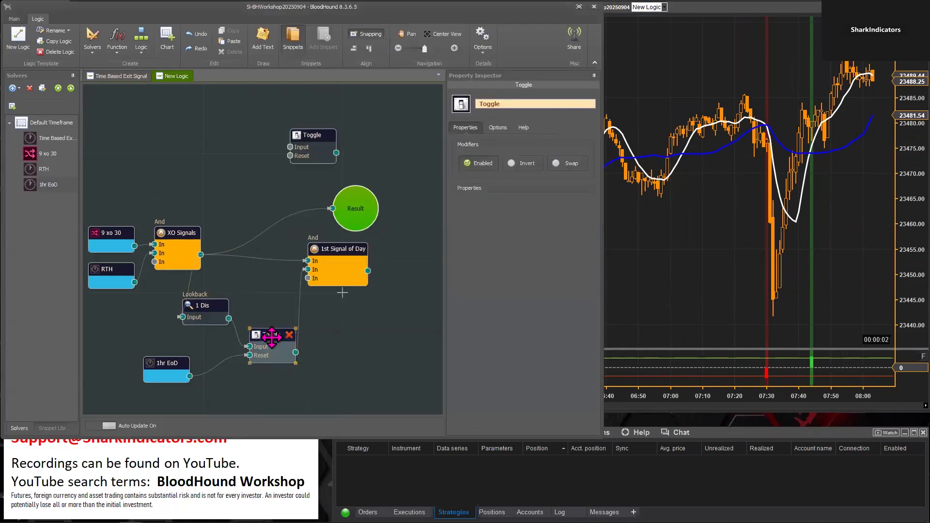
drag(351, 223, 396, 227)
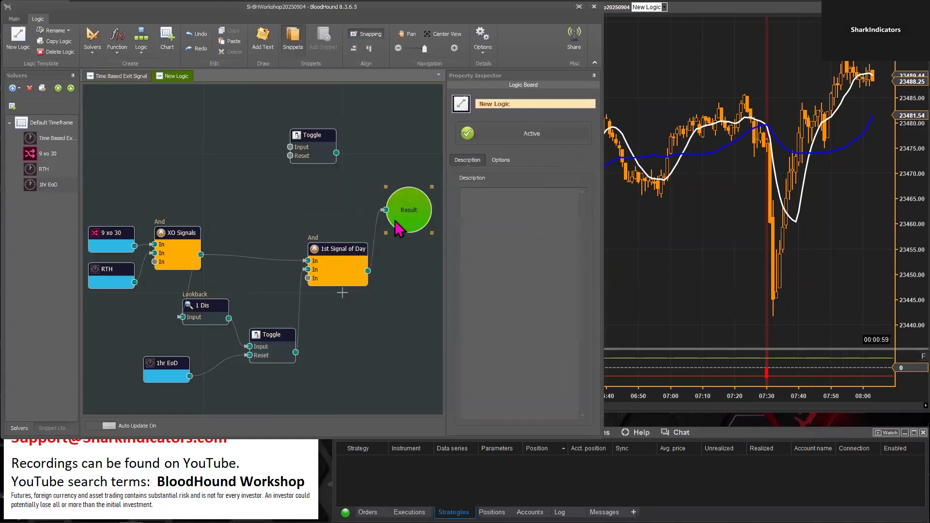
click(270, 335)
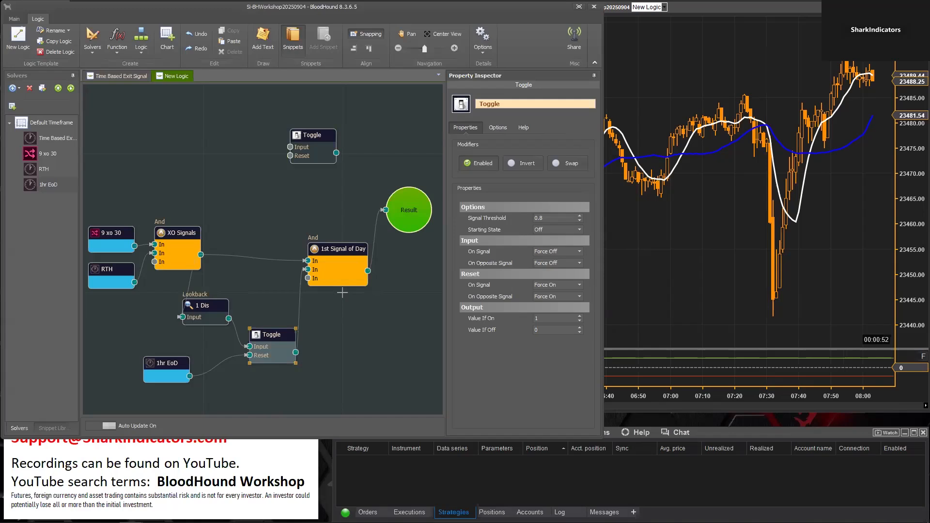
Check the first-signal-of-day output on the chart from 07:30 through the evening and overnight bars into Sep 2
click(721, 231)
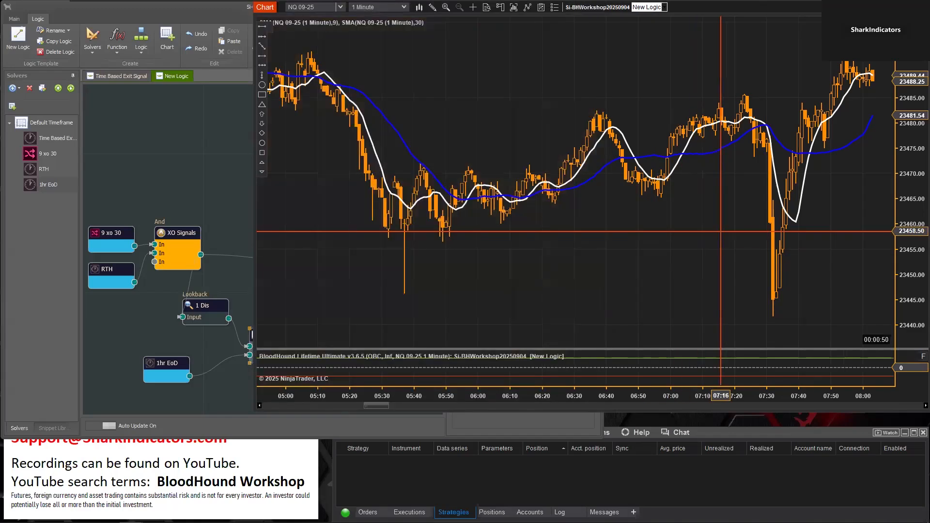
drag(675, 244, 502, 244)
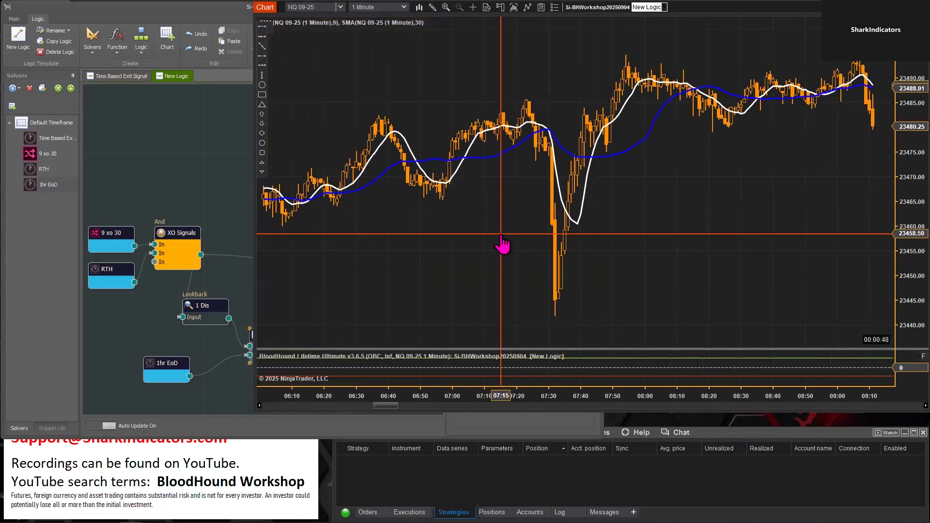
drag(501, 236, 427, 236)
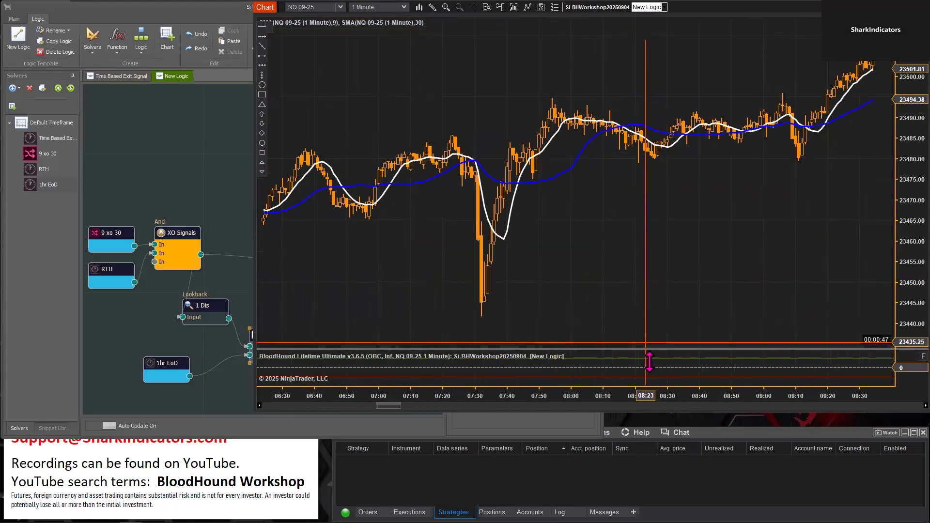
drag(655, 393, 753, 393)
drag(813, 264, 481, 241)
scroll(482, 250, down, 6)
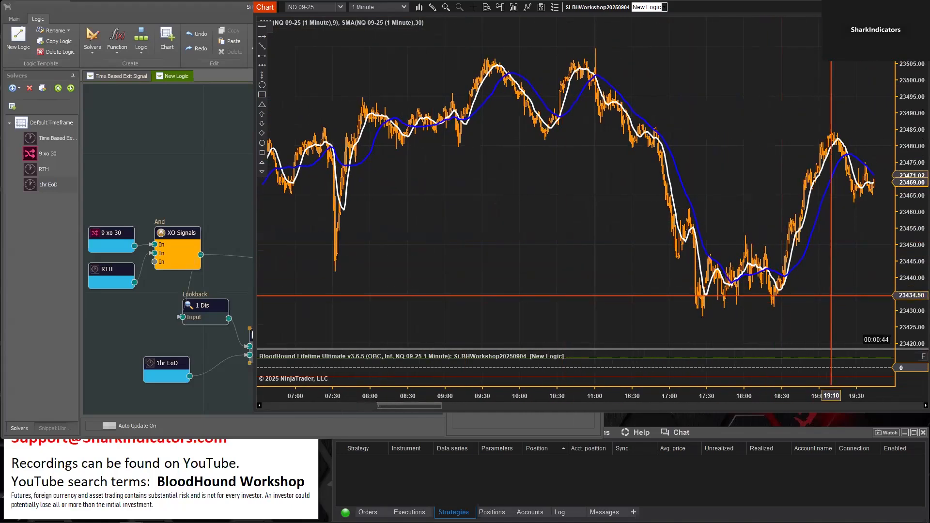
scroll(426, 288, down, 8)
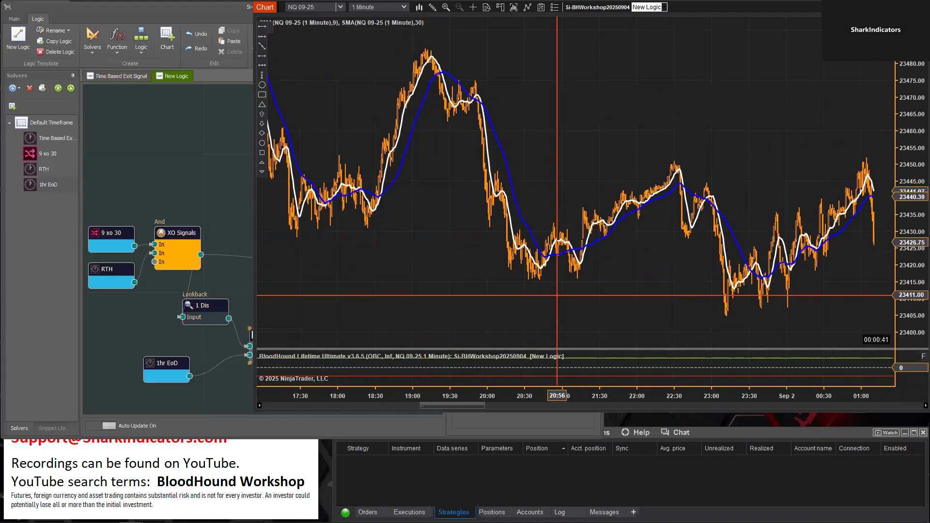
scroll(443, 305, up, 10)
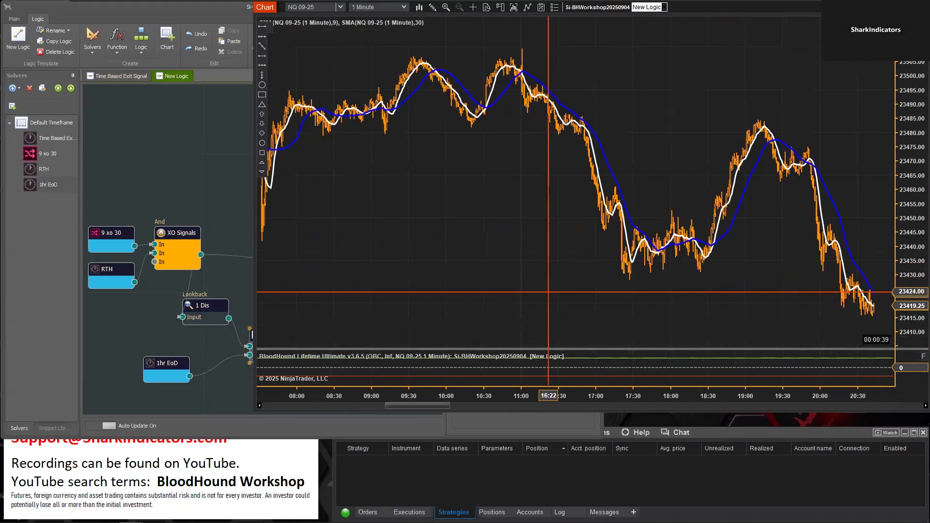
scroll(552, 291, up, 2)
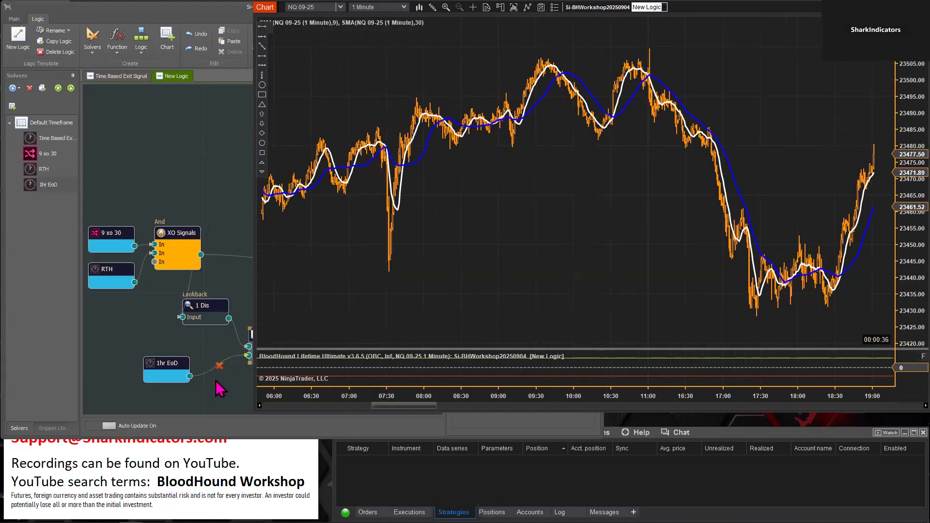
Review the Toggle's Reset actions, and check on a subsequent day's chart whether the first crossover around 07:30 produces a signal
click(215, 398)
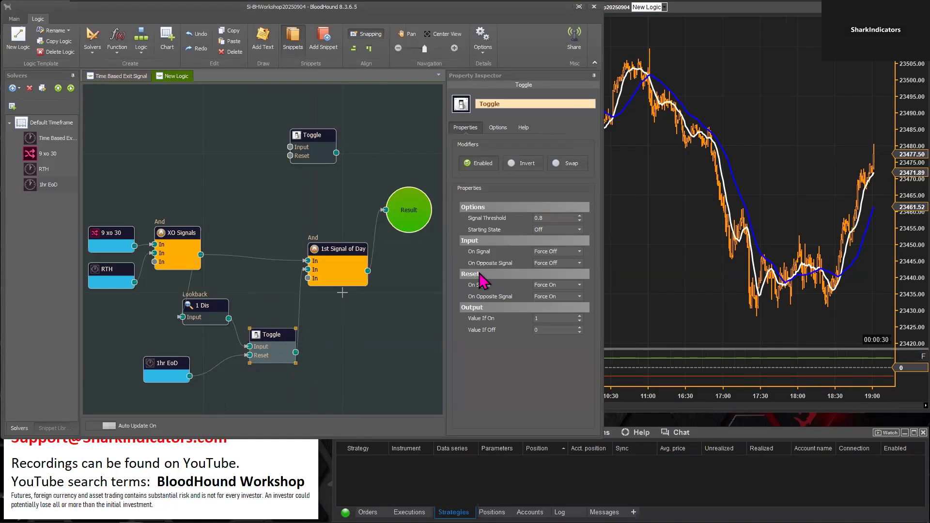
mouse_move(563, 294)
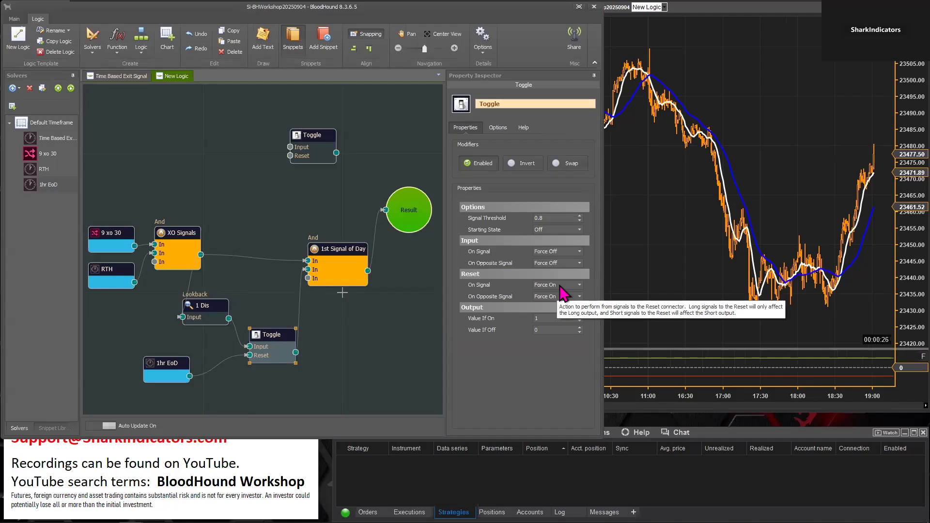
click(675, 272)
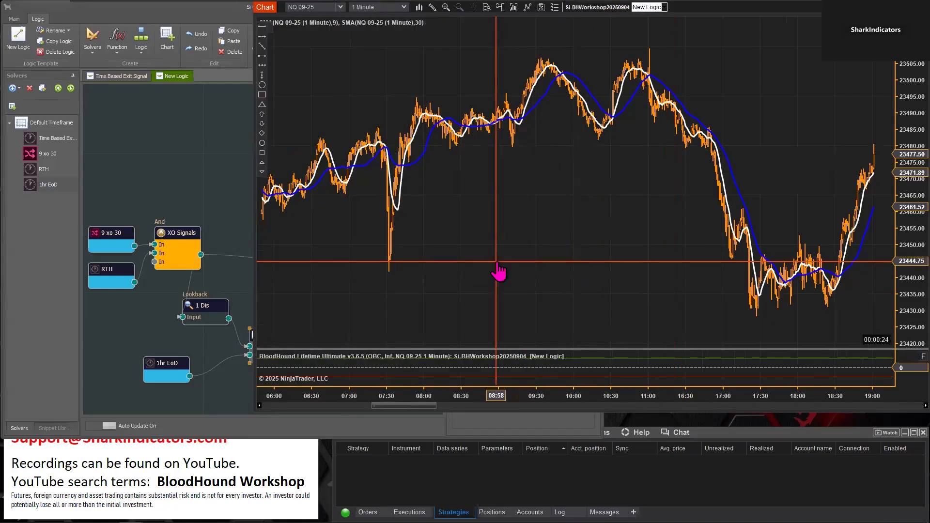
ctrl+drag(484, 269, 368, 266)
ctrl+drag(792, 292, 213, 285)
ctrl+drag(764, 298, 356, 298)
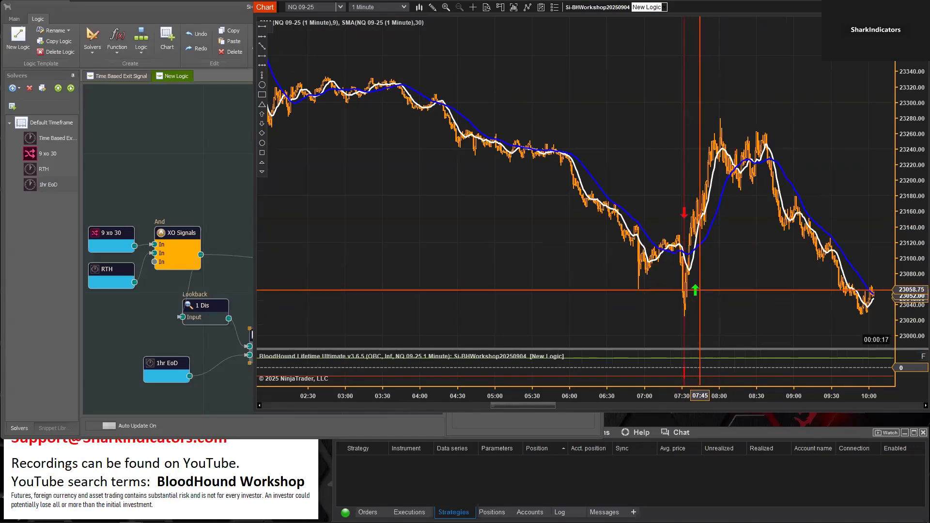
ctrl+drag(577, 299, 674, 297)
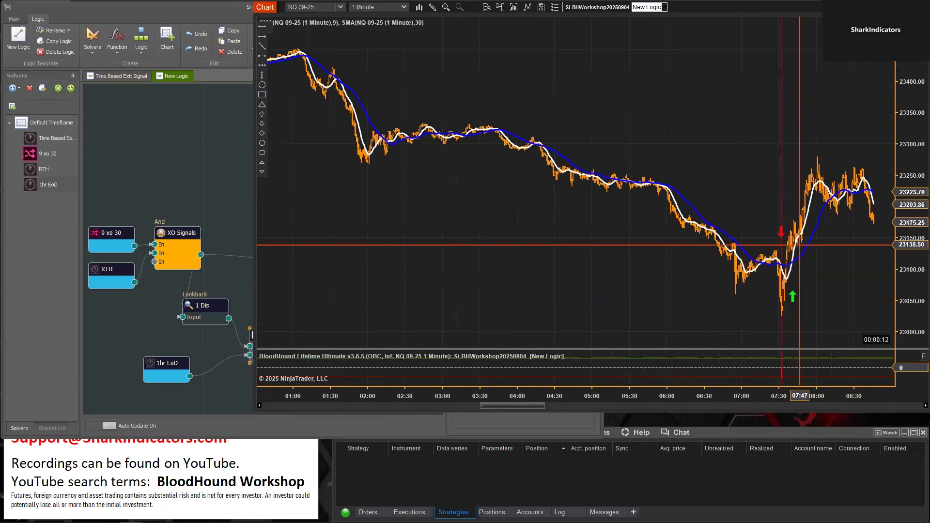
Check an earlier day's chart around the 07:30 crossovers and through the evening and overnight bars for first-of-day signals
drag(519, 407, 379, 406)
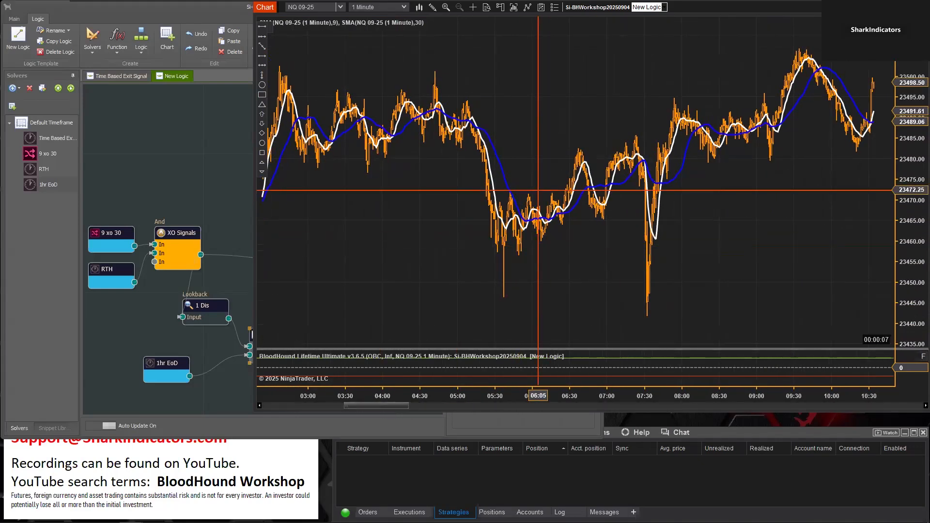
ctrl+drag(731, 241, 481, 245)
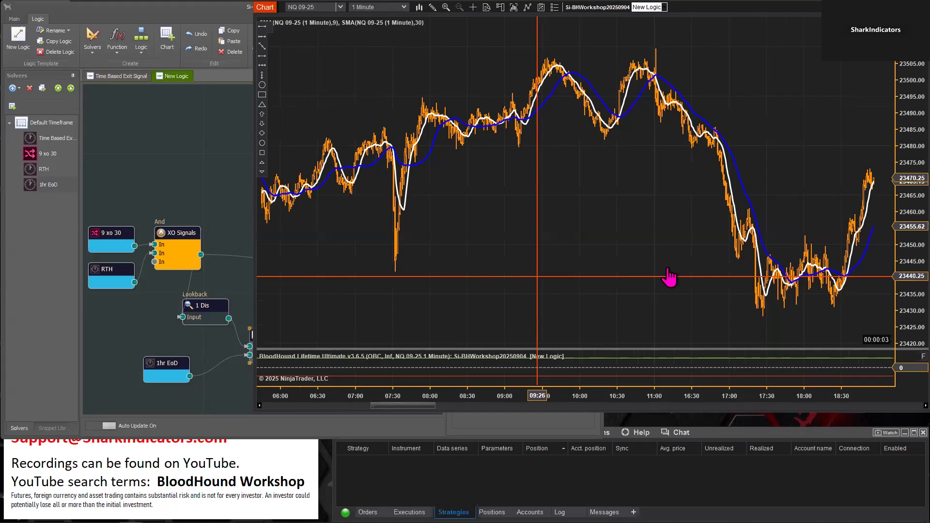
drag(538, 276, 773, 262)
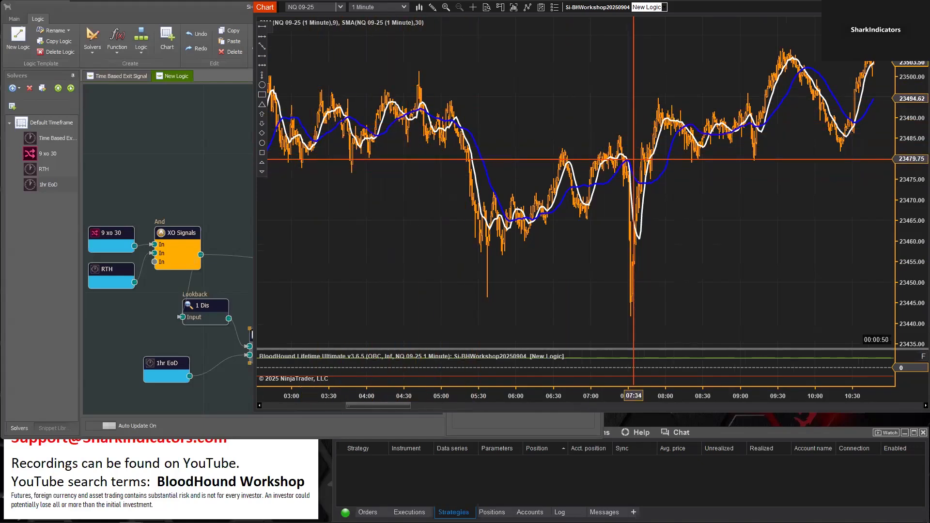
scroll(754, 254, down, 15)
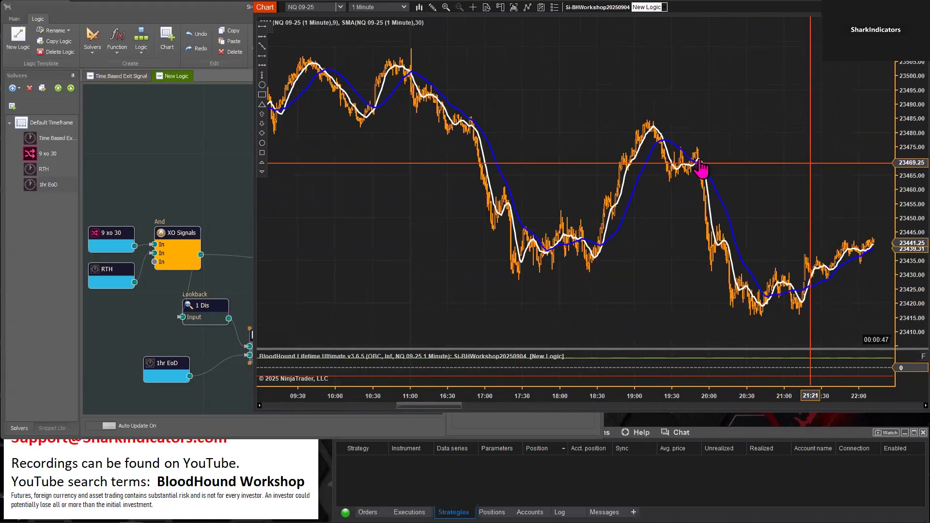
scroll(809, 177, down, 20)
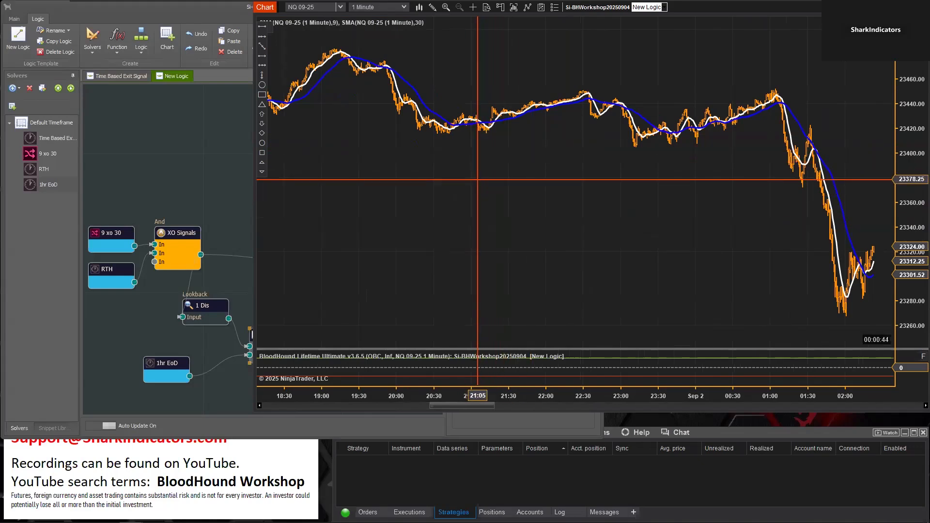
scroll(591, 247, up, 15)
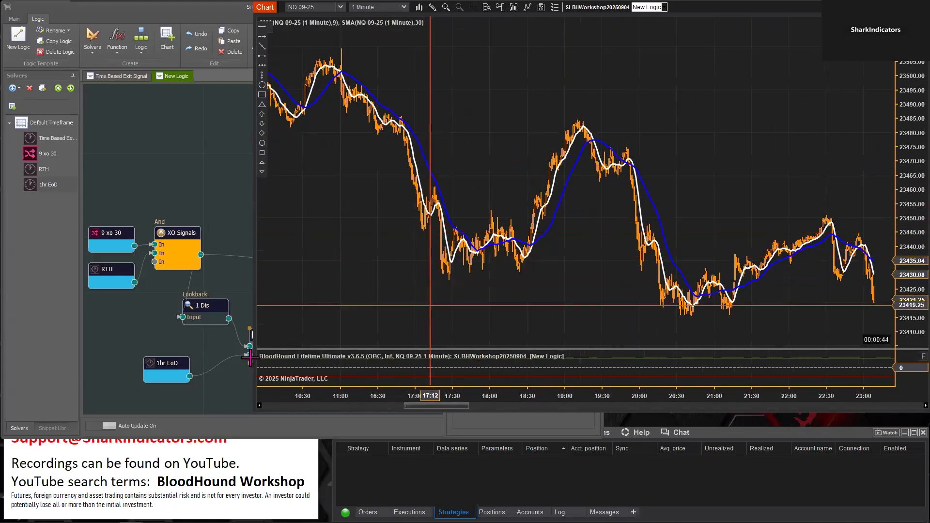
Review the 1hr EoD and lower Toggle settings, and check the signals on the Sep 2 chart around 07:30
mouse_move(167, 363)
mouse_down()
mouse_move(185, 355)
mouse_move(175, 360)
mouse_up()
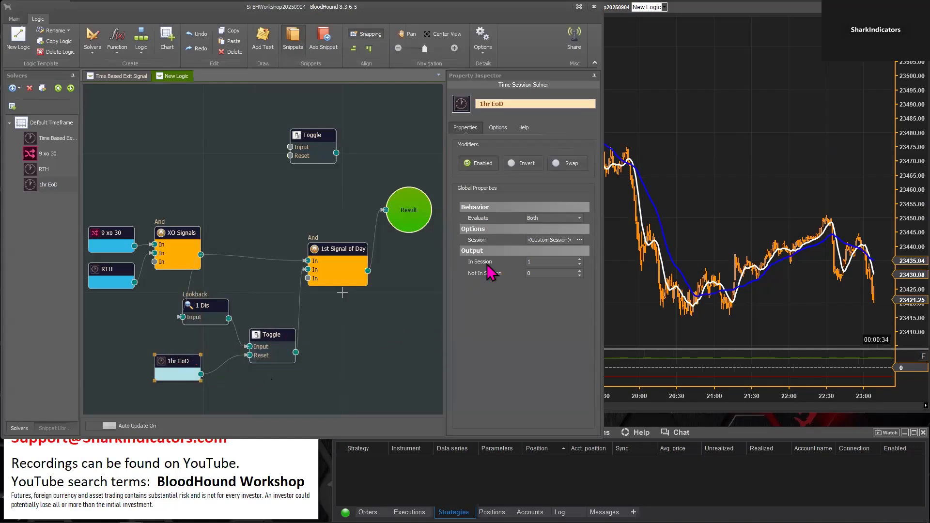
click(283, 341)
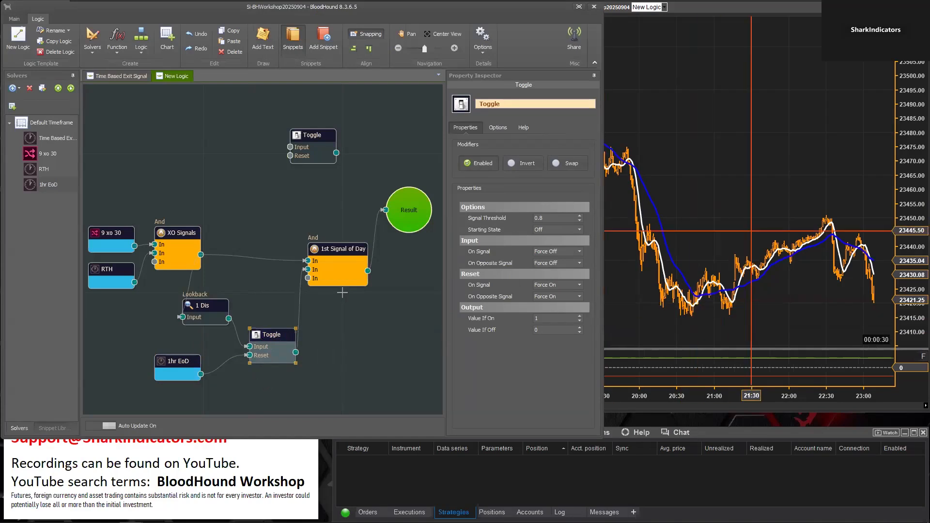
click(784, 178)
scroll(752, 187, up, 10)
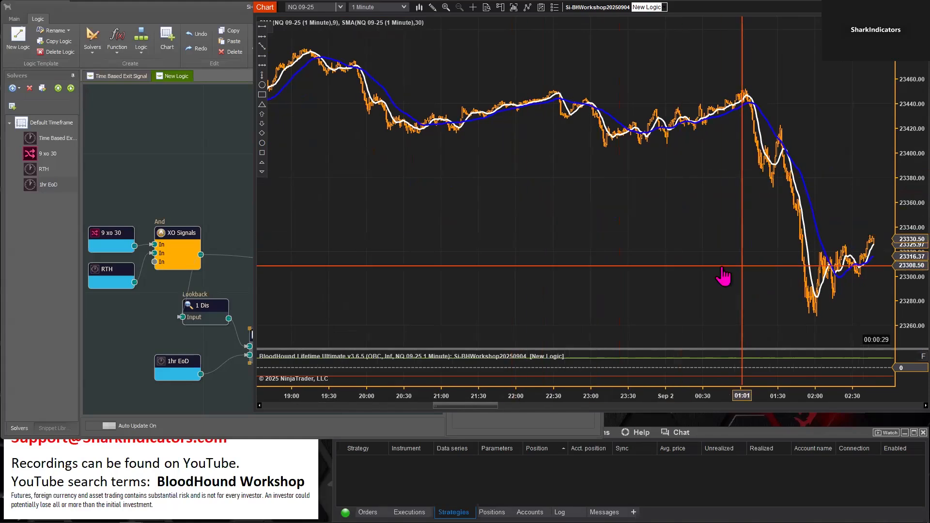
scroll(731, 256, down, 4)
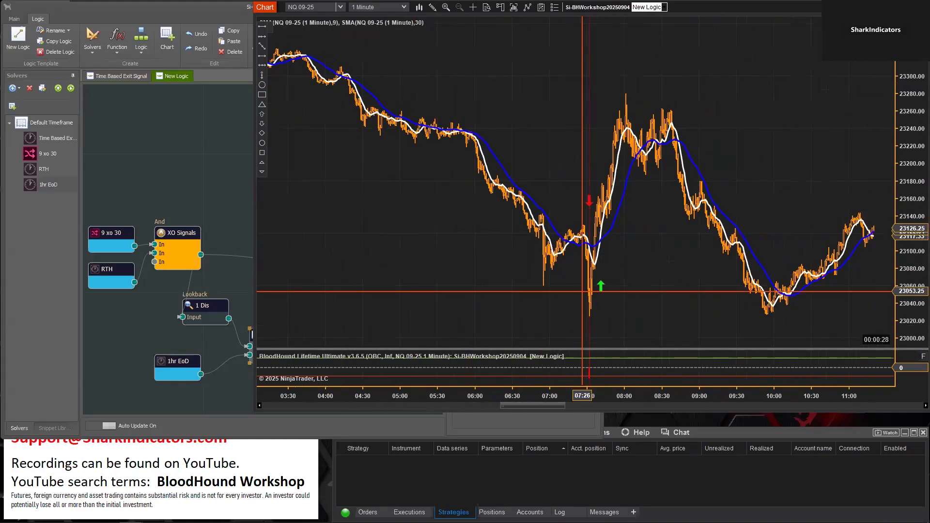
scroll(641, 309, up, 2)
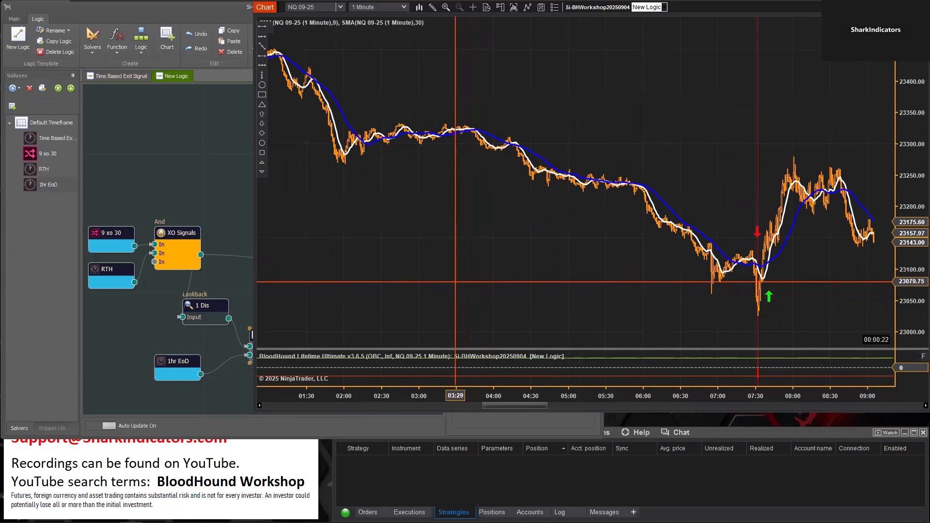
Examine the unused Toggle's Starting State and Signal Threshold properties
click(211, 161)
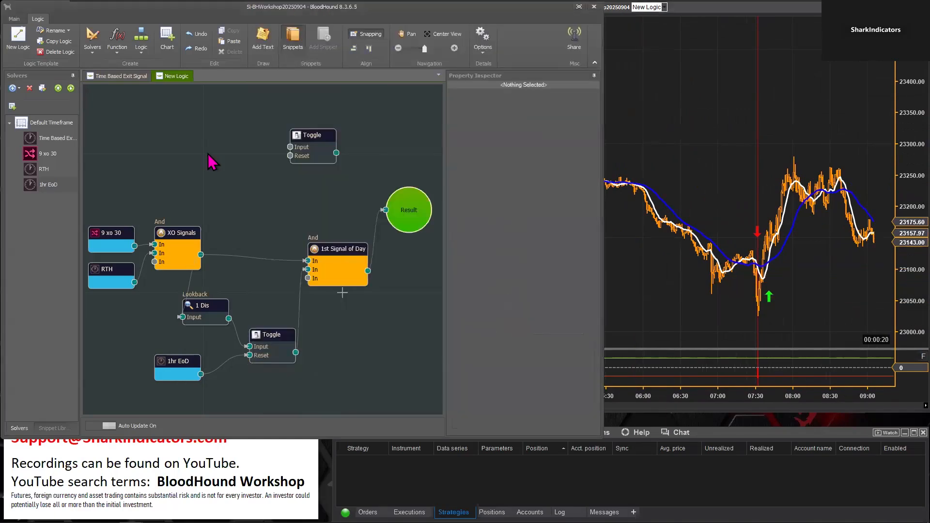
click(309, 137)
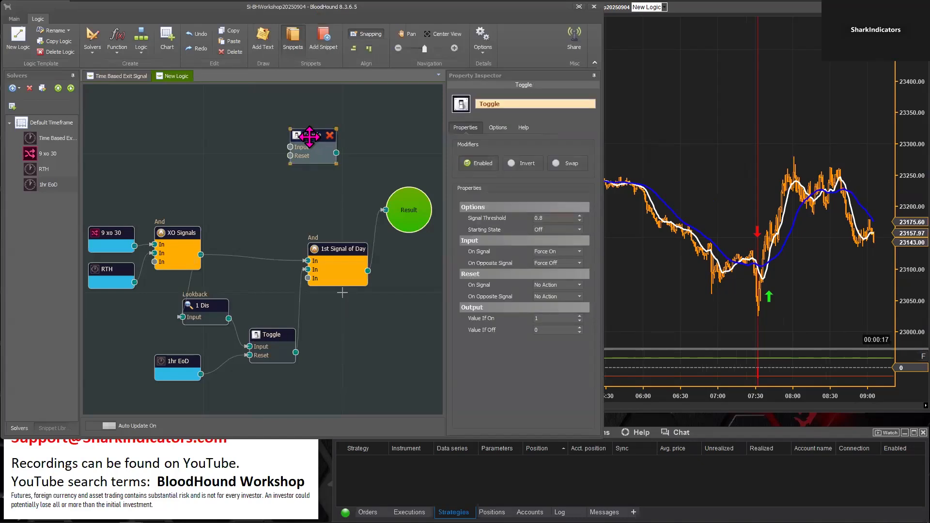
drag(309, 137, 313, 141)
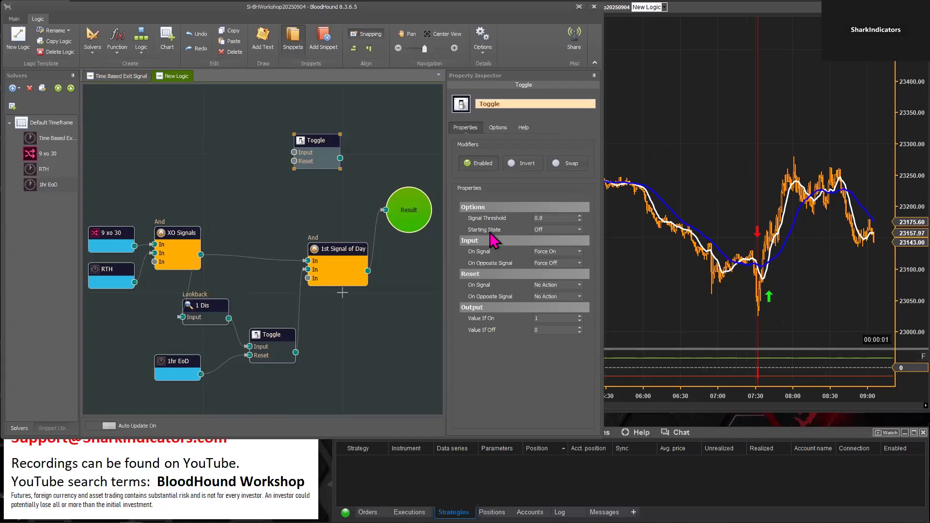
click(544, 217)
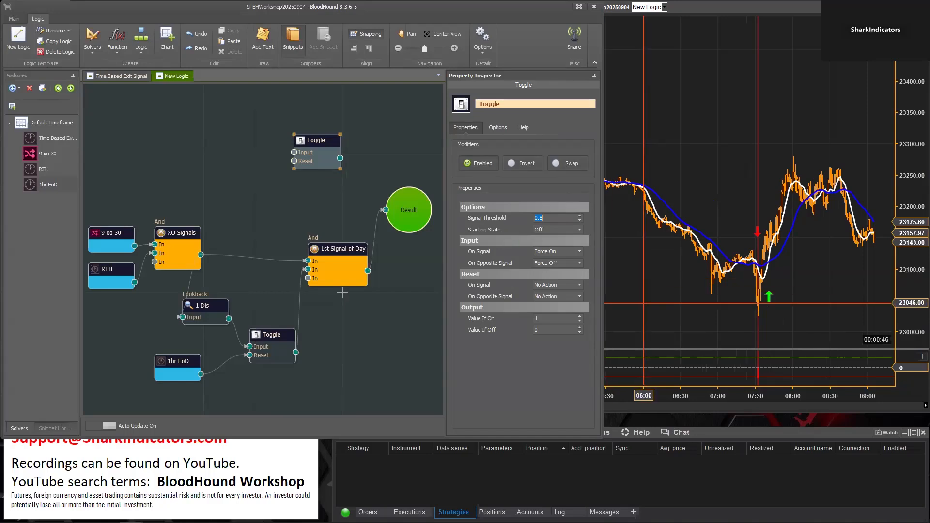
Enlarge the BloodHound indicator area below the price chart and widen the bars around 07:30
click(642, 304)
drag(638, 348, 645, 266)
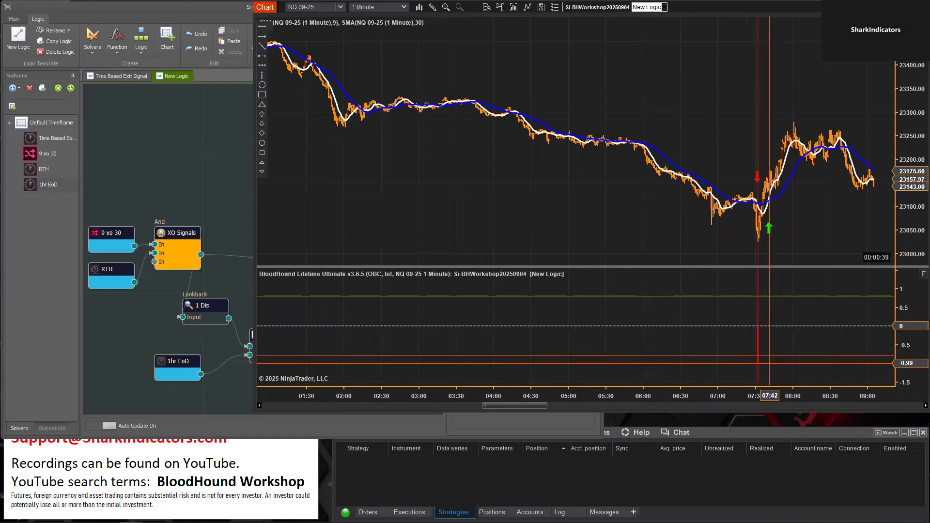
drag(764, 401, 643, 401)
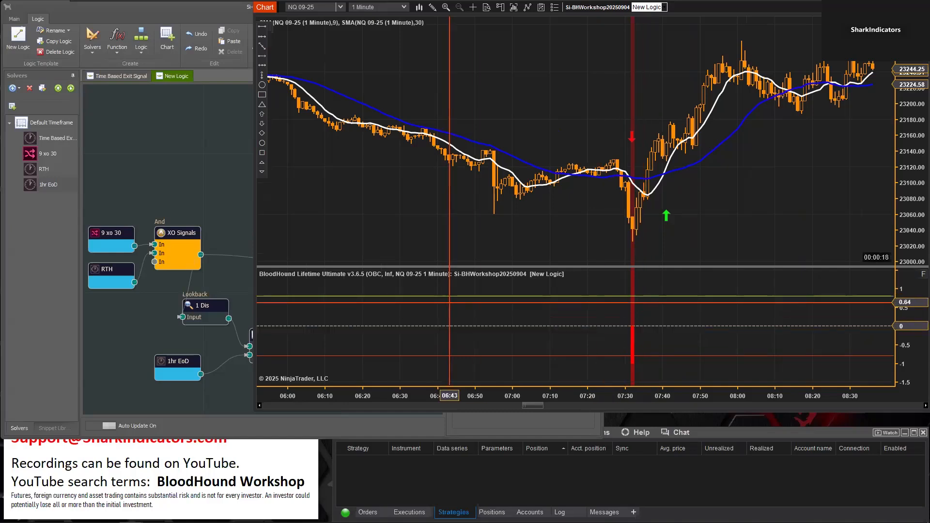
Read the description of the unused Toggle's Signal Threshold setting
click(187, 183)
click(301, 149)
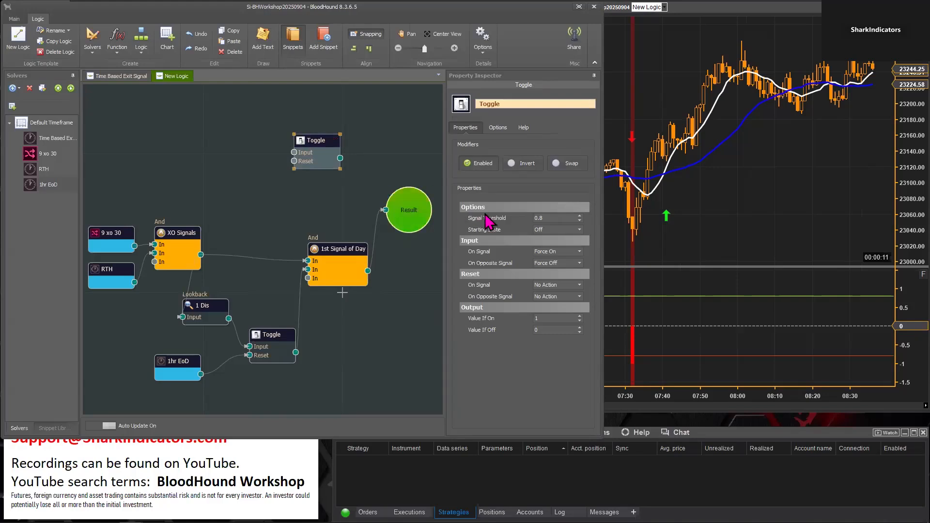
mouse_move(493, 226)
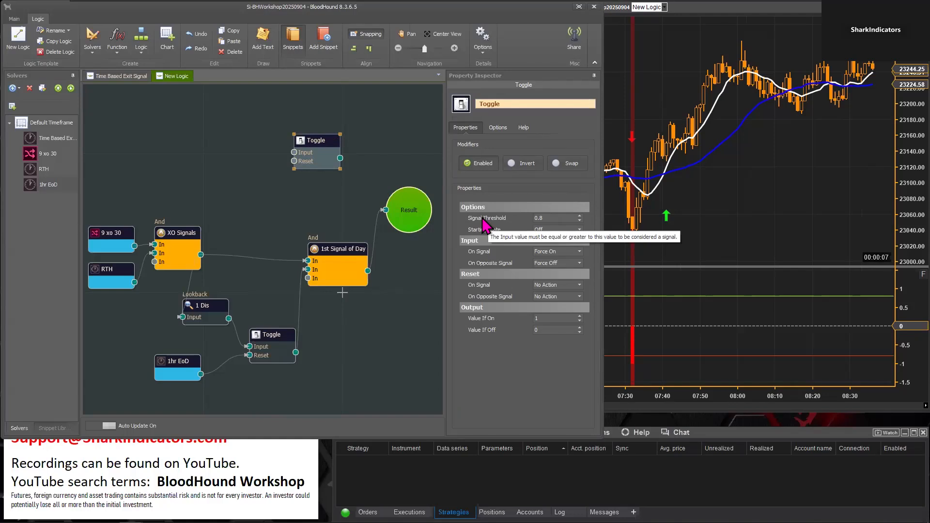
click(546, 218)
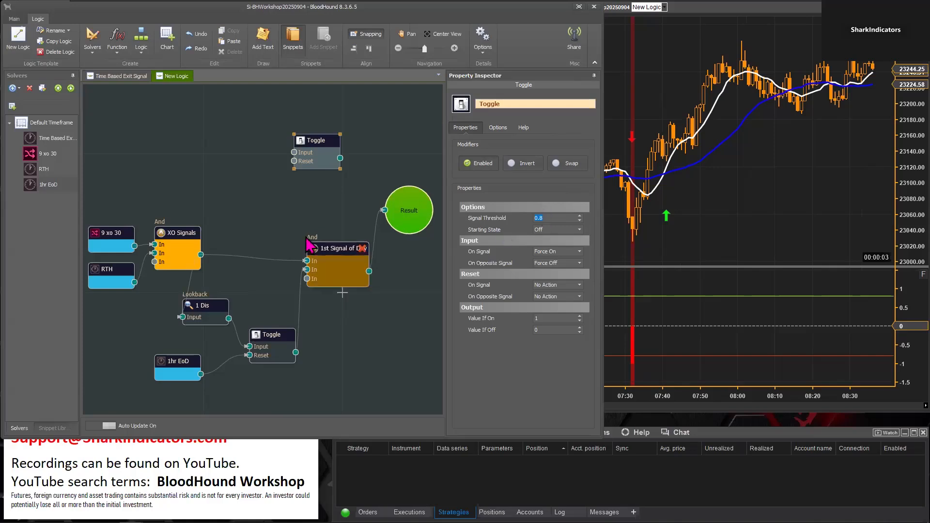
Move Result closer to the other nodes, connect XO Signals to it and check the output levels at the 07:41 signal
drag(412, 209, 383, 207)
drag(201, 254, 357, 207)
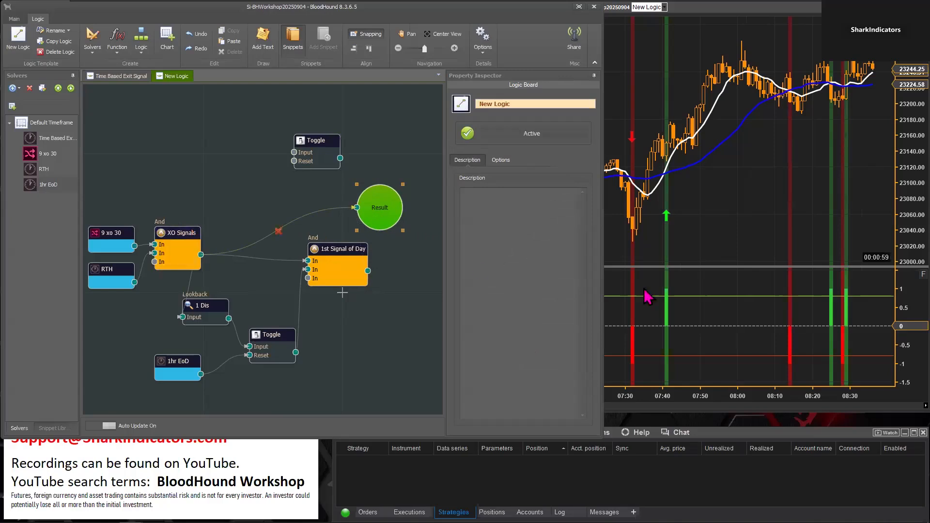
click(671, 308)
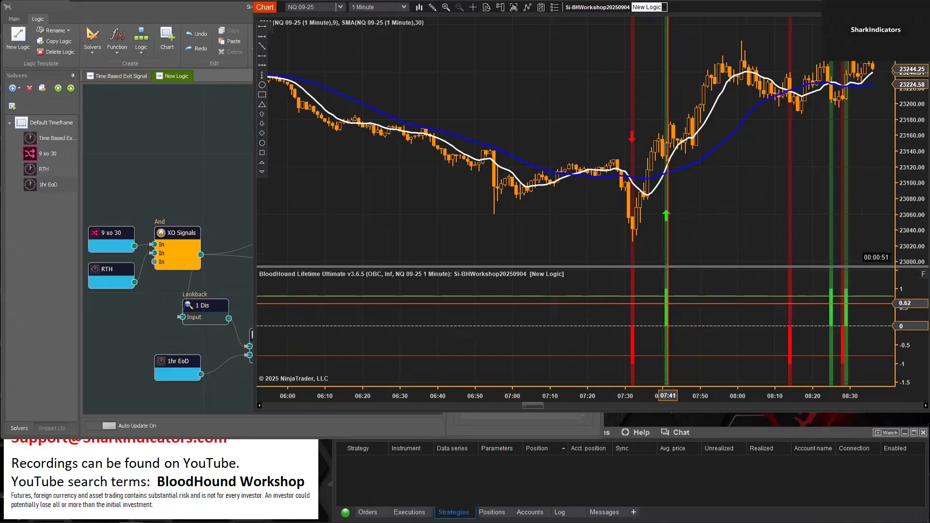
Examine how the unused Toggle's Signal Threshold, Starting State, Input and Reset options are defined
click(183, 184)
click(307, 145)
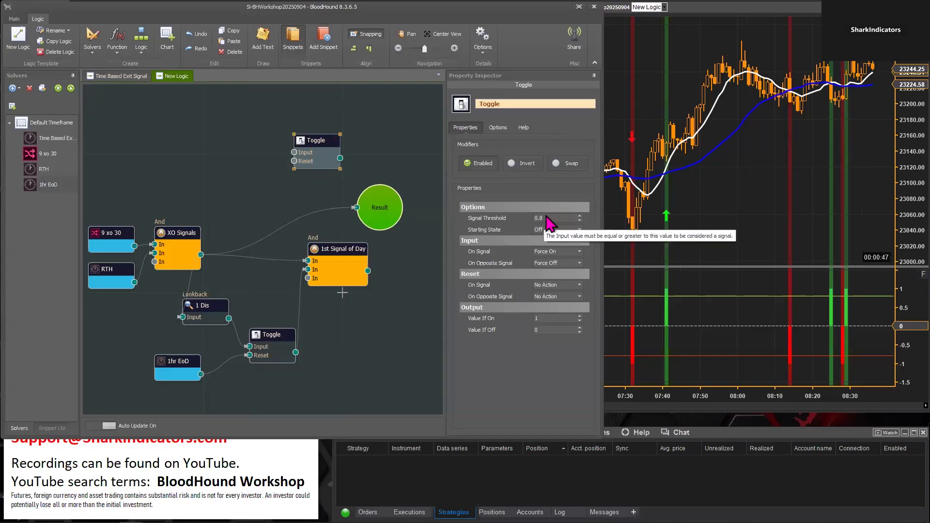
click(546, 218)
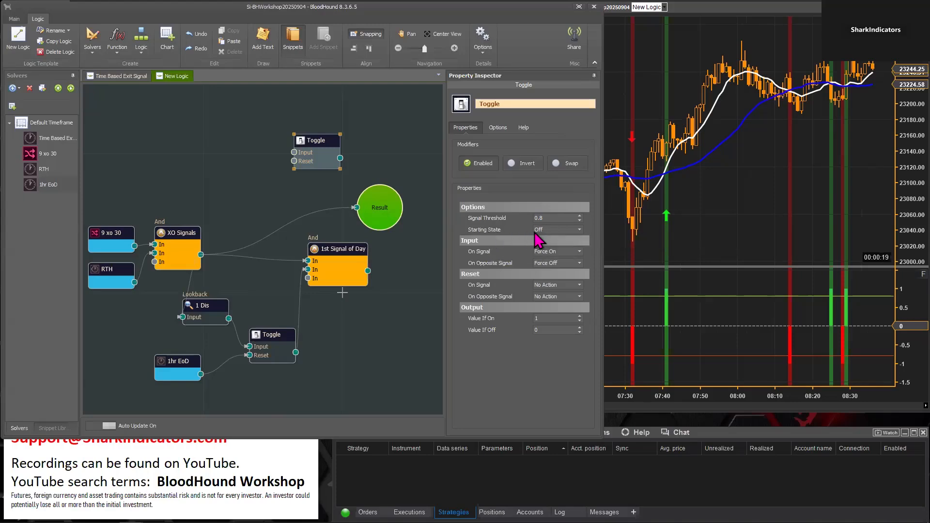
click(314, 141)
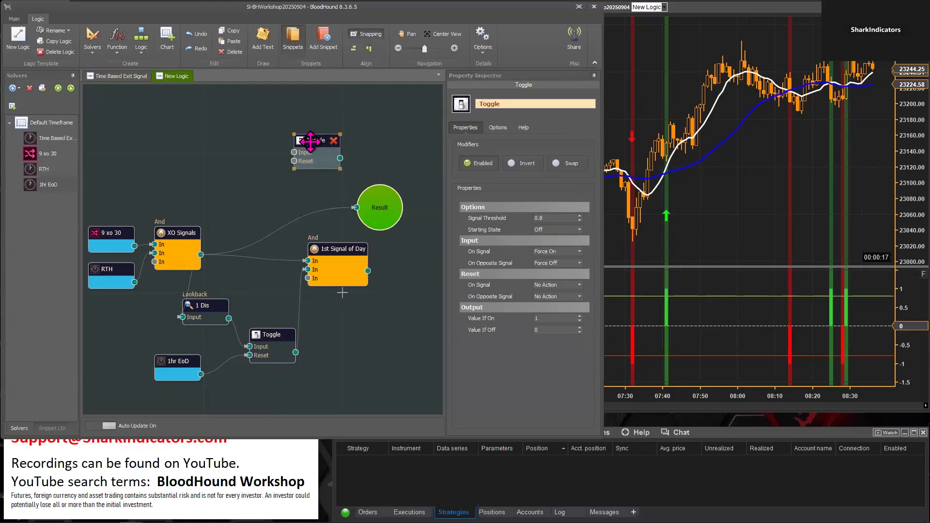
click(551, 228)
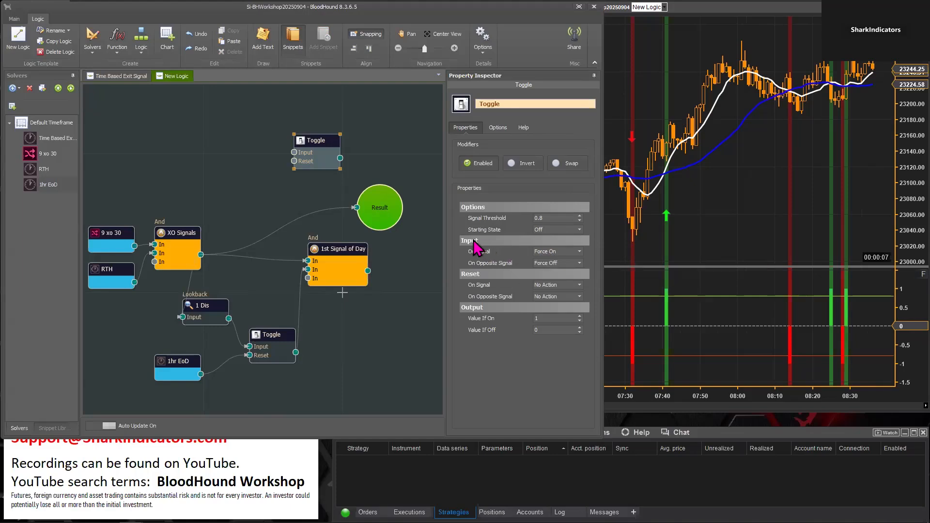
scroll(307, 183, up, 2)
scroll(274, 157, up, 2)
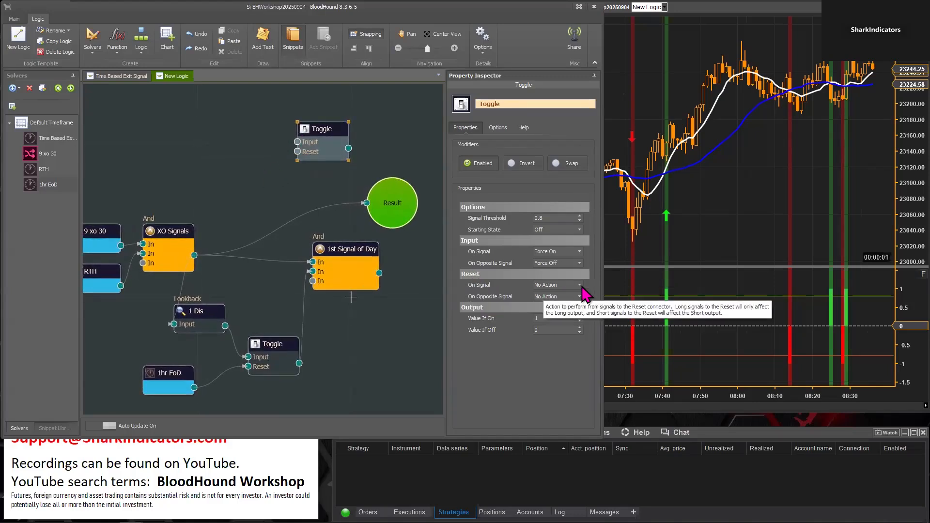
click(576, 286)
click(575, 305)
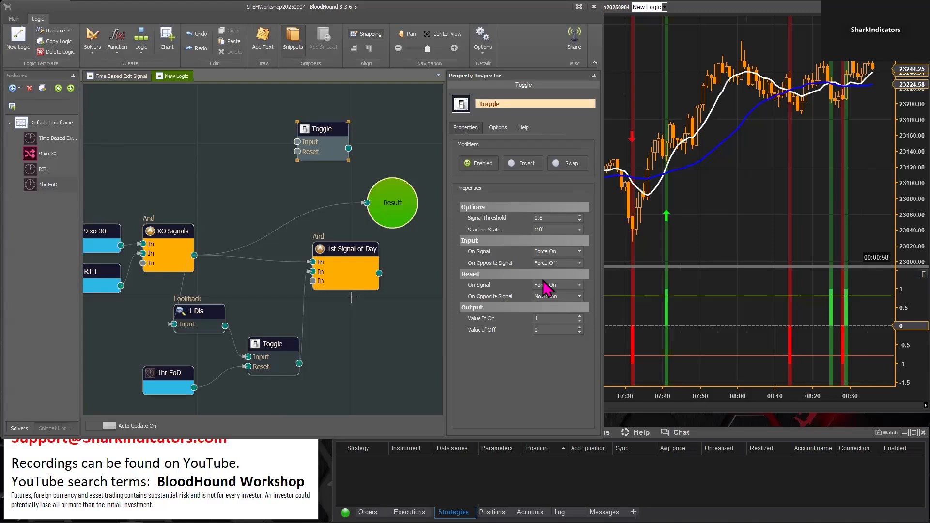
click(580, 285)
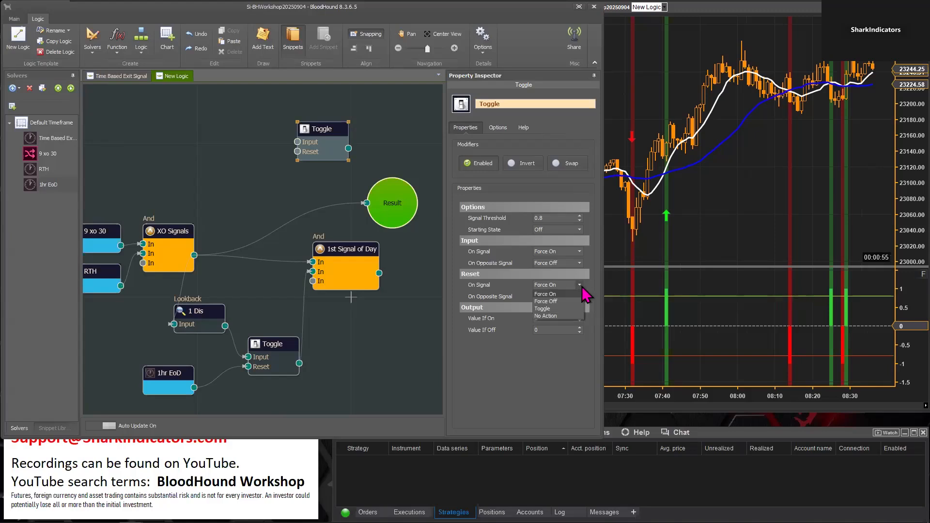
click(561, 315)
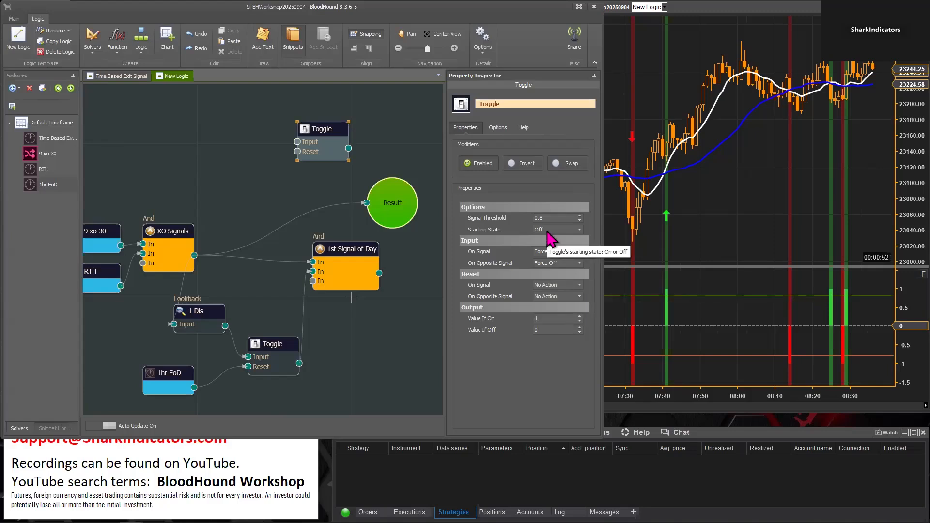
Compare the lower Toggle's actions with the unused Toggle's Input On Signal and On Opposite Signal settings
click(273, 345)
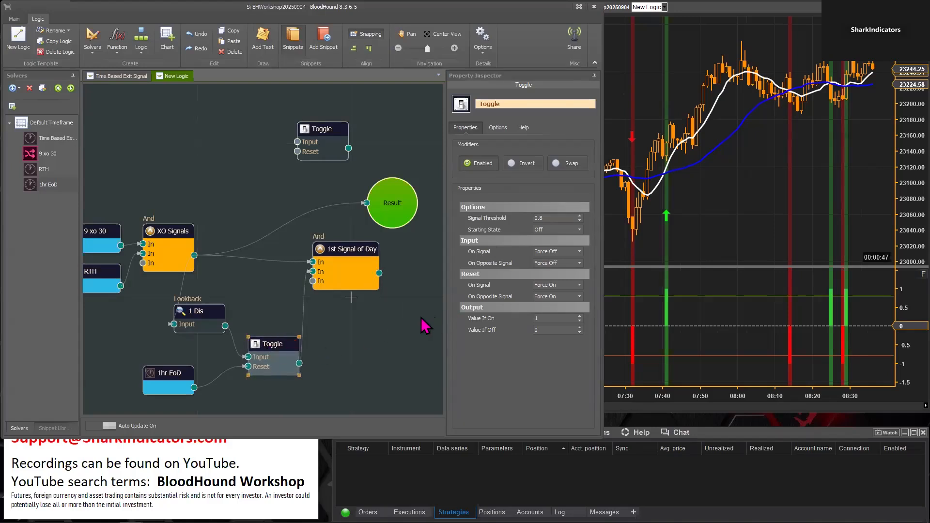
click(688, 203)
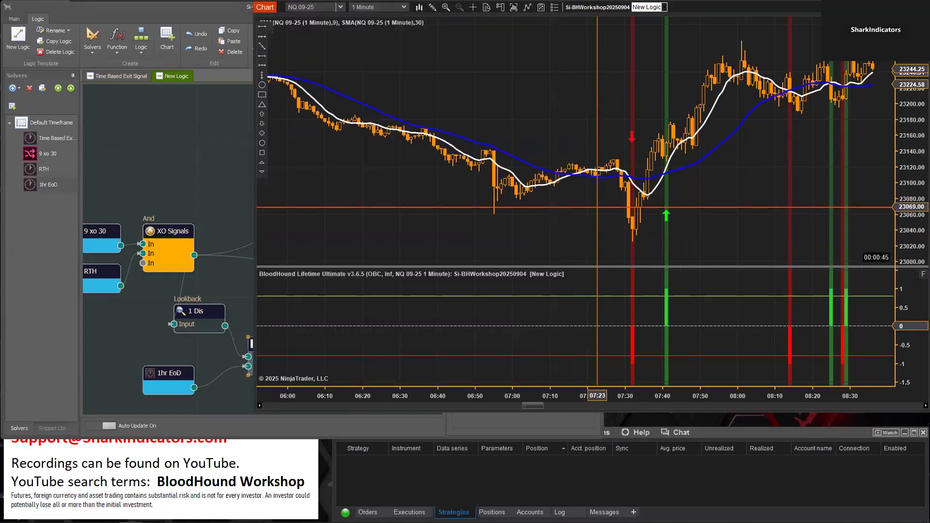
click(176, 159)
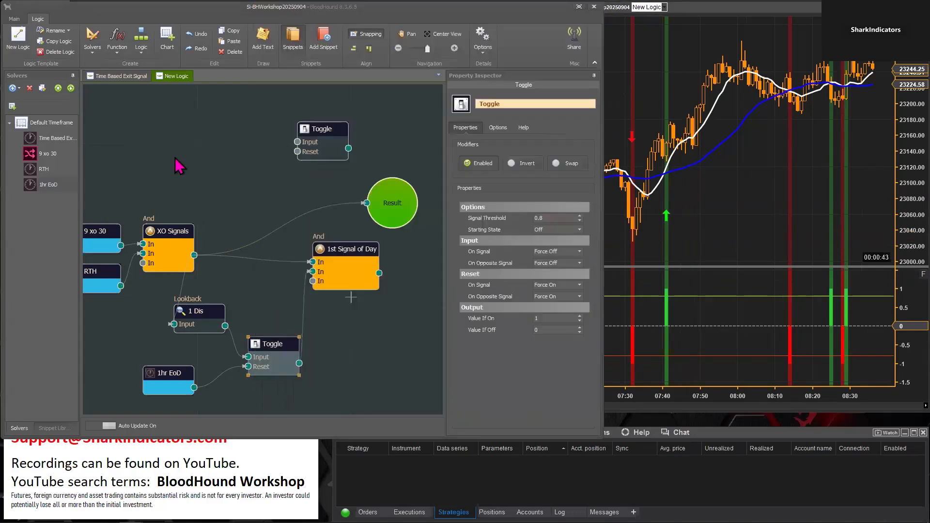
click(339, 145)
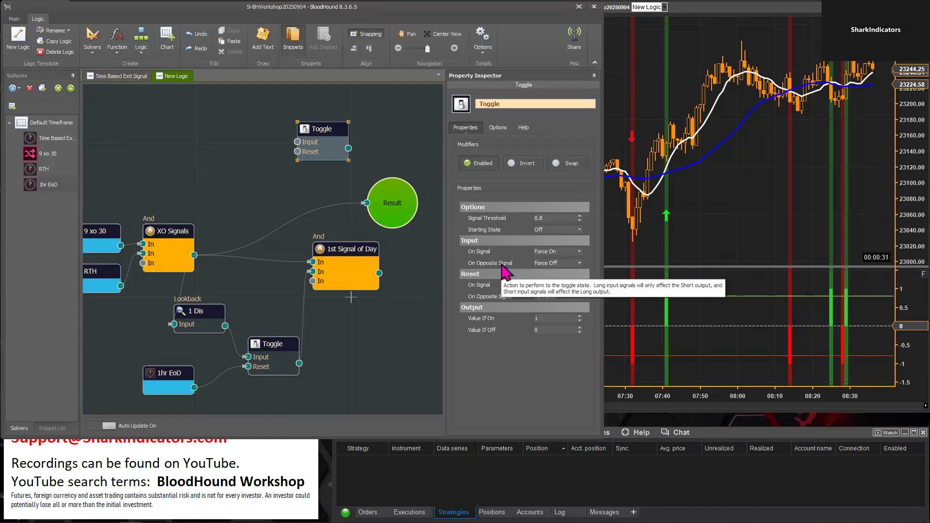
mouse_move(487, 250)
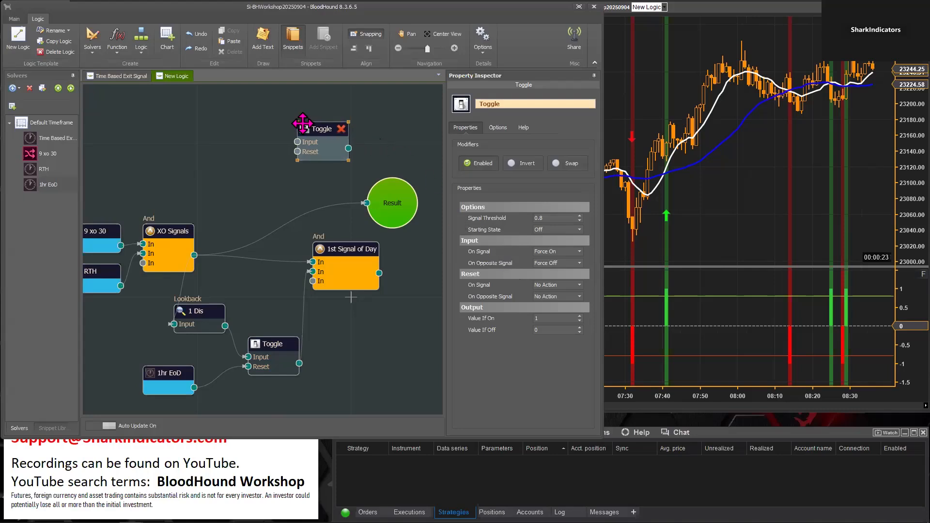
Move the unused Toggle beside Result, connect XO Signals to its Input, and review the actions available for Input On Signal
drag(315, 128, 313, 139)
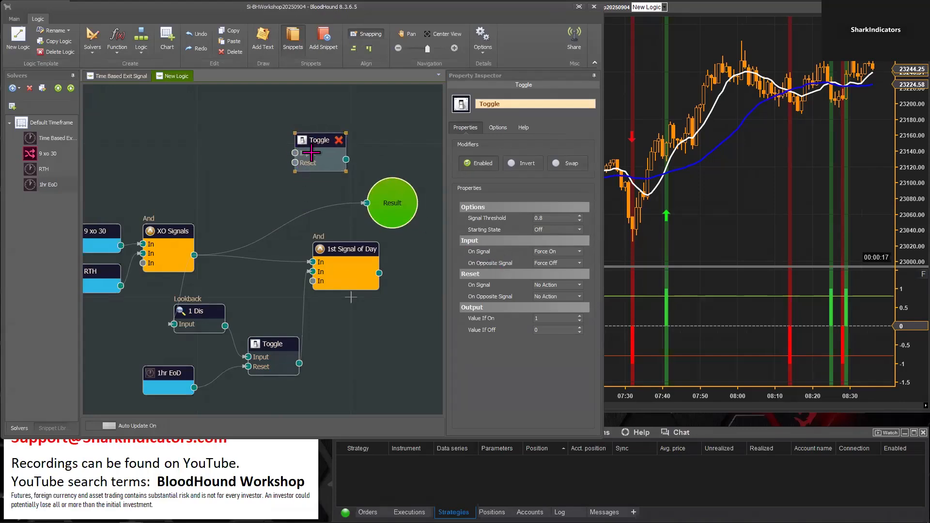
drag(195, 254, 295, 153)
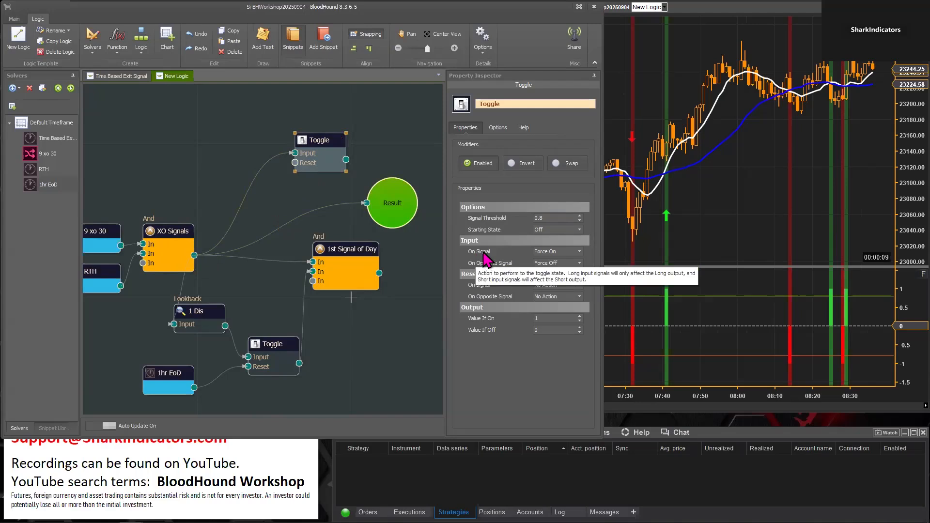
click(579, 251)
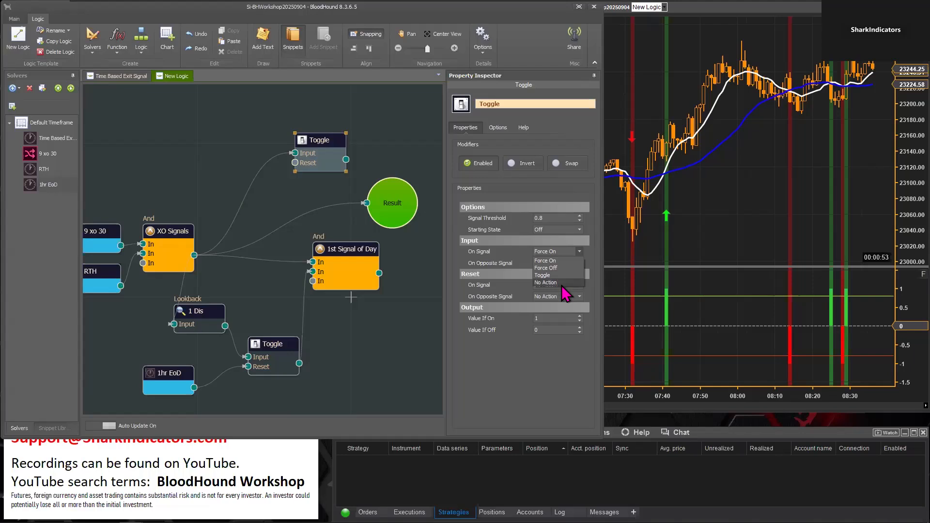
click(533, 365)
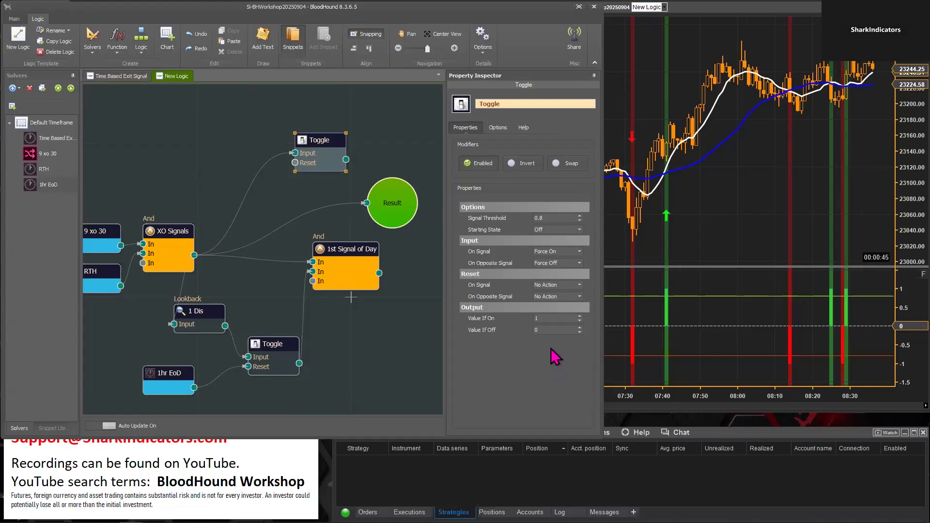
Set the upper Toggle's Input On Opposite Signal to No Action and its Reset On Opposite Signal to Force Off
click(580, 265)
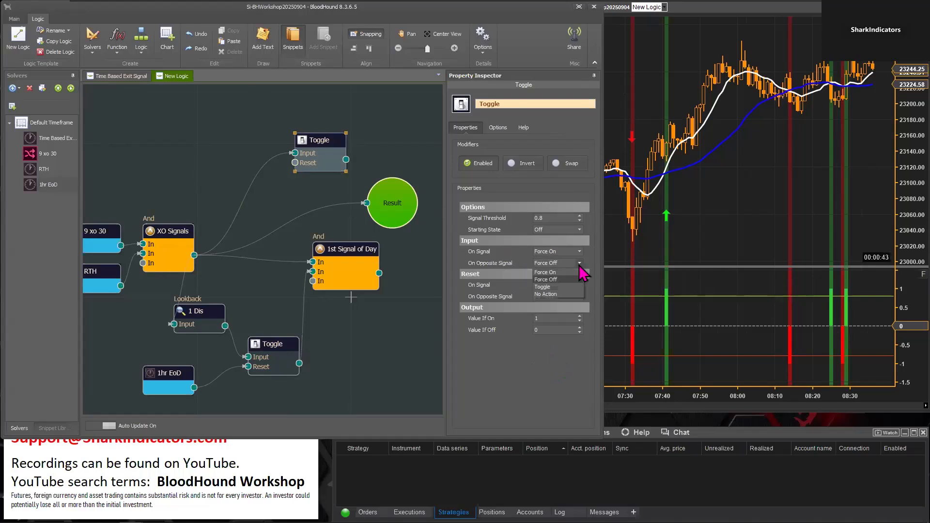
click(551, 295)
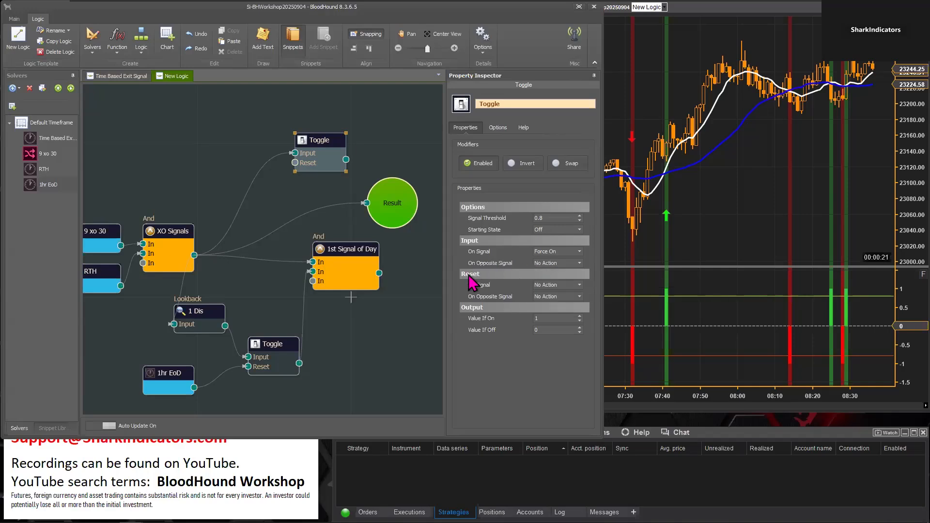
click(579, 296)
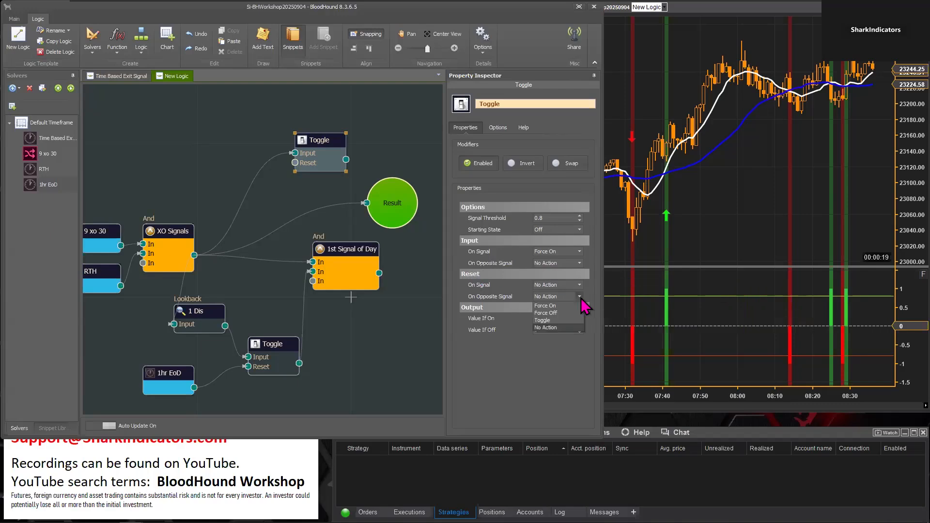
click(562, 313)
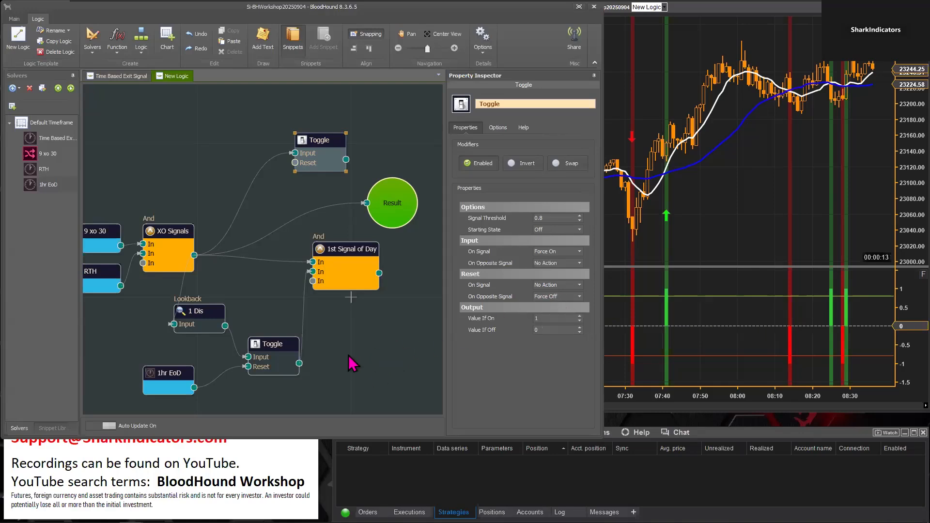
Connect 1hr EoD to the upper Toggle's Reset, shift the 1hr EoD node slightly, and review the Toggle's Input settings
drag(194, 388, 308, 175)
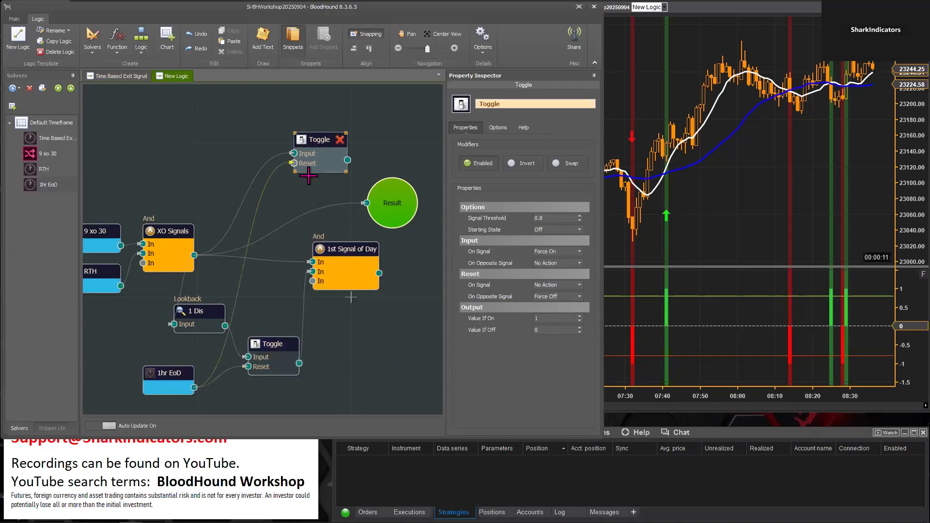
click(171, 369)
mouse_move(171, 368)
mouse_down()
mouse_move(167, 376)
mouse_move(177, 377)
mouse_up()
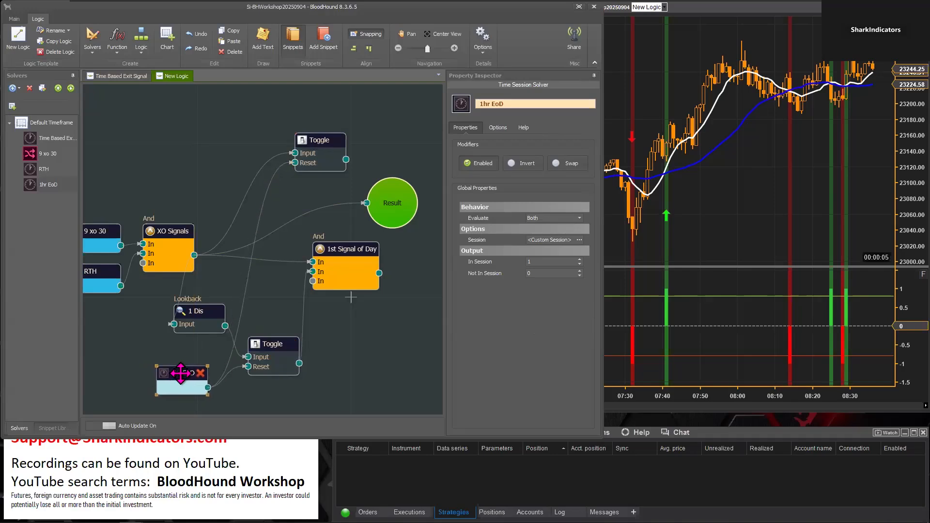
click(321, 145)
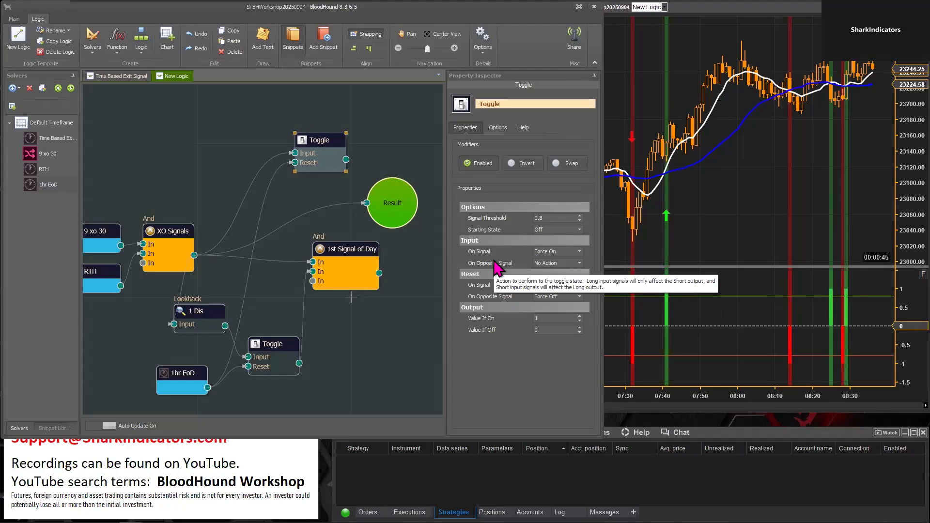
Compress the chart's time scale to view the overnight session together with the morning crossover signals
click(625, 395)
drag(634, 396, 762, 396)
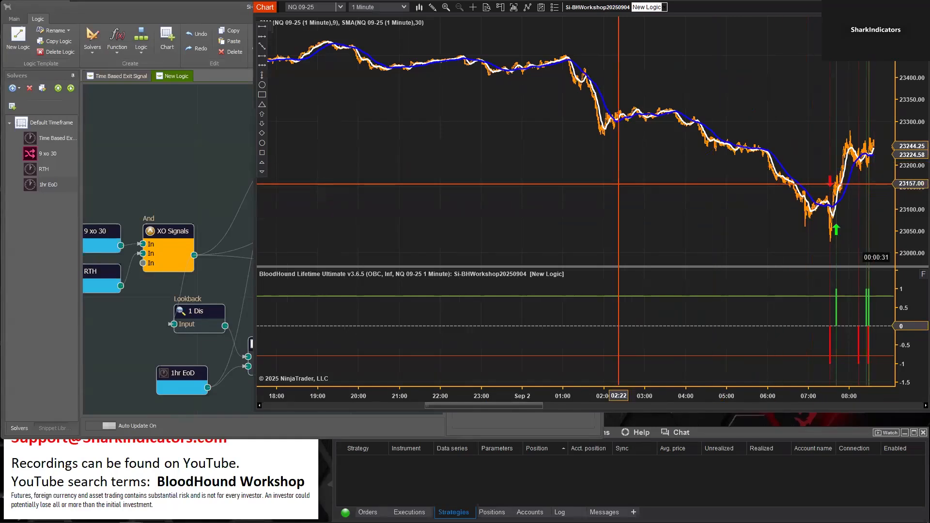
click(195, 161)
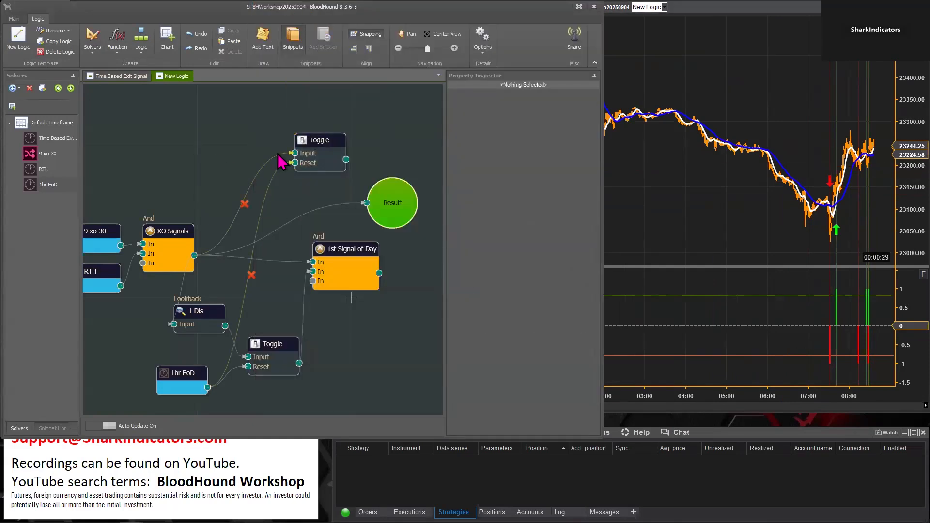
Reposition the upper Toggle and set its Input On Opposite Signal to Force Off and Reset On Opposite Signal to No Action
drag(311, 145, 304, 155)
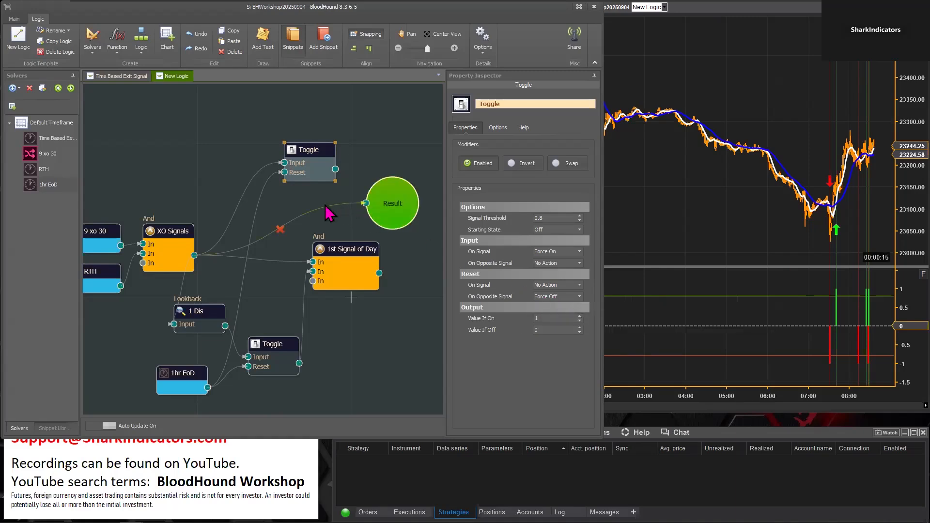
click(579, 263)
click(575, 284)
click(580, 296)
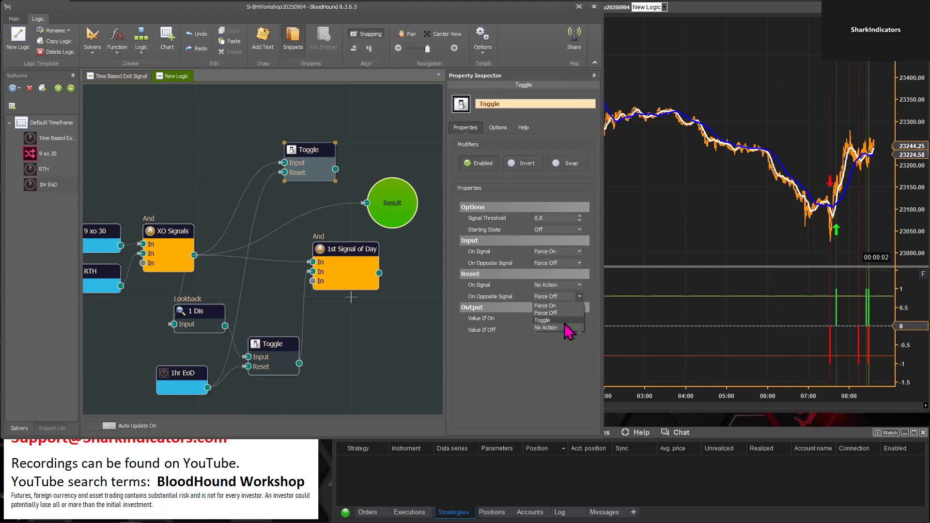
click(561, 329)
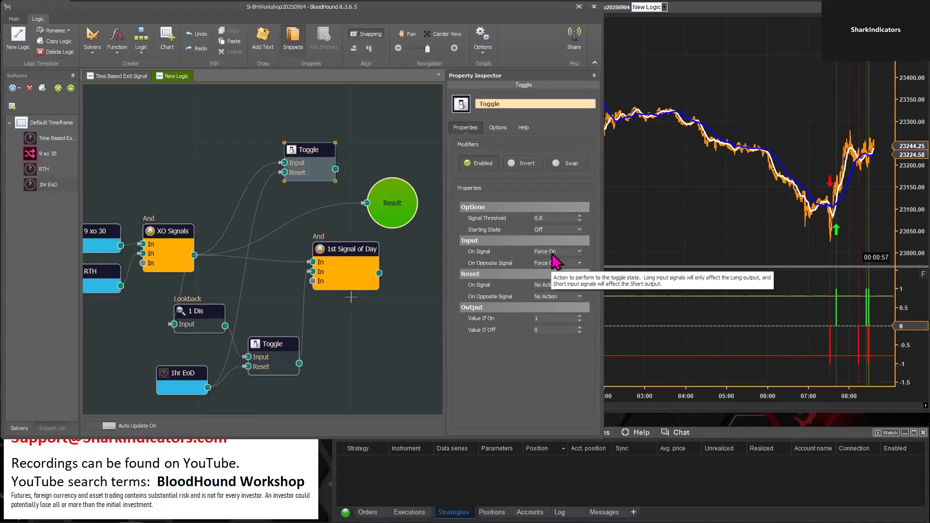
Change the upper Toggle's Input On Opposite Signal to No Action and its Reset On Opposite Signal to Force Off
click(579, 263)
click(571, 294)
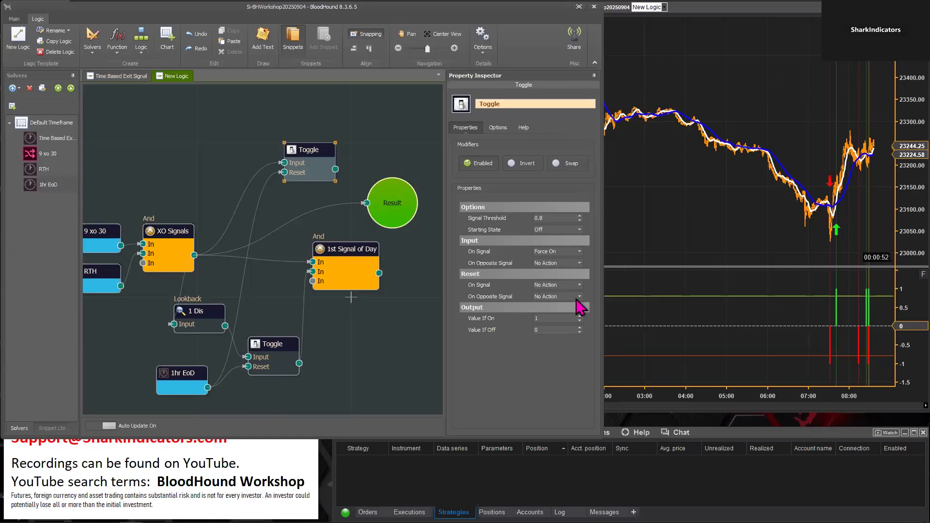
click(579, 297)
click(562, 312)
mouse_move(523, 305)
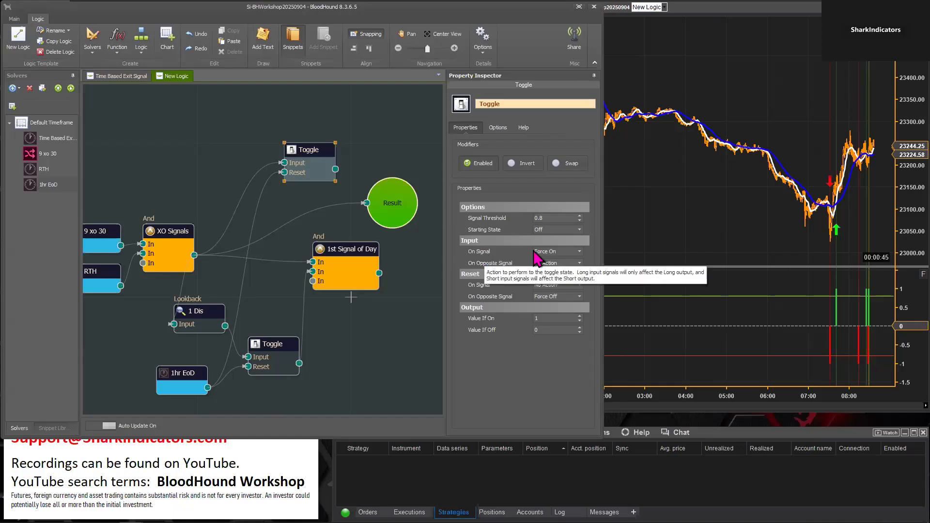
mouse_move(552, 255)
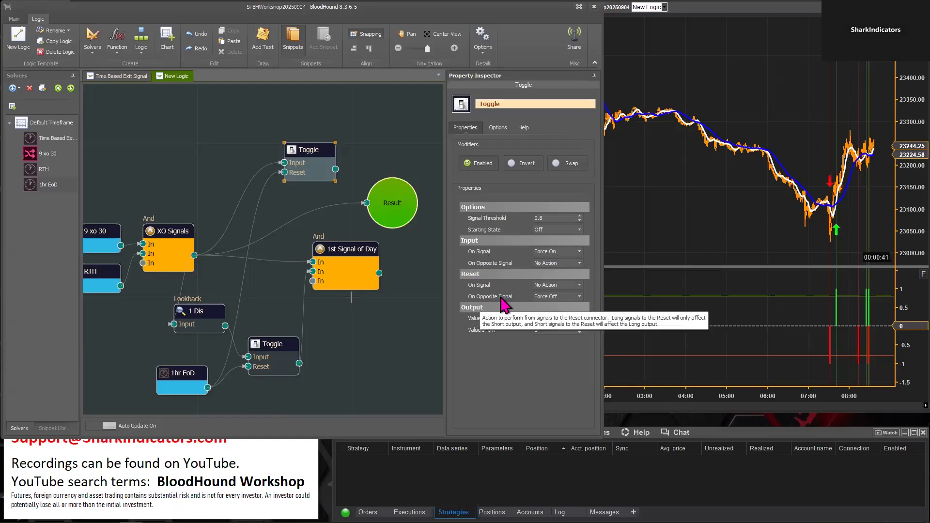
Set the upper Toggle's Reset On Opposite Signal to No Action and its Reset On Signal to Force Off
click(579, 297)
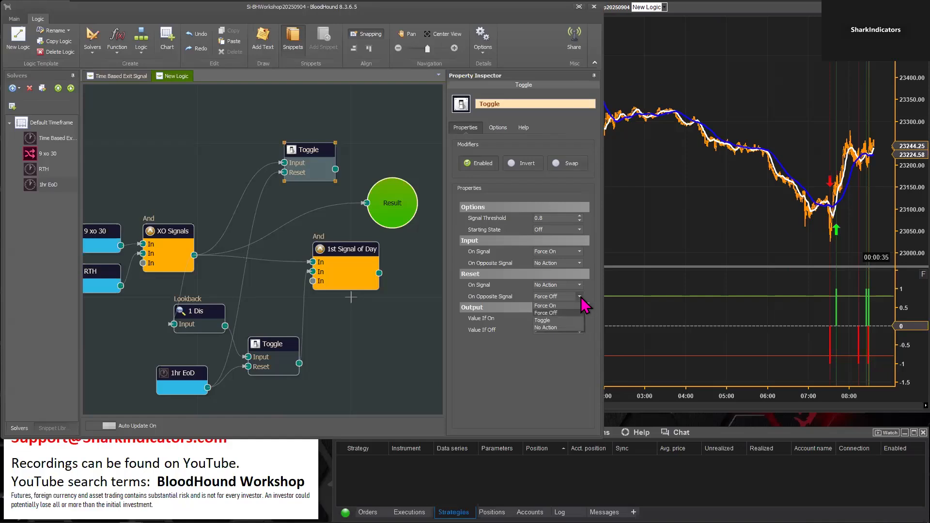
click(561, 328)
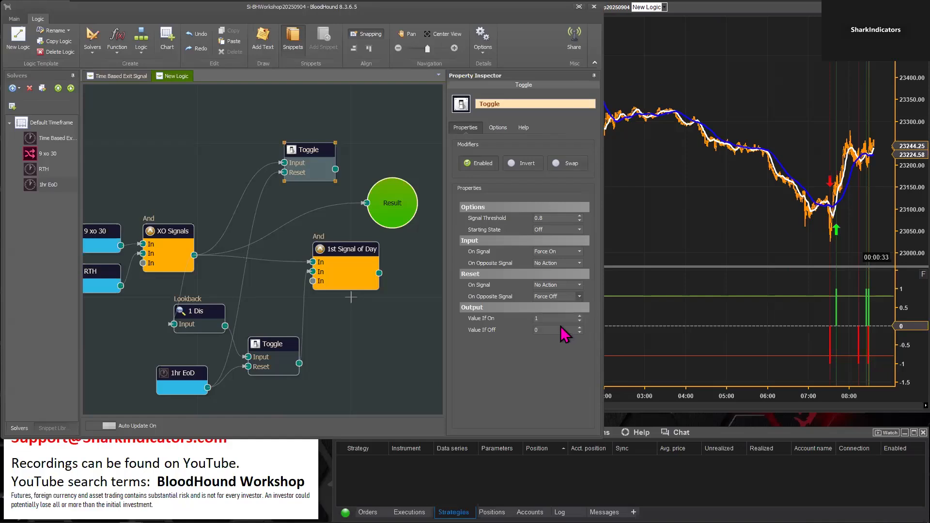
click(580, 286)
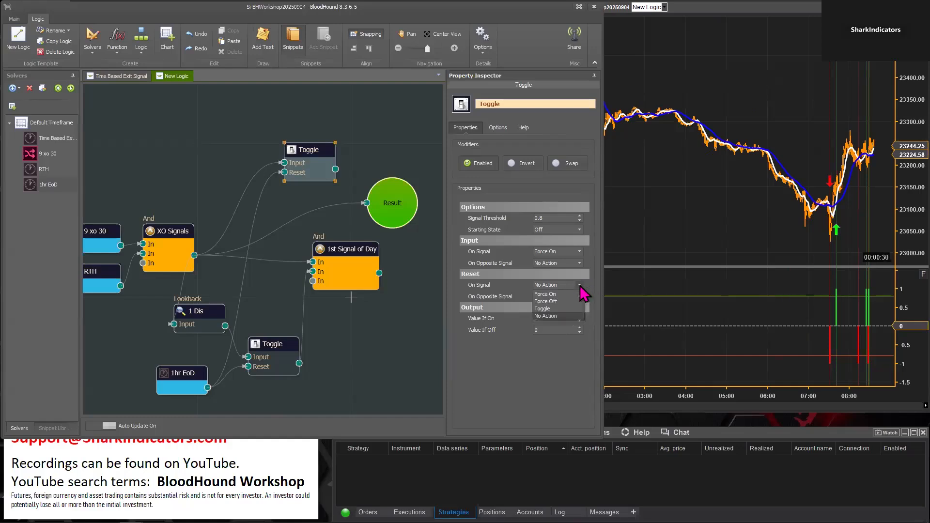
click(557, 301)
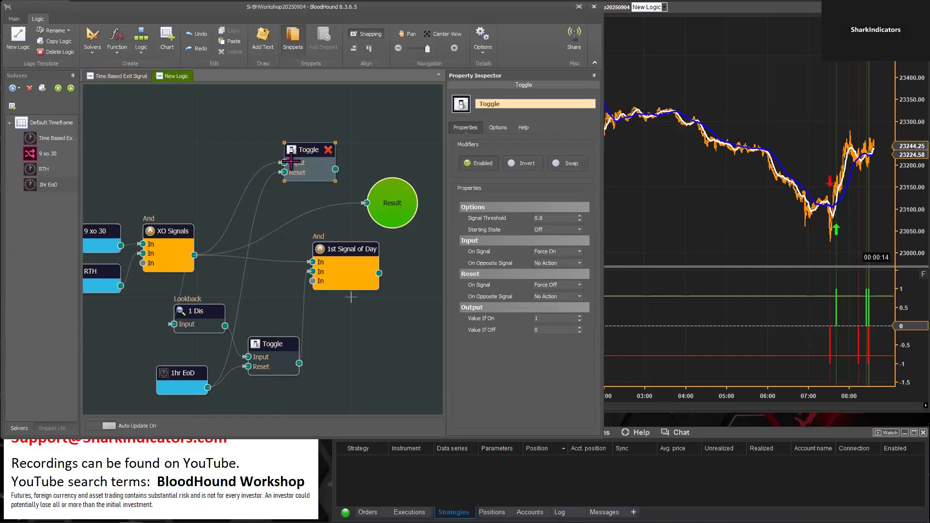
click(305, 151)
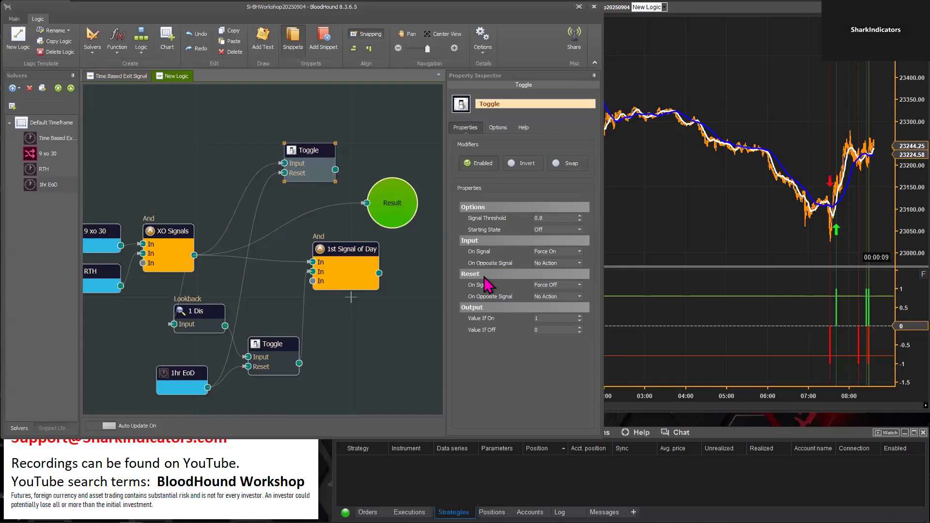
Align the lower and upper Toggle nodes vertically between the signal nodes and Result
mouse_move(473, 286)
mouse_move(269, 340)
mouse_down()
mouse_move(286, 342)
mouse_move(260, 336)
mouse_move(279, 329)
mouse_up()
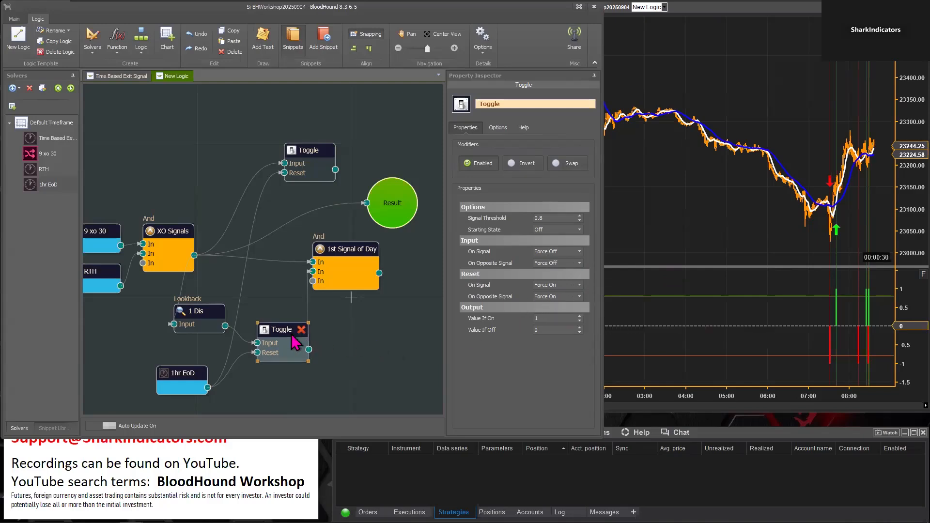
drag(277, 328, 280, 331)
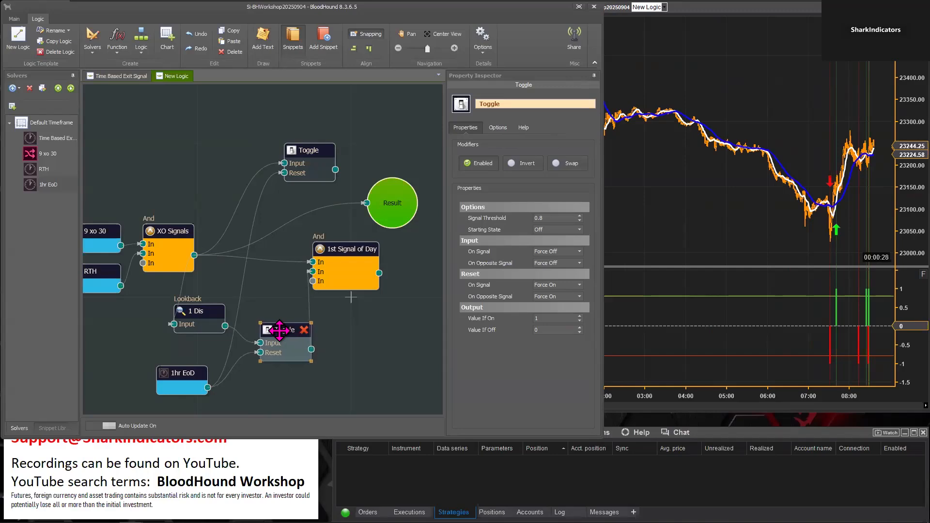
drag(302, 157, 278, 161)
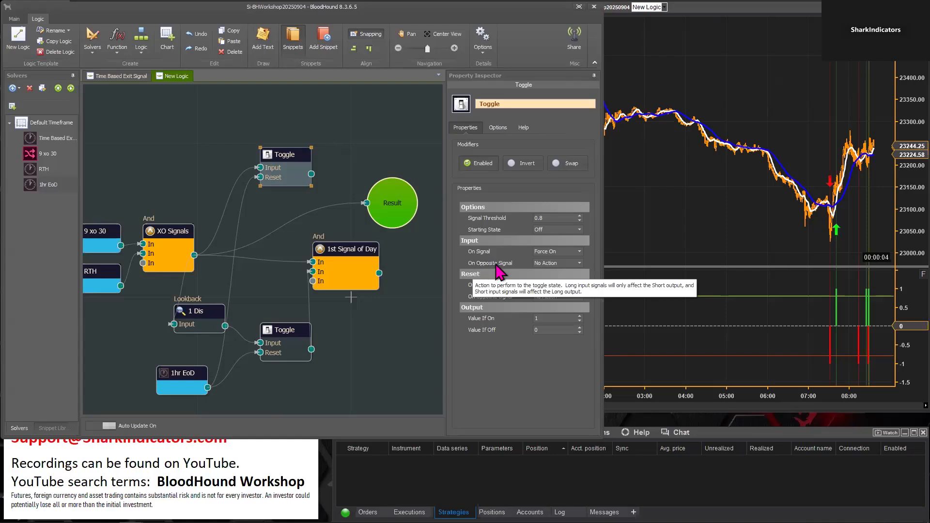
Review the actions available for the upper Toggle's Input On Opposite Signal and Reset On Signal settings
click(579, 263)
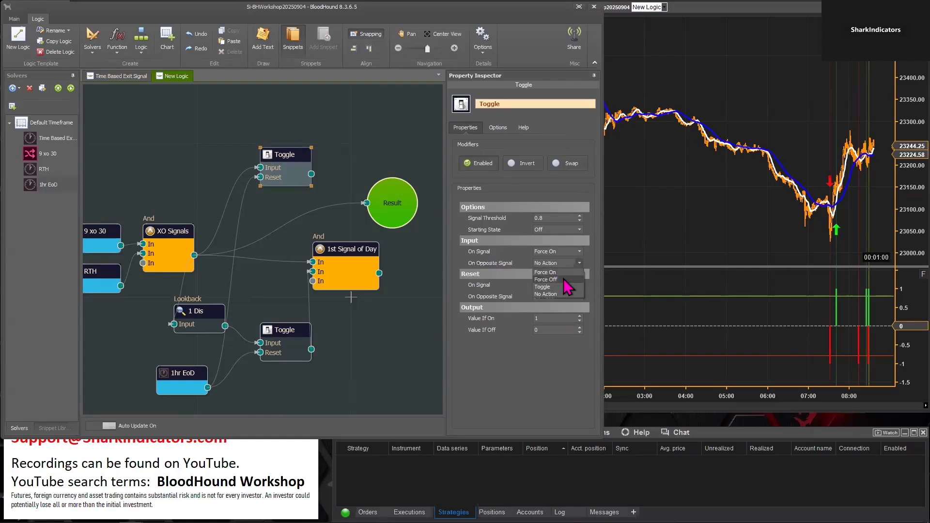
click(527, 356)
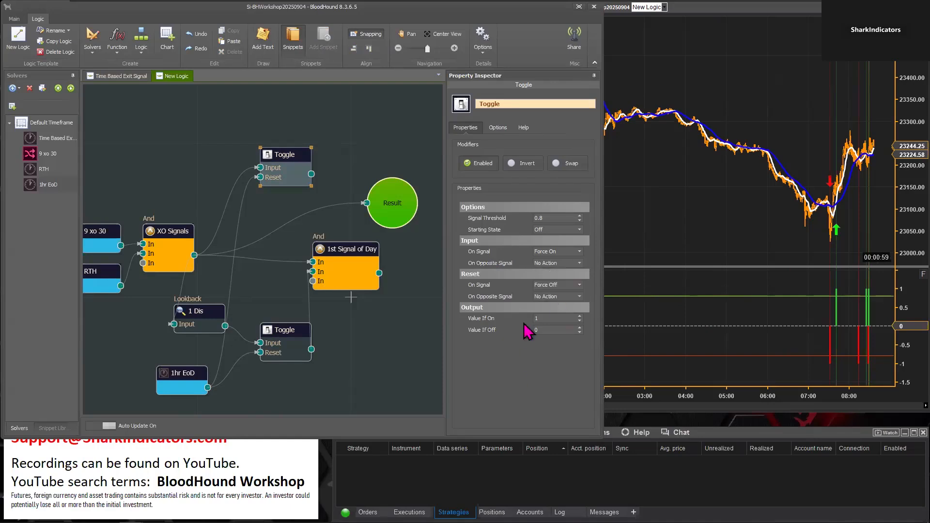
click(579, 284)
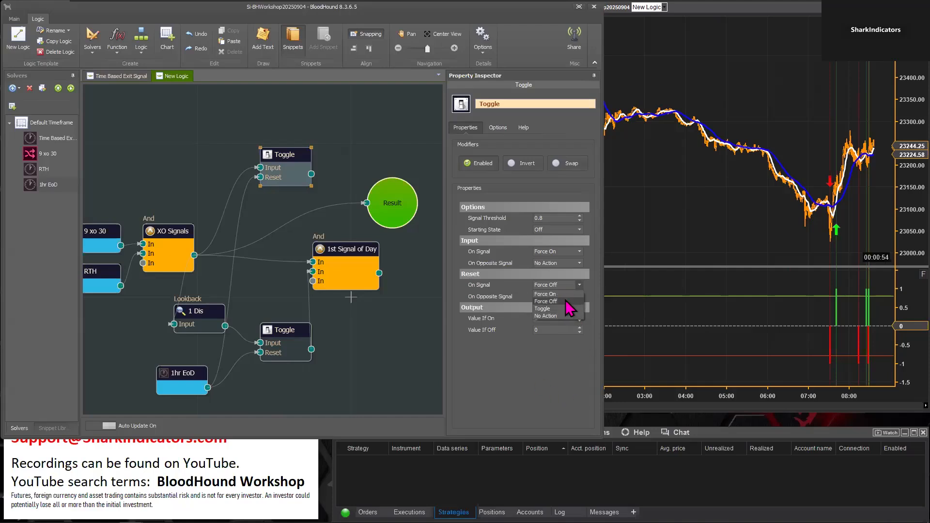
click(530, 368)
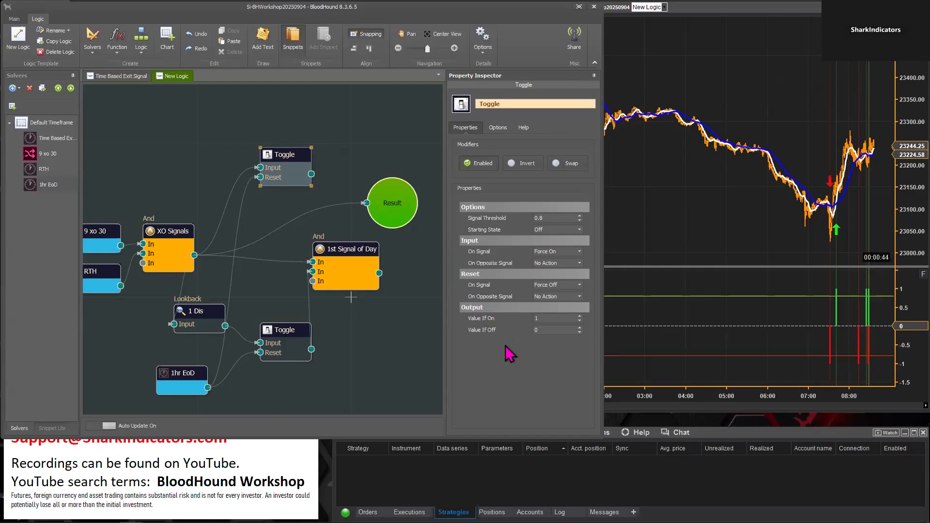
Connect the upper Toggle's output to Result and check its long and short output on the chart through 11:00
drag(311, 174, 390, 201)
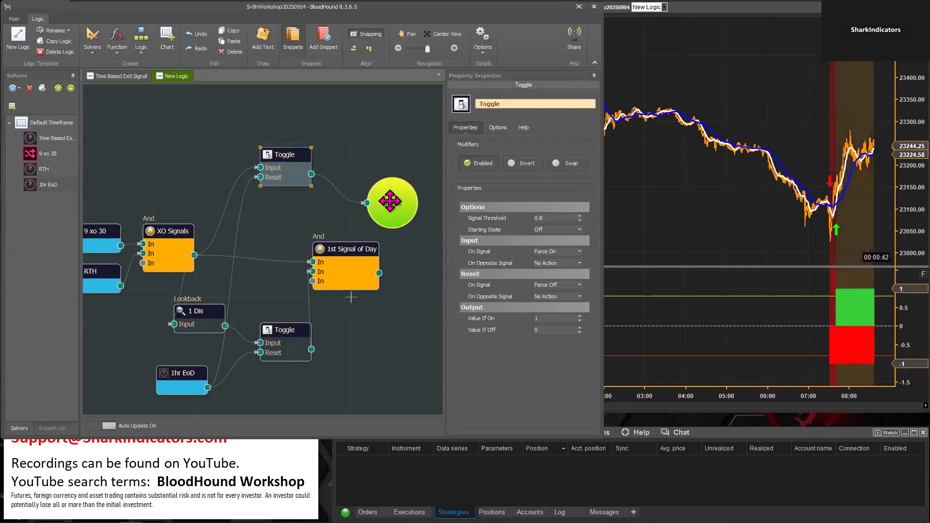
drag(750, 218, 630, 227)
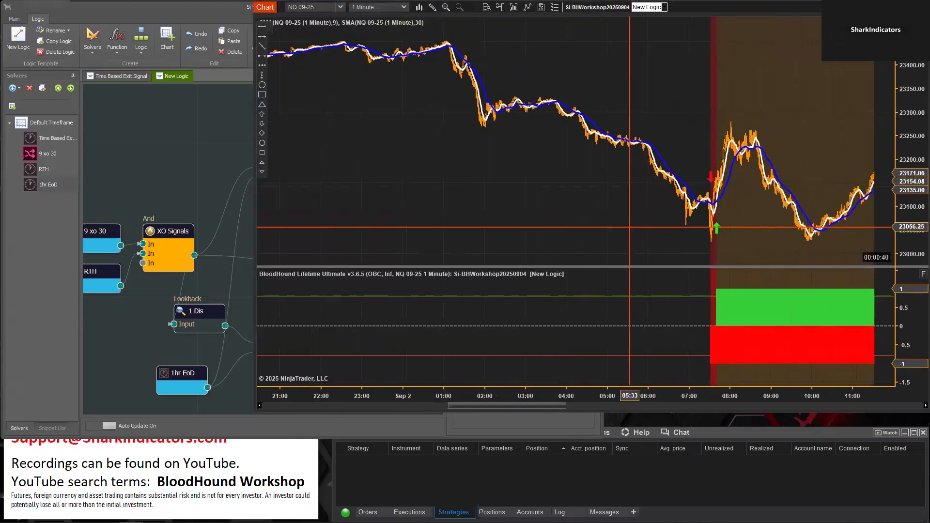
click(141, 131)
Set the upper Toggle's Input On Opposite Signal to Force Off and its Reset On Signal to No Action
click(281, 155)
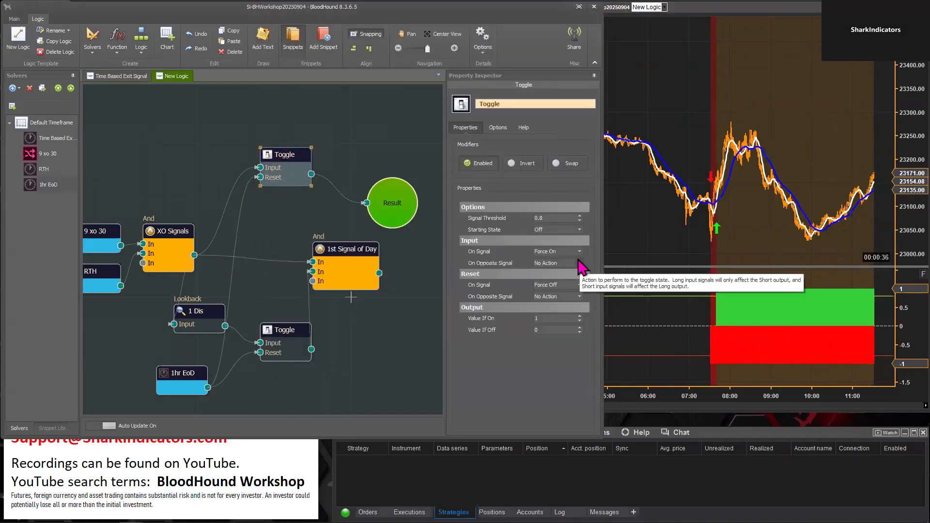
click(580, 264)
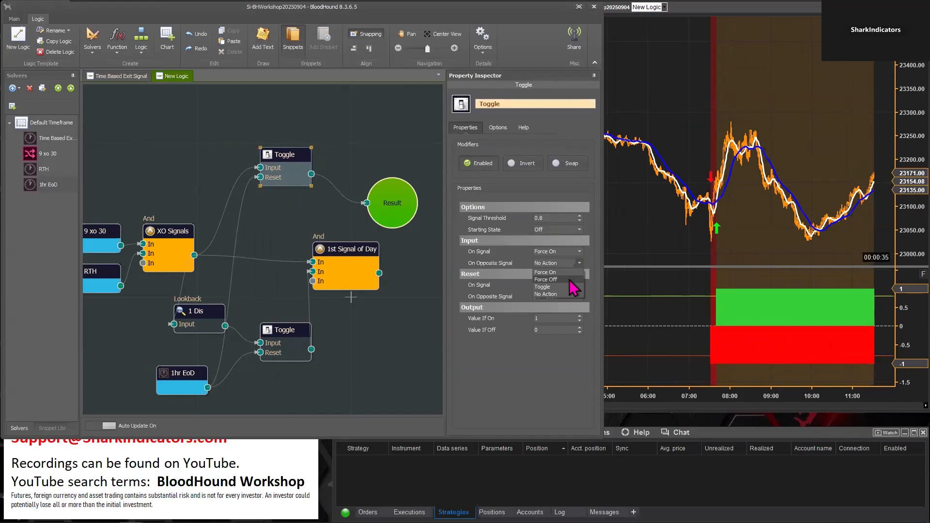
click(565, 280)
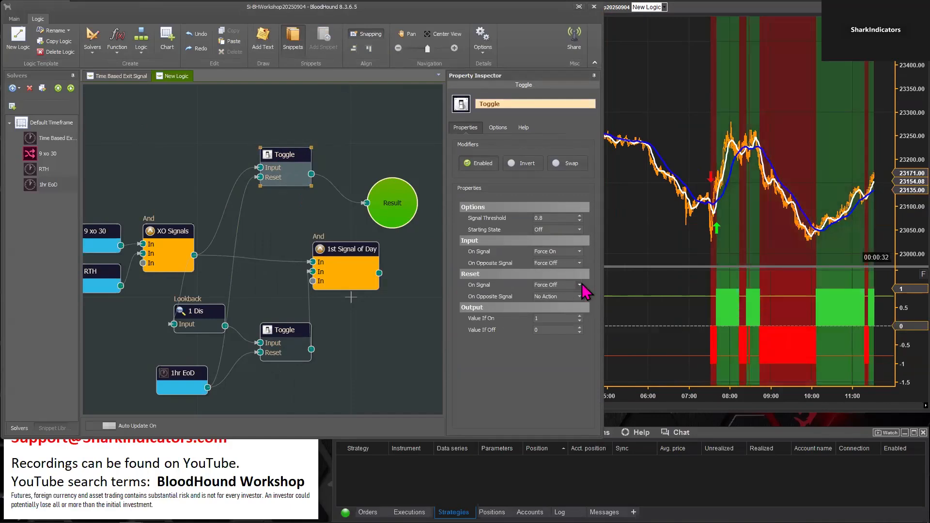
click(580, 284)
click(556, 314)
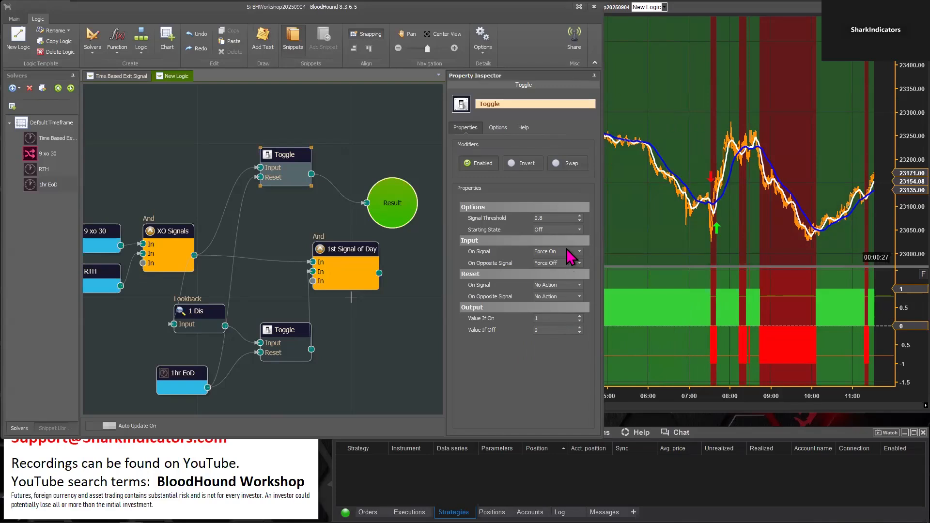
Remove the connection from 1hr EoD to the upper Toggle's Reset
mouse_move(237, 285)
click(234, 283)
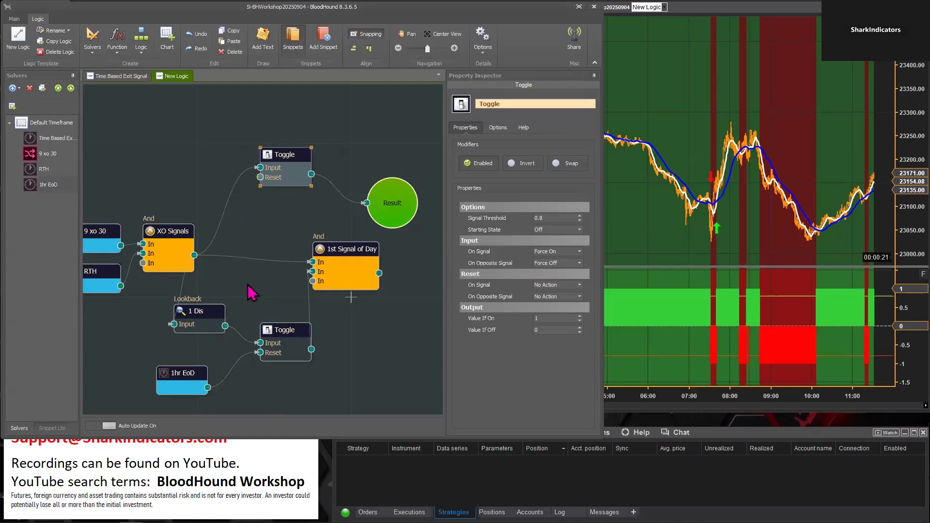
click(368, 345)
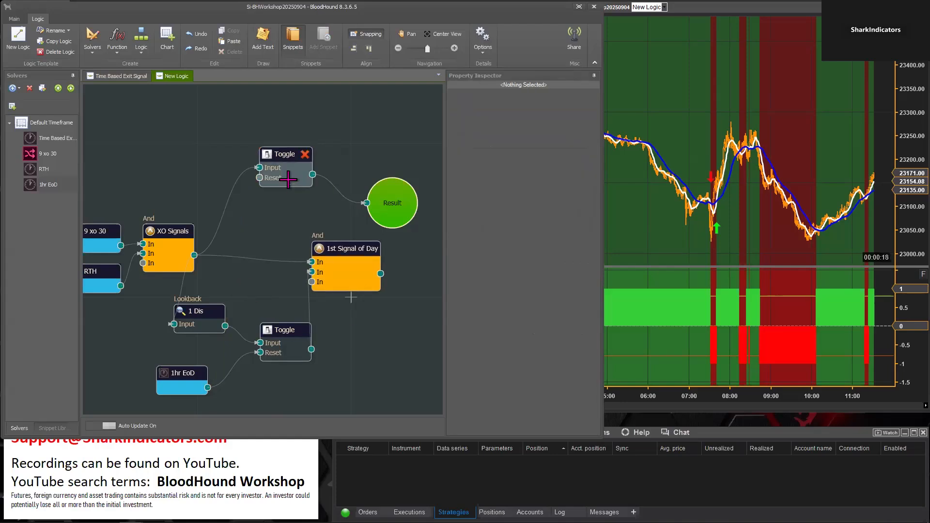
Set the upper Toggle's output values to 0 for Value If On and 1 for Value If Off
click(278, 163)
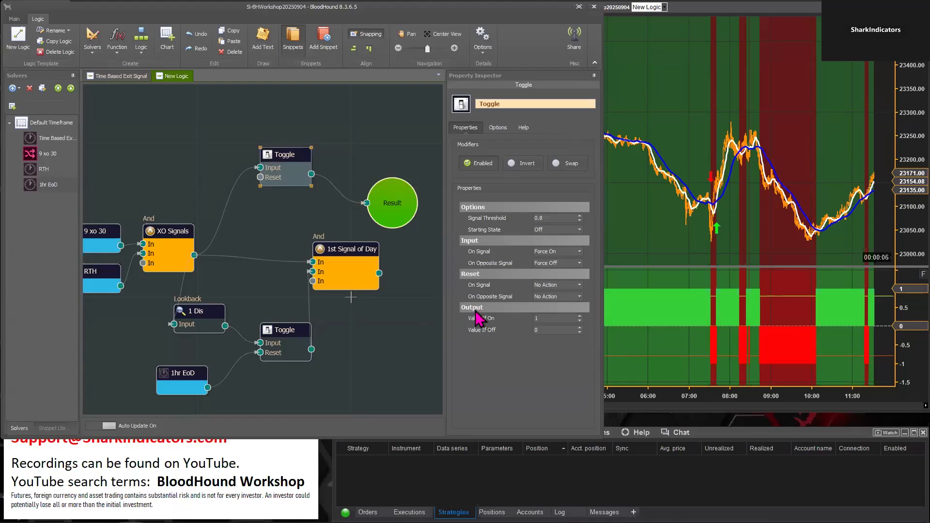
click(544, 318)
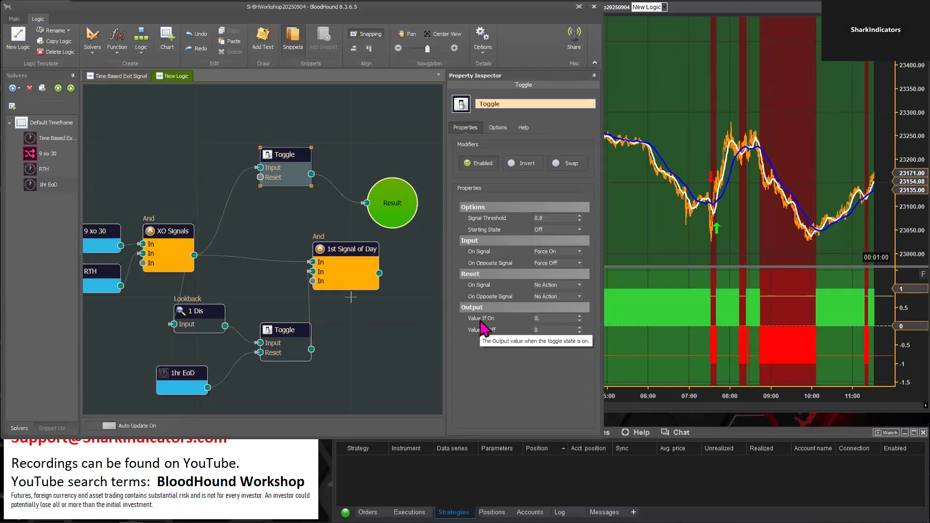
click(545, 333)
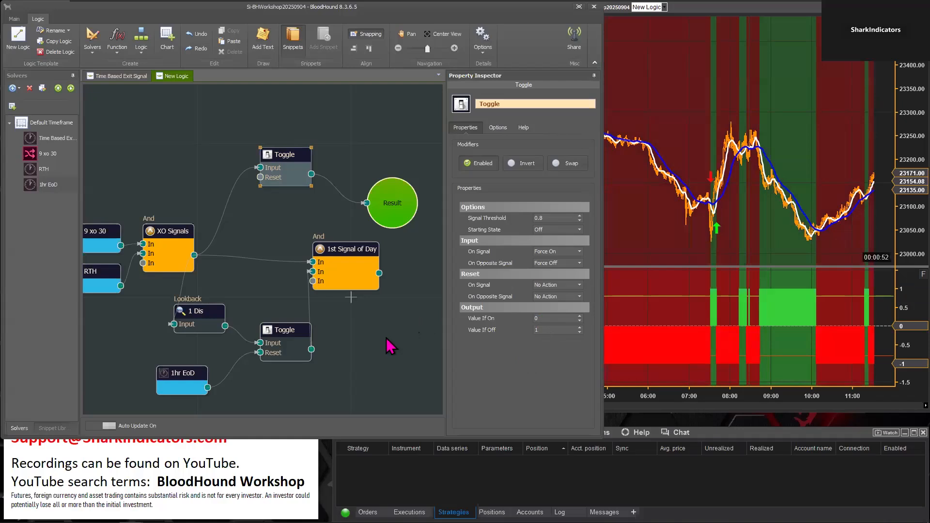
Connect the lower Toggle's output to Result in place of the upper Toggle
mouse_move(310, 351)
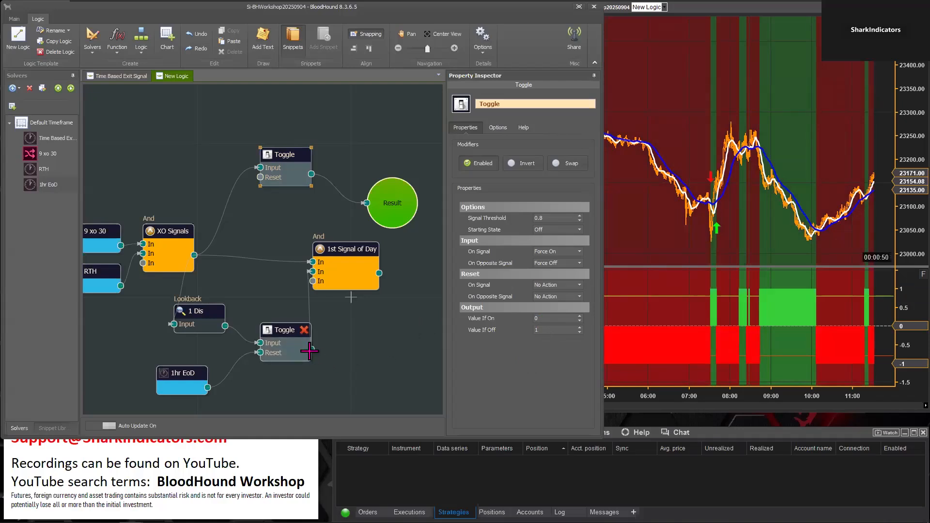
drag(311, 349, 366, 363)
click(301, 335)
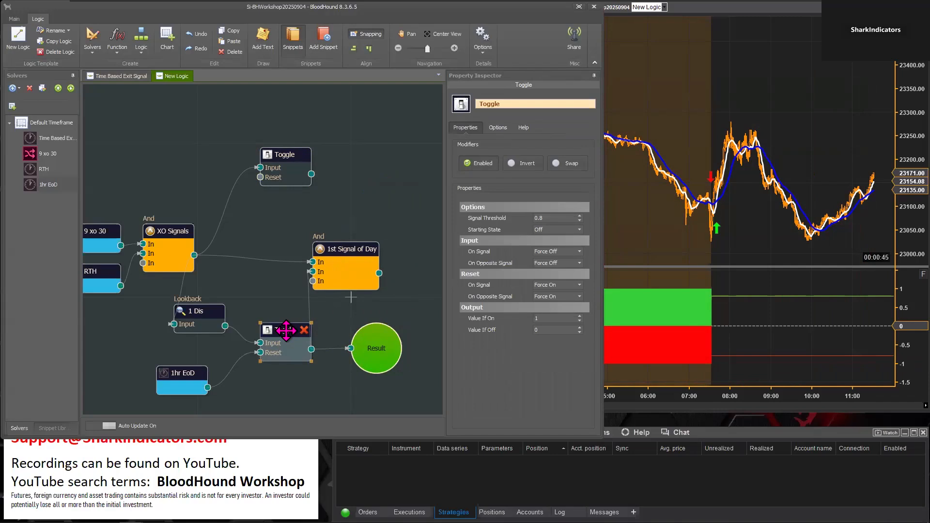
Reverse the lower Toggle's output values, with Value If On at 0 and Value If Off at 1
drag(286, 331, 284, 331)
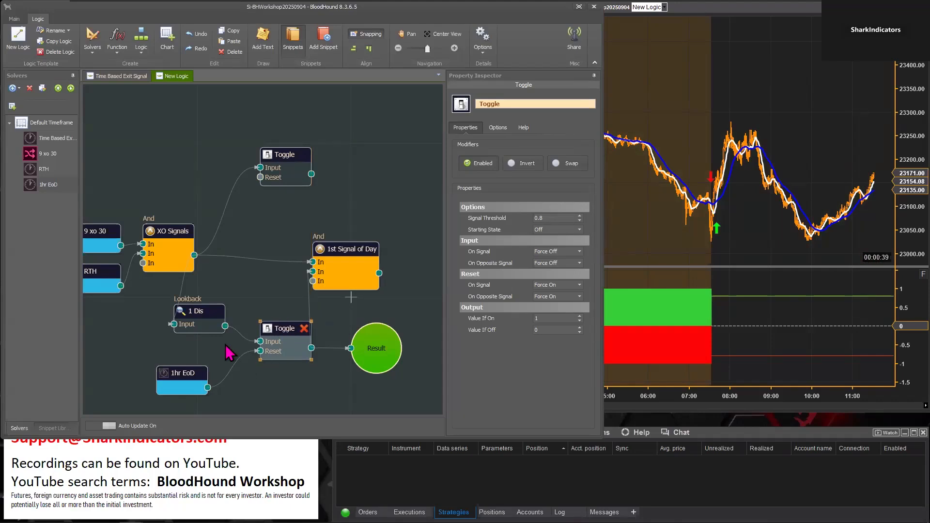
click(541, 319)
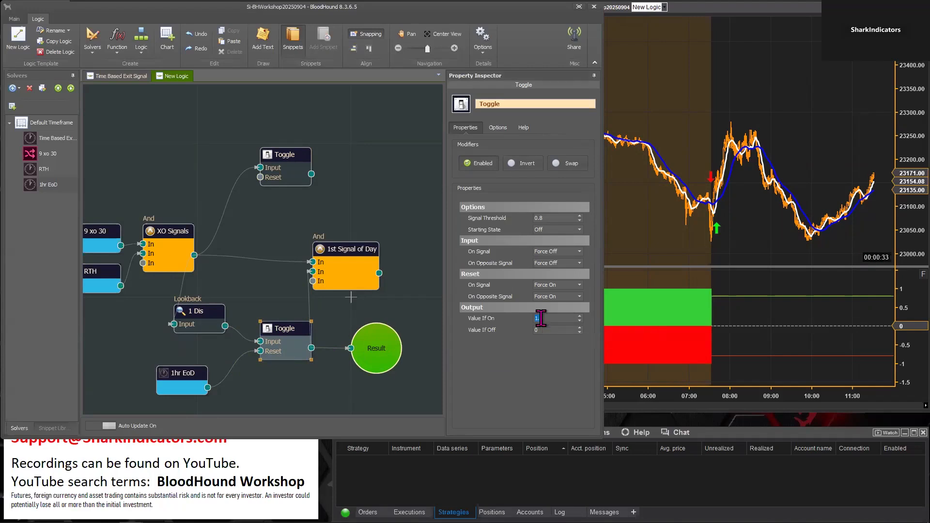
text(0.)
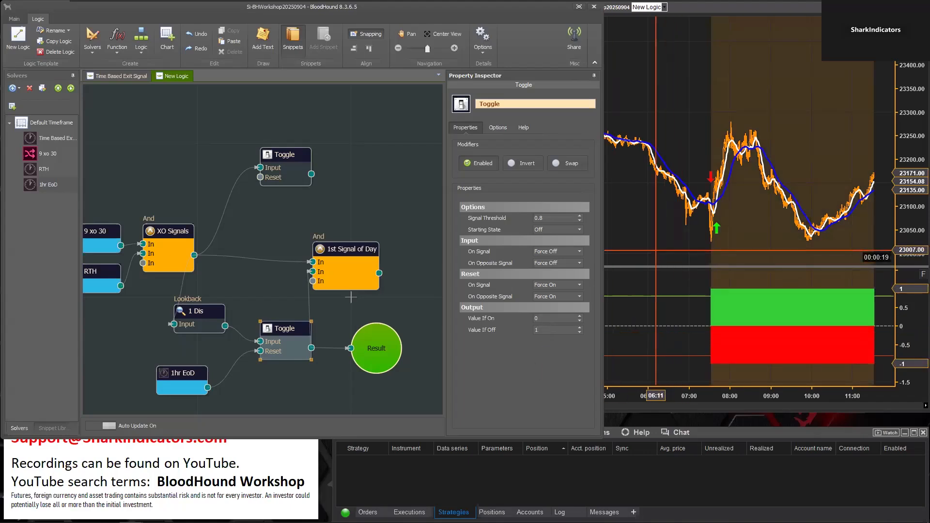
Check the lower Toggle's long and short output on the chart from the first crossovers into Sep 3, comparing it with the Toggle's settings
click(635, 240)
mouse_move(636, 240)
mouse_down()
mouse_move(479, 237)
mouse_move(432, 245)
mouse_up()
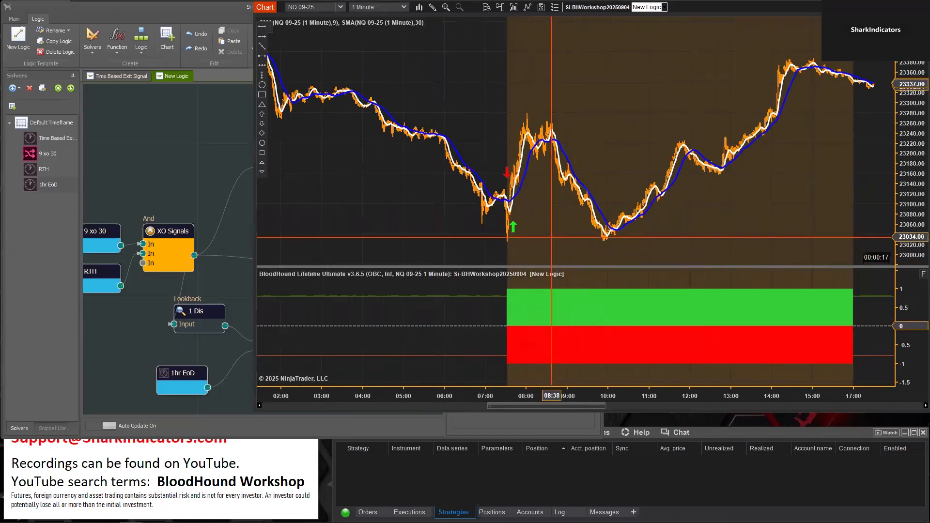
drag(681, 255, 611, 233)
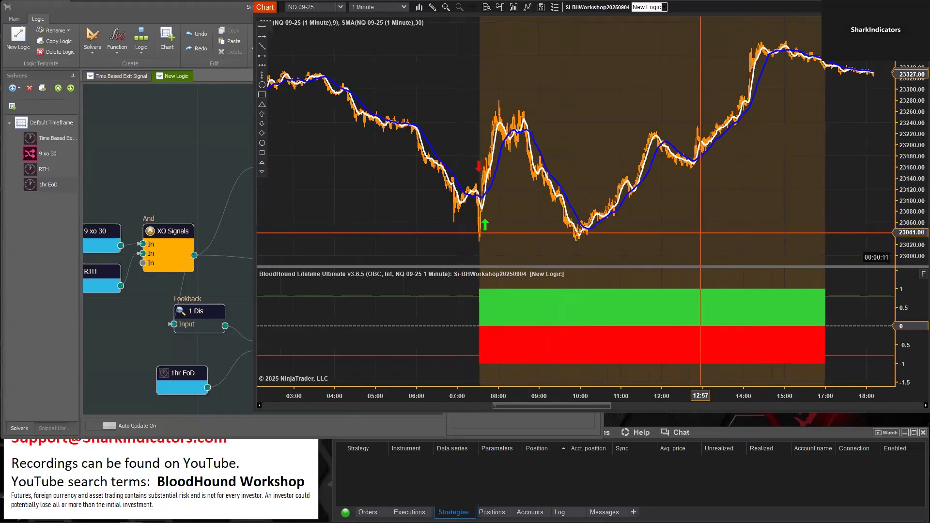
click(137, 327)
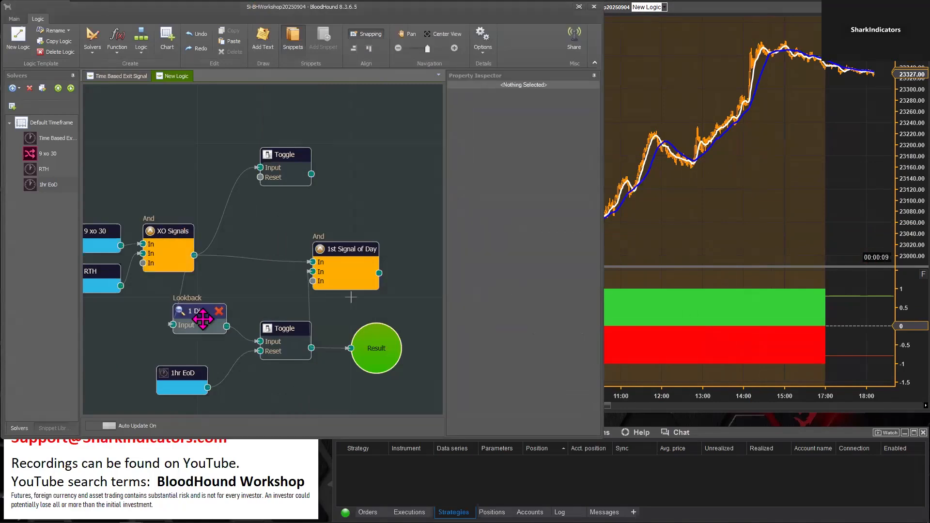
click(274, 328)
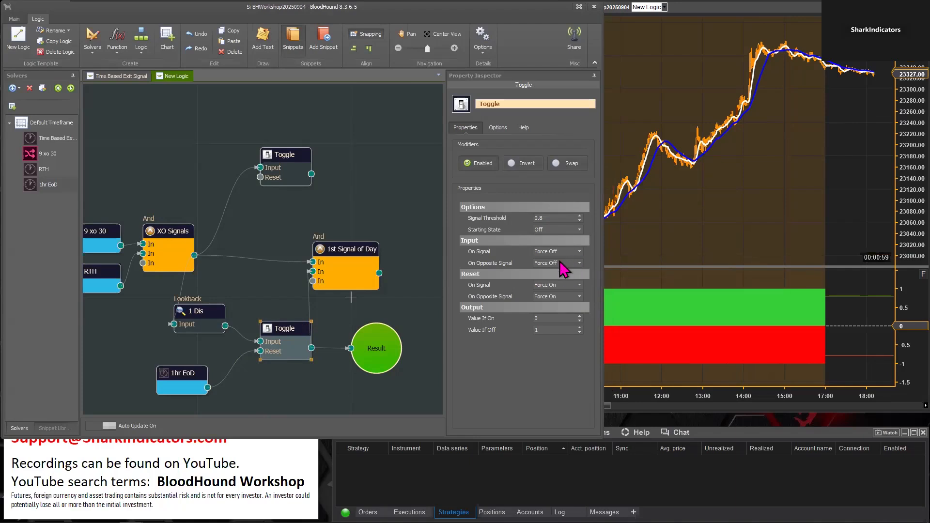
click(666, 239)
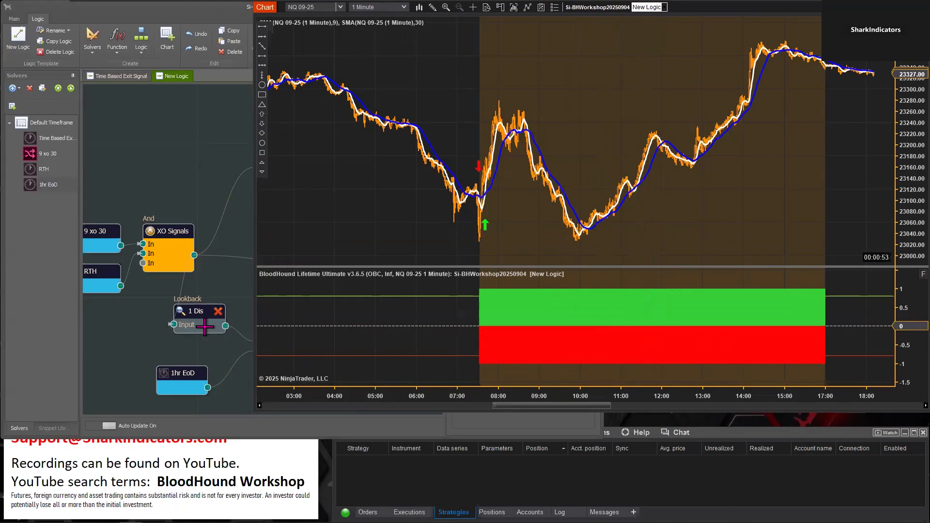
click(225, 411)
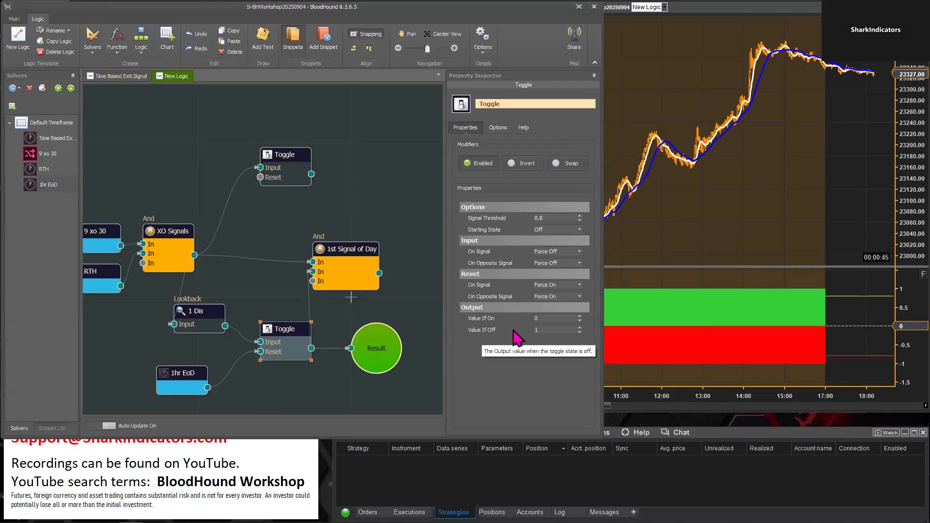
click(544, 331)
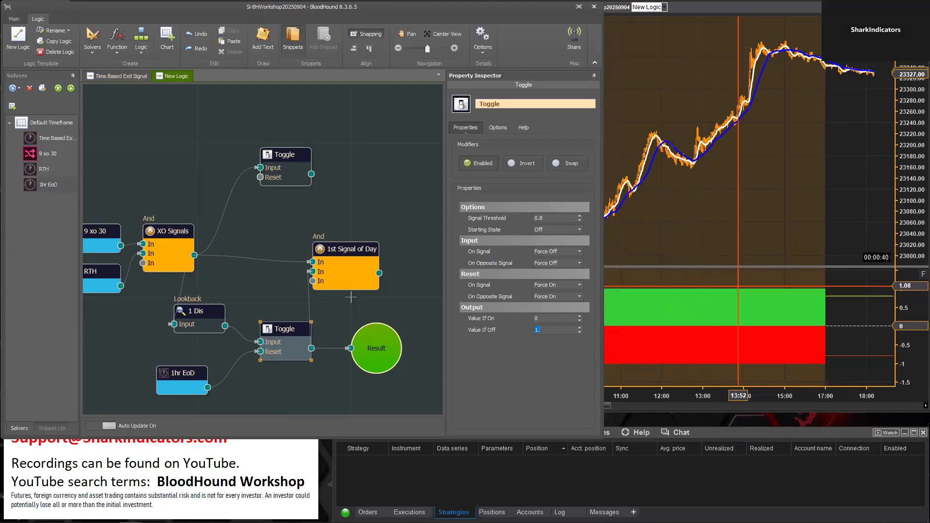
click(738, 285)
drag(804, 241, 675, 232)
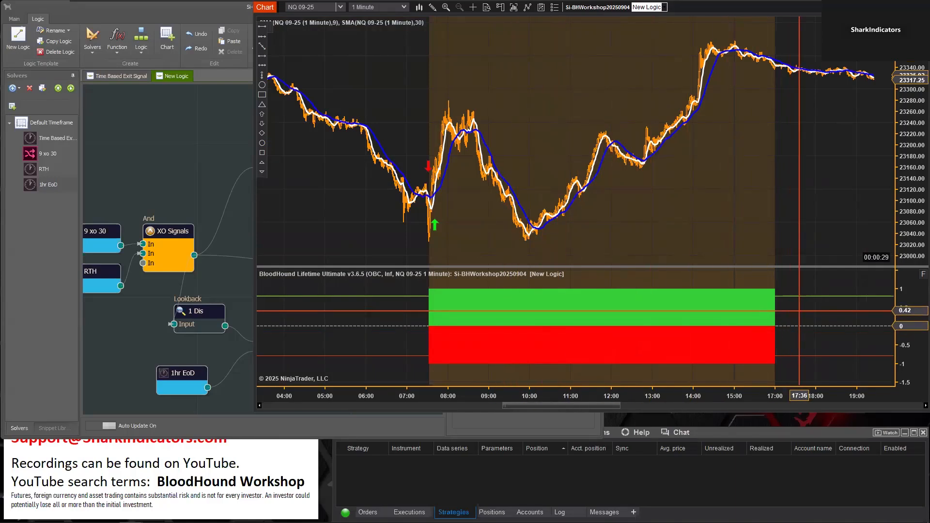
drag(799, 310, 619, 332)
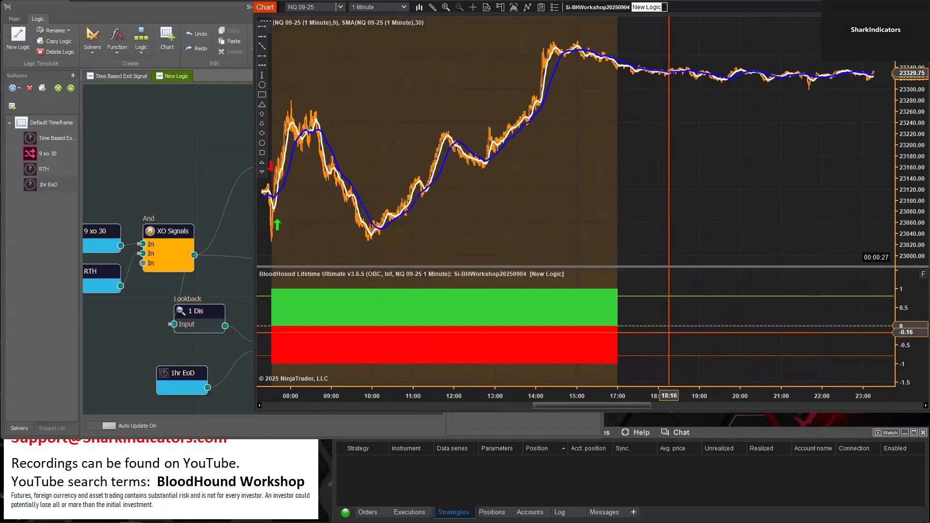
drag(650, 199, 570, 240)
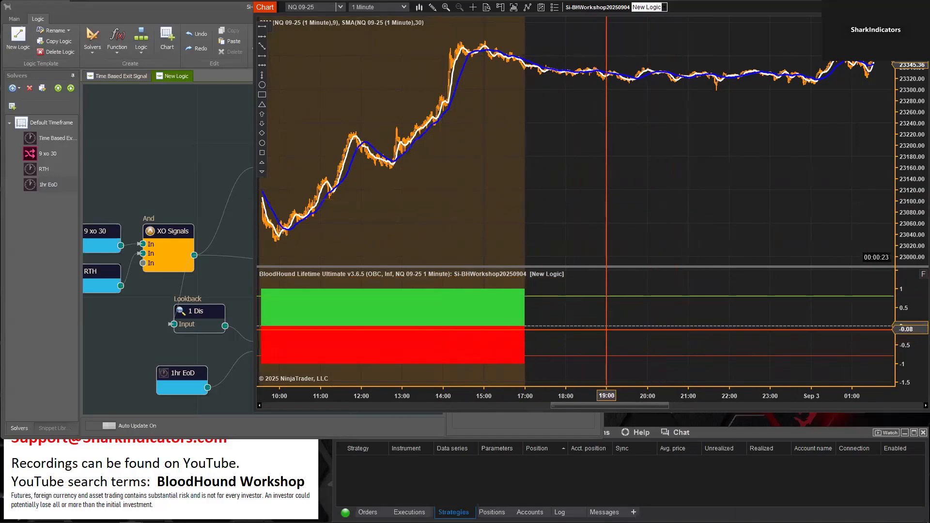
Set the lower Toggle's Value If On to 1 and Value If Off to 0, and invert its output
click(231, 414)
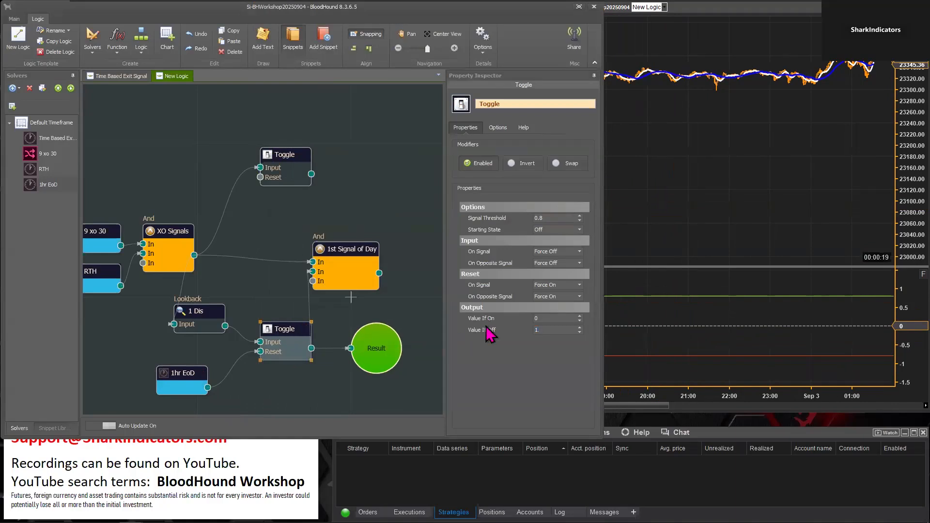
click(546, 318)
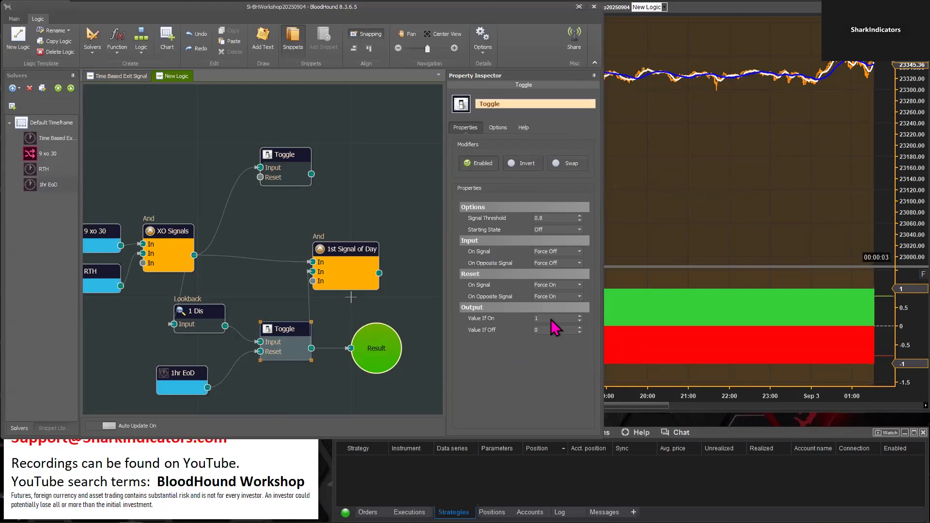
click(527, 164)
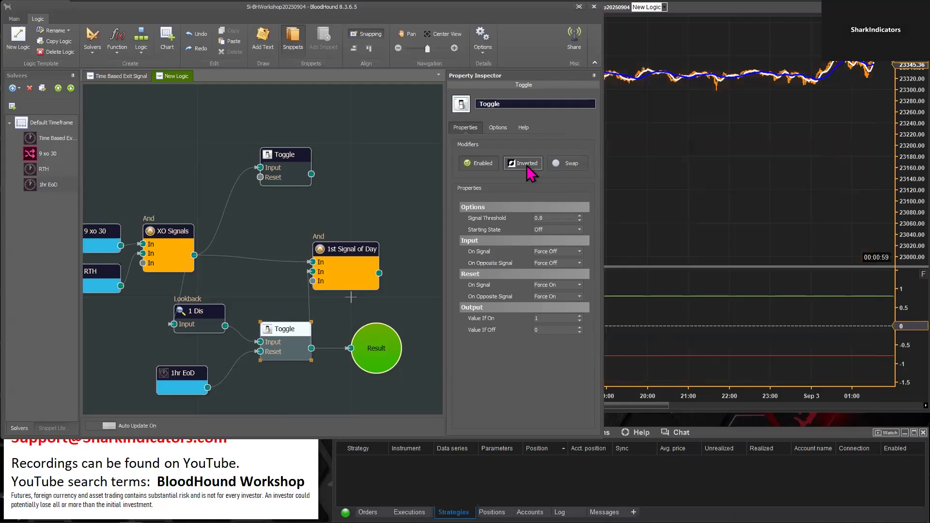
Check the lower Toggle's inverted output on the chart from the first crossovers until after the 17:00 end of day
click(658, 202)
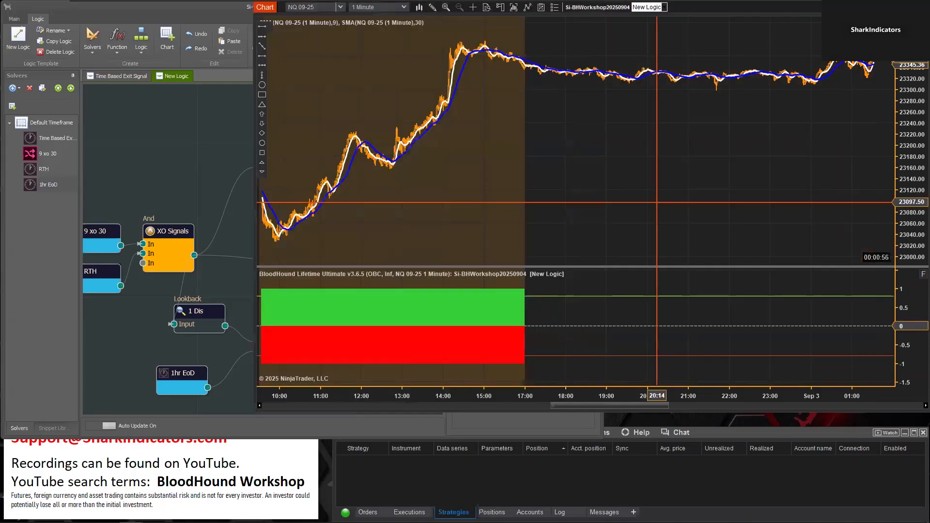
drag(581, 217, 767, 210)
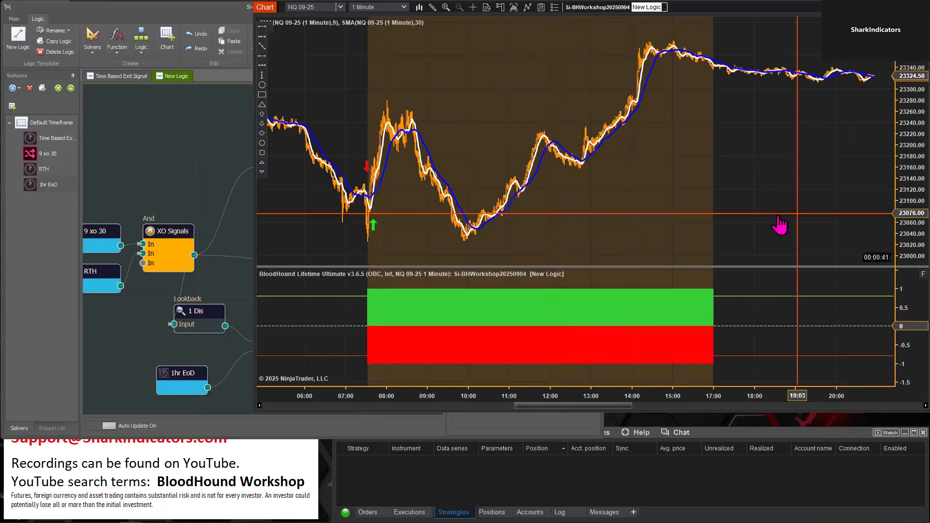
scroll(785, 218, down, 5)
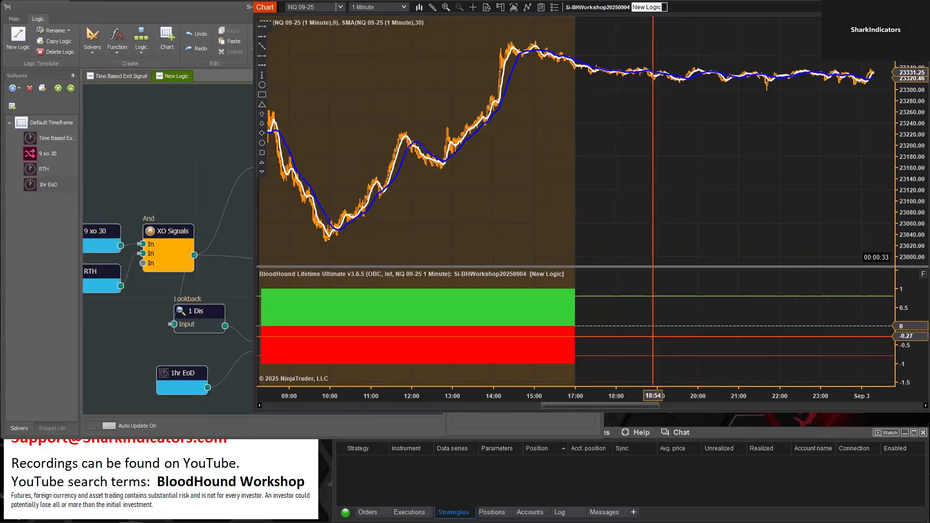
Turn off the Invert modifier on the lower Toggle feeding Result
click(214, 426)
click(276, 329)
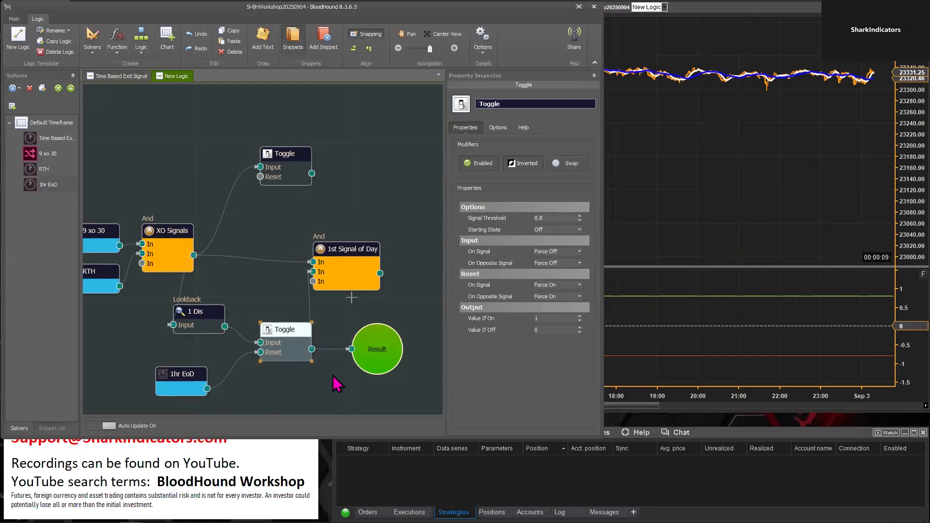
scroll(337, 380, up, 2)
drag(331, 341, 305, 275)
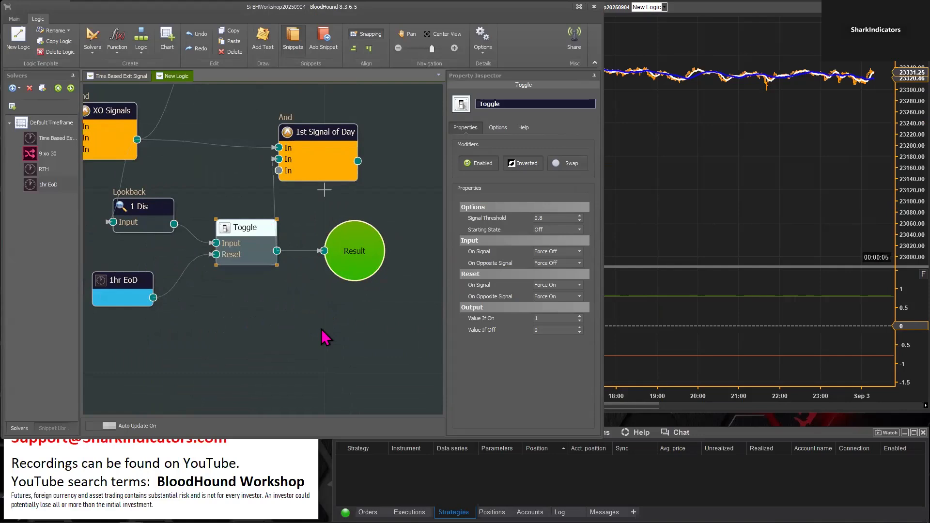
scroll(363, 346, up, 1)
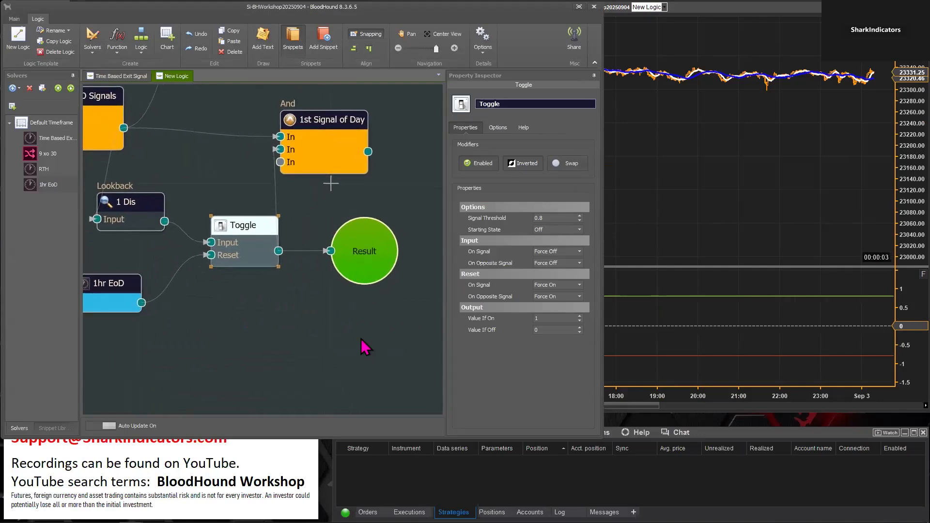
drag(354, 323, 326, 336)
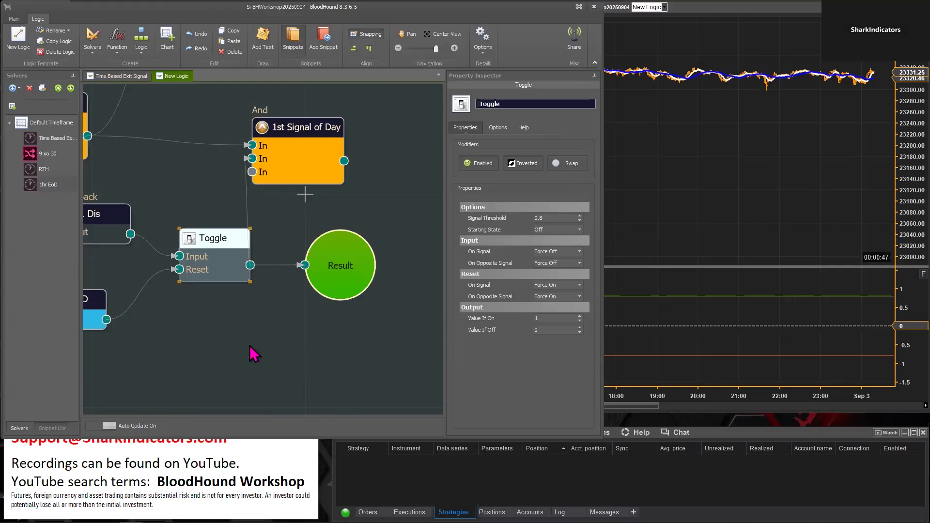
click(526, 167)
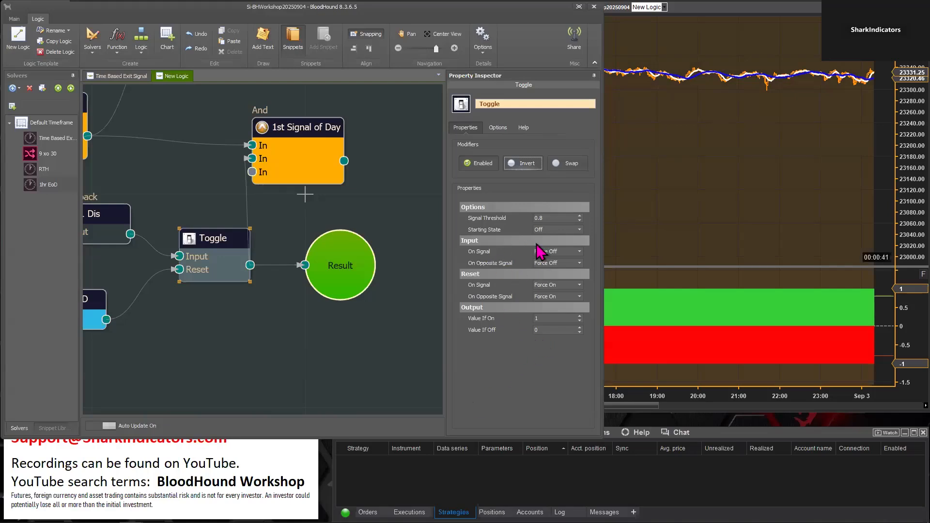
Set the lower Toggle's Starting State to On and check its output on the chart around the crossover and the 17:00 end of day
click(579, 229)
click(557, 245)
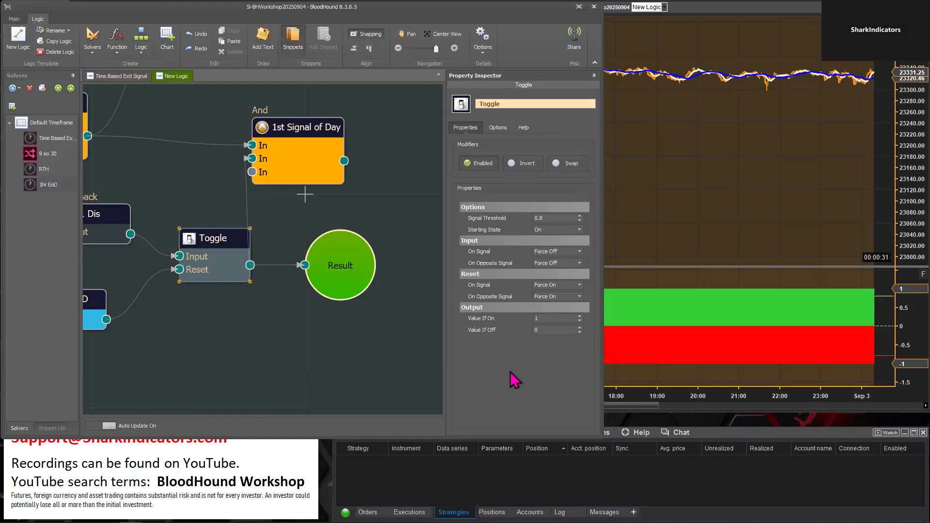
click(712, 373)
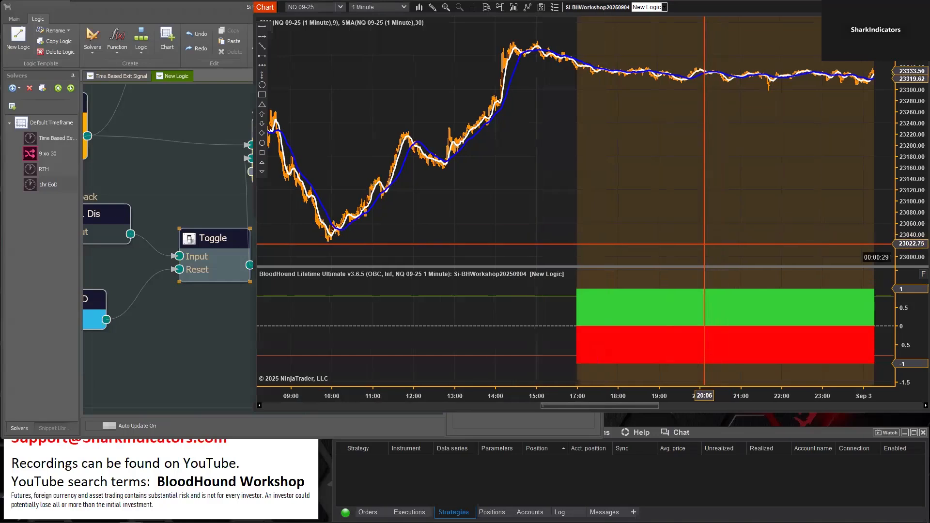
drag(596, 397, 613, 396)
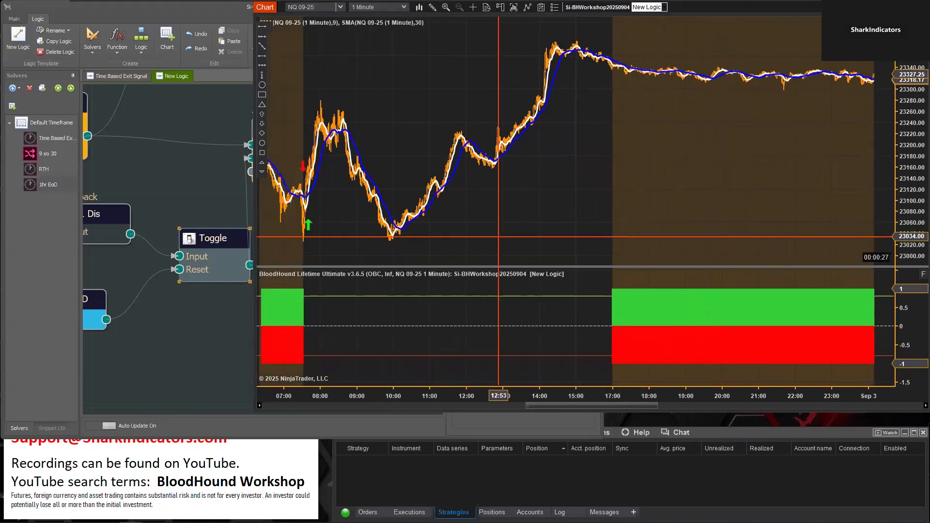
drag(554, 226, 701, 240)
Feed Result from the 1st Signal of Day And node instead of the lower Toggle, and delete the unused upper Toggle
click(227, 377)
drag(401, 276, 421, 176)
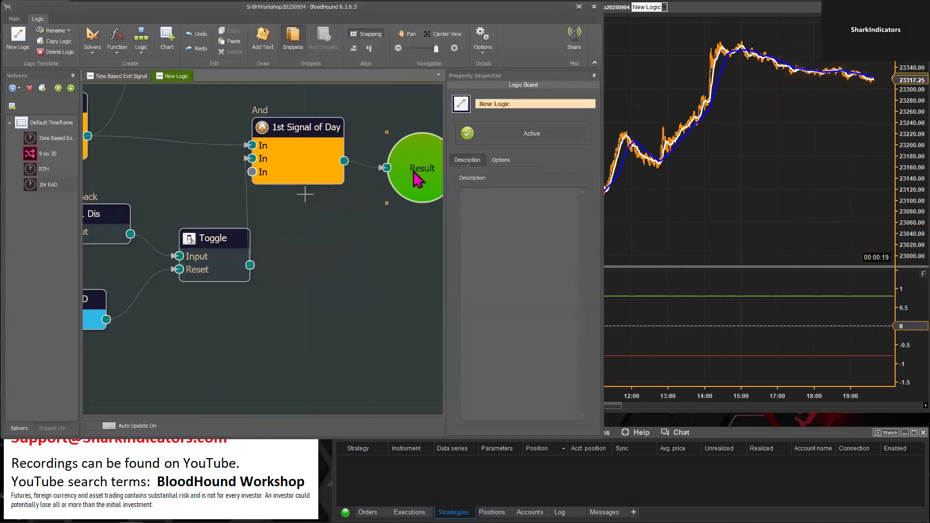
click(444, 35)
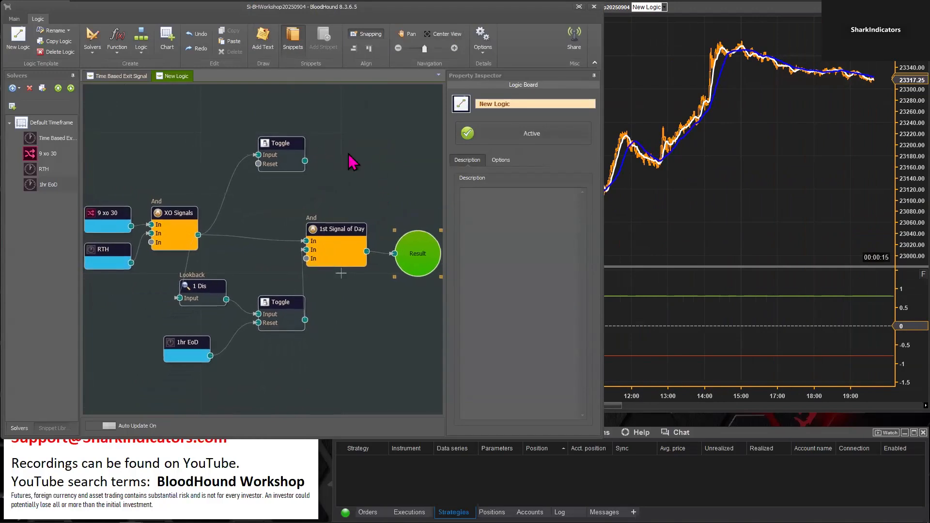
click(298, 146)
click(449, 34)
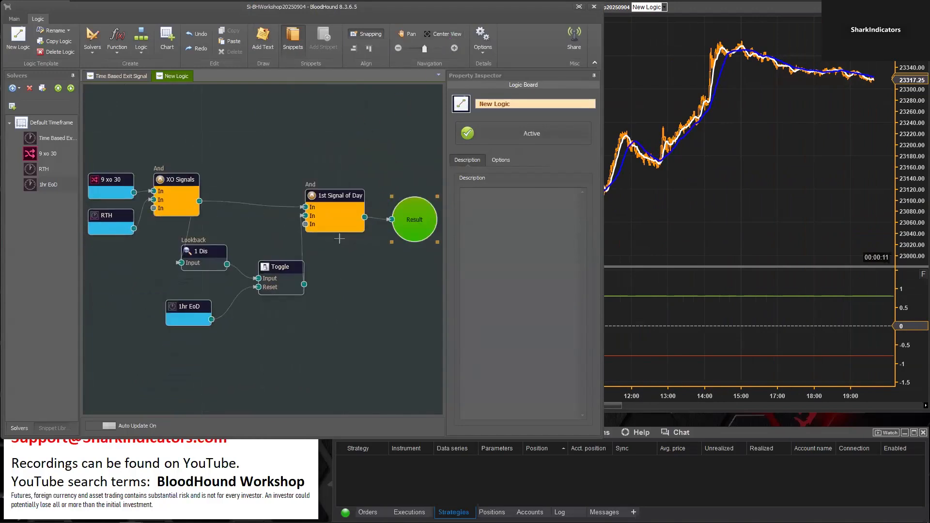
click(687, 228)
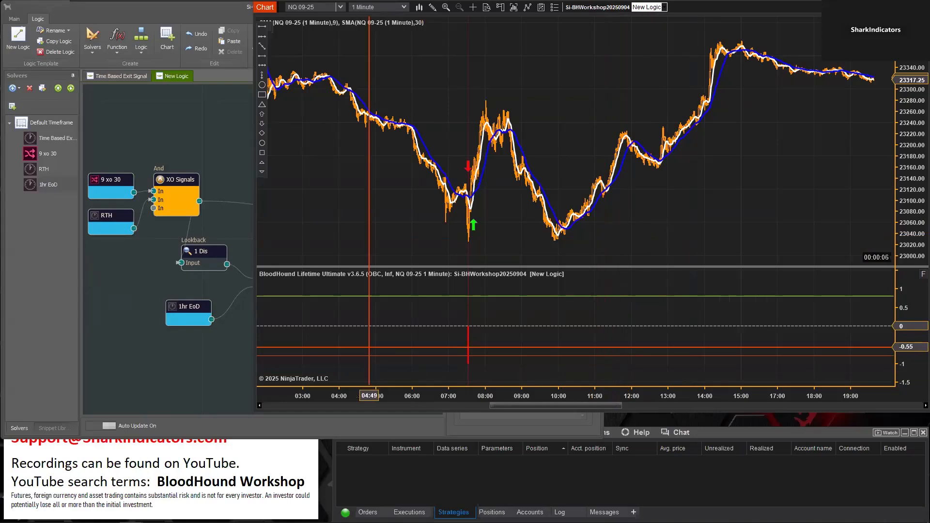
Rename the New Logic board as Toggle Node Example
click(176, 77)
triple_click(513, 104)
text(Toggle Node Example)
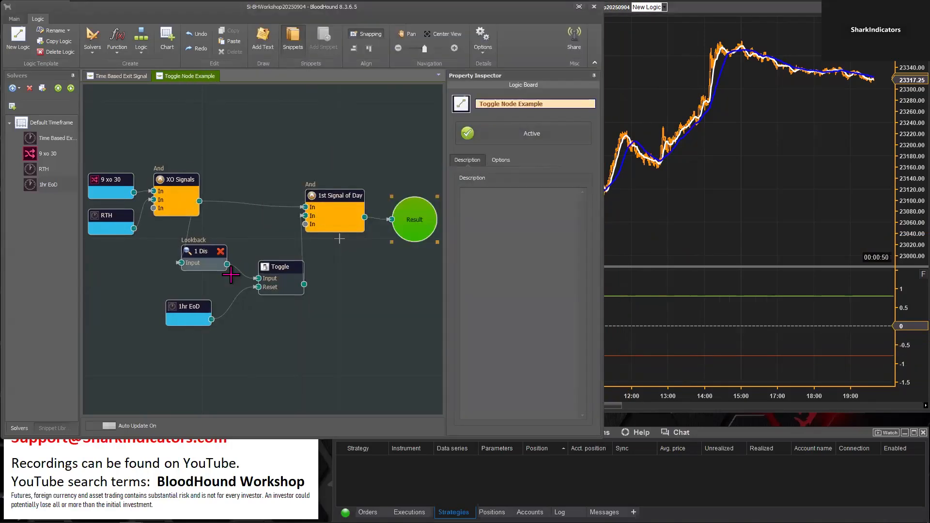
Align the 1hr EoD solver directly beneath the 1 Dis Lookback node and display the Toggle's properties
click(175, 308)
drag(174, 308, 191, 303)
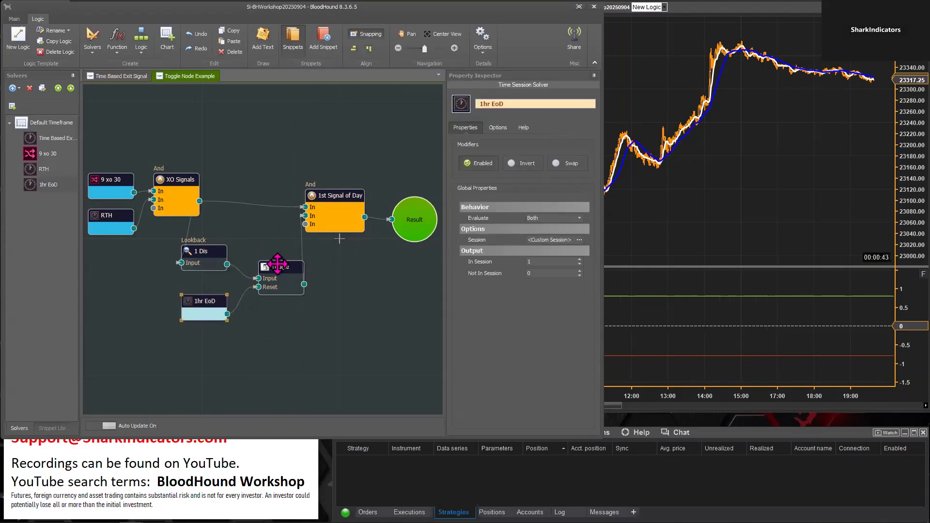
click(270, 266)
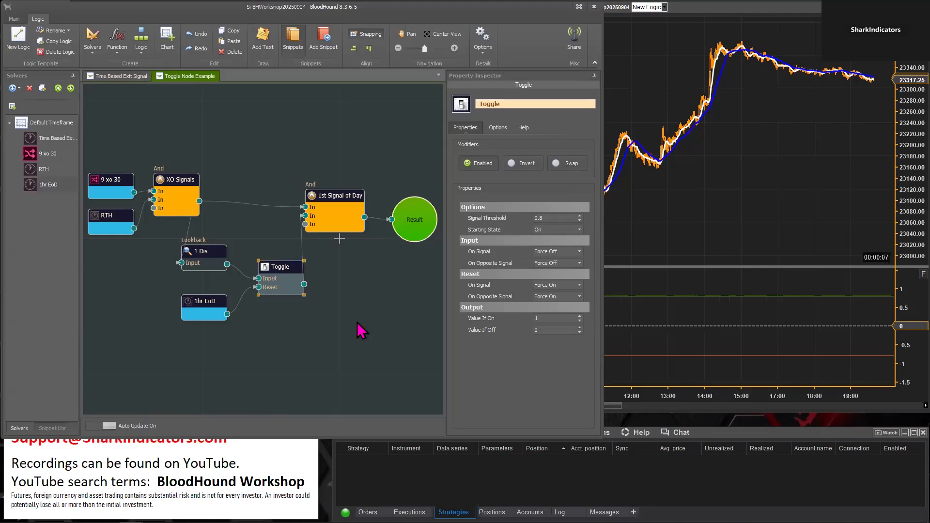